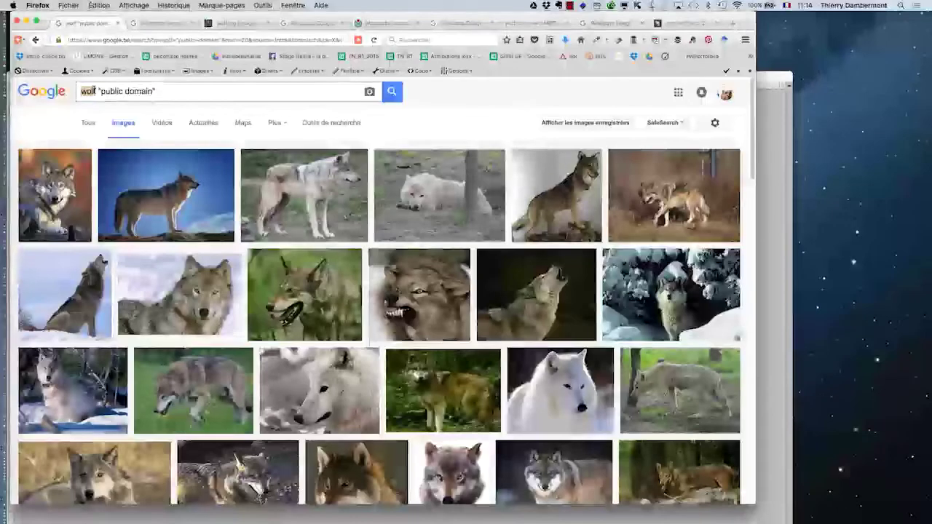
Search Google Images for public-domain zebra photos and browse to the zebra head preview
type("z")
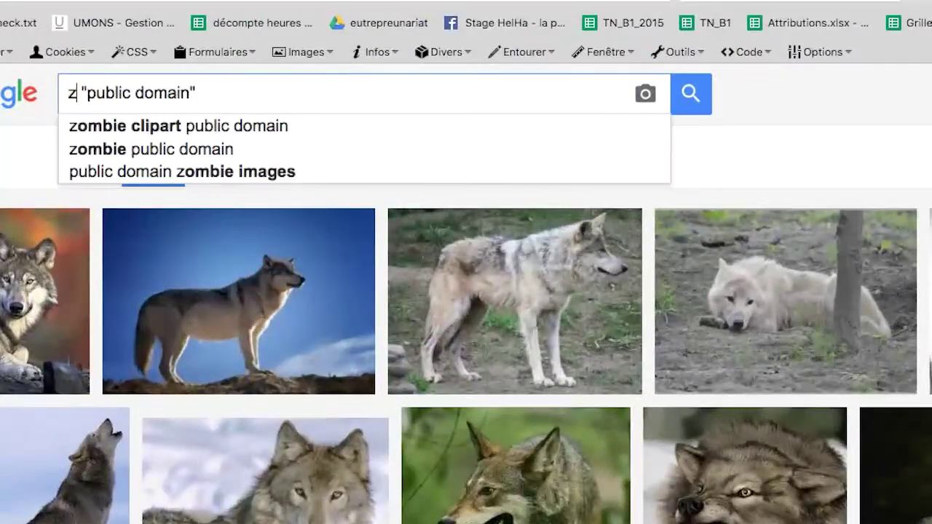
type("ebra")
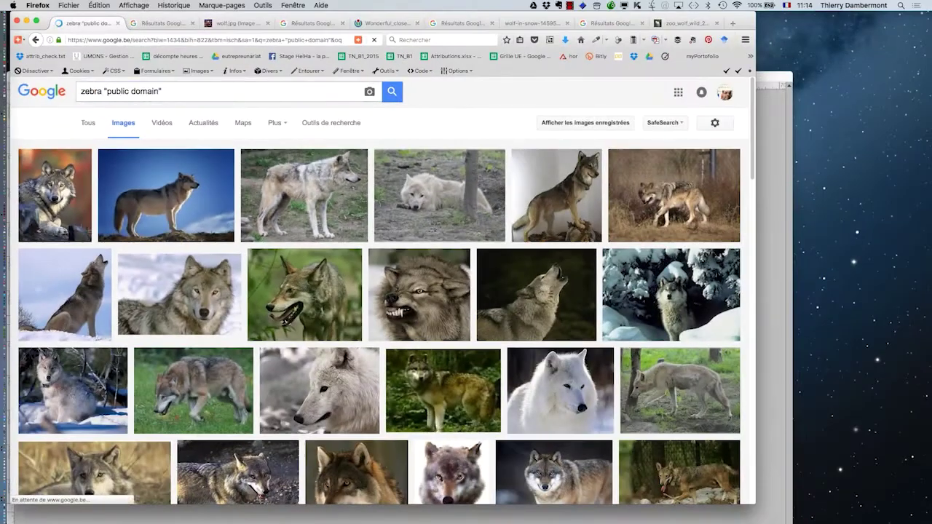
key("Return")
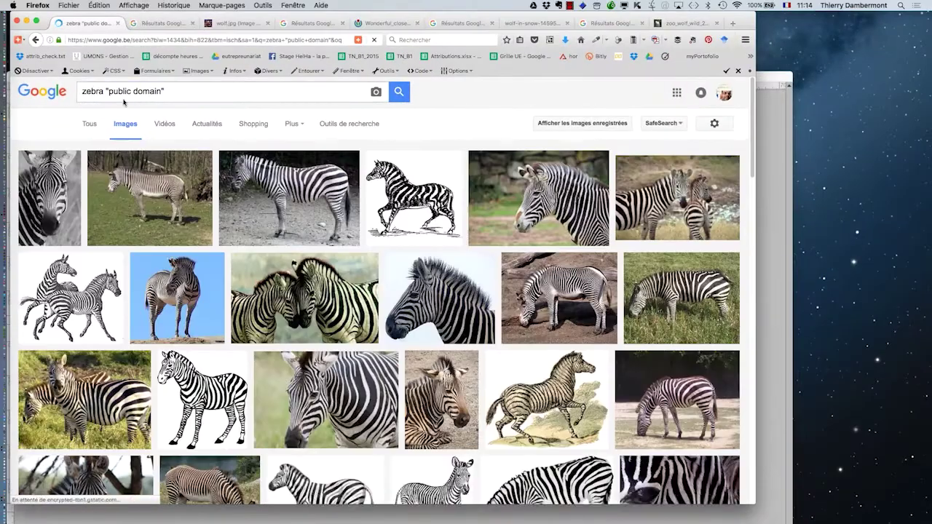
scroll(364, 277, "down", 1)
scroll(305, 248, "down", 3)
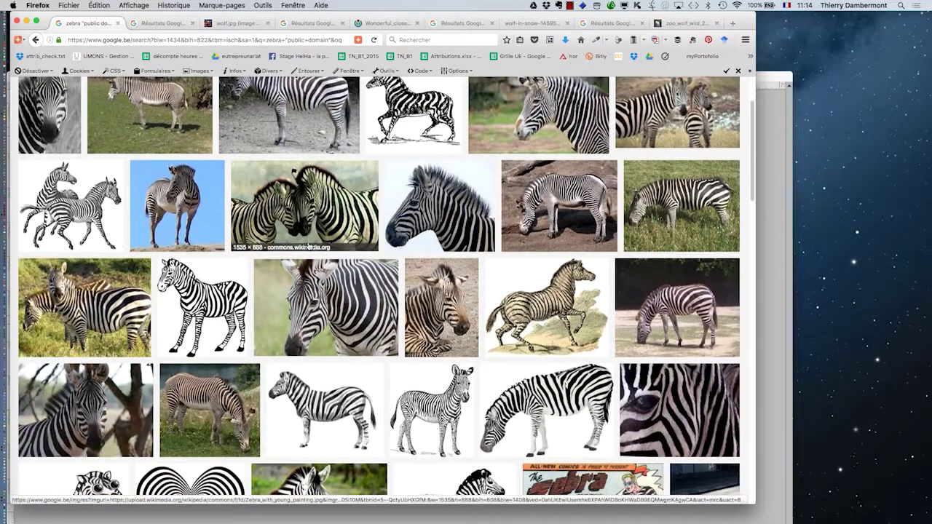
scroll(306, 248, "down", 1)
scroll(302, 248, "down", 2)
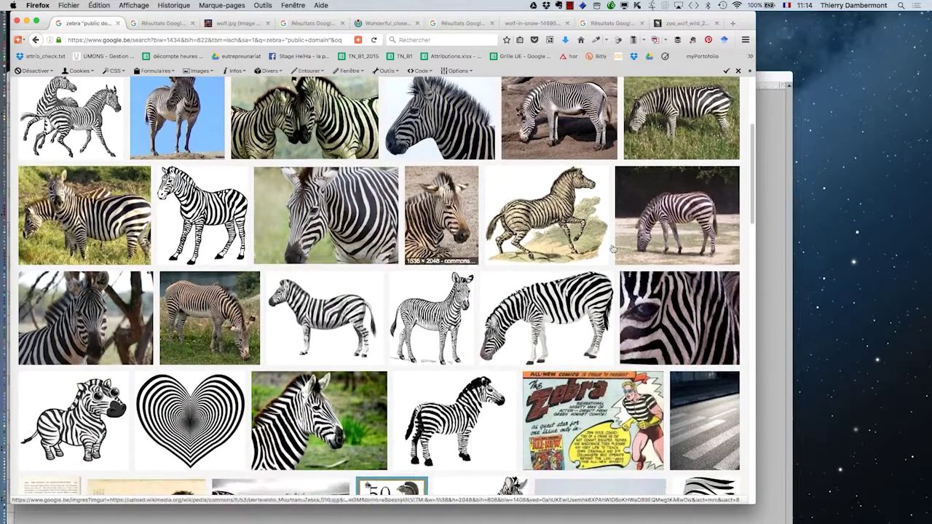
scroll(286, 349, "down", 3)
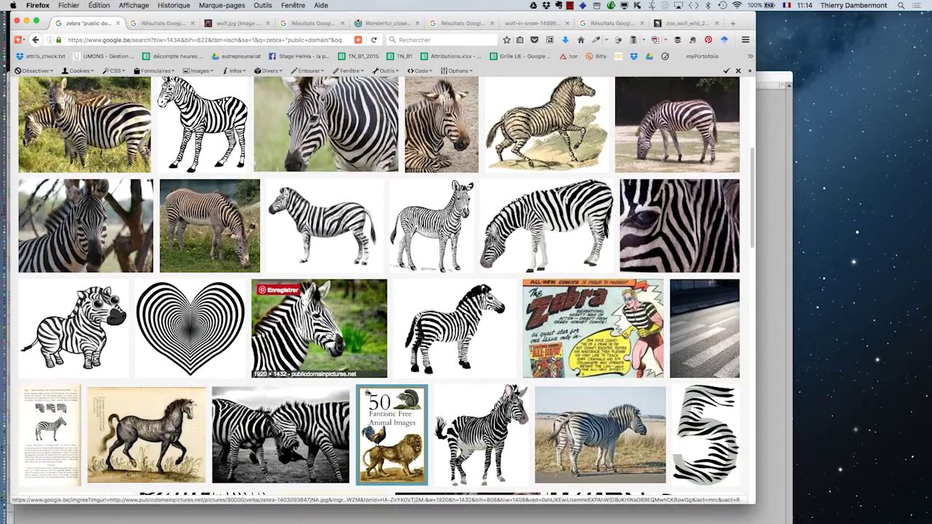
scroll(451, 327, "down", 3)
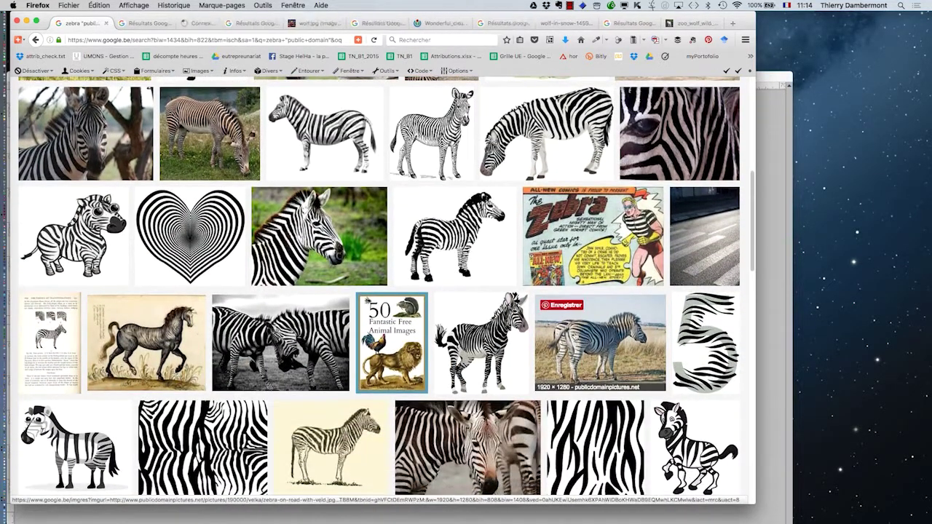
scroll(164, 202, "down", 5)
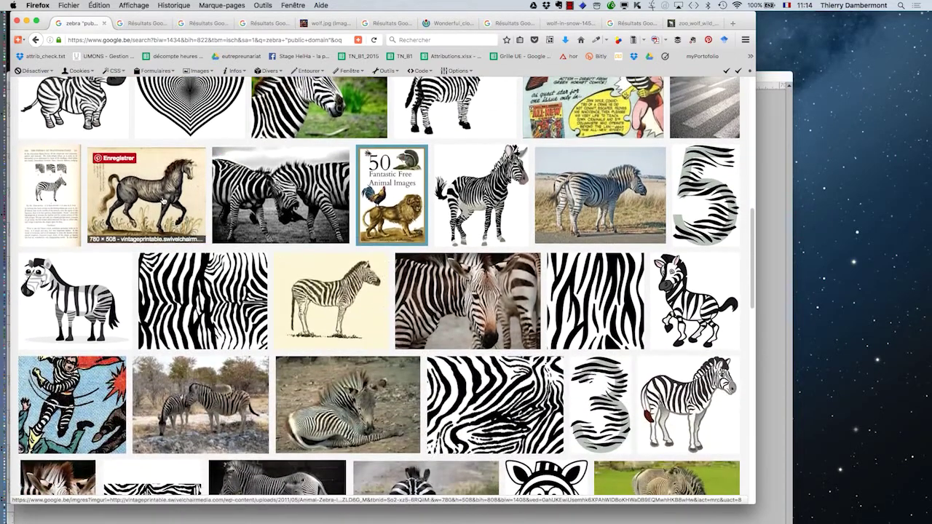
key("ctrl+Tab")
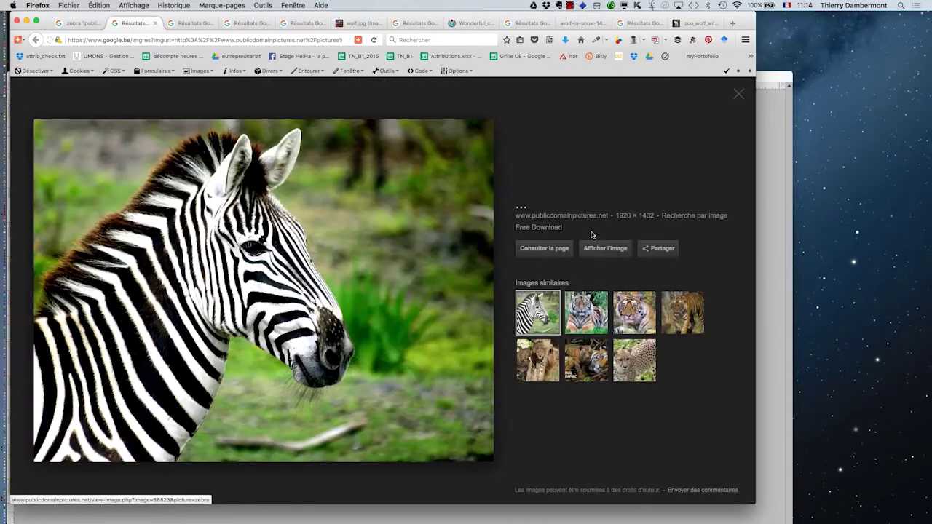
Open the zebra head photo, savanna zebra photo and vintage zebra drawing at full size in new tabs
left_click(586, 243)
left_click(232, 22)
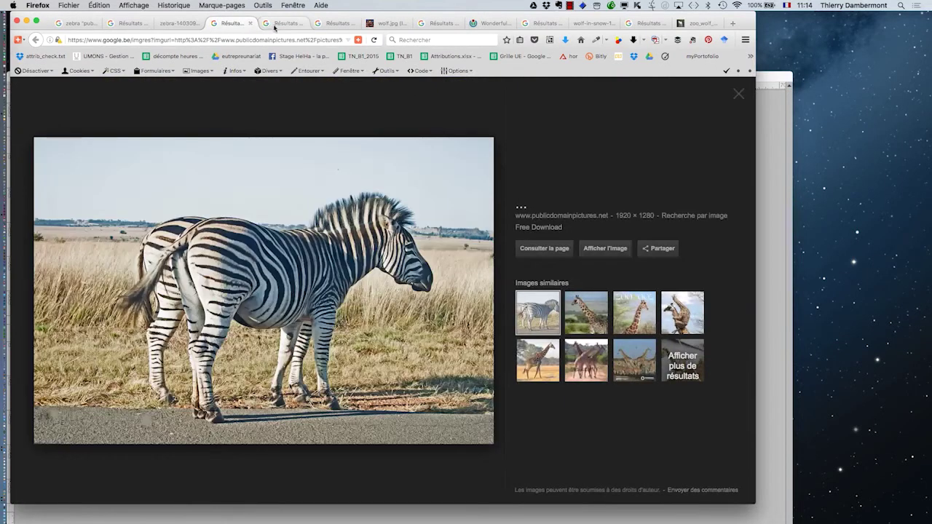
left_click(580, 245)
left_click(329, 24)
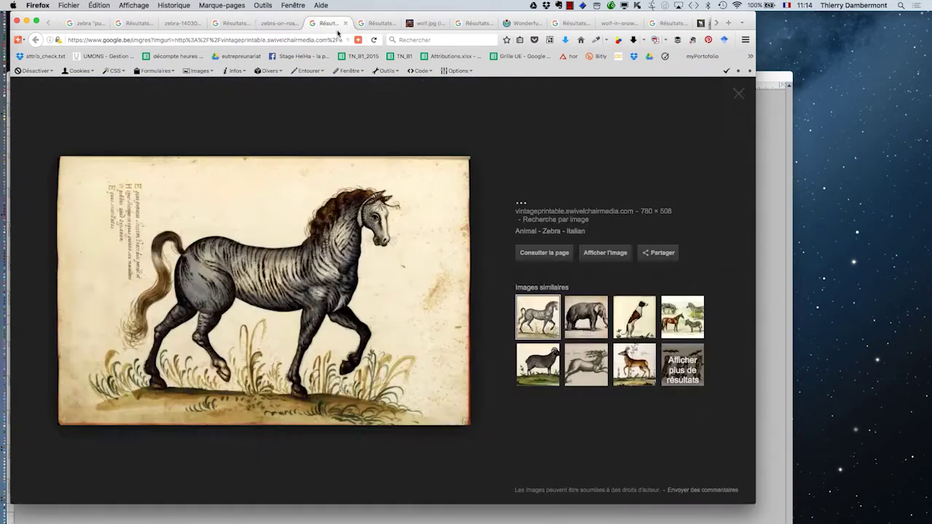
left_click(604, 253)
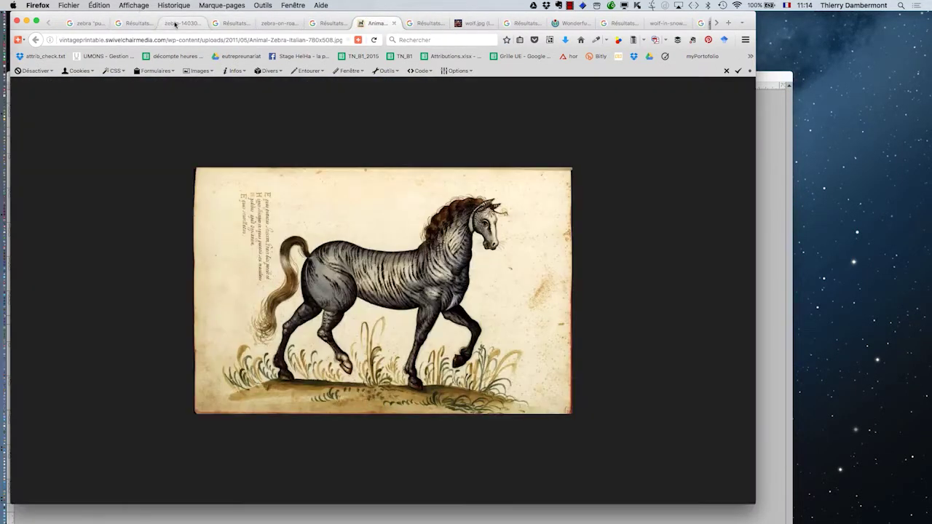
left_click(179, 23)
right_click(405, 247)
left_click(457, 277)
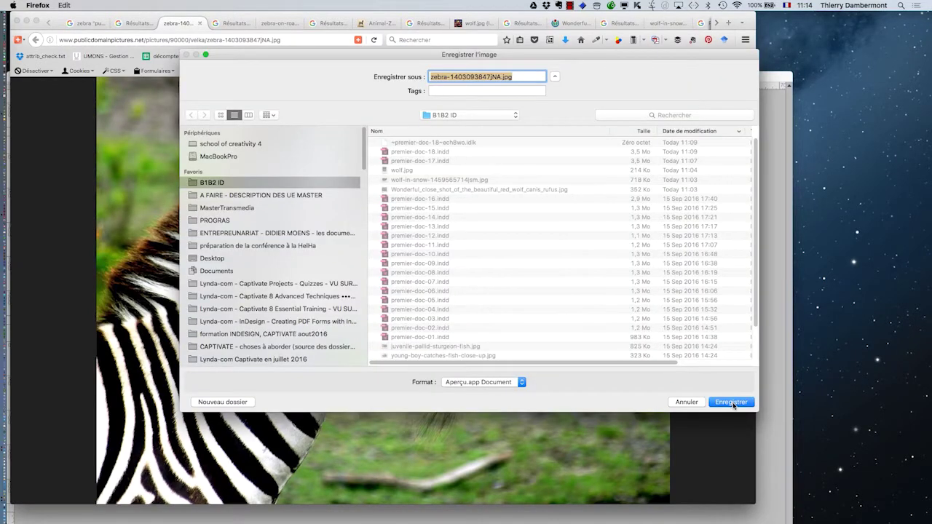
left_click(731, 402)
Save the savanna photo as zebra-on-road-with-veld.jpg
left_click(279, 24)
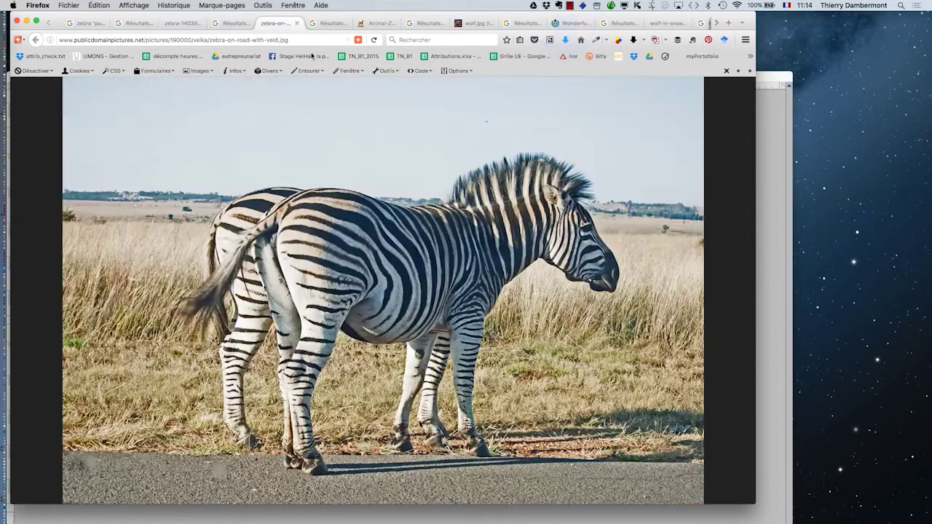
right_click(463, 241)
left_click(506, 269)
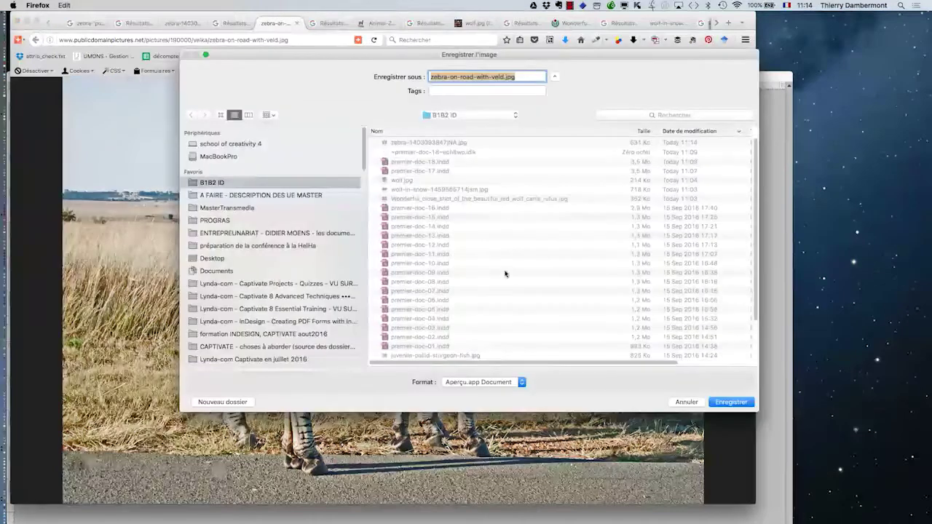
left_click(723, 407)
Start saving the vintage zebra drawing, then dismiss the save prompt
left_click(375, 23)
right_click(432, 236)
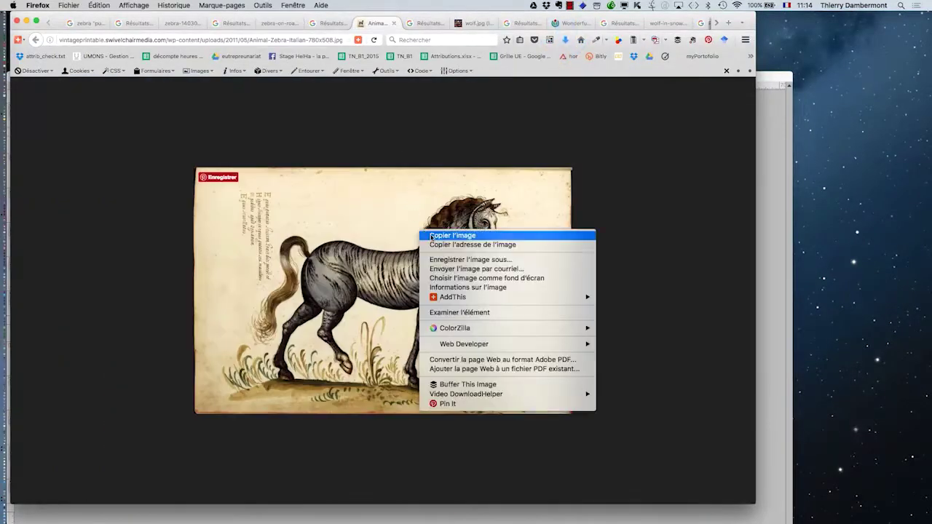
left_click(473, 259)
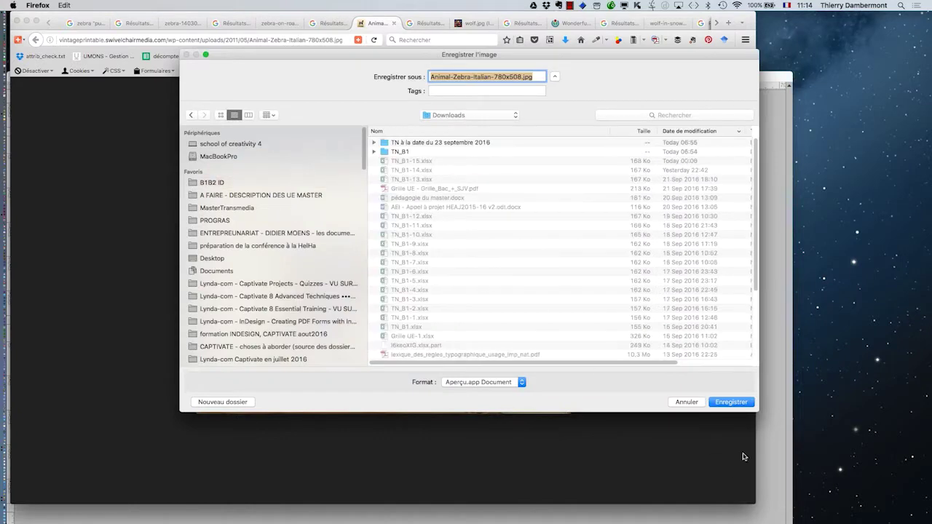
left_click(731, 402)
In InDesign, move the Tools and Text Wrap panels aside and show frame edges and guides
key("super+Tab")
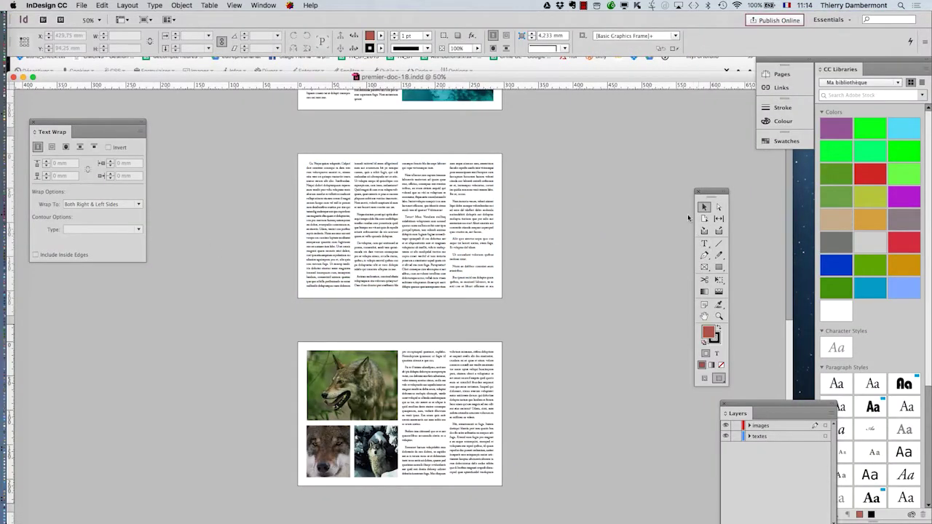
left_click_drag(714, 193, 232, 112)
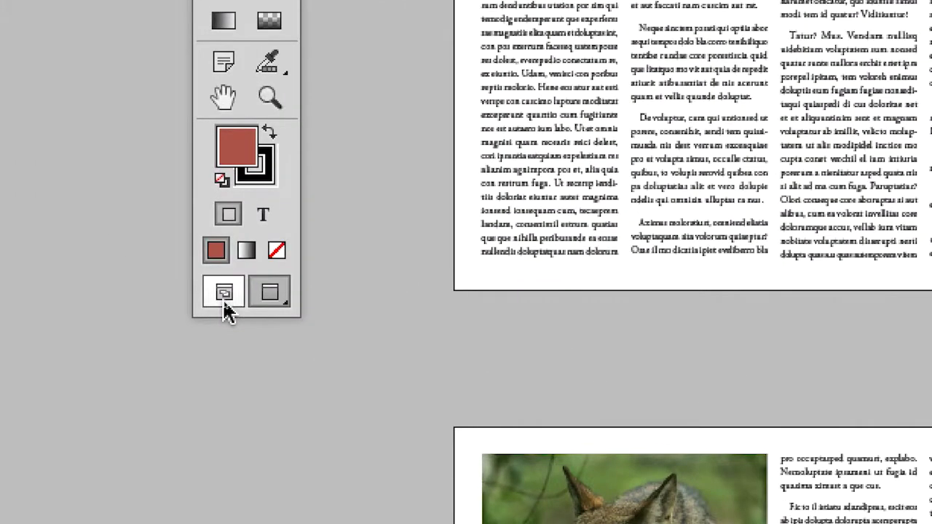
left_click(222, 295)
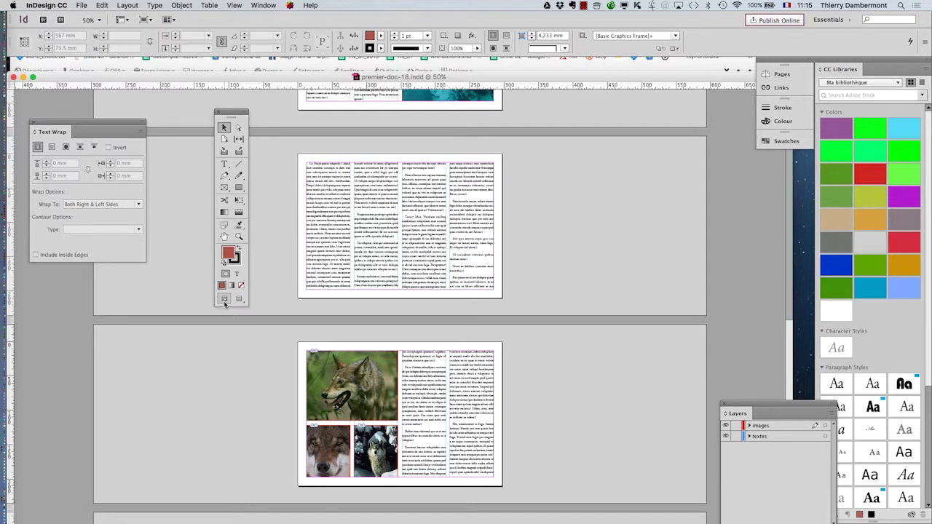
left_click_drag(62, 124, 686, 204)
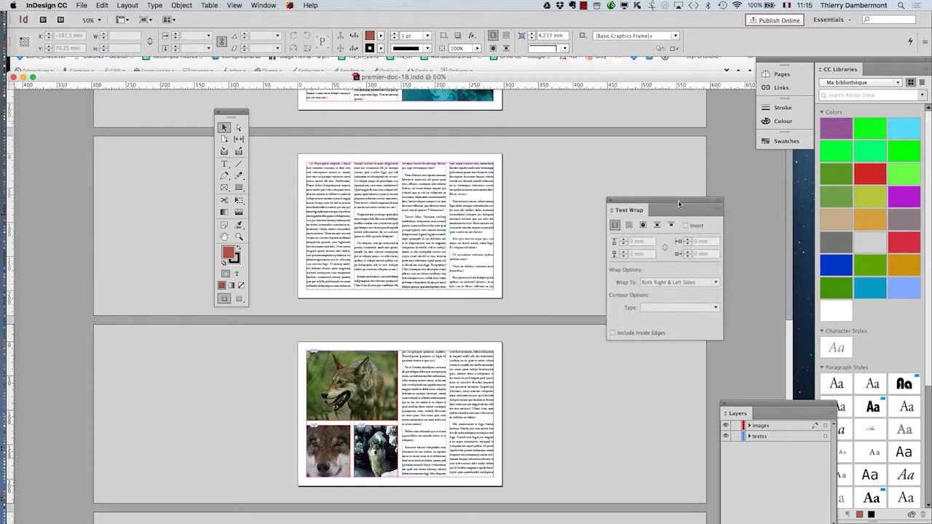
left_click_drag(236, 110, 90, 113)
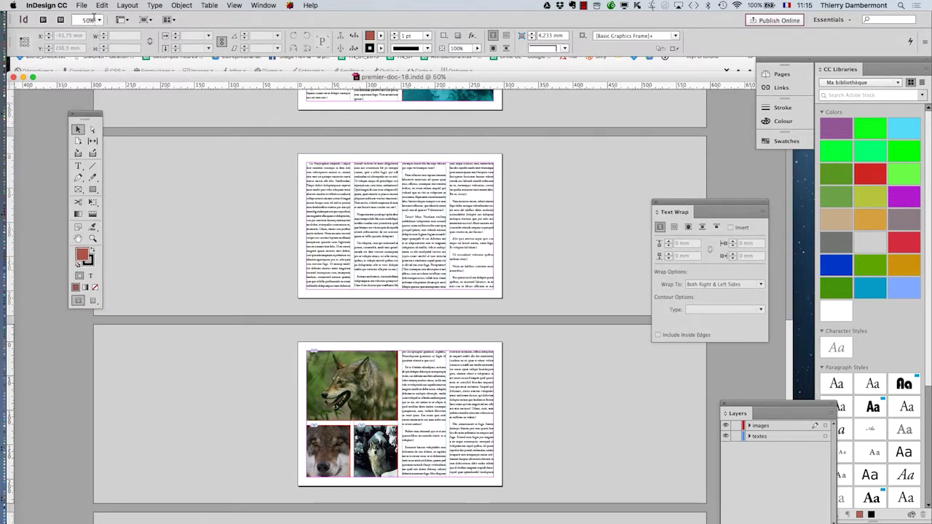
Hide Firefox, nudge the document window up, and bring up InDesign CC Preferences
key("super+alt+h")
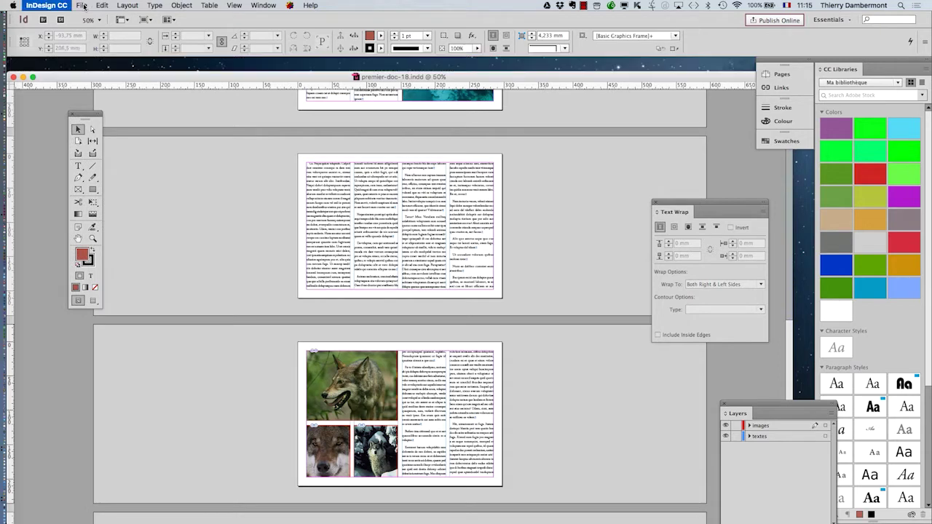
left_click_drag(67, 76, 68, 65)
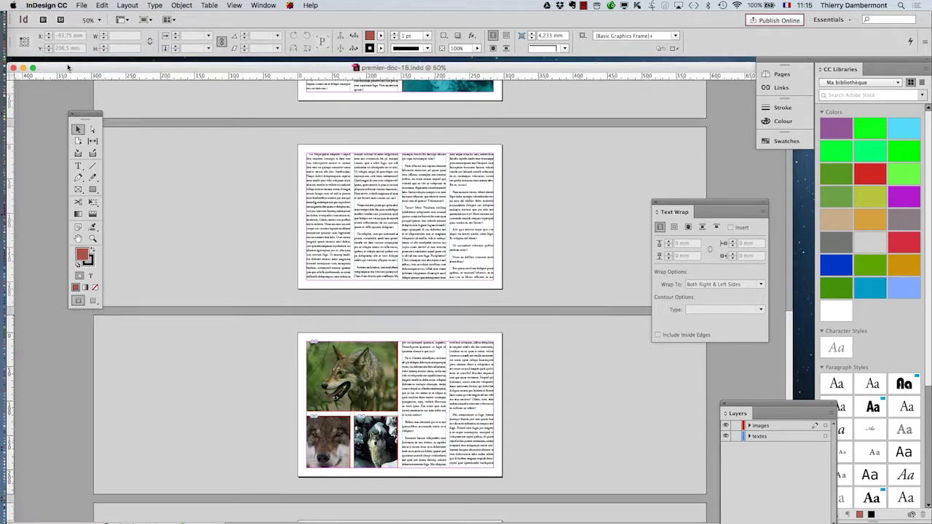
left_click(46, 4)
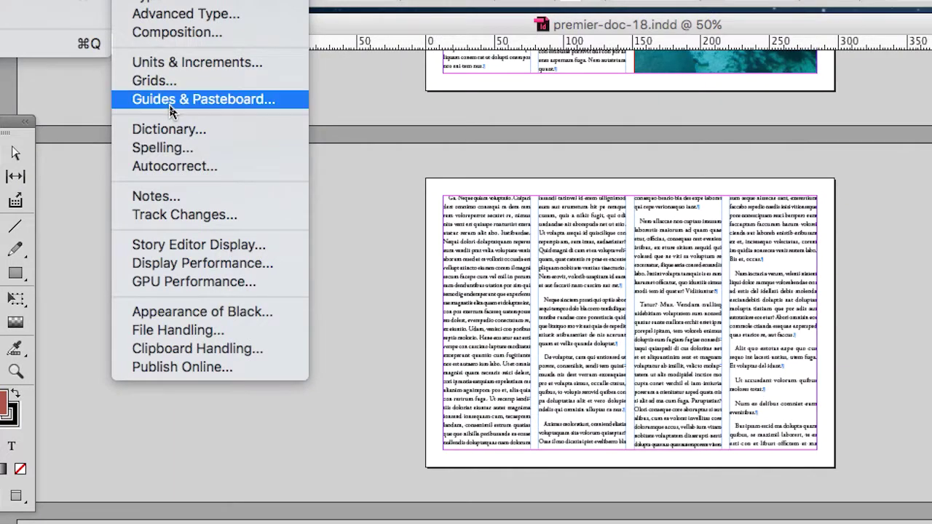
Set the Guides & Pasteboard vertical margin to 200 mm, then zoom out over the spreads
left_click(170, 106)
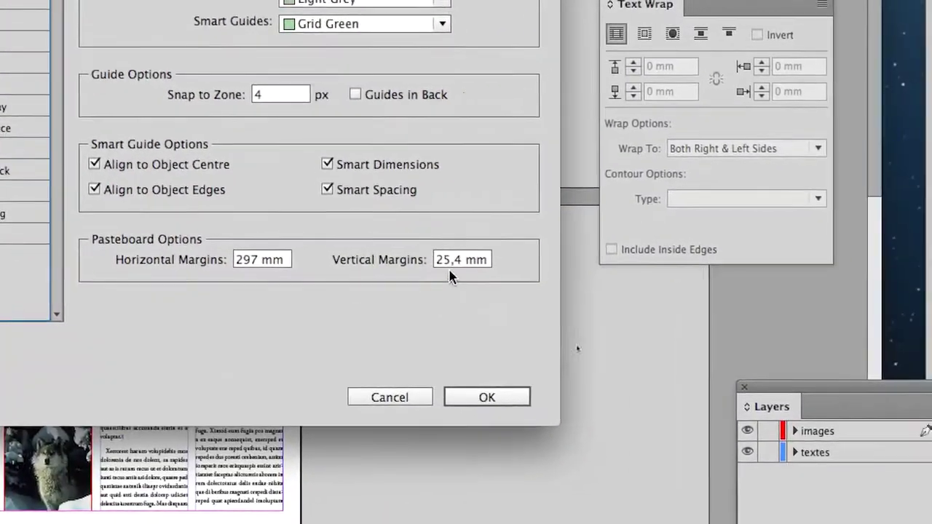
double_click(448, 268)
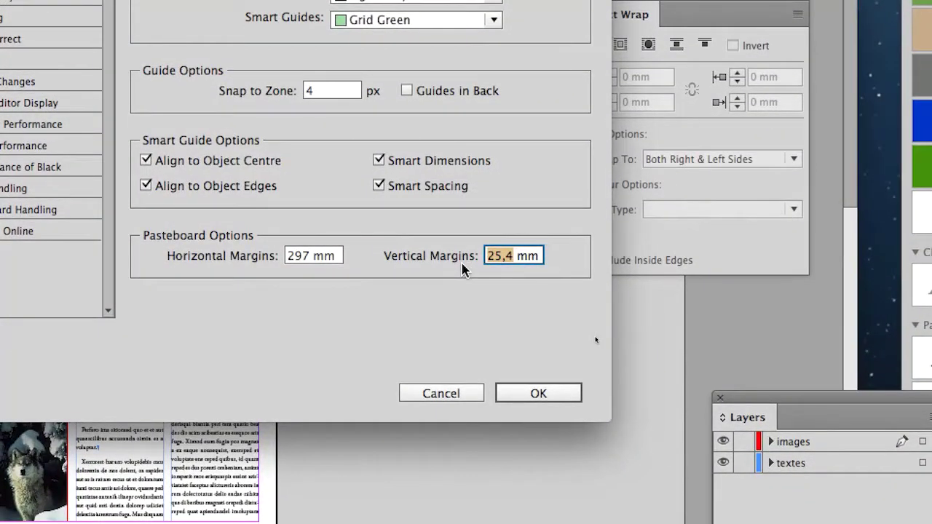
type("200")
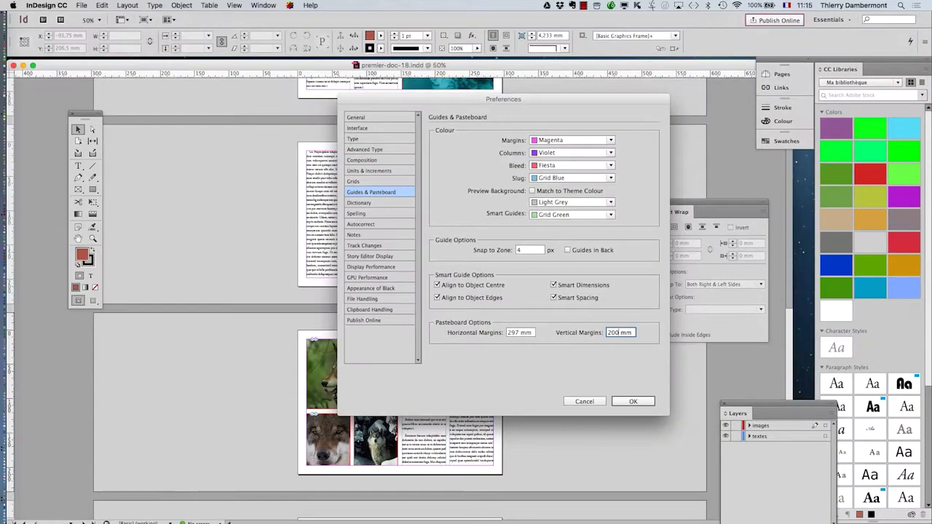
key("Return")
key("super+minus")
key("super+minus")
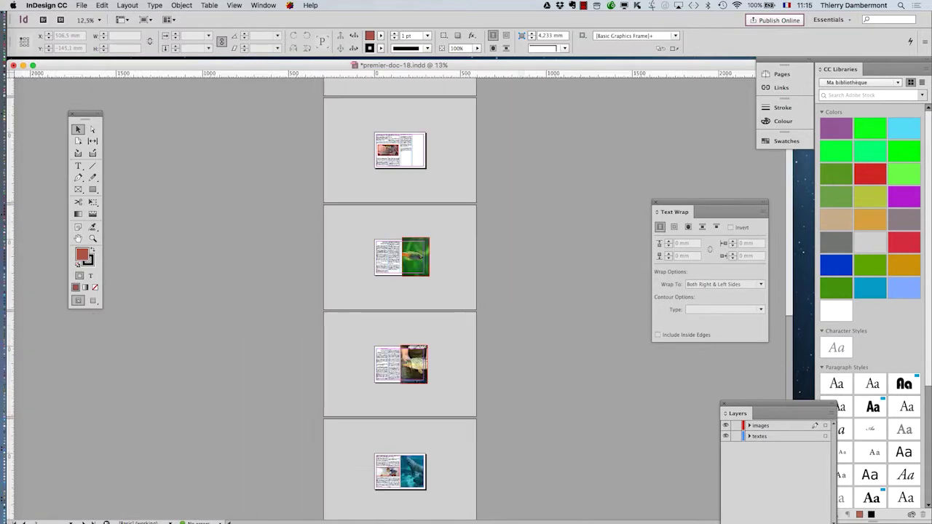
Zoom to 50% on the fish spread and move the Text Wrap and Tools panels aside
key("super+equal")
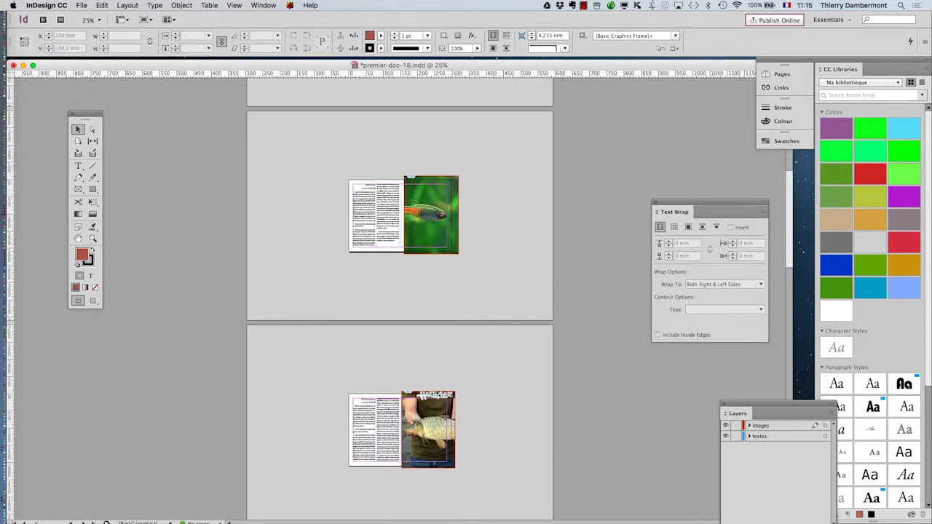
key("super+equal")
scroll(407, 255, "up", 5)
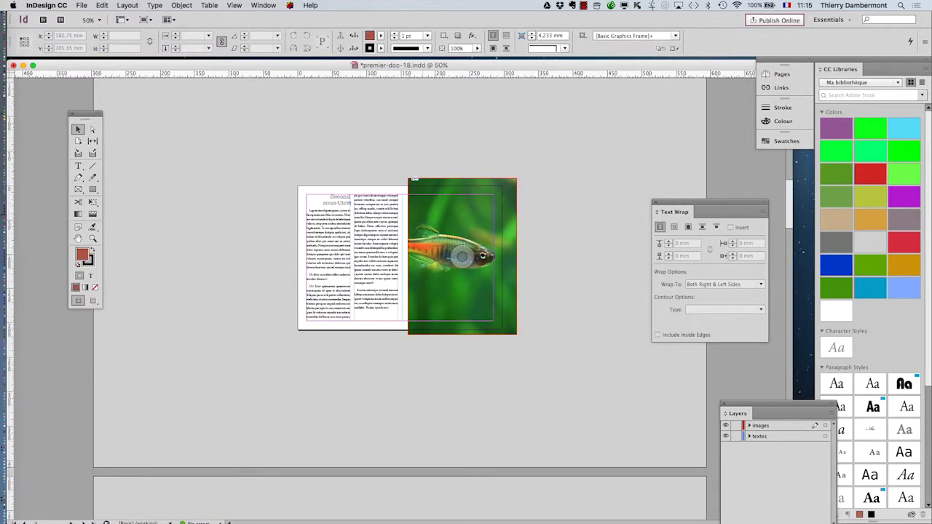
scroll(462, 256, "up", 3)
left_click_drag(674, 212, 768, 214)
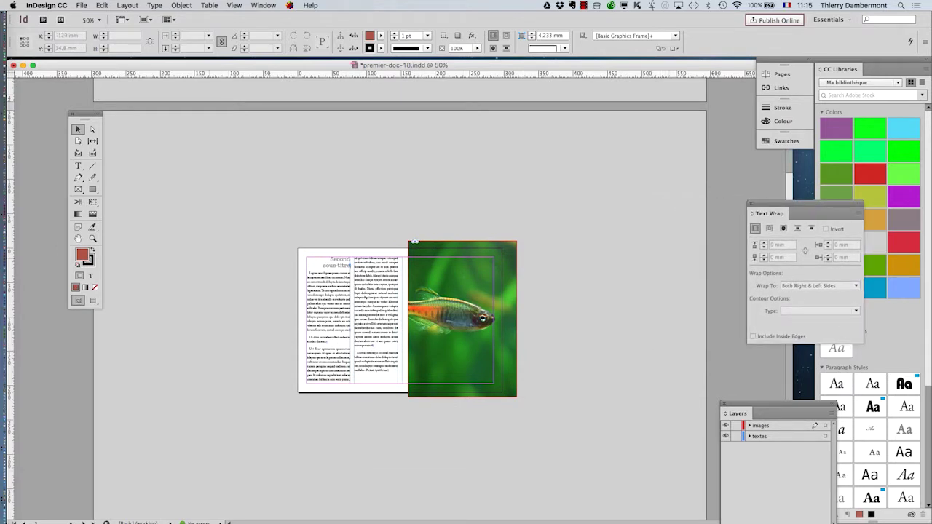
left_click_drag(85, 113, 37, 94)
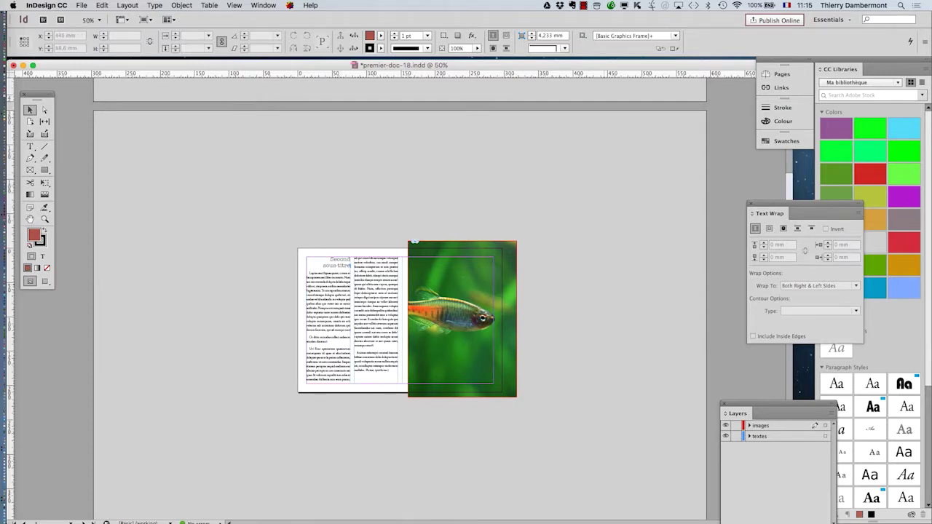
Scroll down to the four-column text-only spread
scroll(401, 291, "down", 5)
scroll(401, 291, "down", 2)
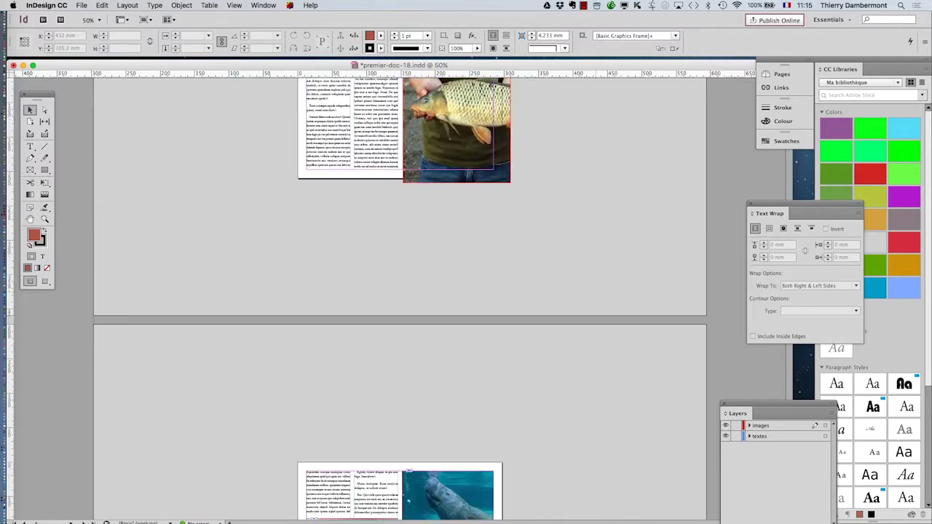
scroll(400, 291, "down", 5)
scroll(401, 291, "down", 2)
scroll(400, 291, "up", 5)
scroll(400, 291, "down", 2)
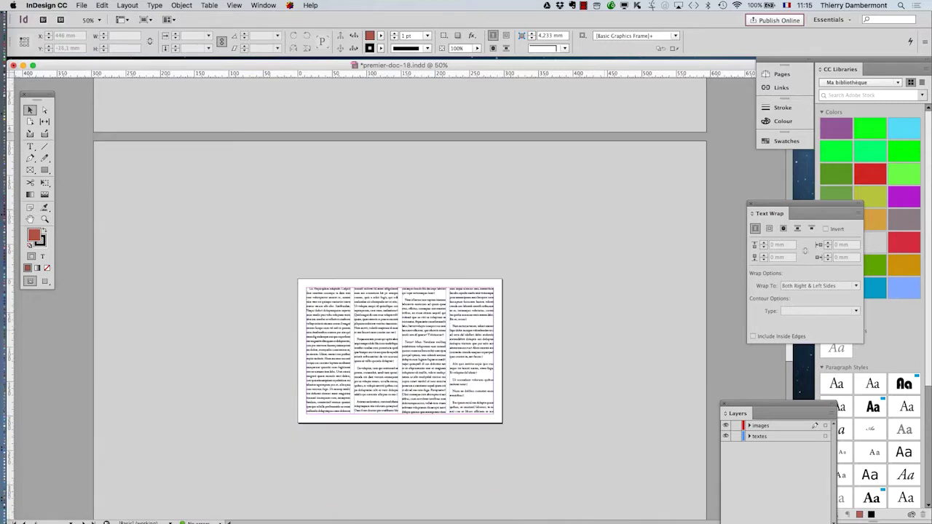
Browse the B1B2 ID images in the Place dialog, sorted by modification date as thumbnails
left_click(82, 5)
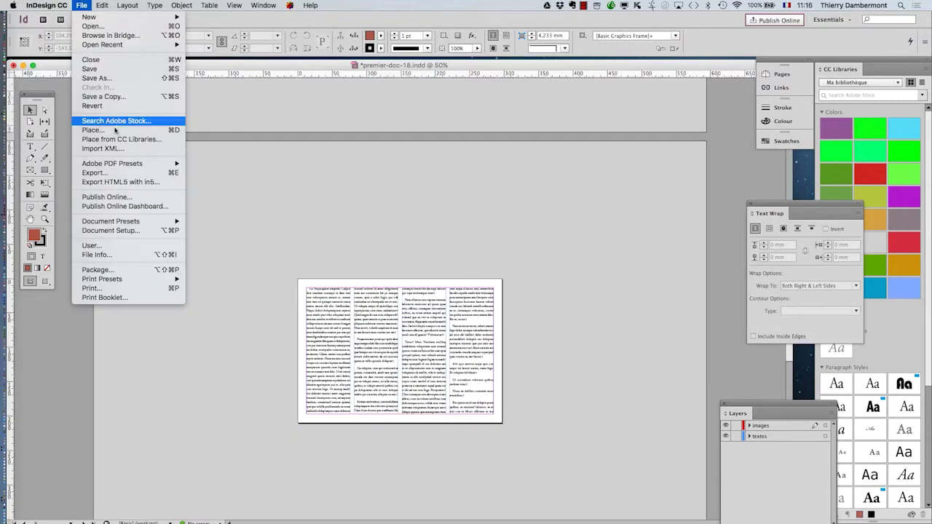
left_click(109, 128)
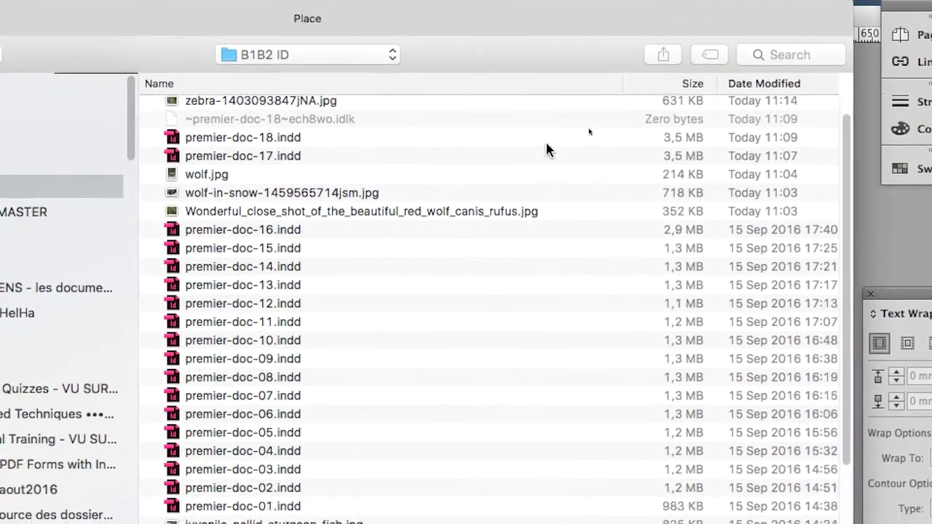
scroll(551, 140, "down", 5)
scroll(550, 138, "up", 5)
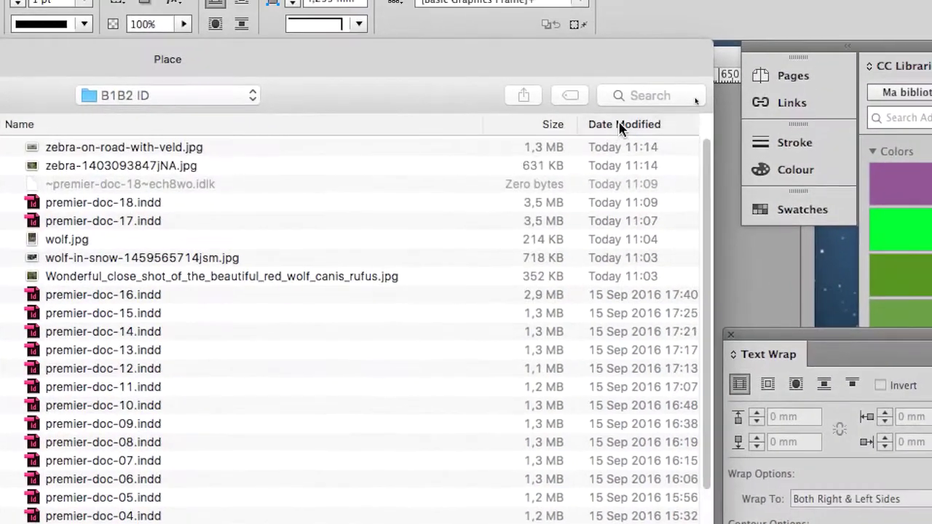
left_click(622, 125)
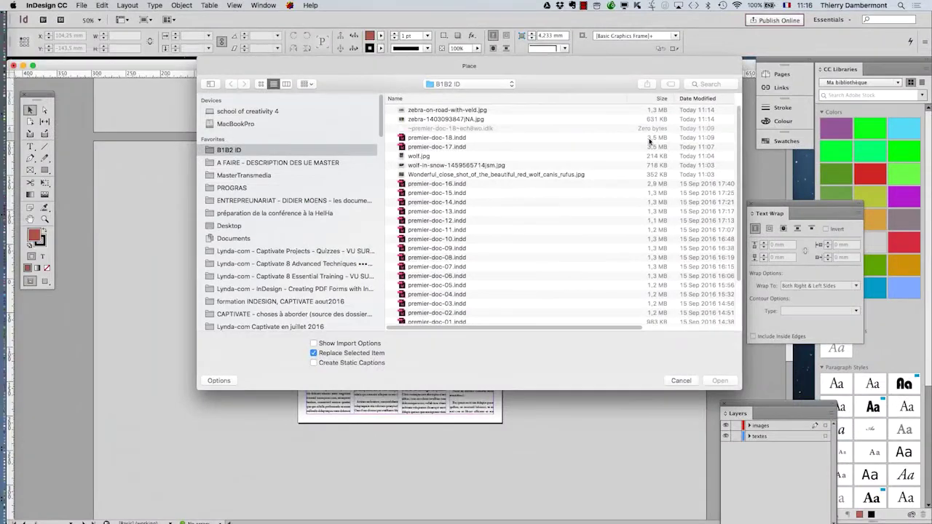
left_click(264, 84)
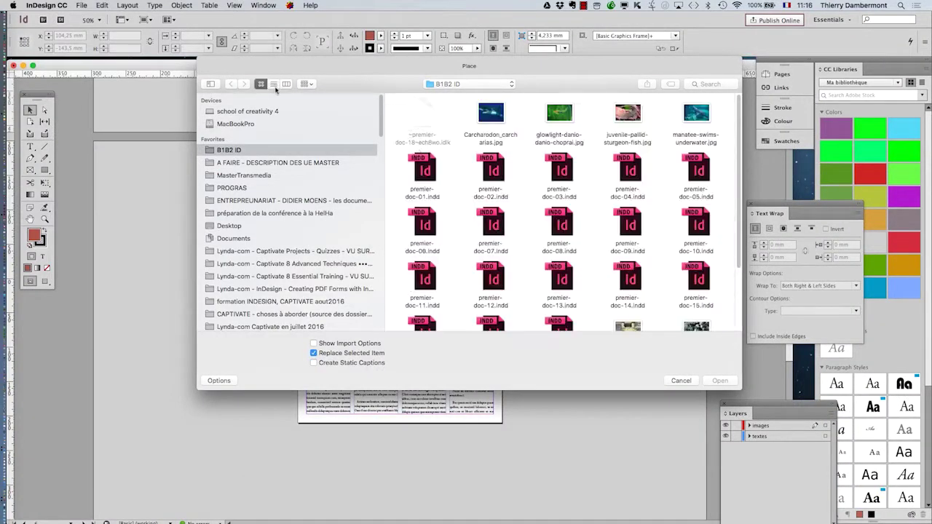
scroll(548, 187, "down", 3)
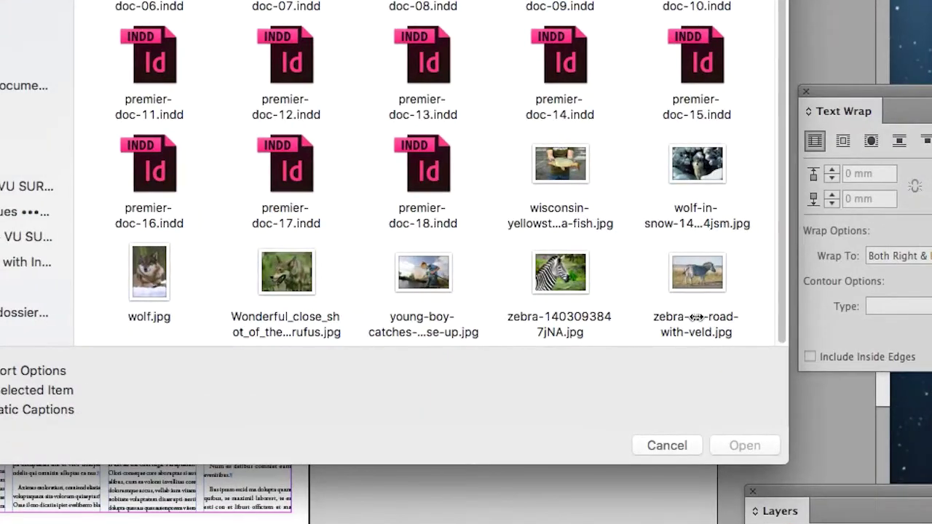
In Firefox, save the zebra drawing as Animal-Zebra-Italian-780x508.jpg into the B1B2 ID folder
key("super+Tab")
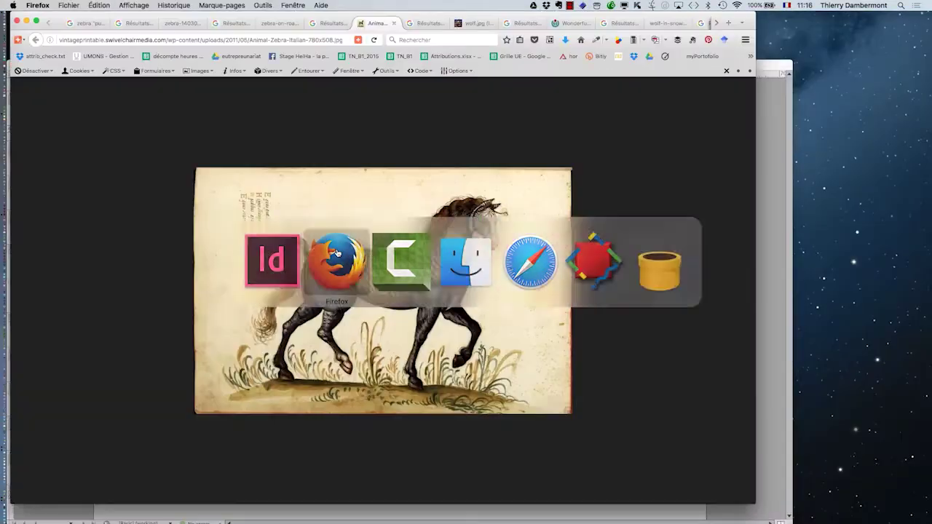
right_click(356, 245)
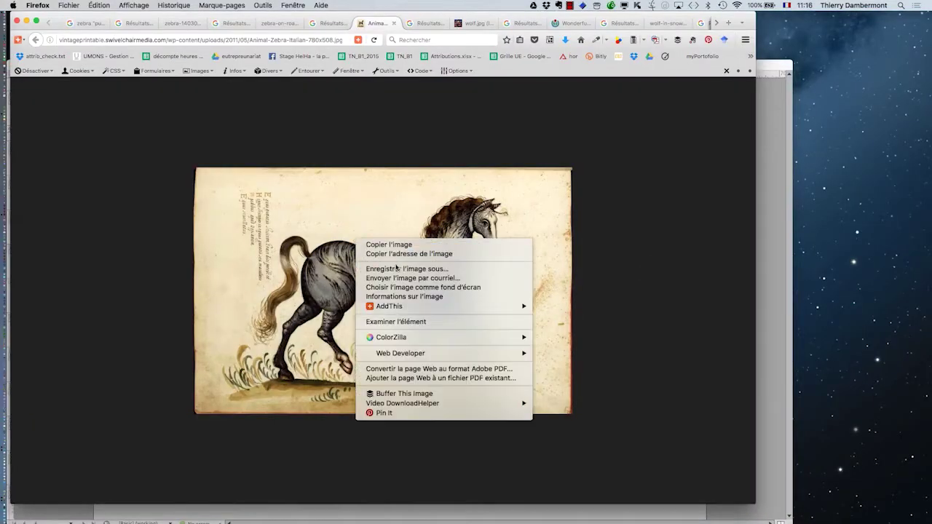
left_click(396, 267)
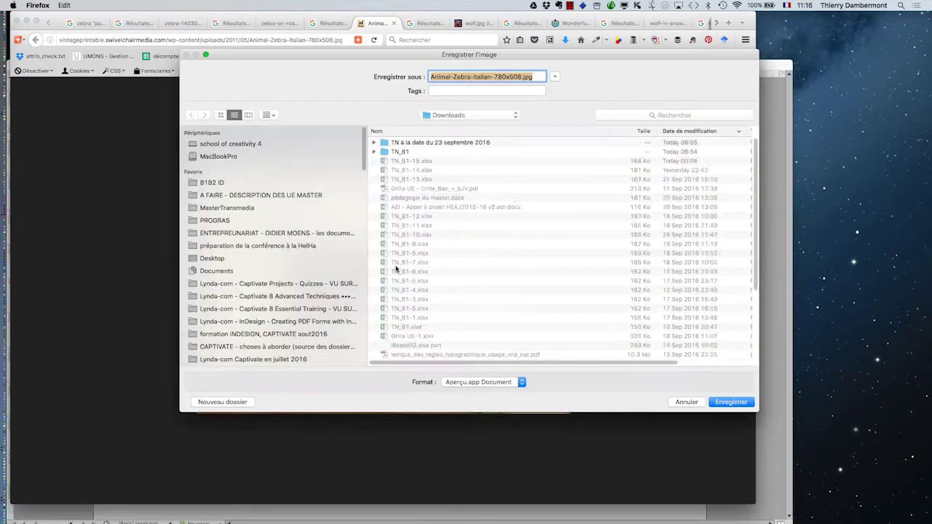
left_click(251, 183)
left_click(731, 402)
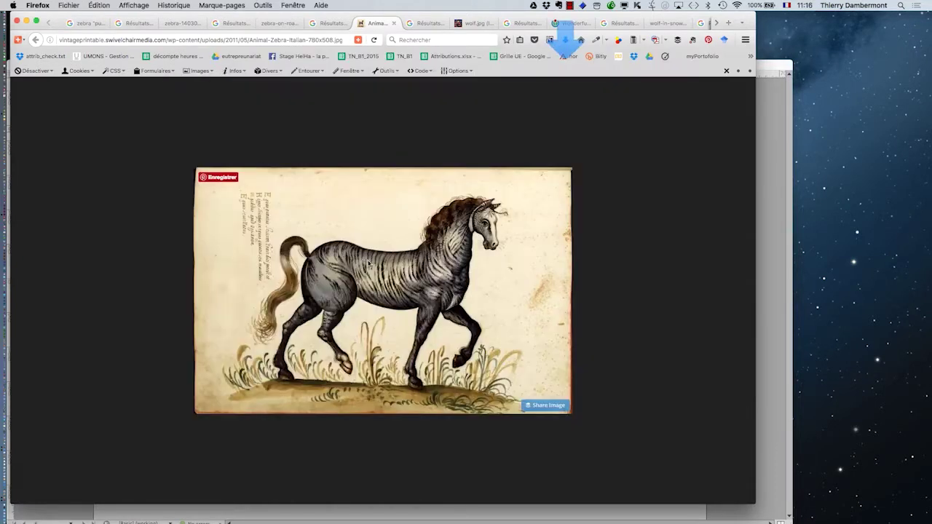
key("super+Tab")
key("super+d")
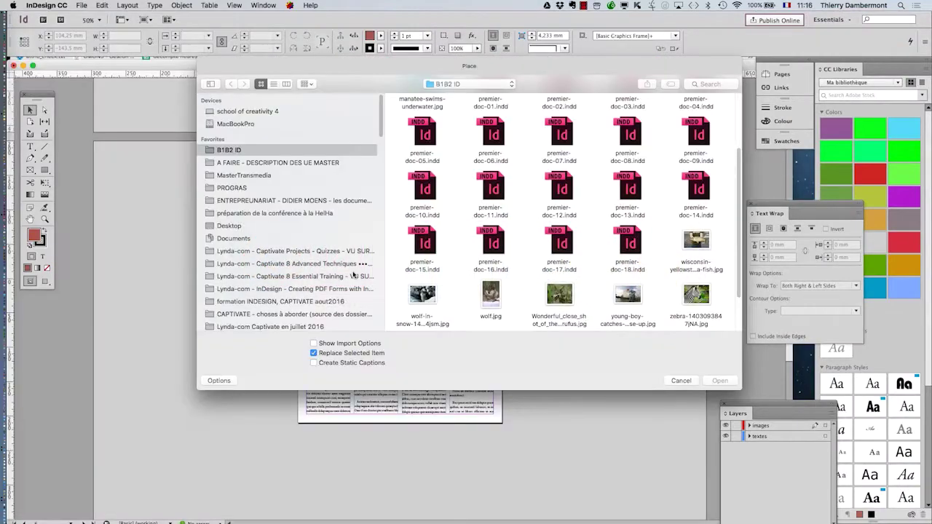
left_click(273, 84)
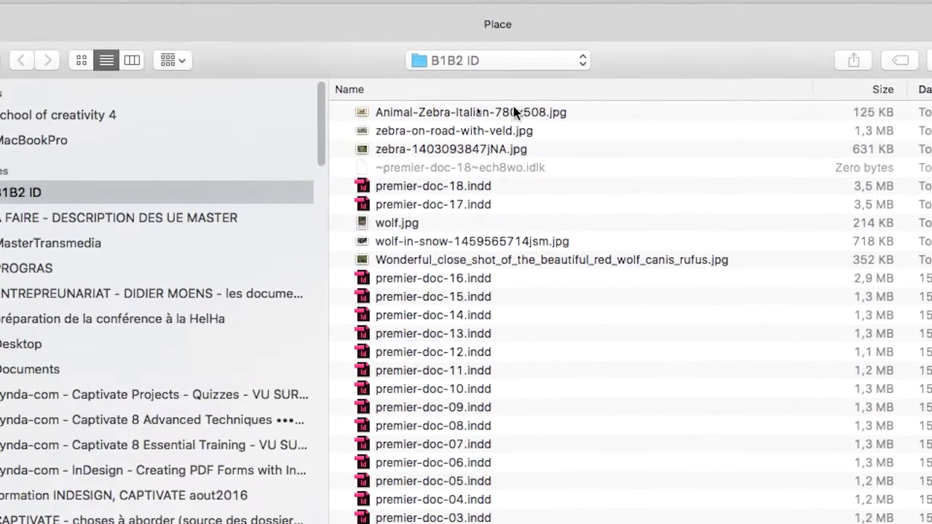
left_click(513, 90)
left_click(513, 108, "shift")
left_click(513, 127, "shift")
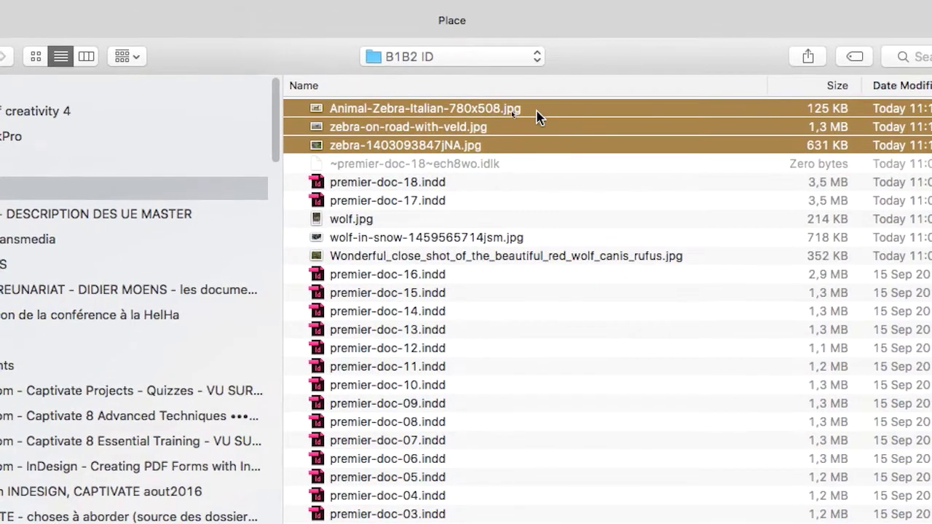
left_click(568, 82)
left_click(535, 127, "shift")
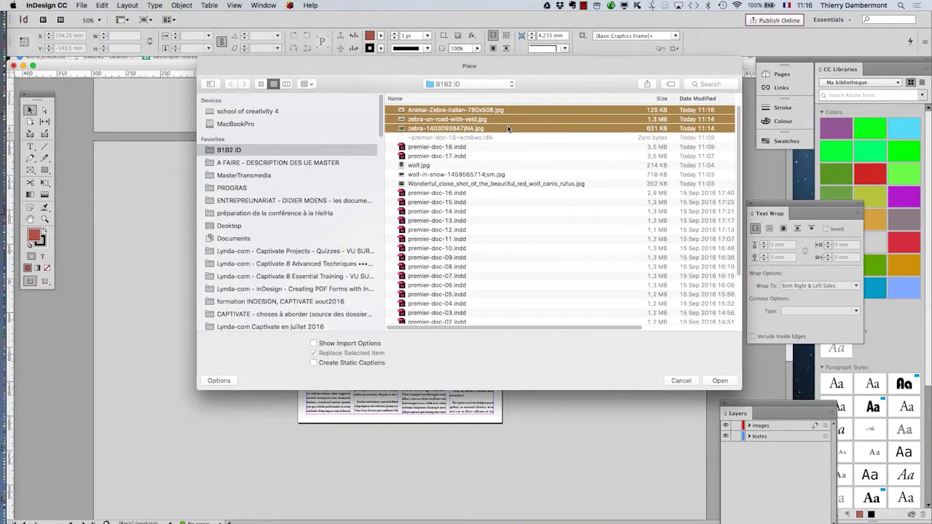
left_click(718, 381)
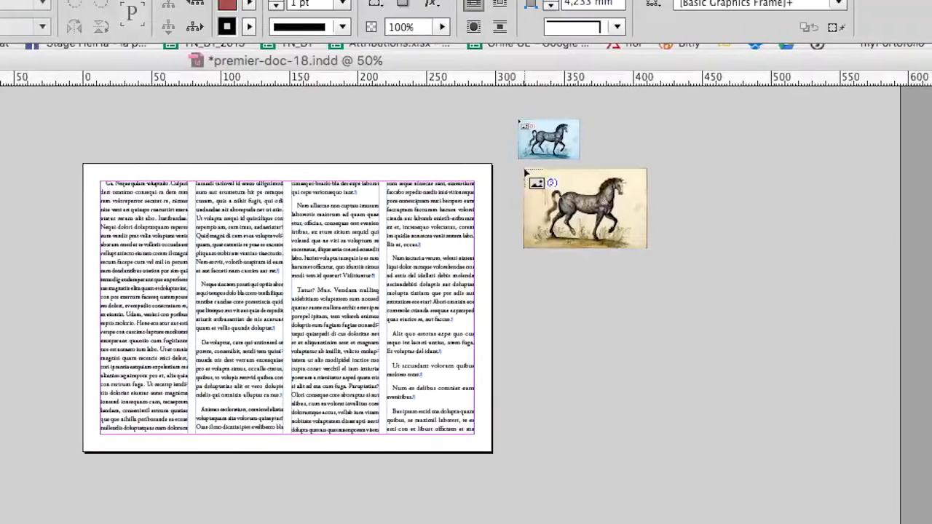
Drag out a 2×2 placement grid and drop the three zebra images on the pasteboard
left_click_drag(525, 178, 615, 229)
key("Up")
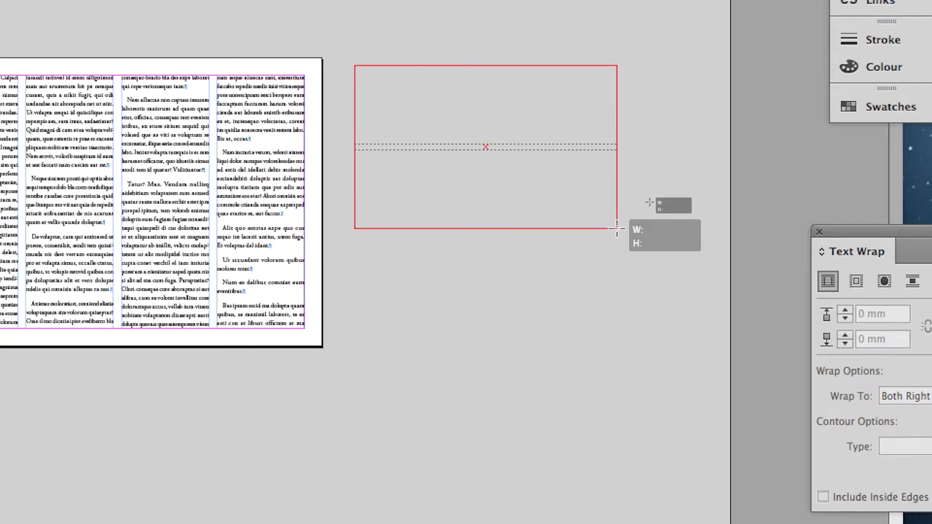
key("Right")
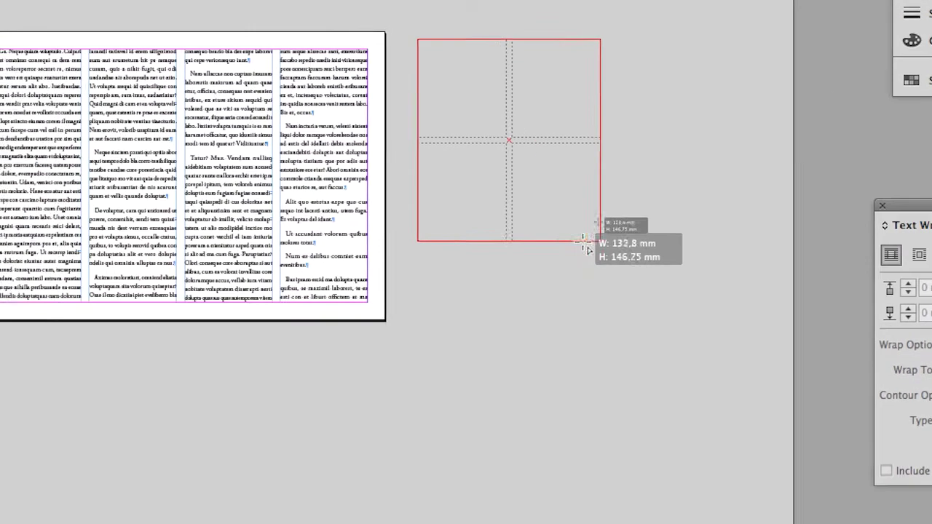
mouse_move(616, 228)
left_mouse_down()
mouse_move(569, 217)
mouse_move(630, 195)
left_mouse_up()
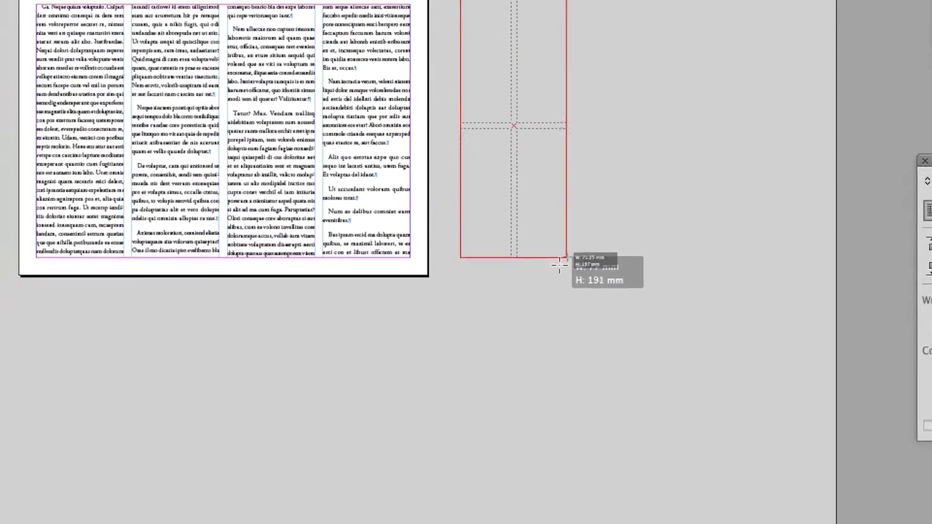
mouse_move(630, 195)
left_mouse_down()
mouse_move(555, 269)
mouse_move(574, 218)
left_mouse_up()
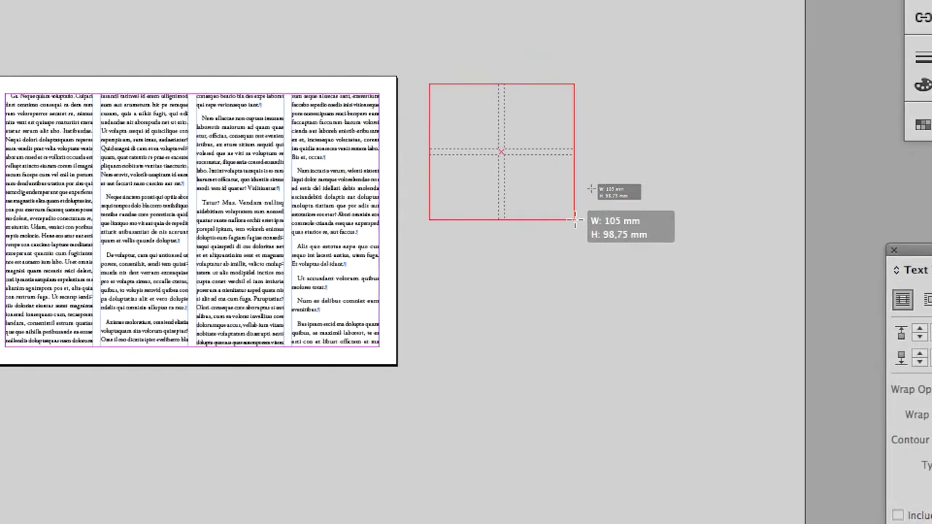
left_click_drag(592, 195, 640, 194)
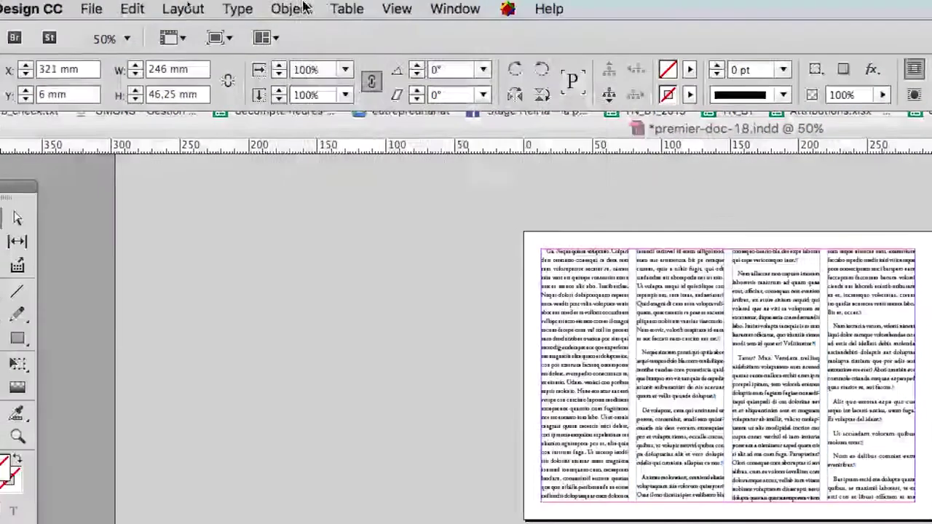
Apply Fill Frame Proportionally to the zebra images and spread the frames apart above the text spread
left_click(304, 7)
mouse_move(35, 132)
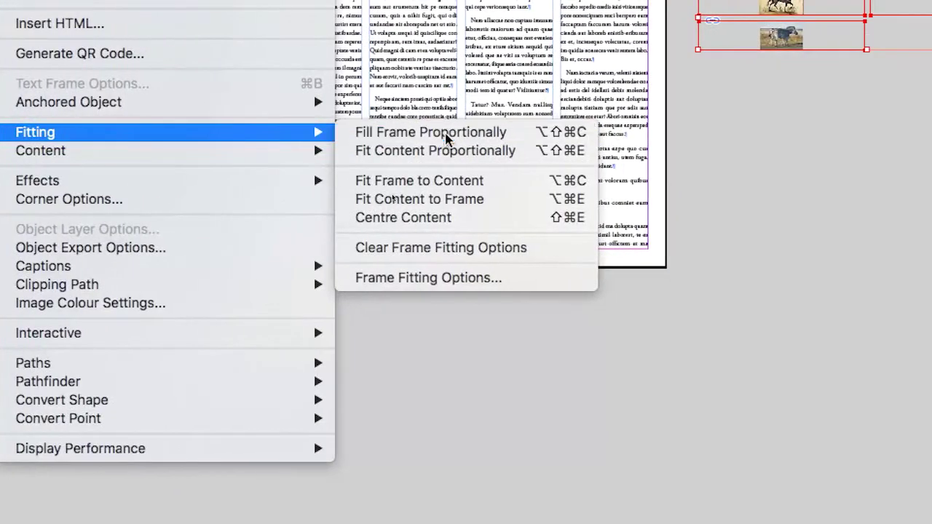
left_click(625, 135)
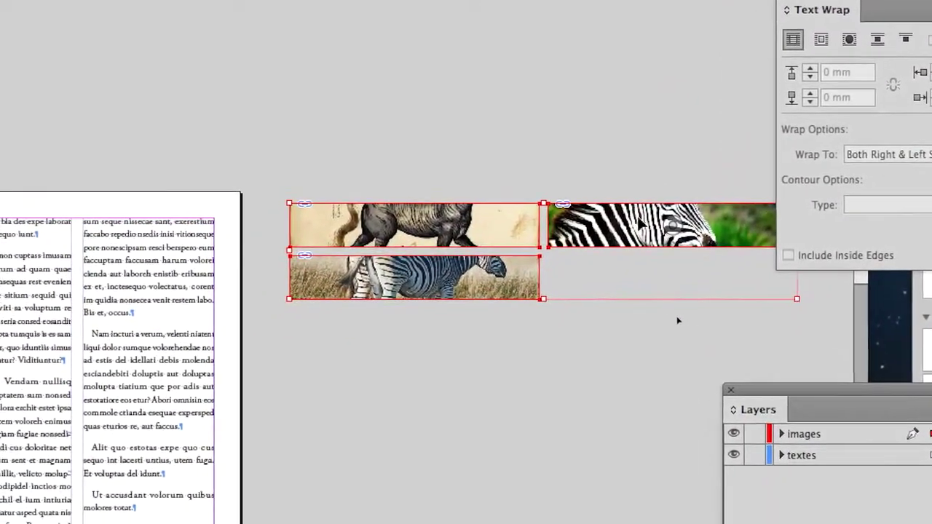
left_click_drag(588, 276, 267, 123)
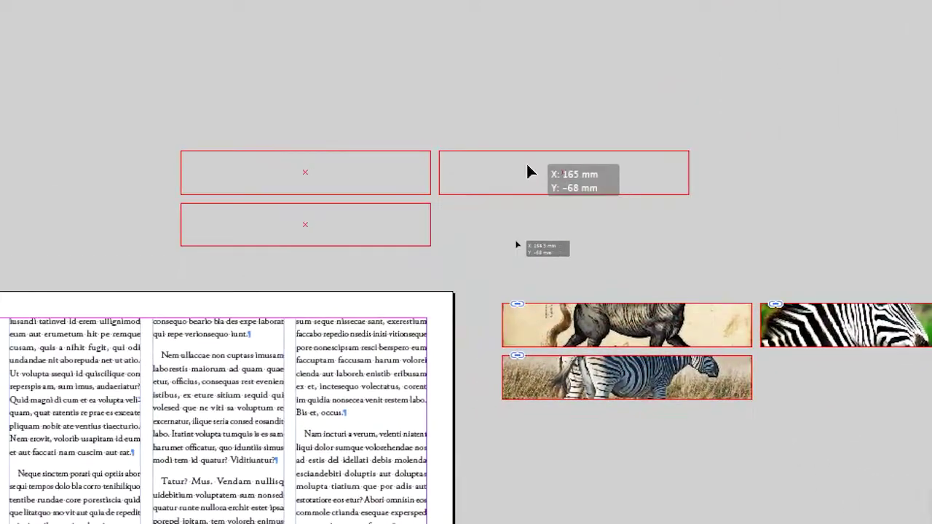
left_click_drag(529, 171, 531, 173)
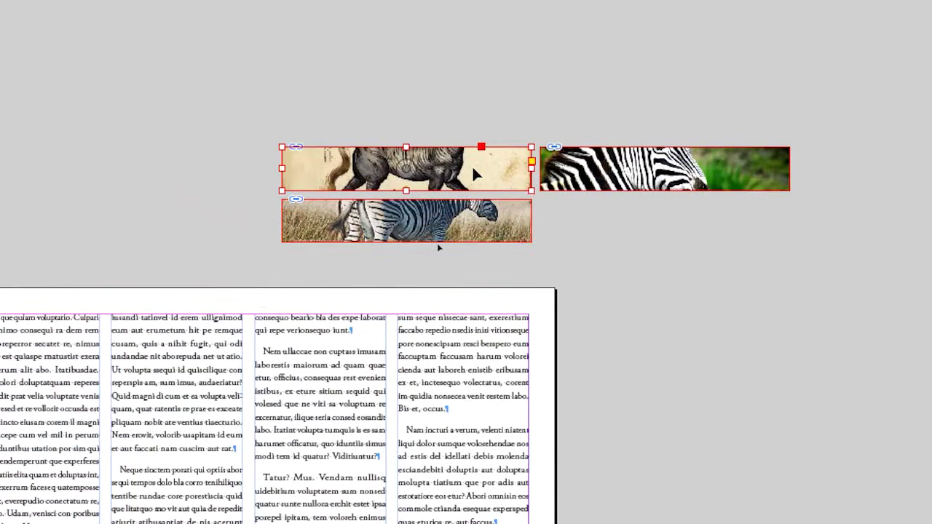
mouse_move(476, 175)
left_mouse_down()
mouse_move(454, 159)
mouse_move(528, 157)
mouse_move(532, 171)
left_mouse_up()
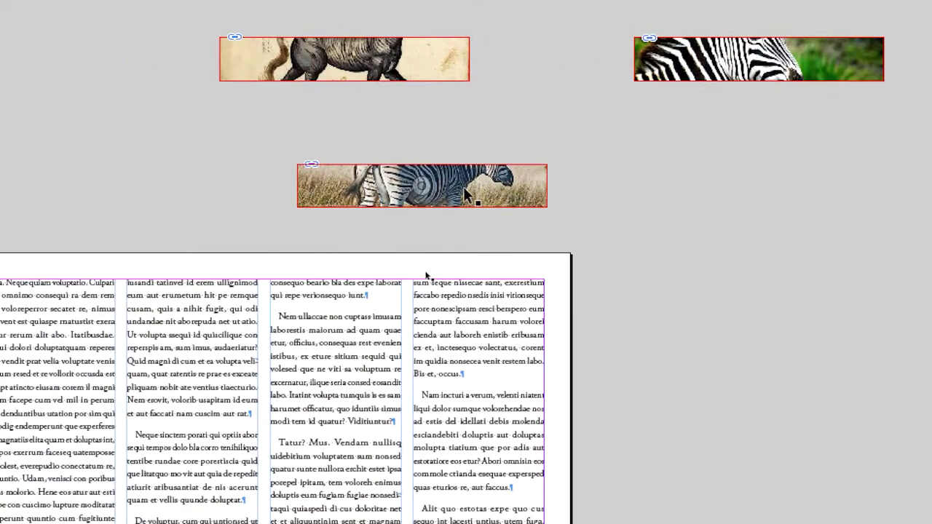
Shift the zebra photo, the engraving and the zebra close-up within their frames so each animal shows
left_click(463, 186)
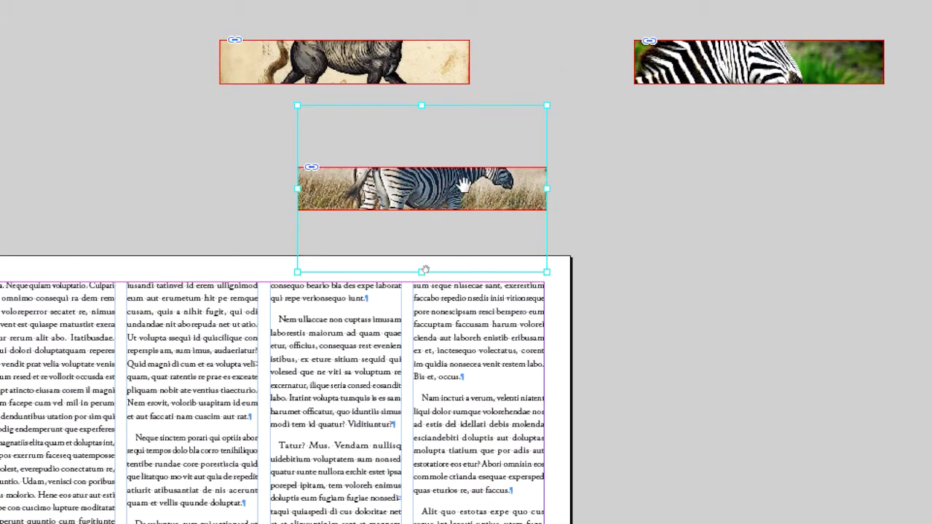
left_click_drag(465, 191, 464, 204)
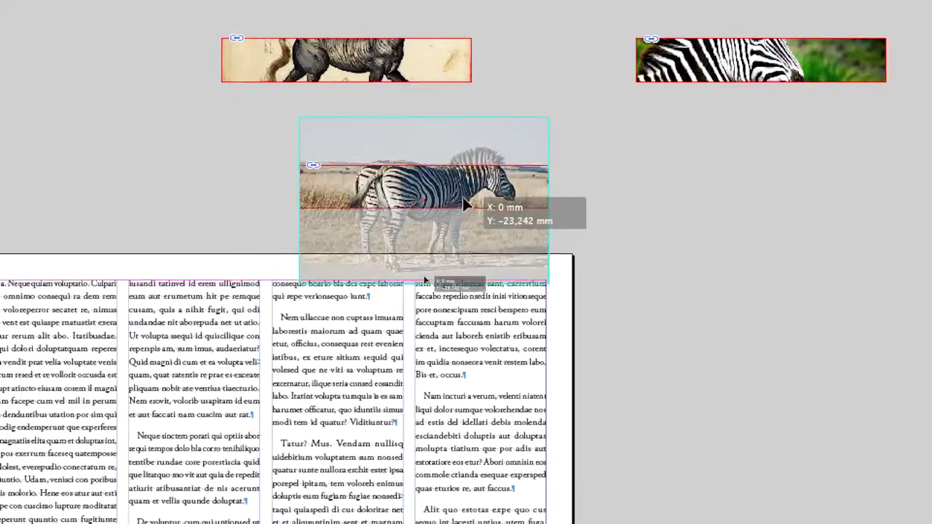
left_click_drag(463, 203, 463, 198)
scroll(460, 182, "up", 3)
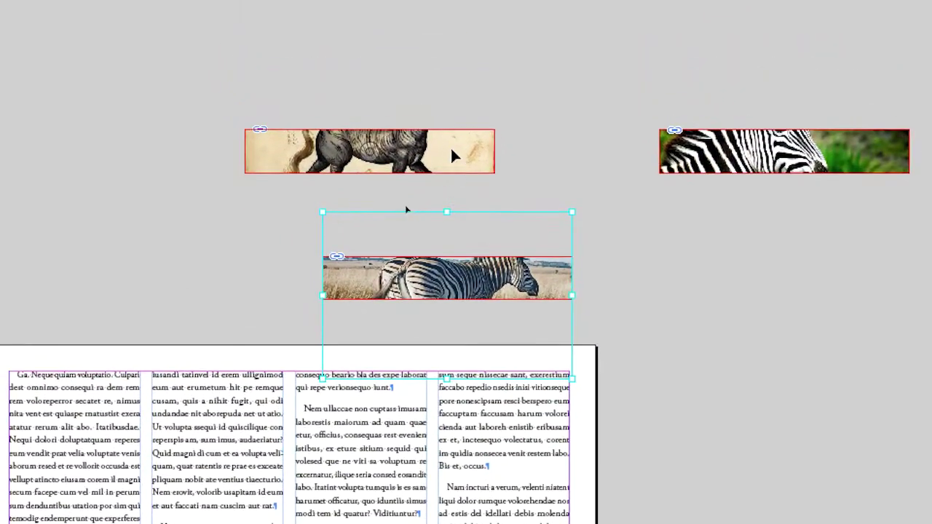
left_click(448, 150)
left_click_drag(450, 150, 451, 173)
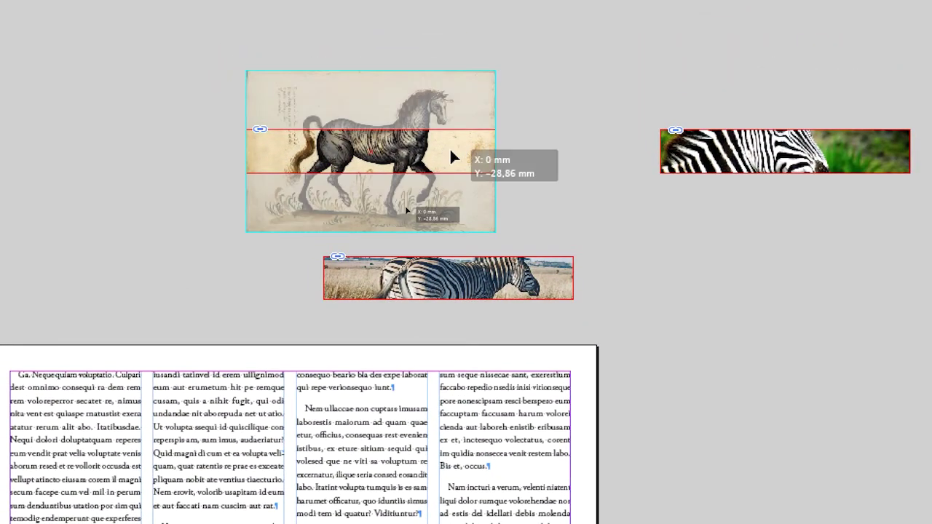
scroll(539, 212, "right", 5)
scroll(538, 212, "up", 1)
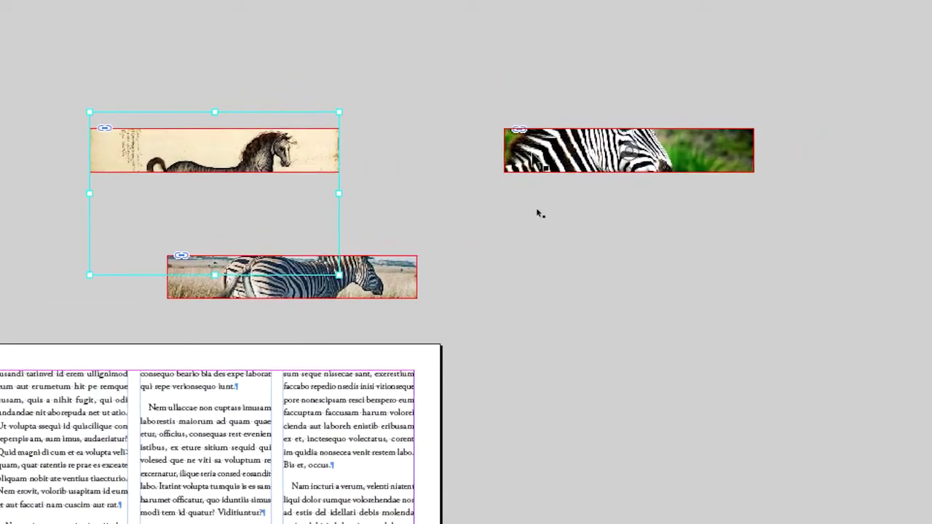
left_click(546, 204)
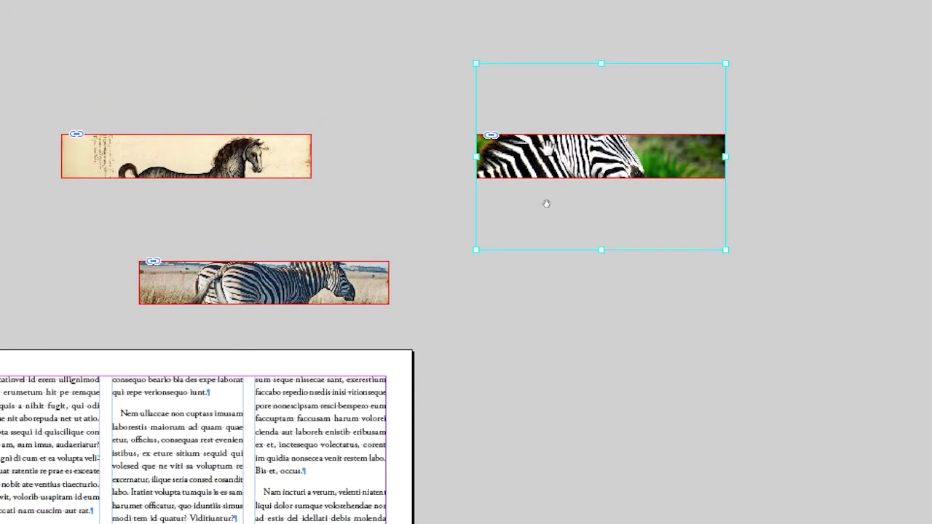
left_click_drag(547, 203, 545, 211)
scroll(512, 143, "up", 2)
scroll(512, 144, "left", 3)
left_click(511, 142)
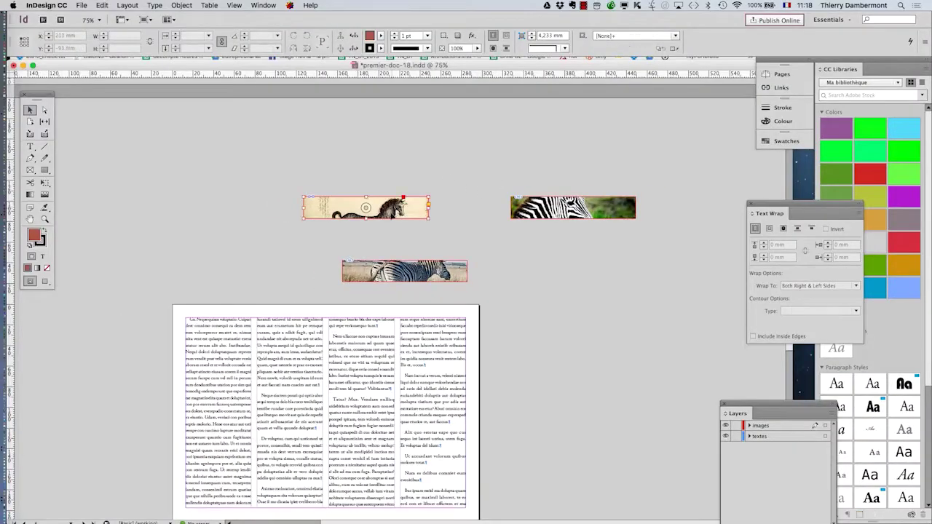
Move the horse banner onto the first text columns and bring up the Text Wrap panel
mouse_move(383, 213)
left_mouse_down()
mouse_move(295, 329)
mouse_move(270, 341)
left_mouse_up()
scroll(257, 360, "up", 2)
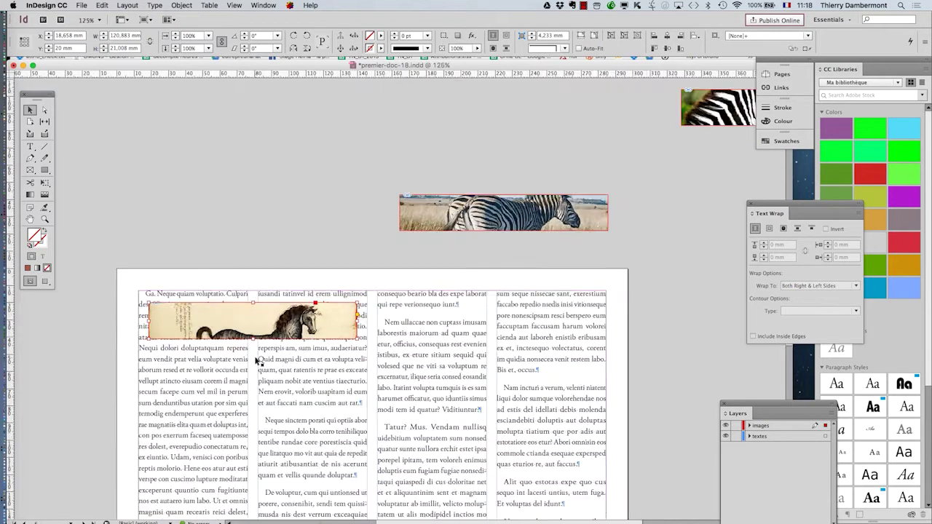
left_click(276, 4)
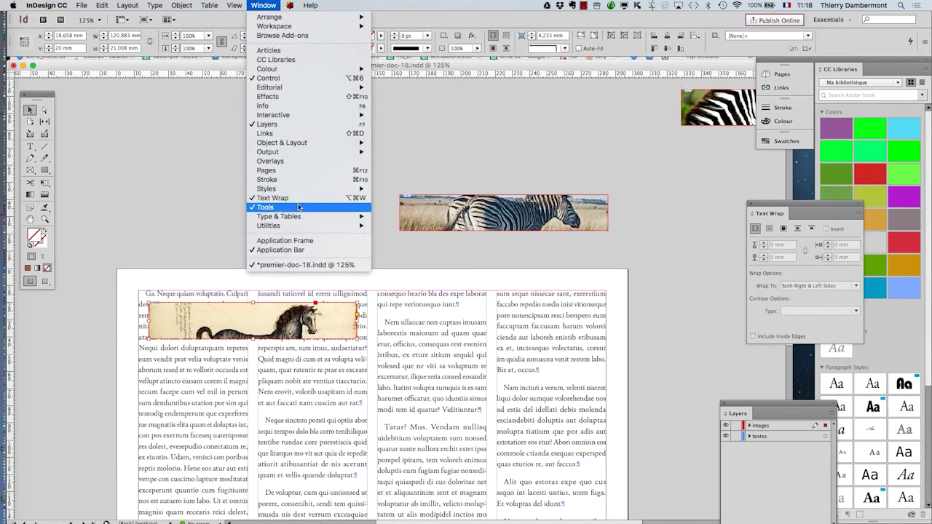
left_click(271, 197)
left_click(263, 5)
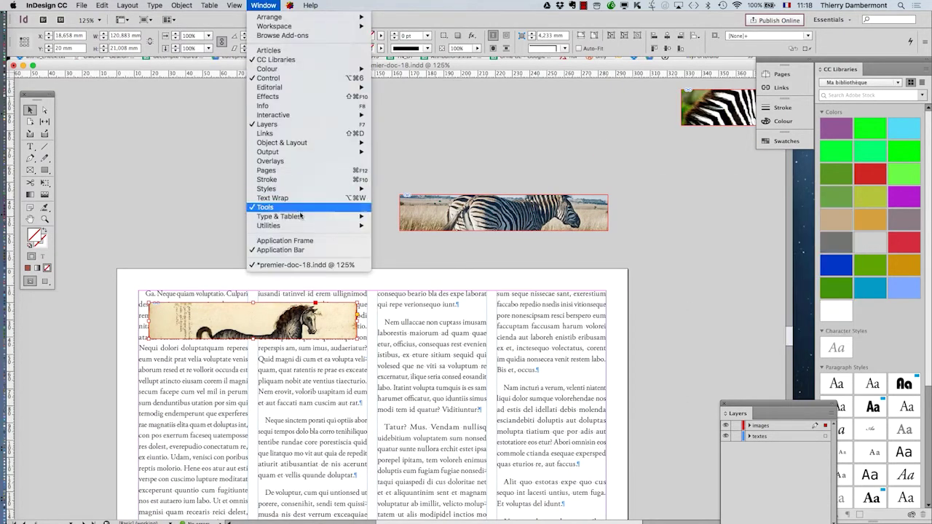
left_click(271, 198)
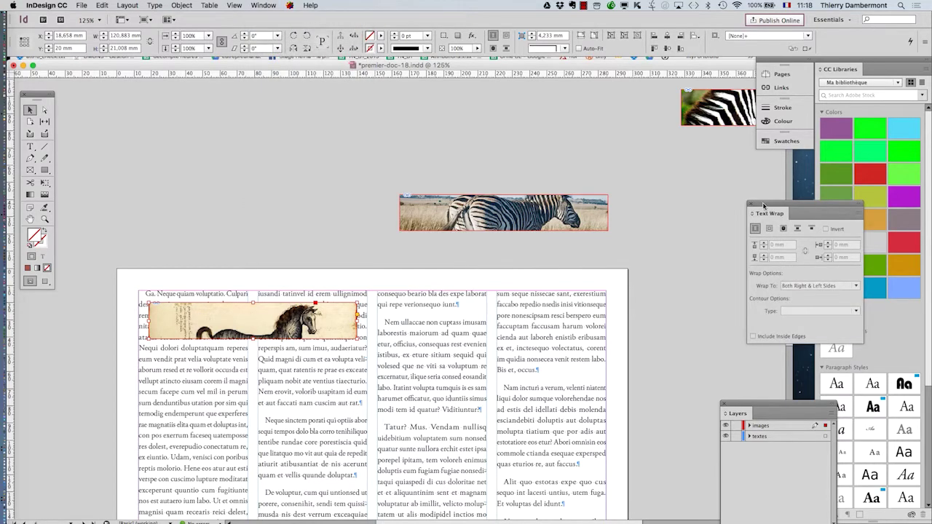
left_click_drag(763, 205, 427, 273)
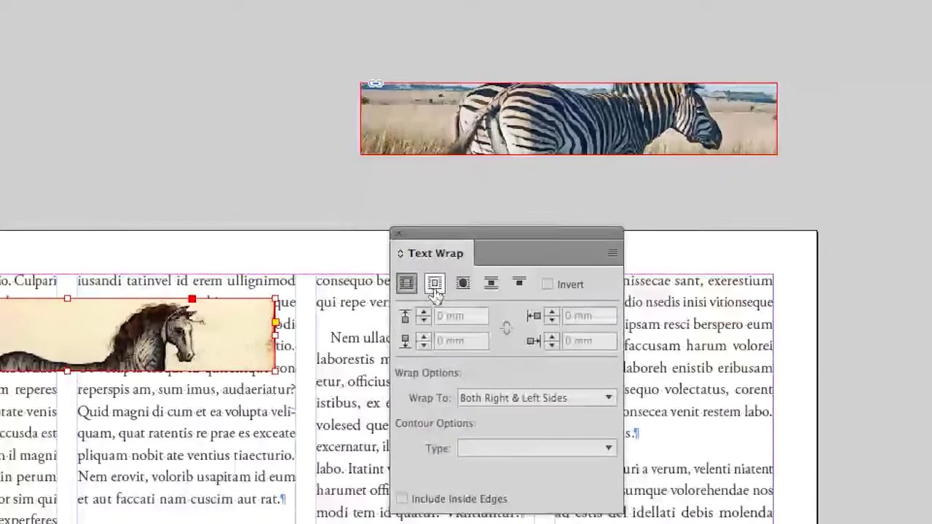
Wrap body text around the horse banner's bounding box with 6 mm top and 5 mm bottom offsets
left_click(445, 316)
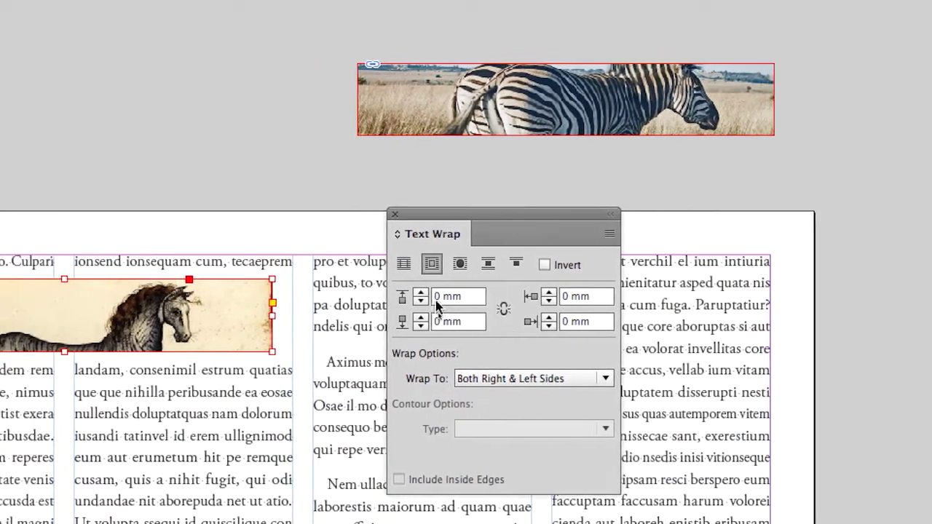
left_click(421, 292)
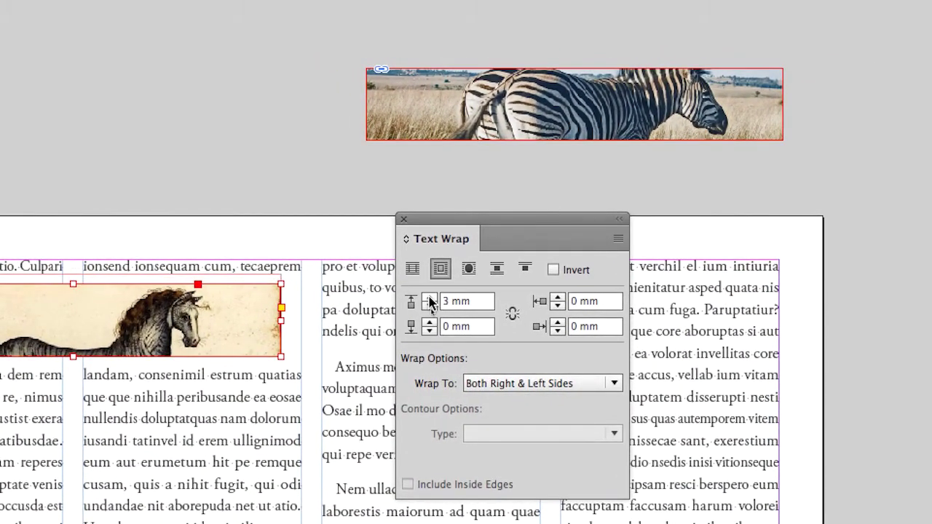
left_click(429, 298)
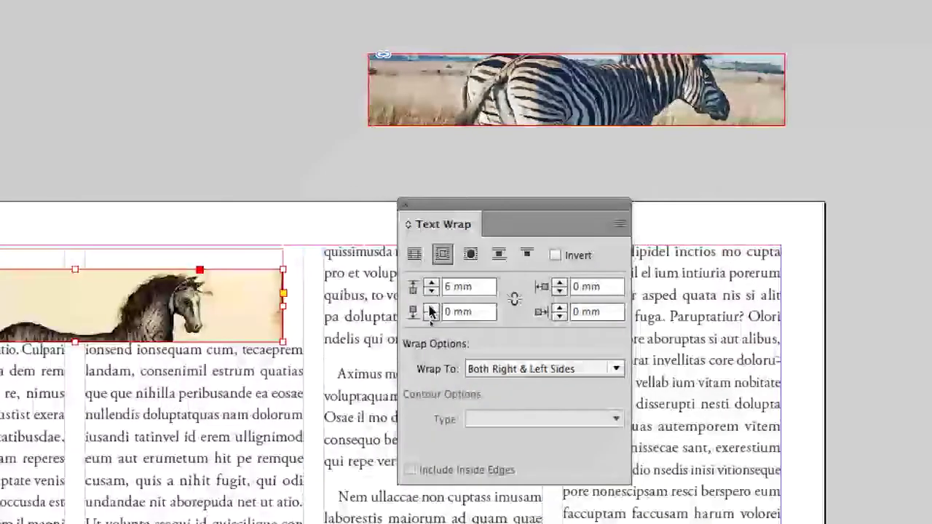
left_click(430, 308)
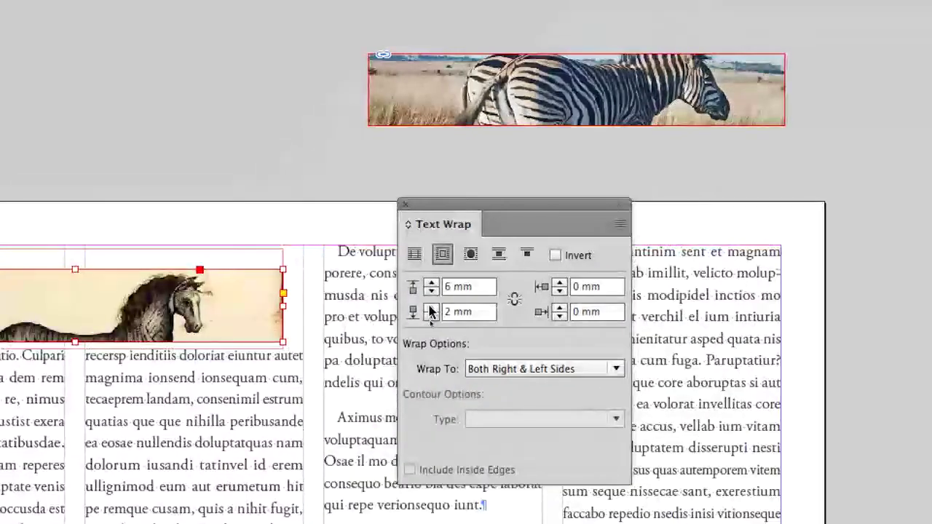
left_click(430, 309)
left_click(430, 309)
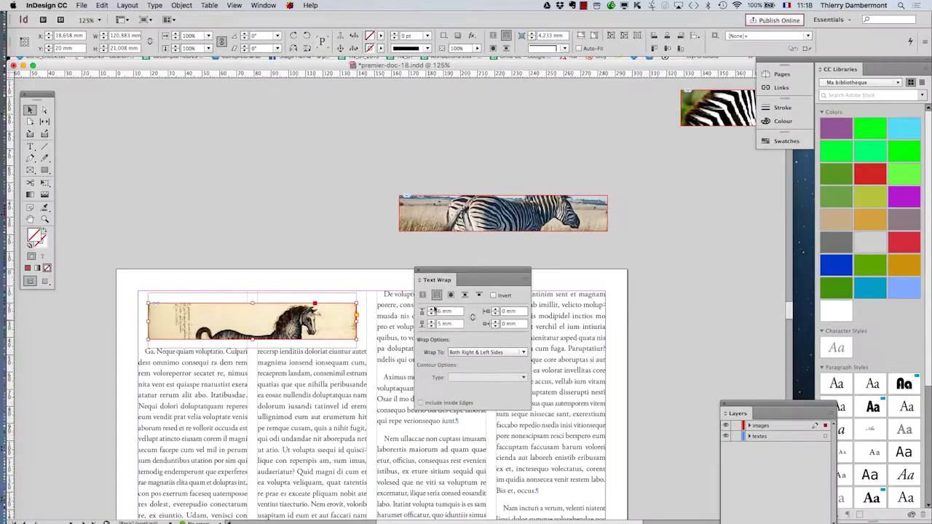
left_click_drag(446, 269, 644, 245)
left_click(319, 274)
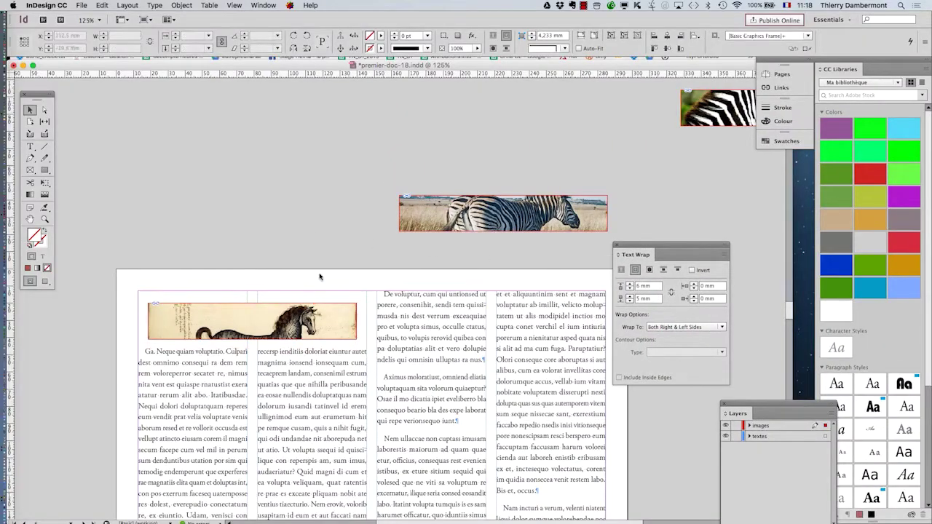
left_click(264, 5)
mouse_move(267, 189)
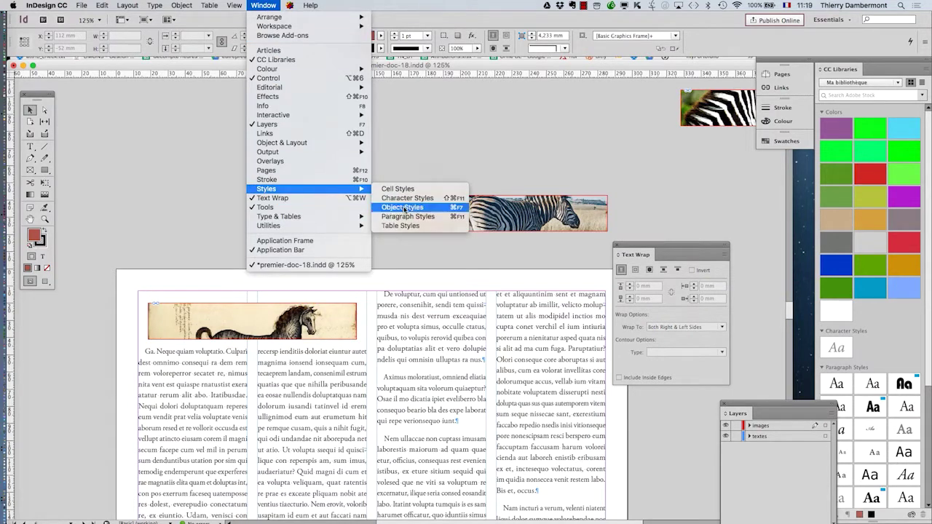
Show the Object Styles panel listing [None], Basic Graphics Frame and Basic Text Frame, placed aside
left_click(405, 210)
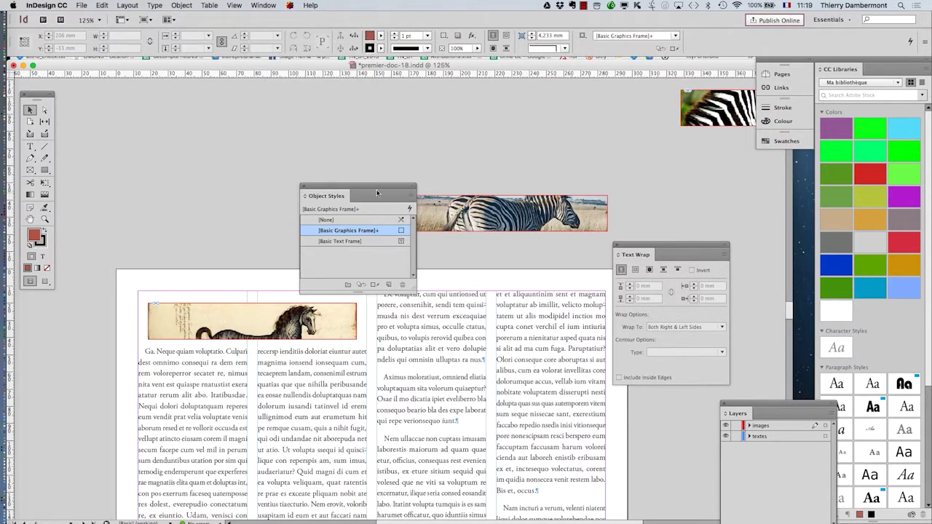
left_click_drag(377, 192, 253, 109)
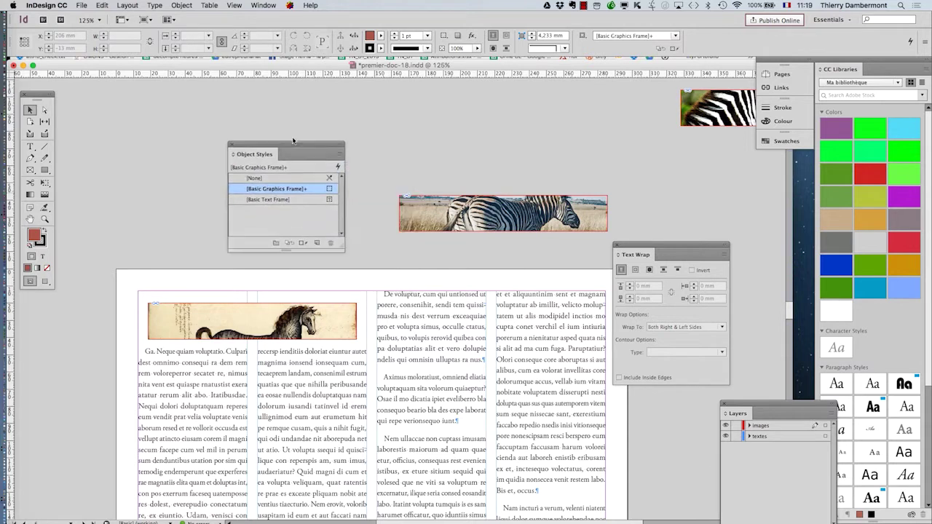
left_click(228, 312)
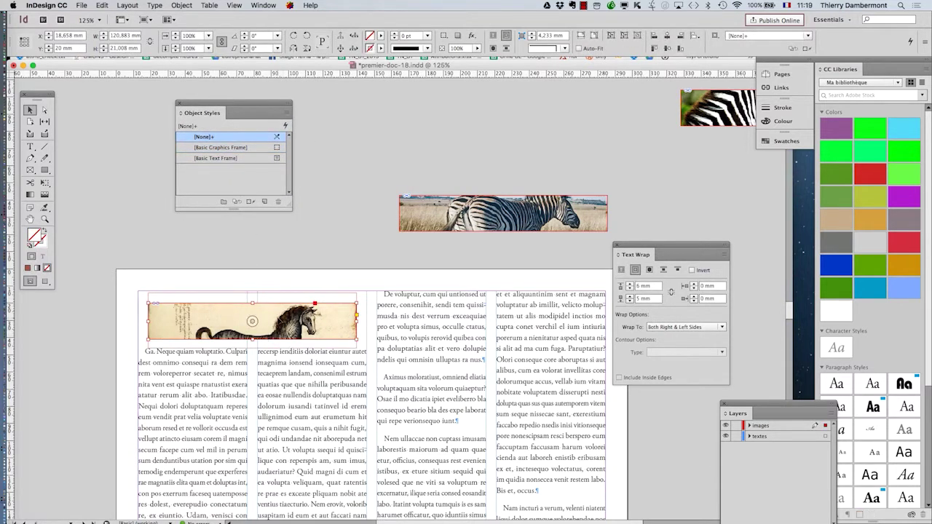
scroll(283, 327, "up", 1)
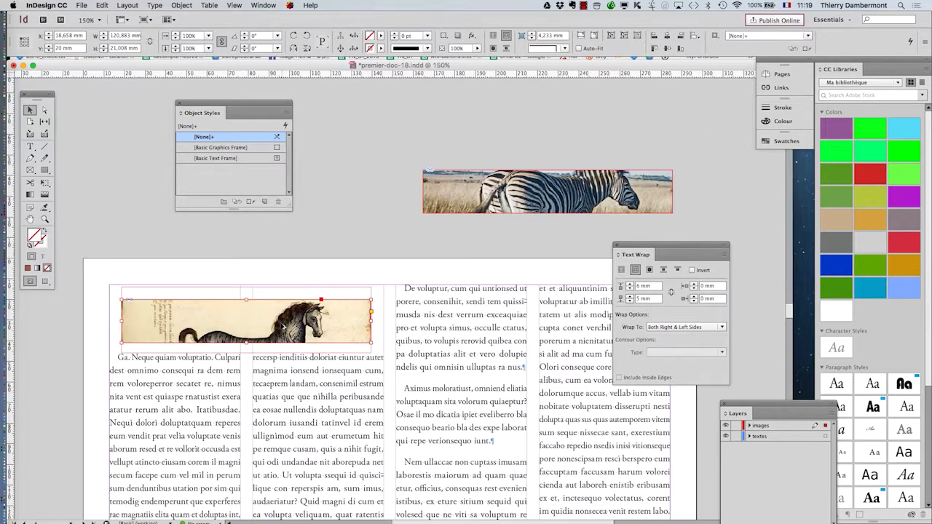
scroll(225, 321, "up", 1)
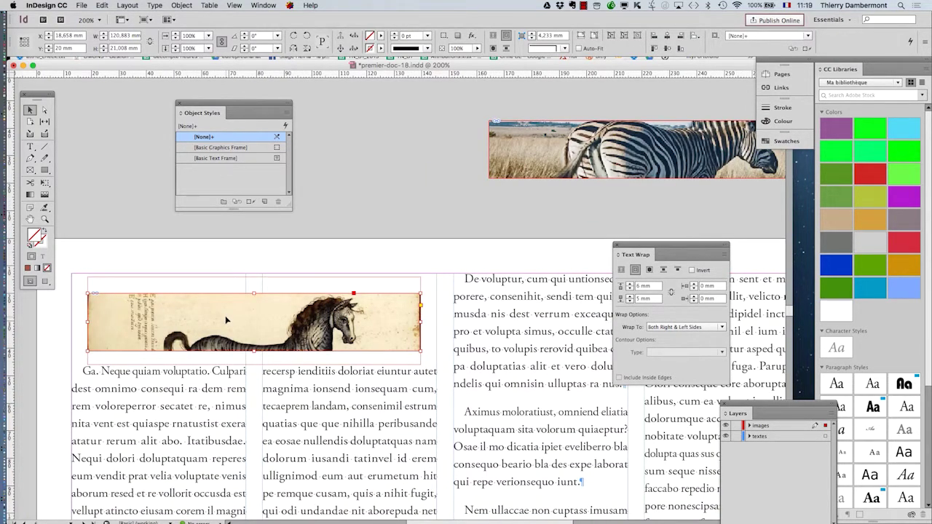
left_click(247, 243)
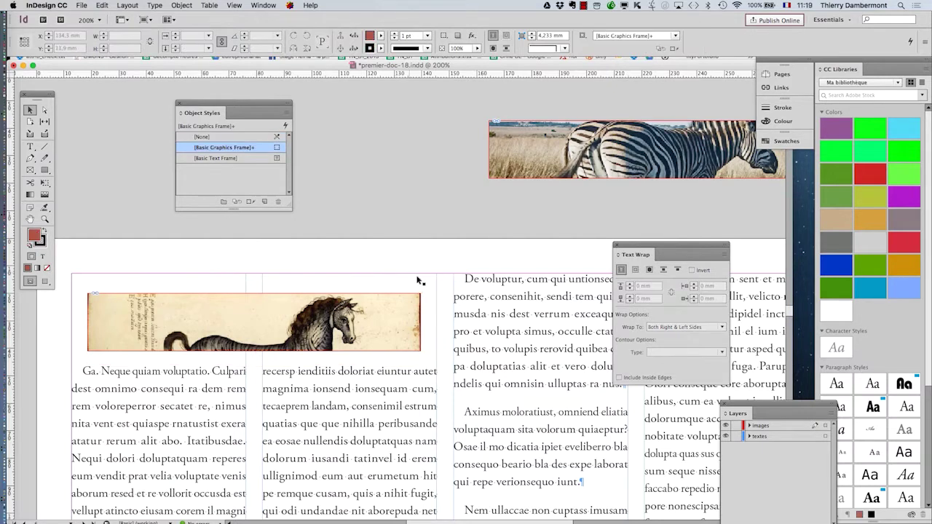
scroll(421, 281, "down", 1)
scroll(467, 260, "down", 1)
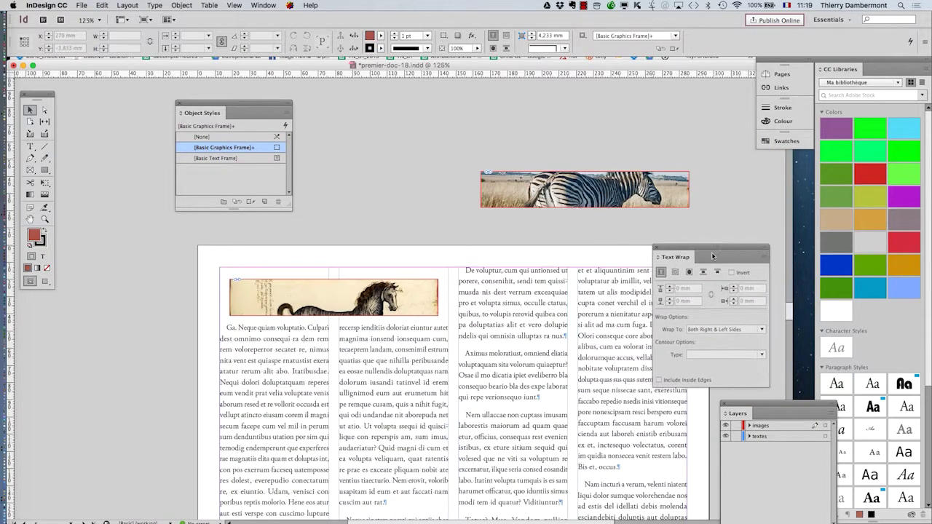
Move the Text Wrap panel aside and scroll down to page 2 of the layout
left_click_drag(662, 242, 729, 256)
scroll(535, 291, "down", 1)
scroll(530, 290, "down", 1)
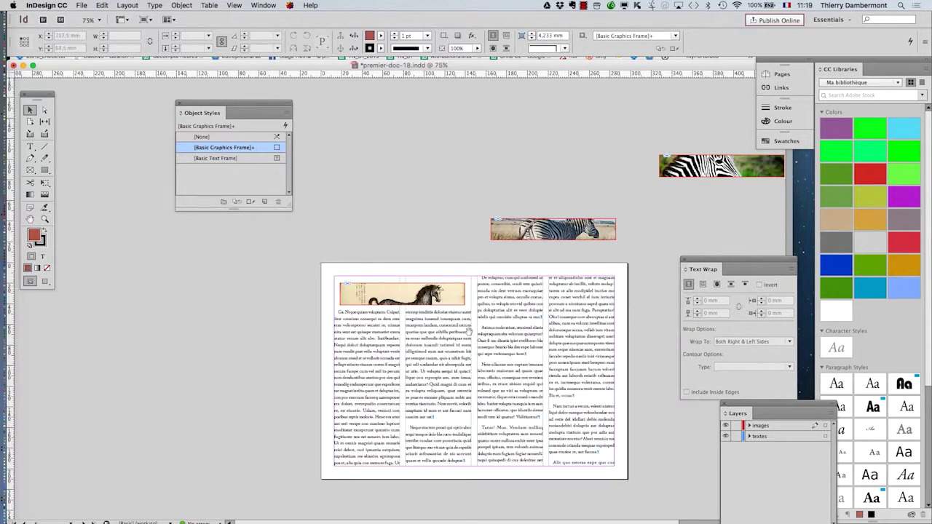
scroll(470, 332, "down", 5)
scroll(498, 111, "right", 2)
left_click_drag(460, 95, 461, 399)
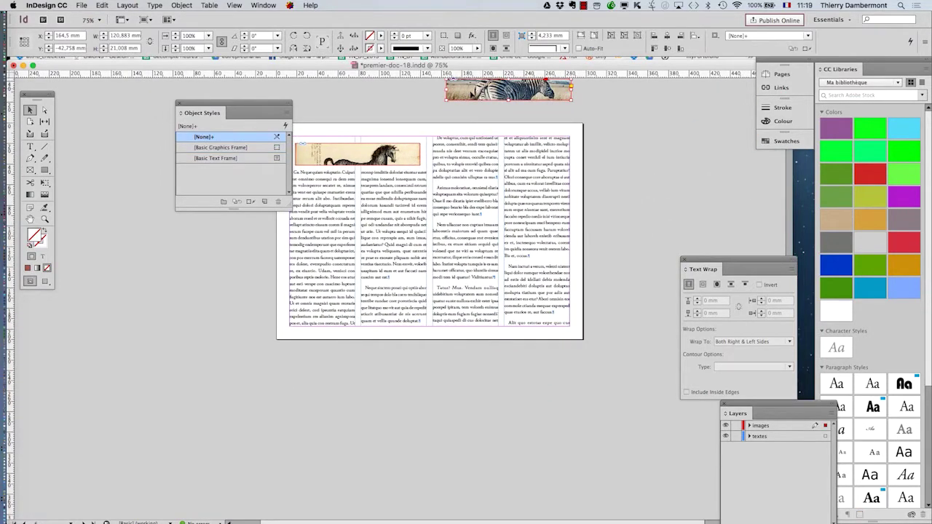
scroll(461, 399, "down", 1)
scroll(460, 399, "down", 6)
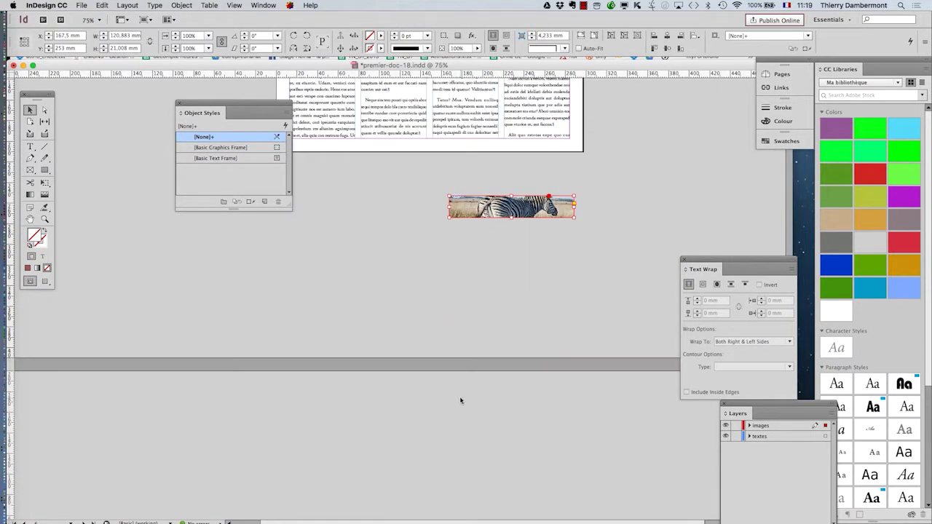
scroll(462, 364, "down", 2)
scroll(461, 346, "down", 2)
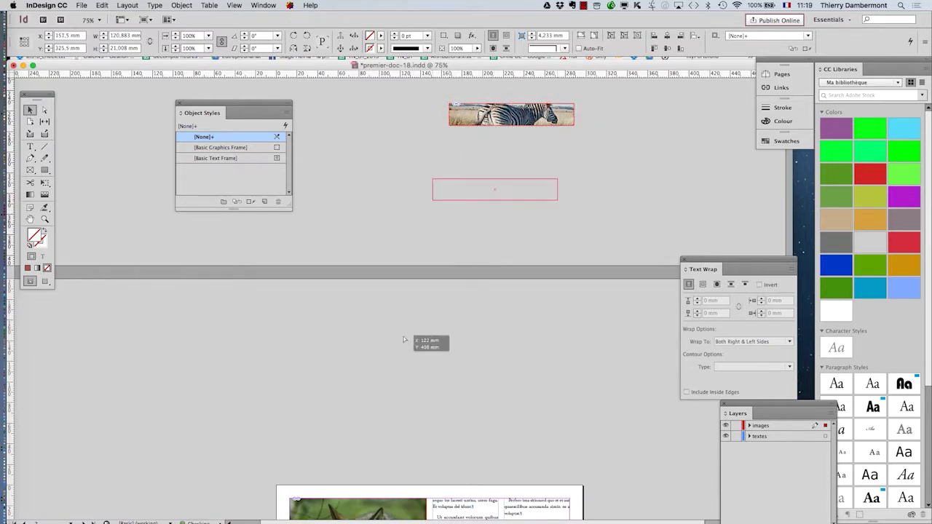
left_click_drag(405, 339, 405, 410)
scroll(406, 409, "down", 3)
scroll(421, 419, "down", 4)
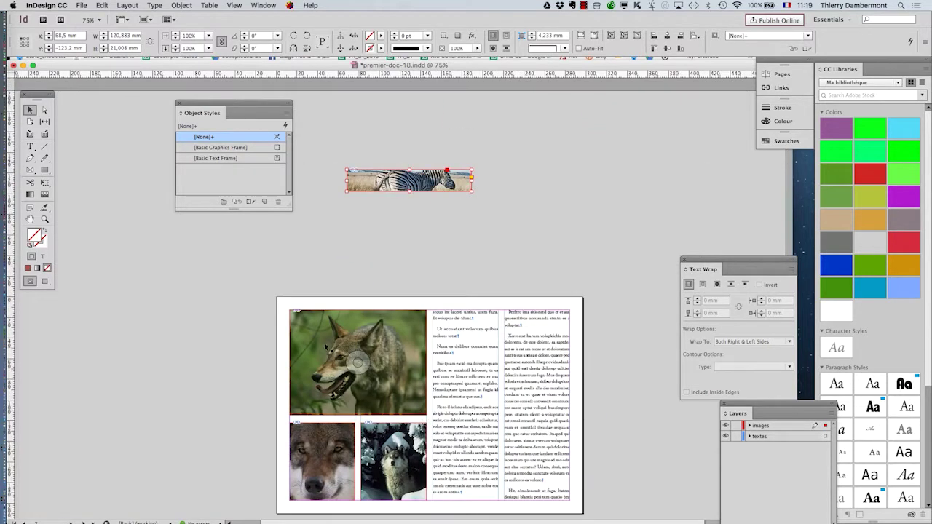
Place the zebra photo atop the page 2 text columns and wrap text around its bounding box
left_click_drag(459, 382, 462, 391)
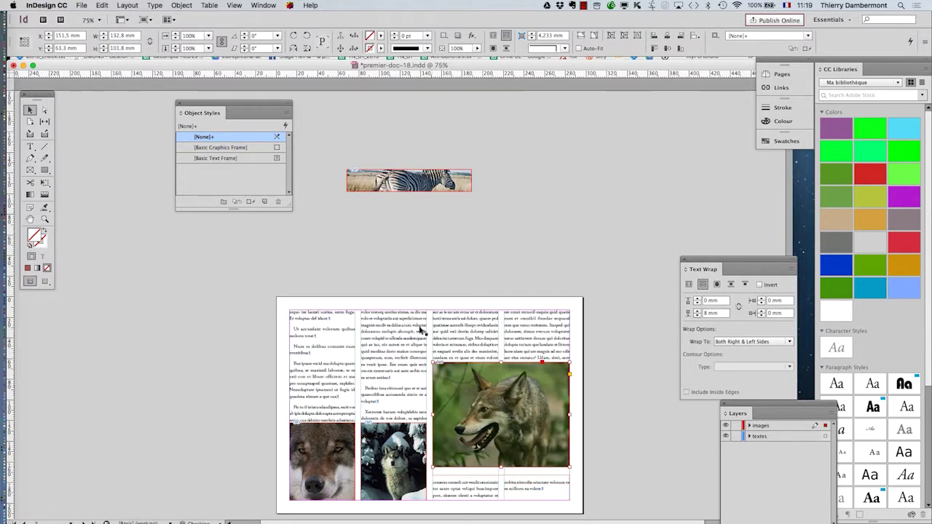
left_click_drag(379, 184, 329, 332)
key("super+2")
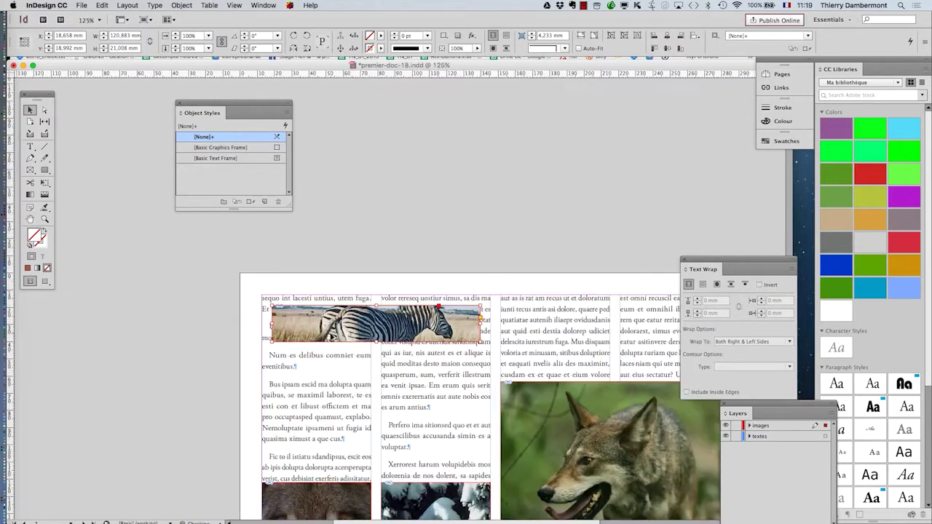
left_click(702, 285)
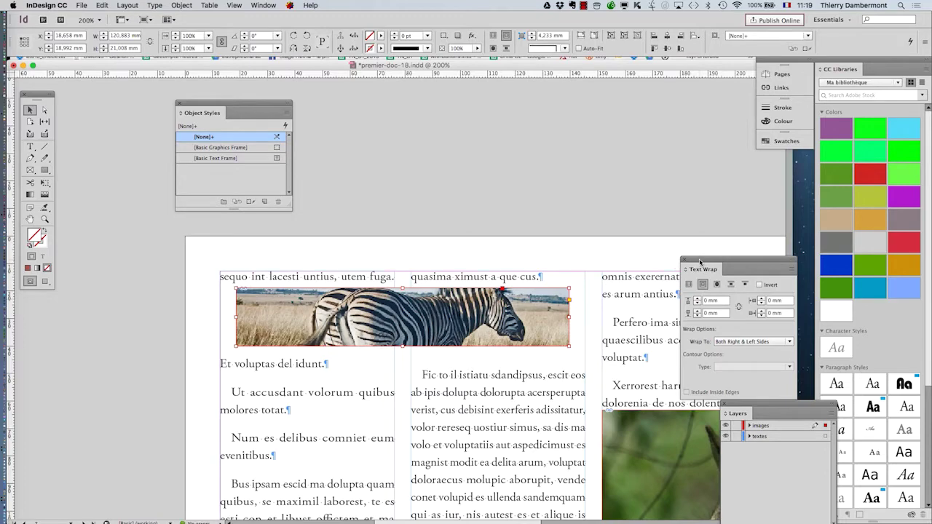
Give the zebra photo's text wrap a 5 mm top and 4 mm bottom offset
left_click_drag(700, 262, 658, 267)
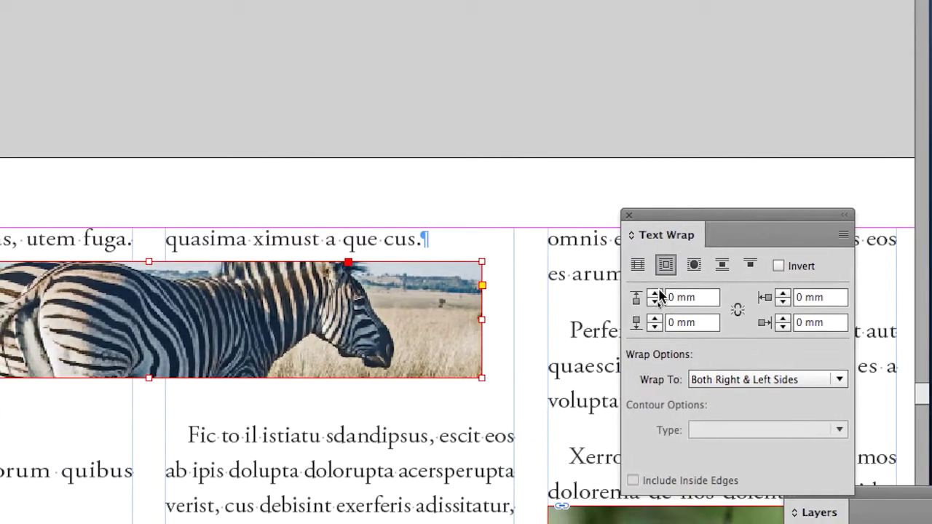
left_click(657, 294)
left_click(657, 294)
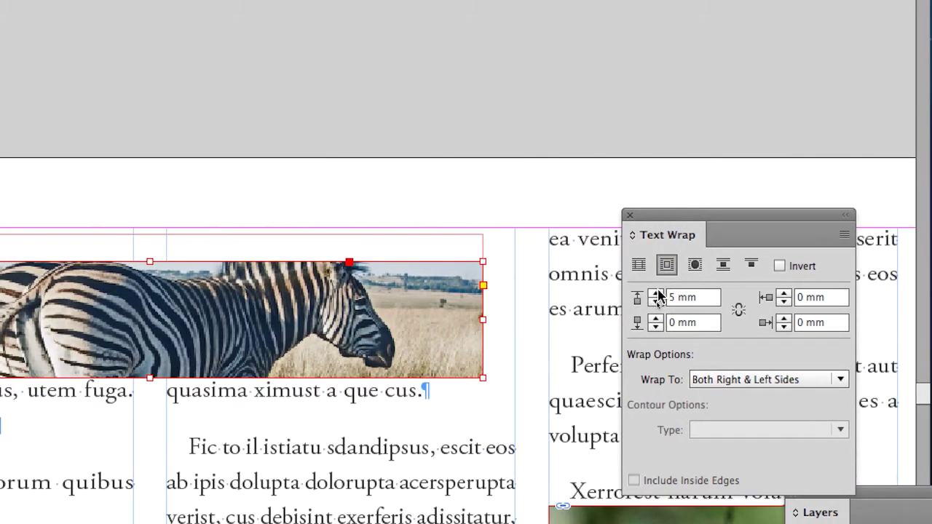
left_click(655, 319)
left_click(657, 302)
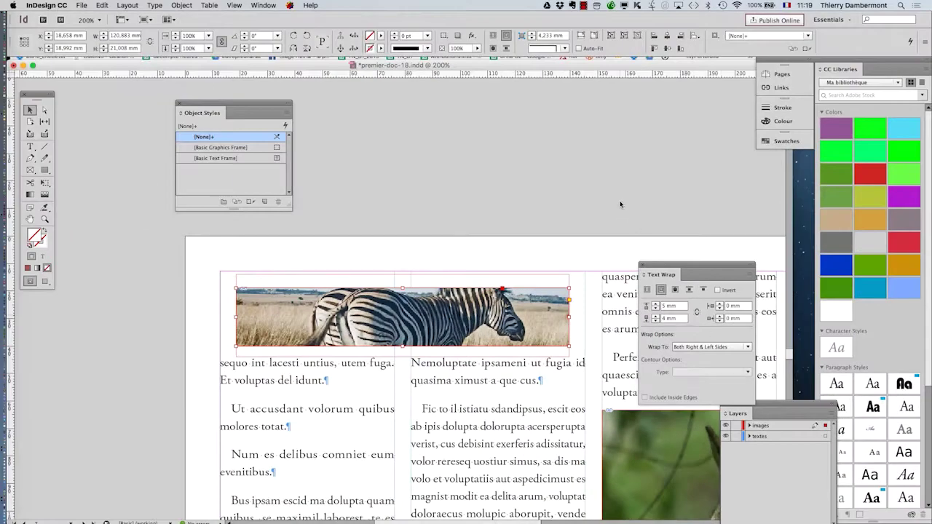
left_click(202, 266)
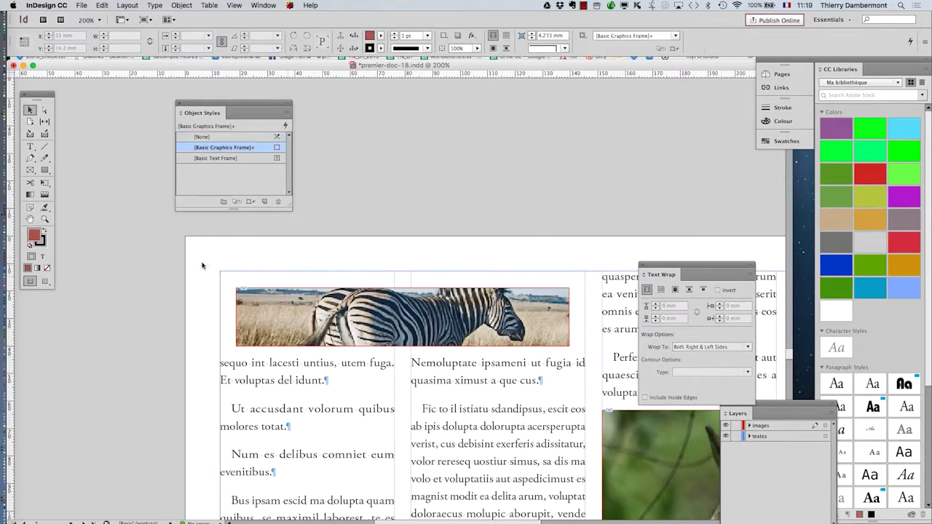
Switch to Preview mode at 125% zoom and scroll through the layout
left_click(44, 283)
key("super+minus")
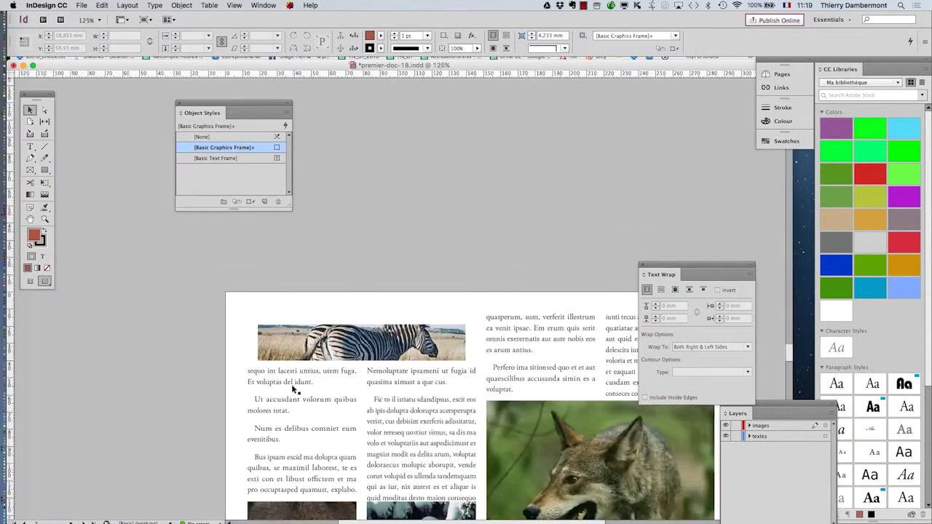
mouse_move(252, 110)
left_mouse_down()
mouse_move(202, 152)
mouse_move(142, 423)
left_mouse_up()
scroll(359, 383, "up", 3)
scroll(362, 384, "up", 3)
scroll(362, 384, "up", 5)
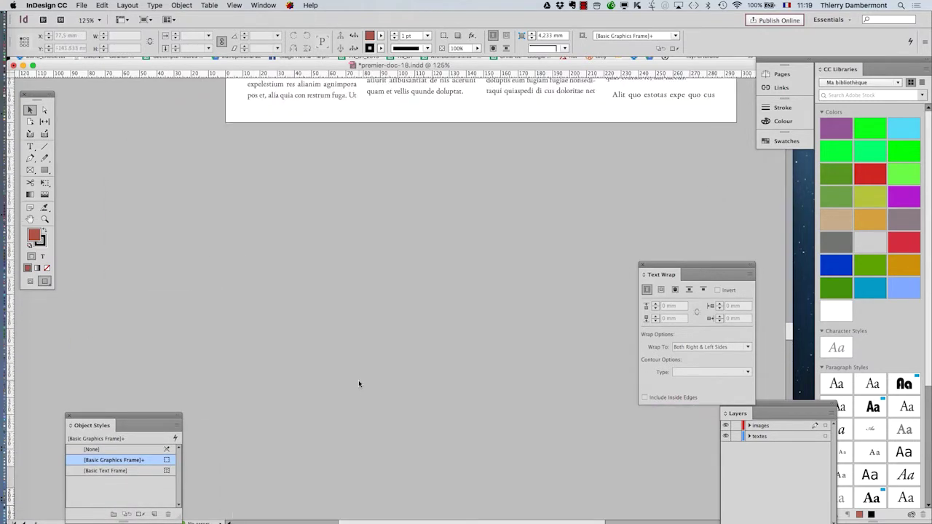
scroll(361, 384, "up", 5)
scroll(362, 384, "up", 5)
scroll(358, 380, "down", 5)
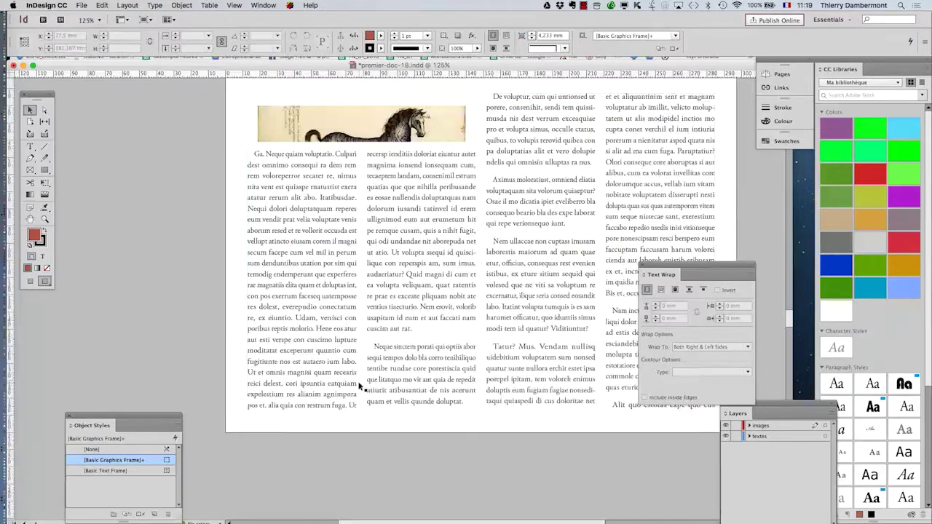
scroll(359, 380, "down", 5)
scroll(358, 380, "down", 5)
scroll(359, 386, "down", 5)
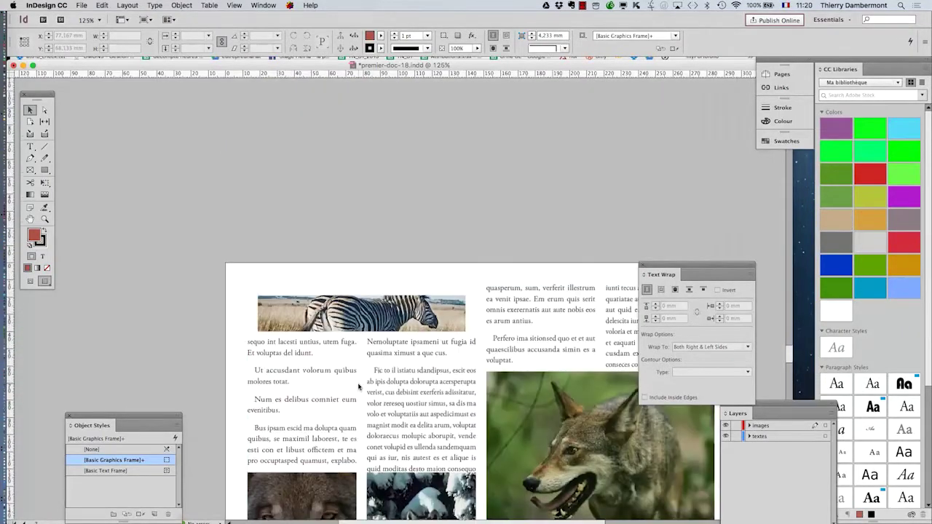
scroll(363, 384, "up", 2)
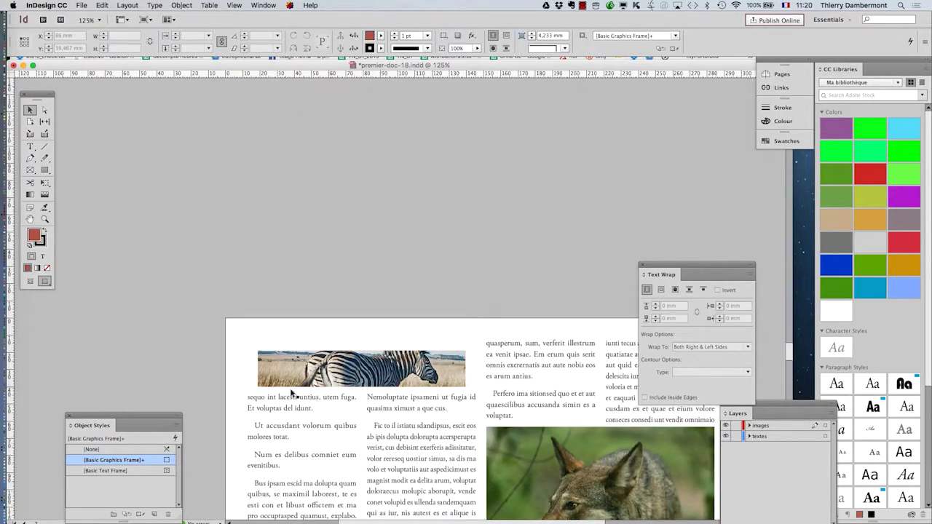
scroll(289, 304, "down", 2)
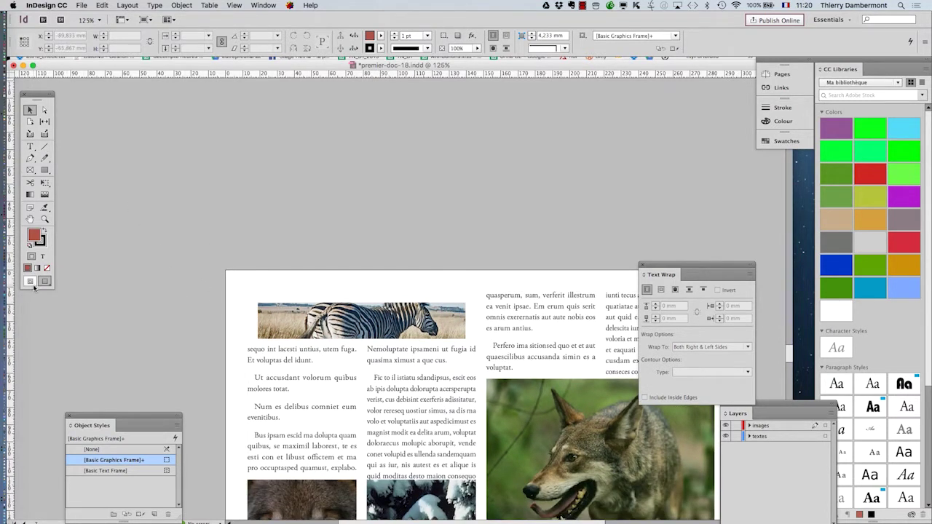
Return to Normal view and create a pasteboard text frame containing 'zebras'
left_click(31, 283)
left_click(32, 148)
mouse_move(222, 176)
left_mouse_down()
mouse_move(284, 198)
mouse_move(327, 195)
left_mouse_up()
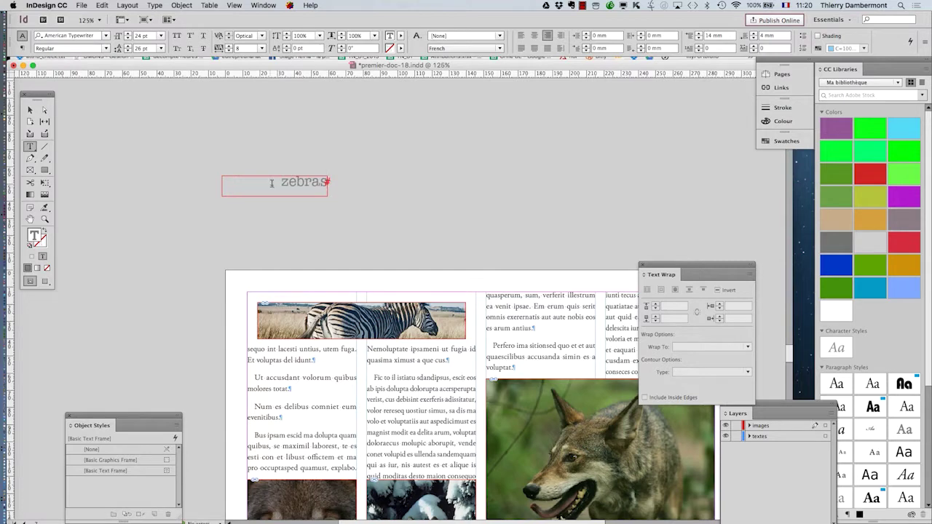
left_click(31, 110)
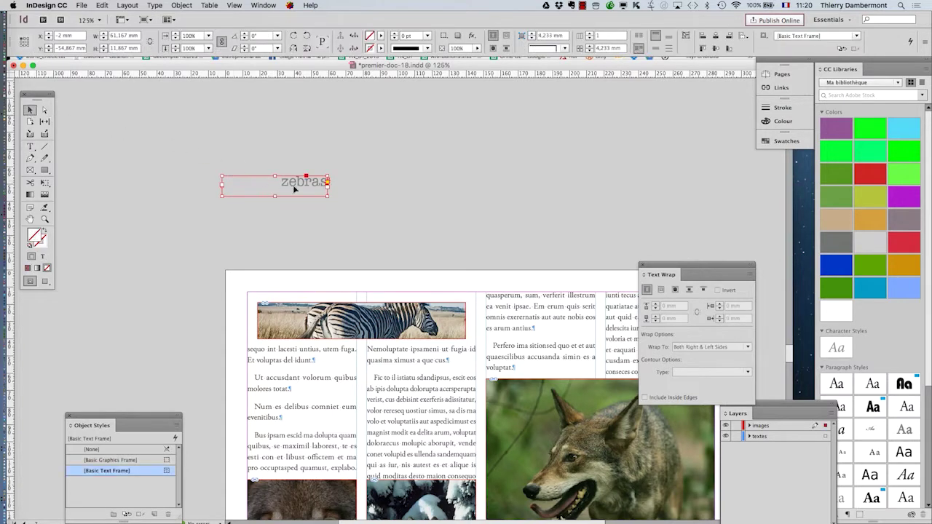
Apply the sous-titres paragraph style to 'zebras' and shrink its frame to fit the word
left_click(151, 5)
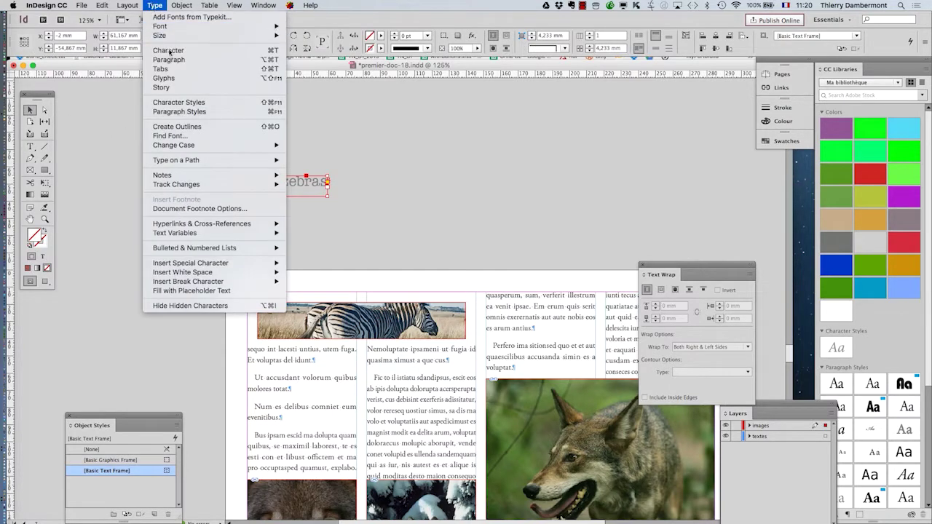
left_click(188, 113)
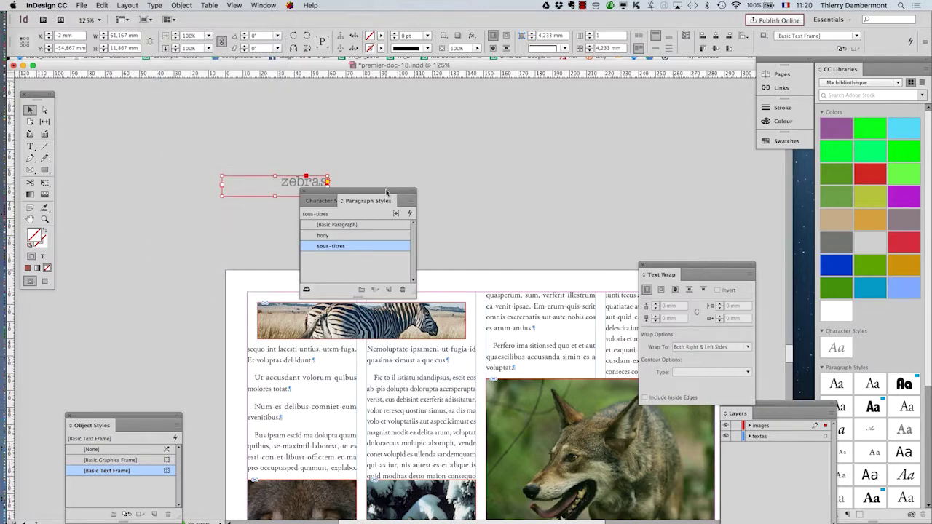
left_click_drag(386, 191, 436, 147)
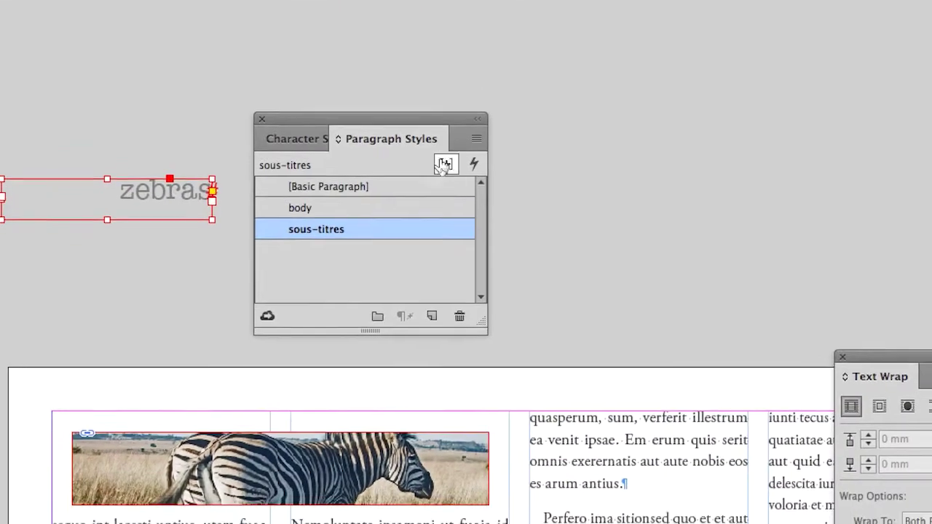
left_click(411, 191)
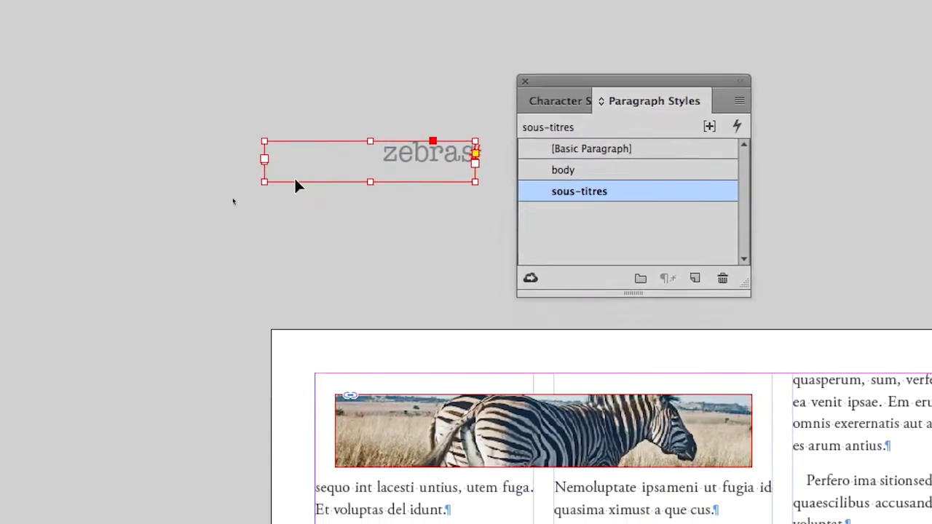
mouse_move(264, 182)
left_mouse_down()
mouse_move(367, 172)
mouse_move(340, 269)
mouse_move(327, 194)
mouse_move(222, 185)
left_mouse_up()
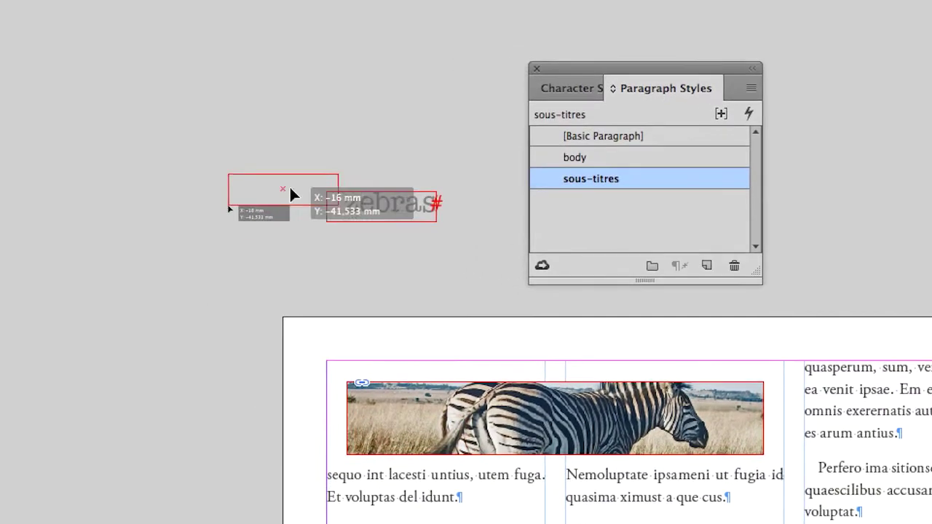
mouse_move(290, 193)
left_mouse_down()
mouse_move(342, 281)
mouse_move(304, 208)
left_mouse_up()
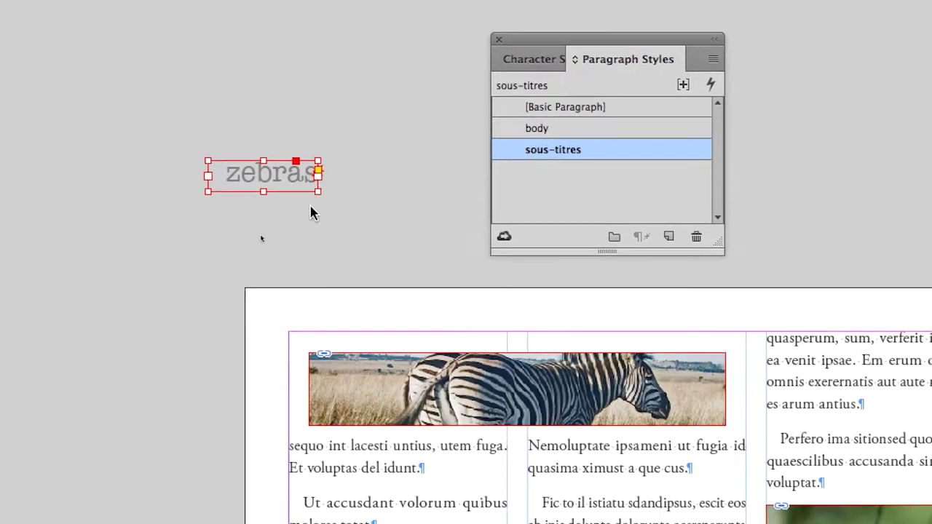
scroll(310, 208, "down", 3)
left_click(331, 267)
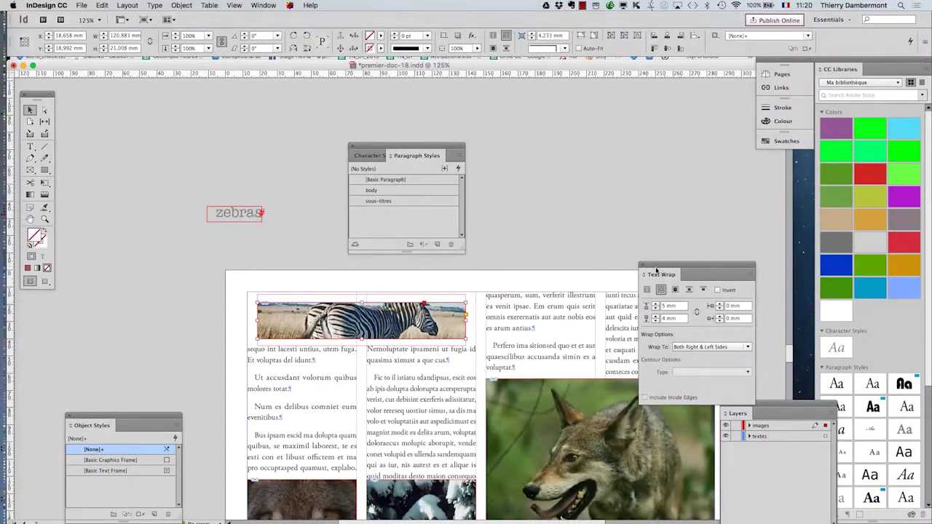
Drag the zebras text frame onto the zebra photo
left_click_drag(656, 271, 509, 264)
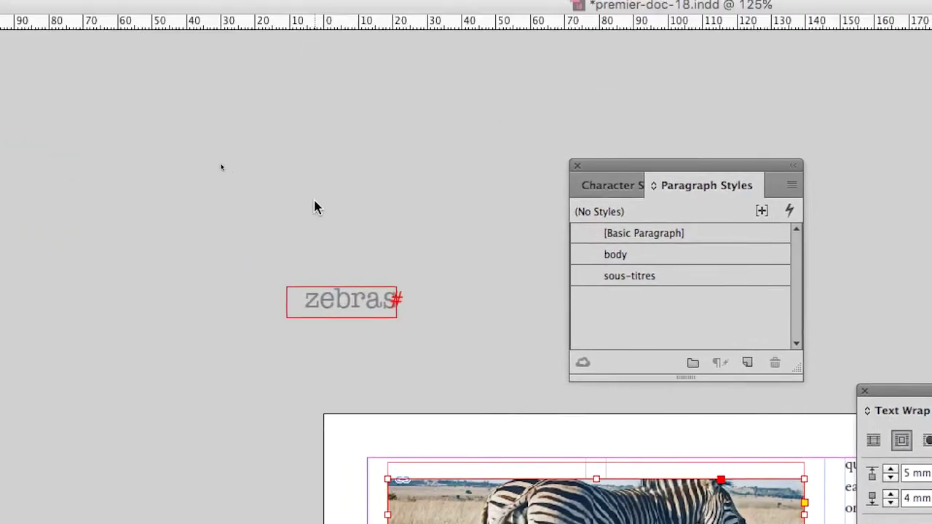
left_click(240, 216)
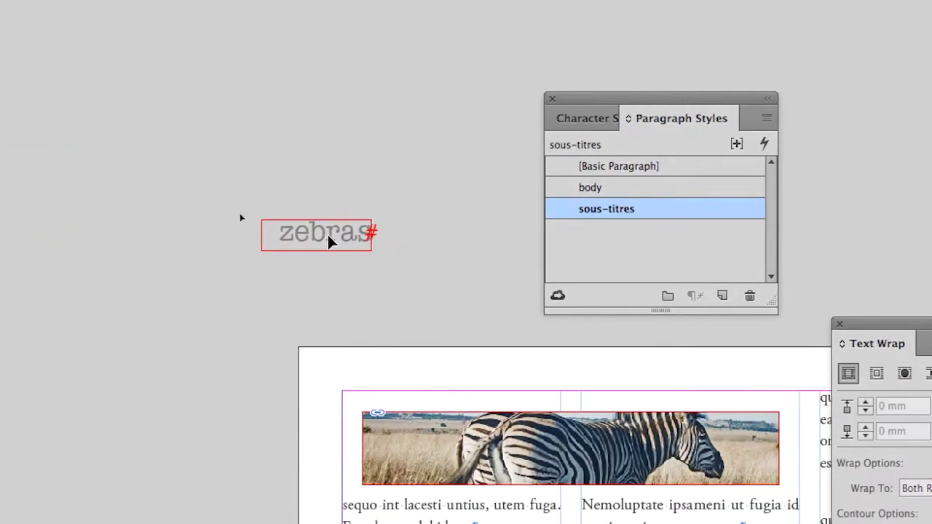
left_click_drag(329, 240, 366, 315)
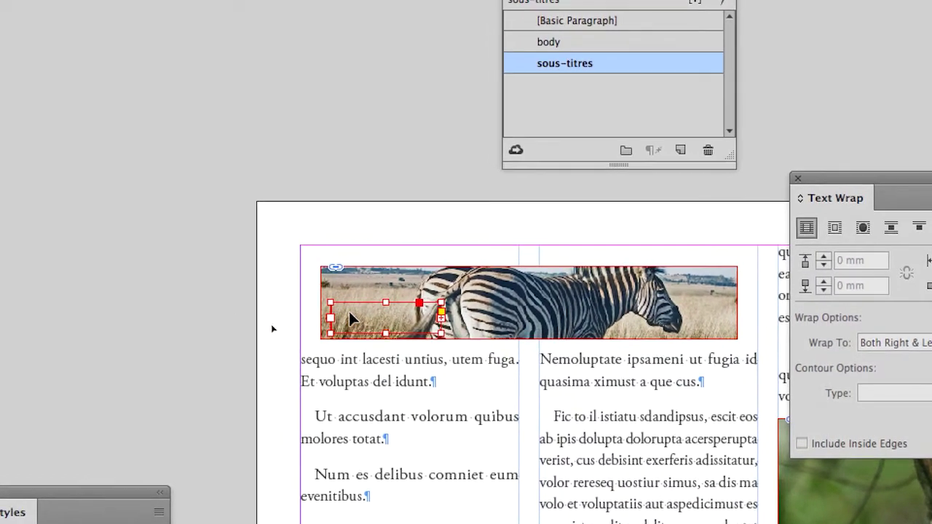
scroll(350, 313, "up", 1)
scroll(353, 315, "up", 1)
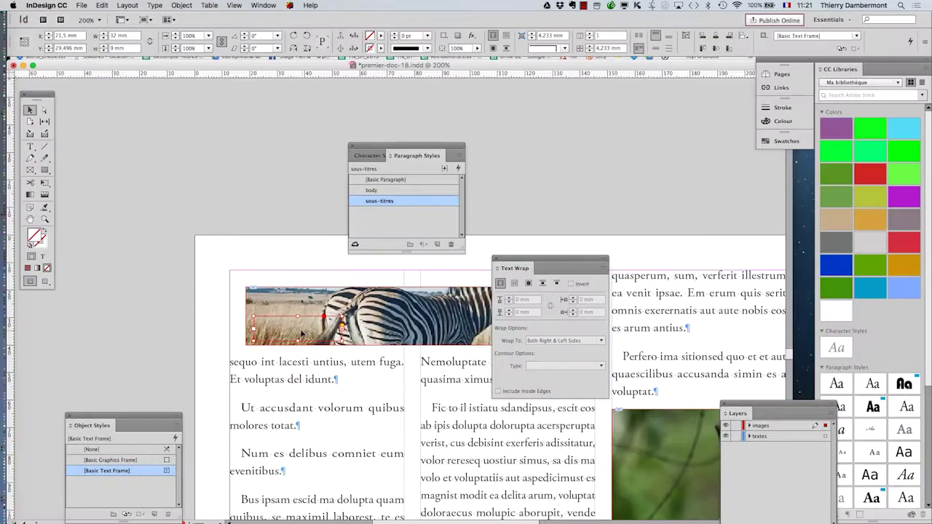
Set the zebras frame to Ignore Text Wrap and position it at the photo's lower-left
left_click(176, 5)
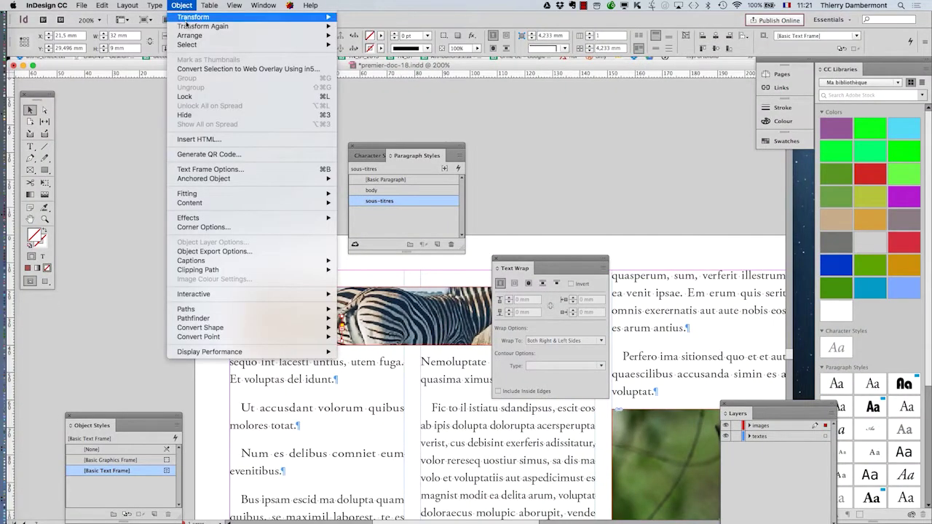
left_click(253, 170)
left_click_drag(427, 158, 589, 125)
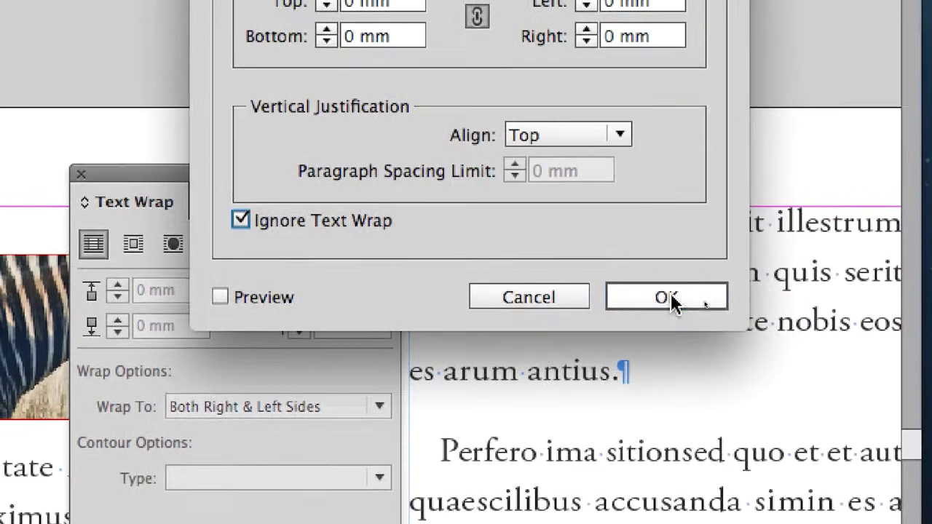
left_click(921, 349)
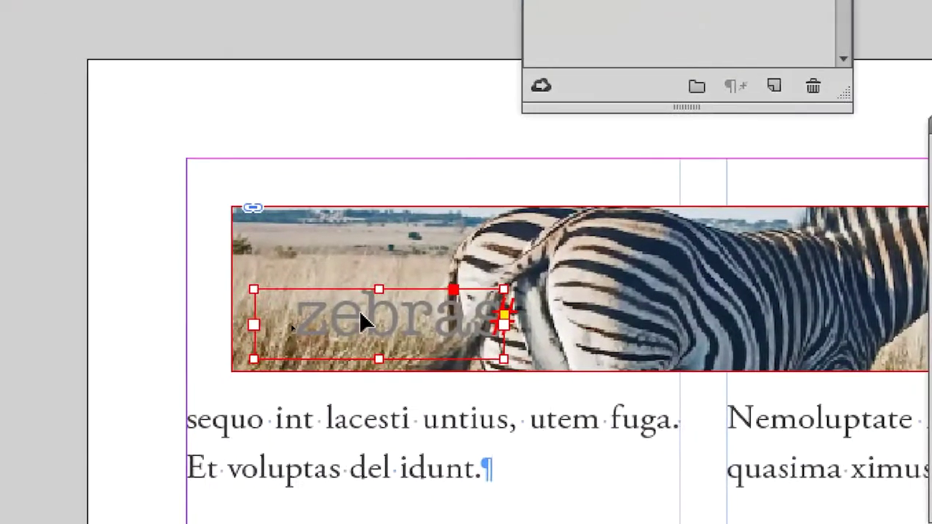
left_click_drag(373, 312, 358, 324)
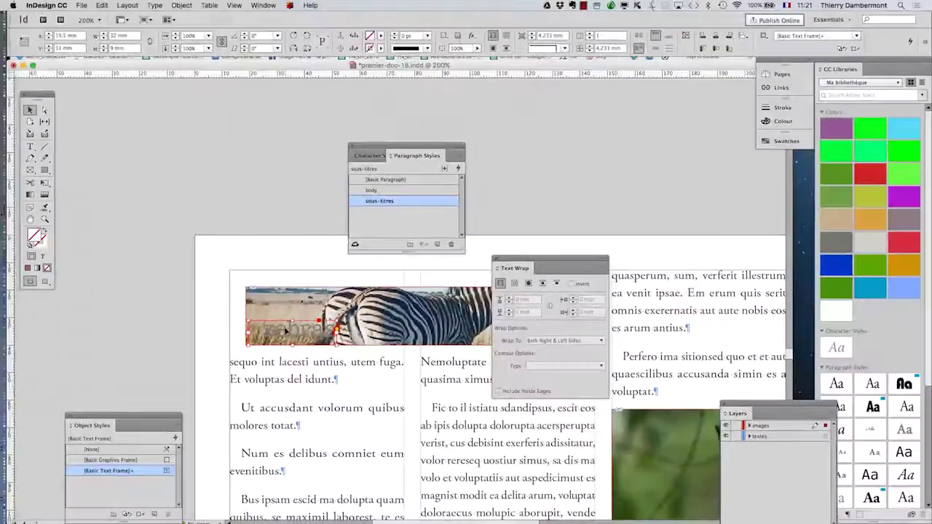
left_click(180, 5)
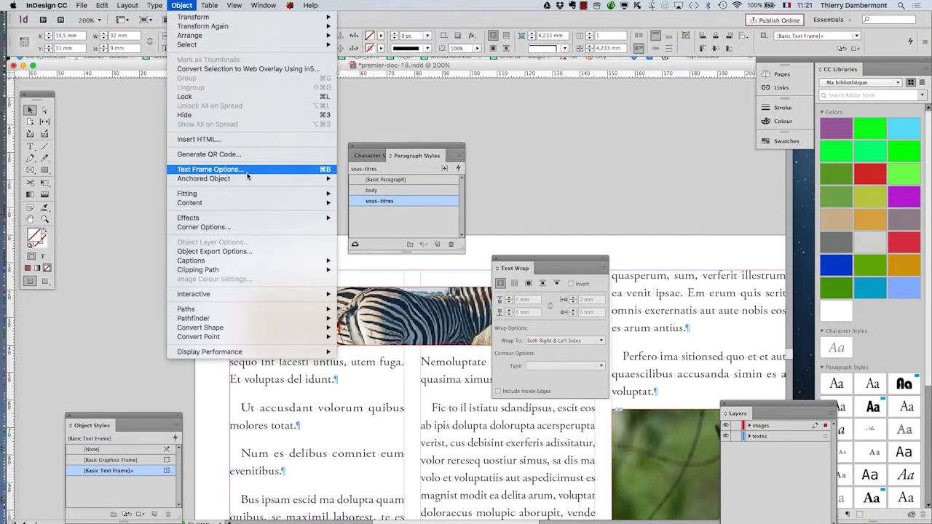
left_click(370, 148)
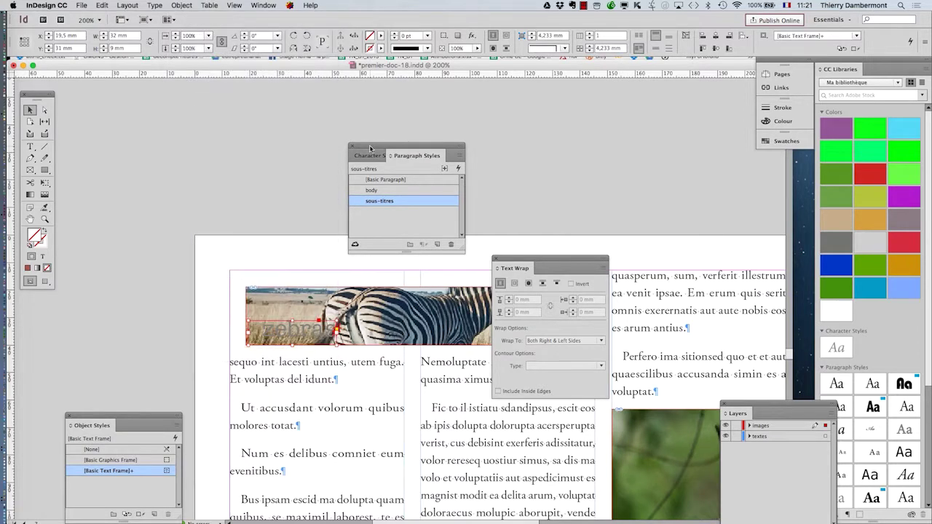
left_click_drag(416, 149, 590, 112)
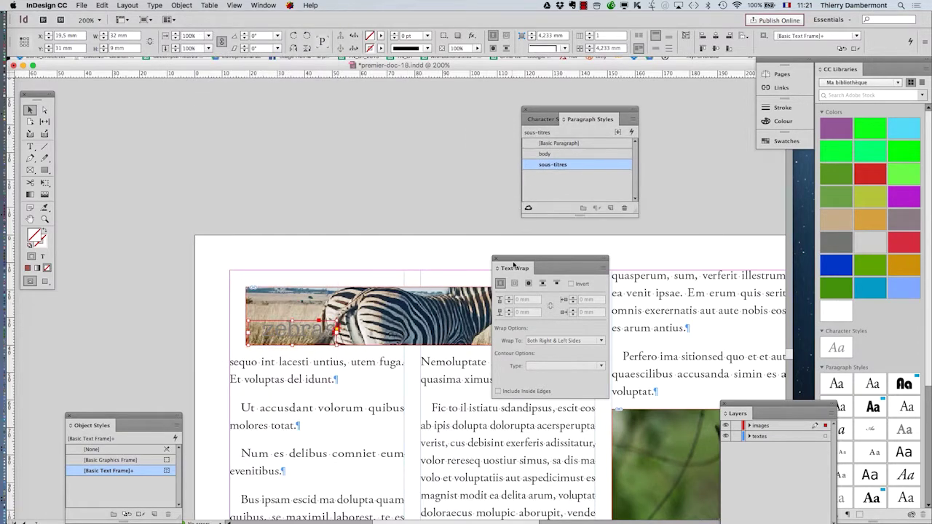
Open the Swatches panel floating over the page, with the tools beside it
left_click_drag(517, 263, 586, 248)
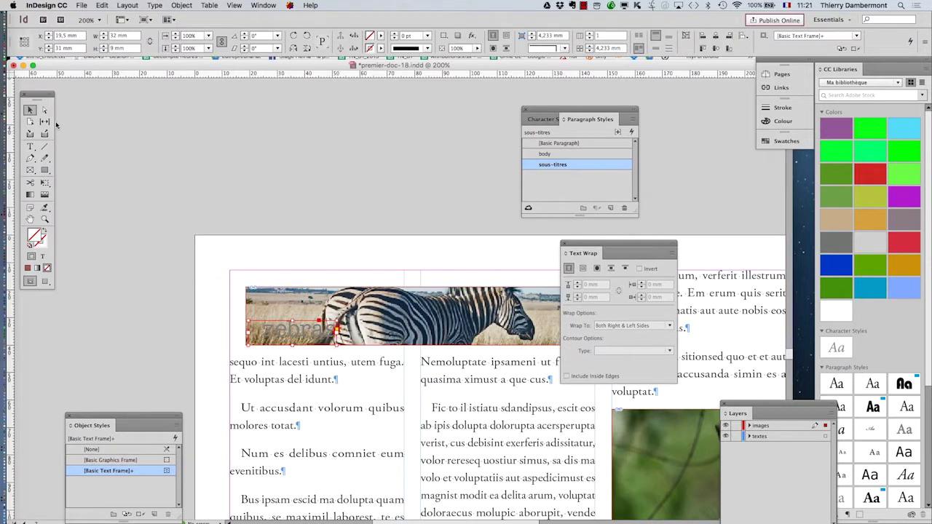
left_click_drag(41, 99, 175, 151)
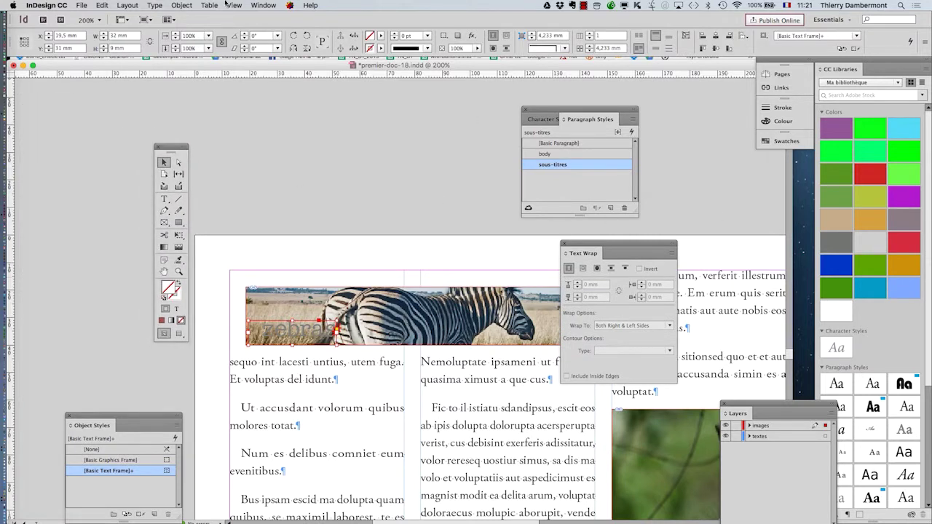
left_click(264, 5)
mouse_move(267, 69)
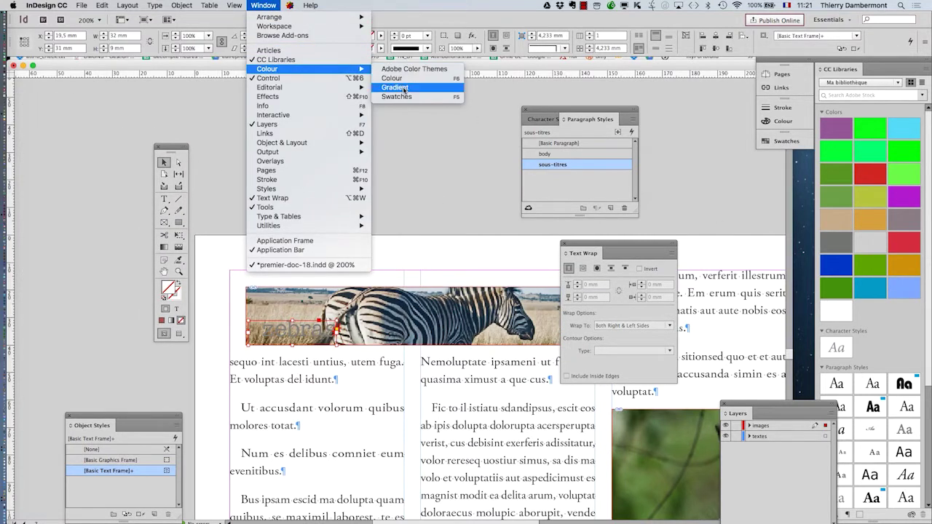
left_click(405, 96)
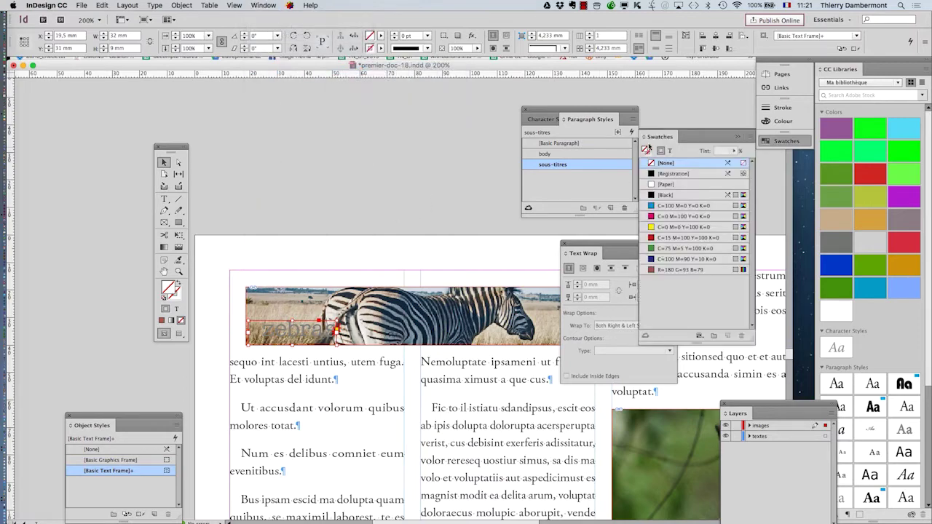
left_click_drag(660, 138, 378, 205)
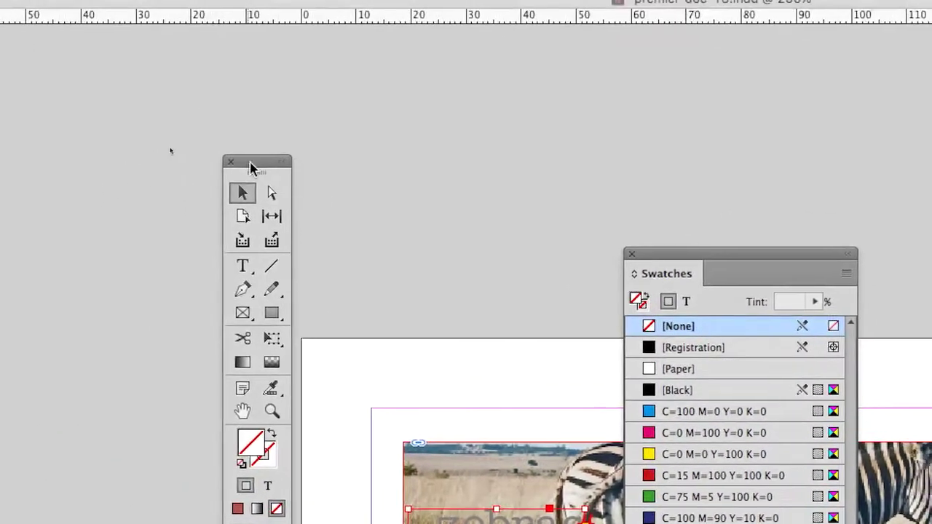
left_click_drag(252, 167, 279, 168)
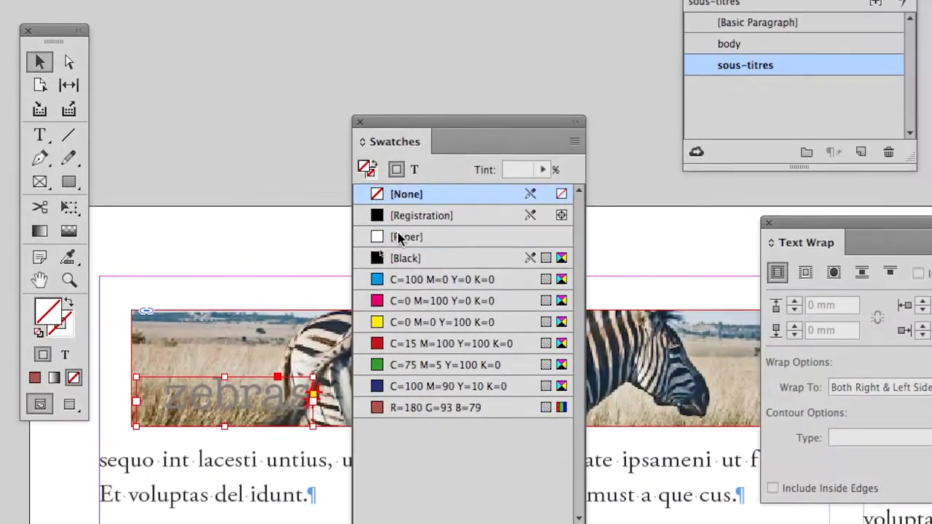
Make the zebras text white with [Paper], applying it to text rather than the frame fill
left_click(399, 237)
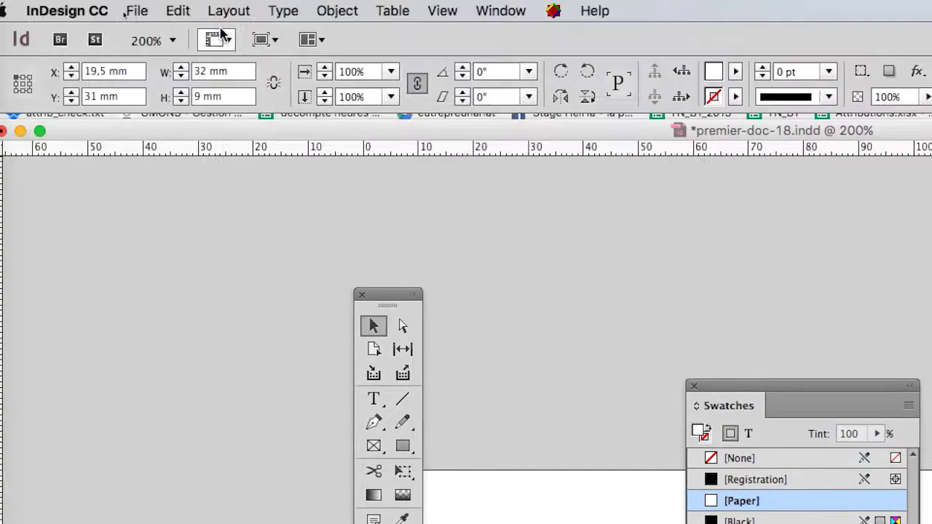
left_click(178, 10)
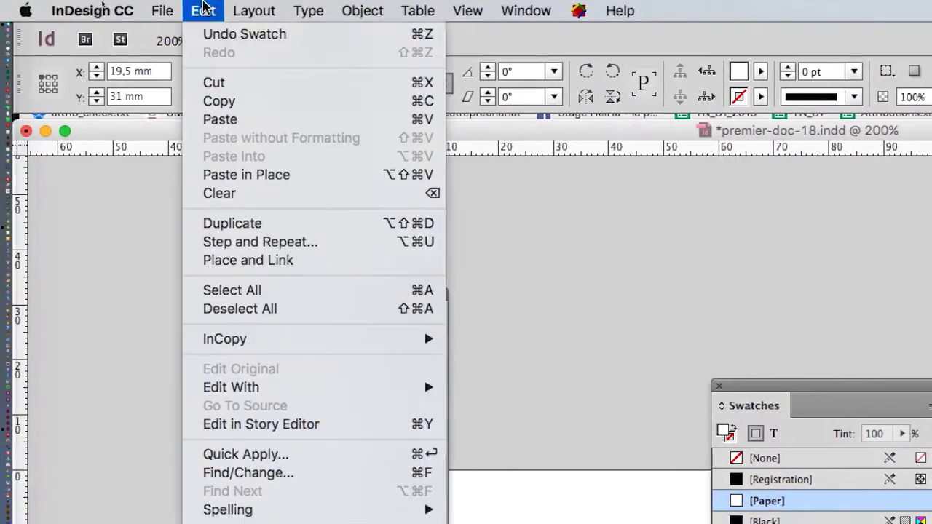
left_click(201, 33)
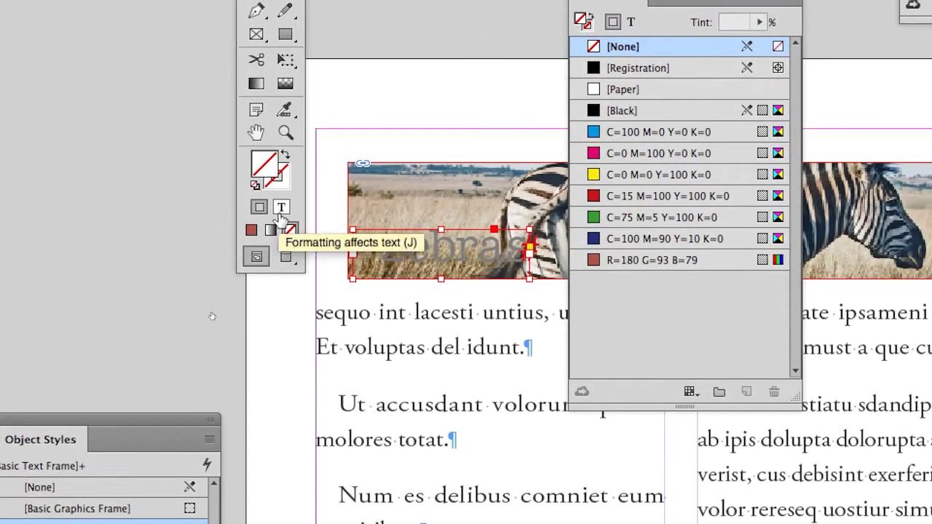
left_click(281, 211)
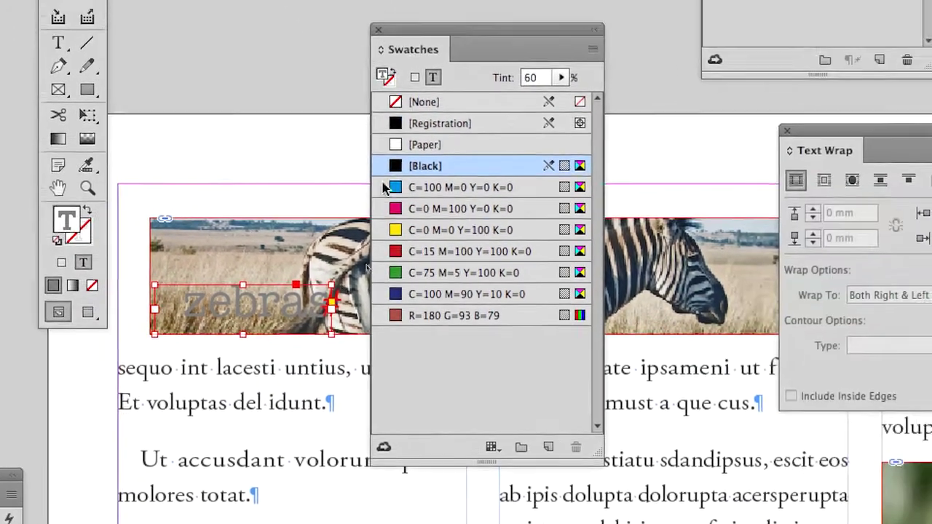
left_click(400, 174)
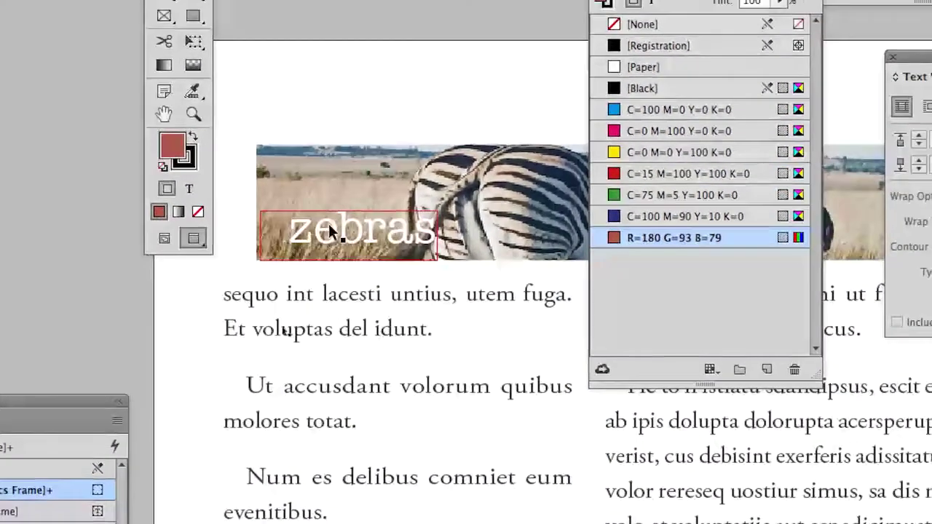
left_click(328, 224)
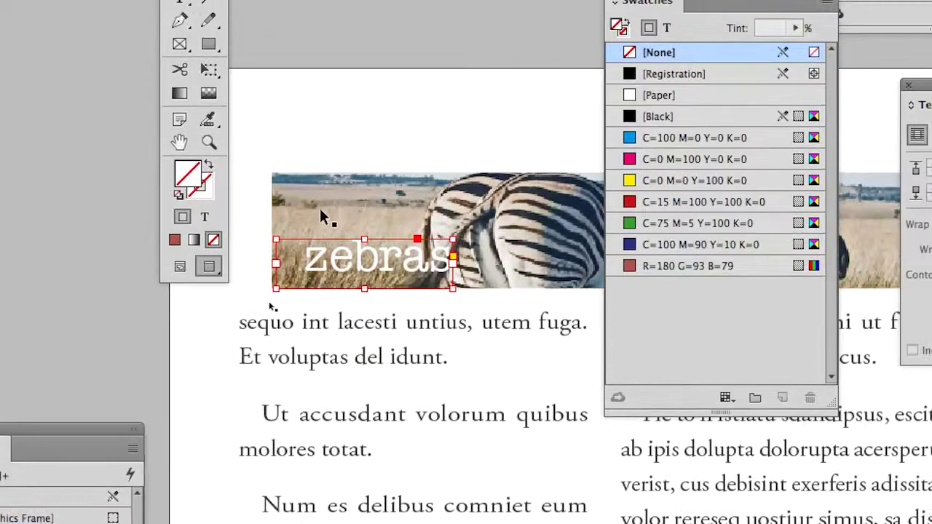
left_click(319, 208)
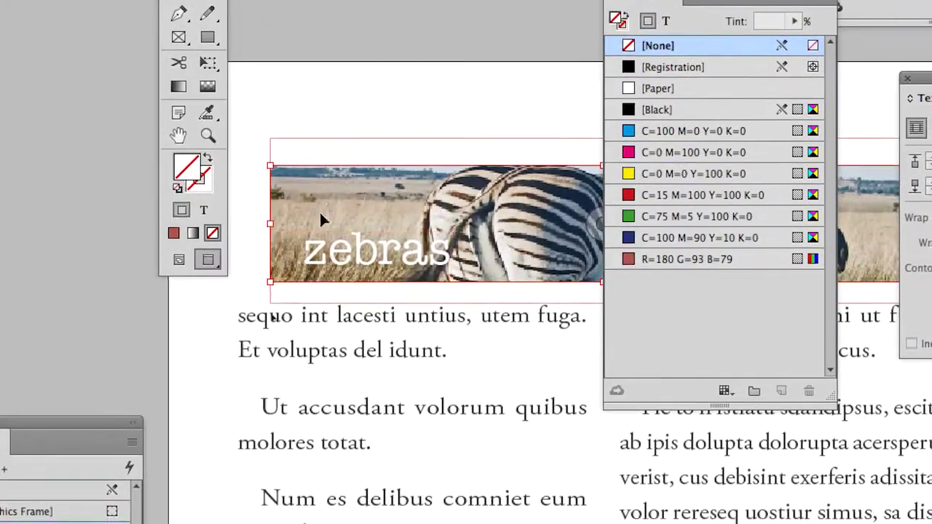
left_click(328, 232)
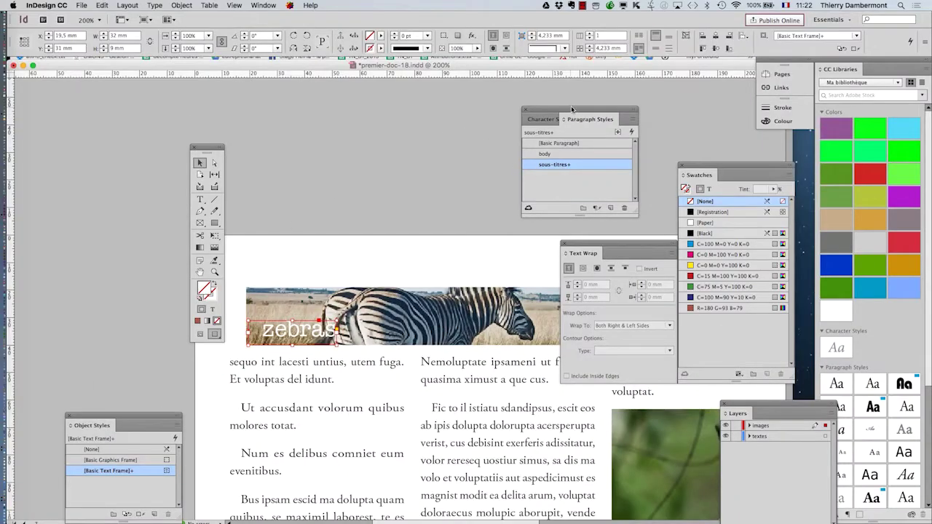
Float the Paragraph Styles panel on its own, separate from Character Styles
left_click_drag(576, 111, 437, 251)
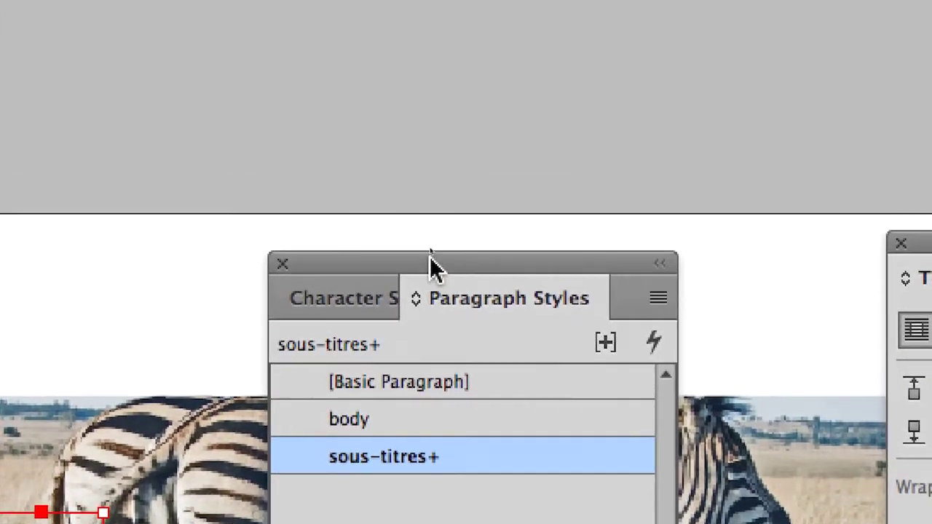
mouse_move(410, 102)
left_mouse_down()
mouse_move(308, 223)
mouse_move(206, 185)
mouse_move(172, 192)
left_mouse_up()
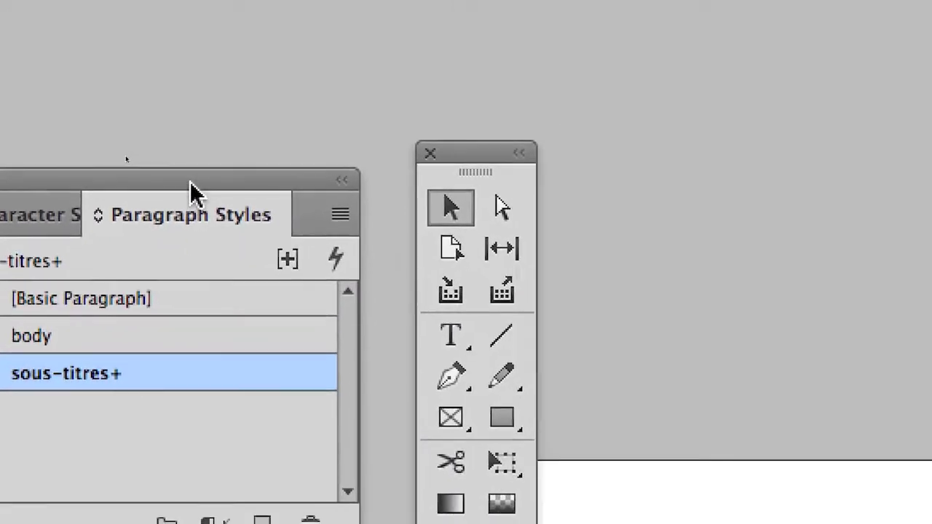
left_click_drag(191, 182, 247, 270)
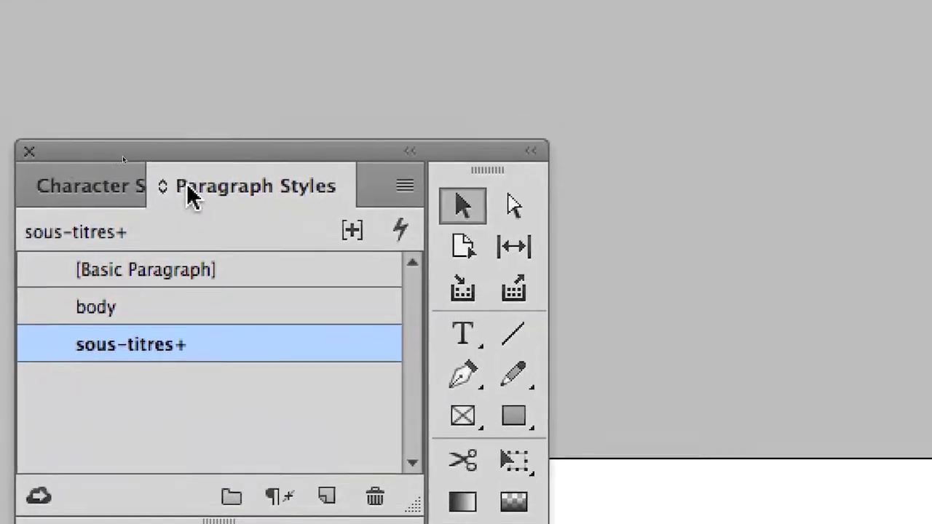
left_click_drag(191, 193, 380, 278)
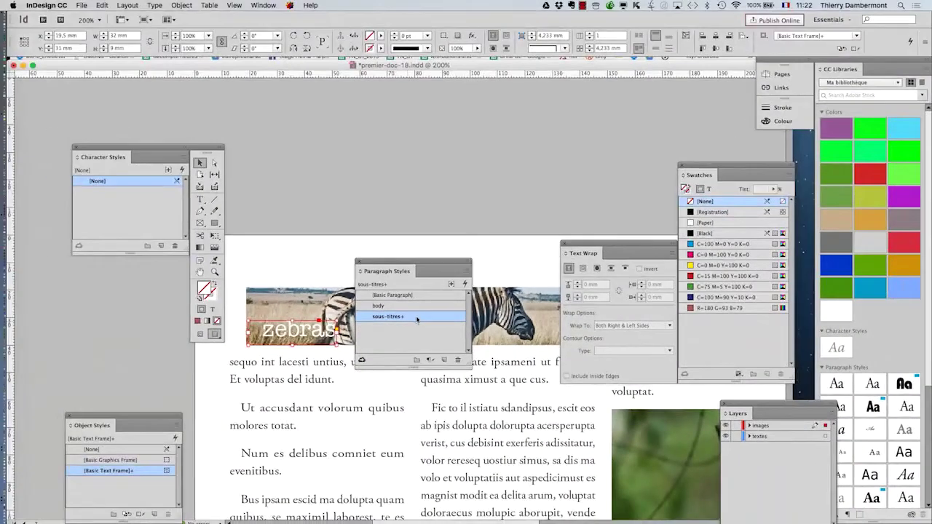
Try clearing the sous-titres overrides on the selected zebras caption
left_click(429, 324, "alt")
left_click(509, 306)
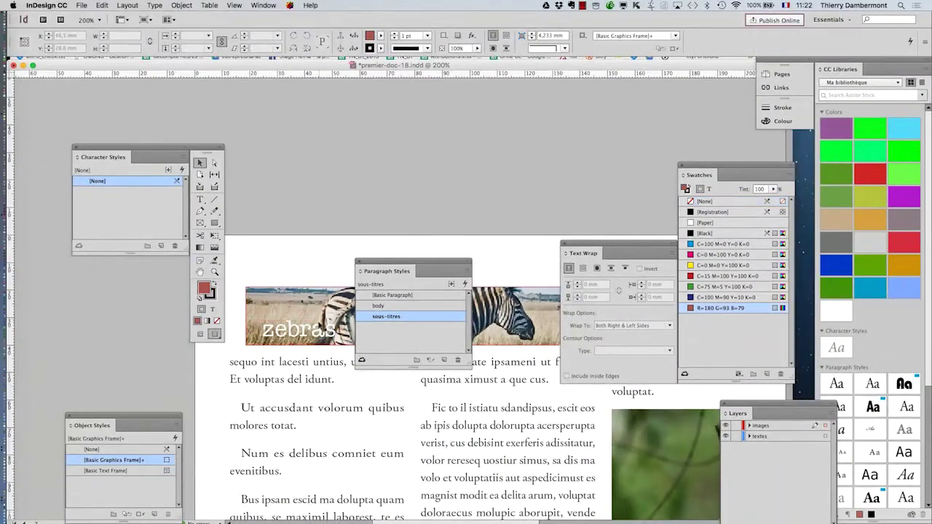
key("ctrl+alt+bracketright")
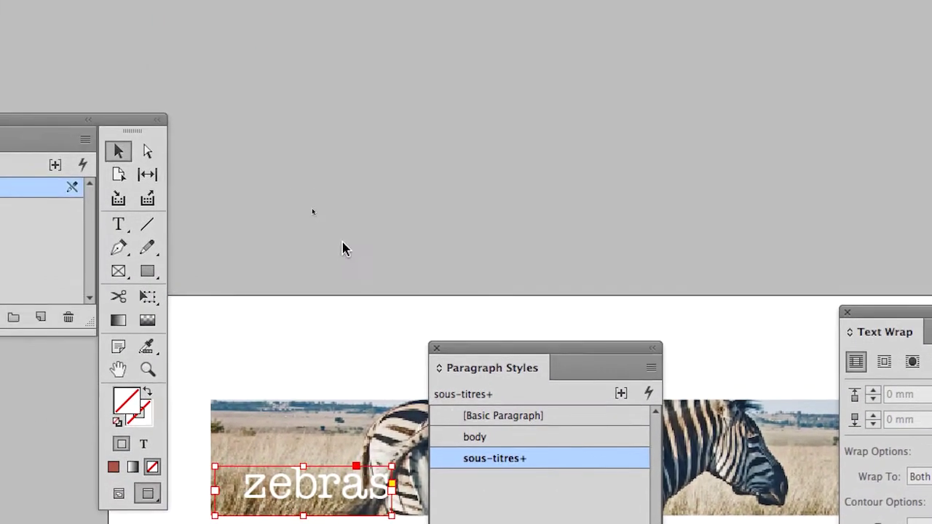
left_click(312, 210)
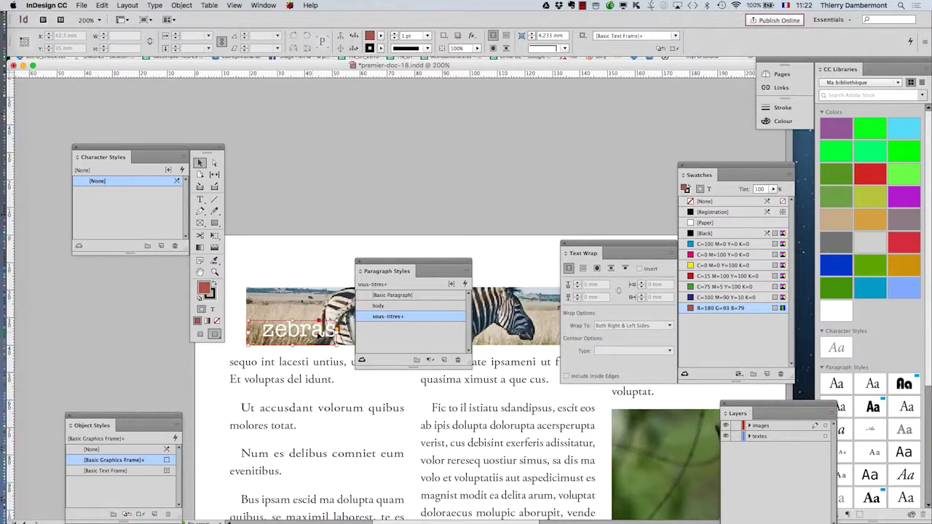
left_click(306, 329)
left_click_drag(391, 275, 297, 132)
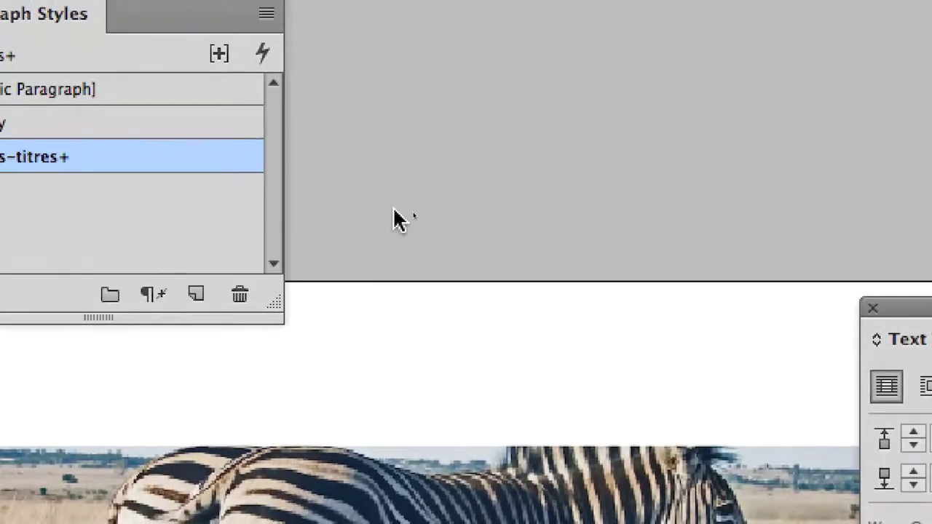
left_click(429, 289)
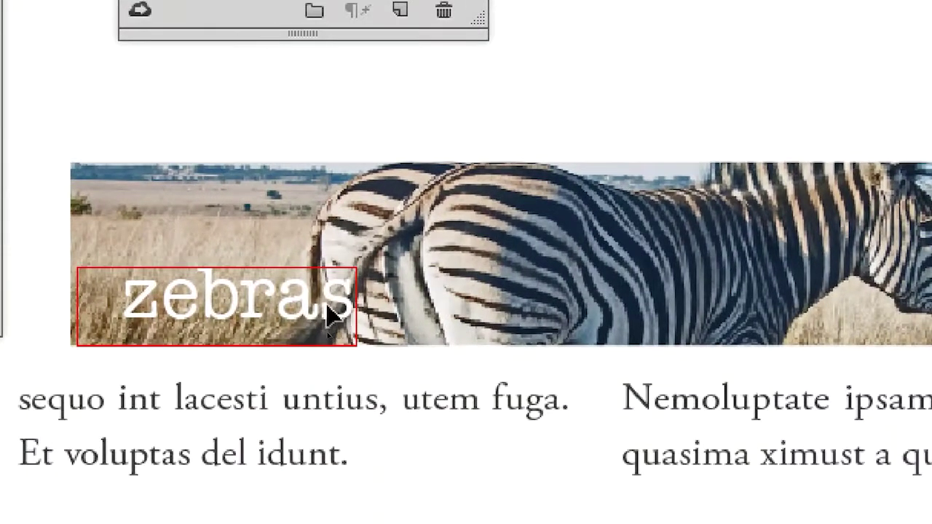
left_click(327, 315)
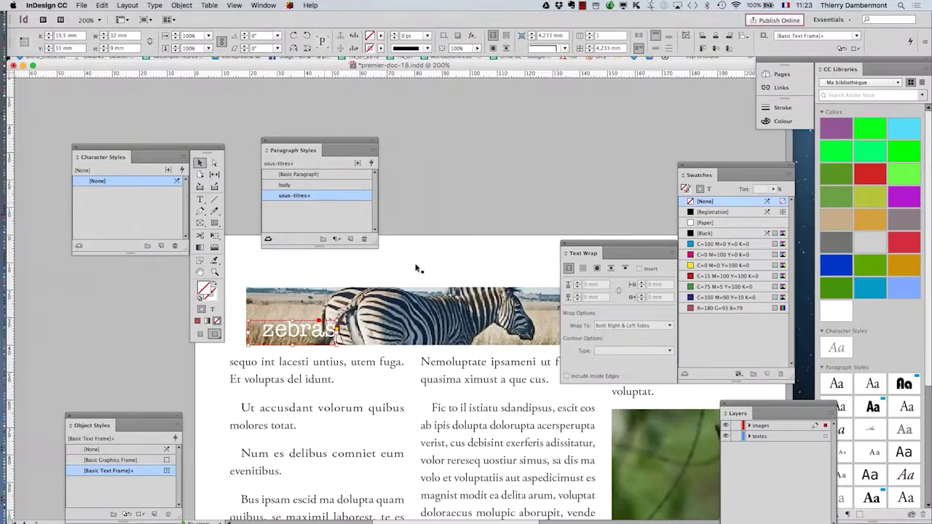
Move the tools, character styles and paragraph styles panels out of the way
scroll(297, 339, "up", 2)
scroll(296, 339, "up", 2)
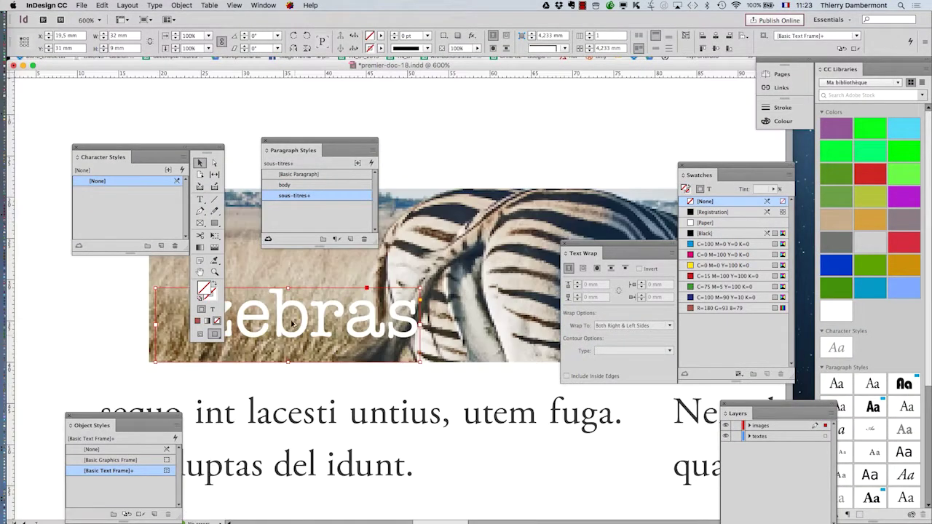
mouse_move(208, 150)
left_mouse_down()
mouse_move(15, 138)
mouse_move(75, 129)
mouse_move(146, 95)
mouse_move(179, 239)
left_mouse_up()
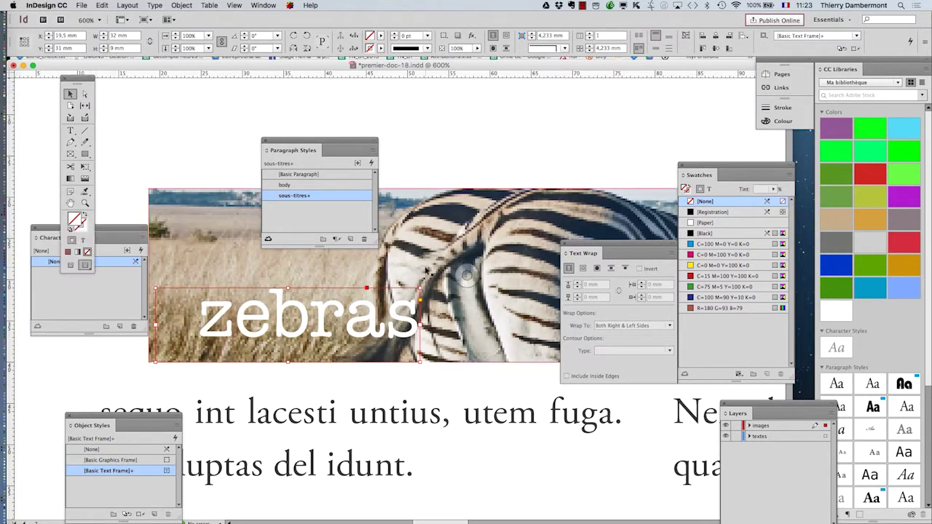
scroll(426, 270, "down", 3)
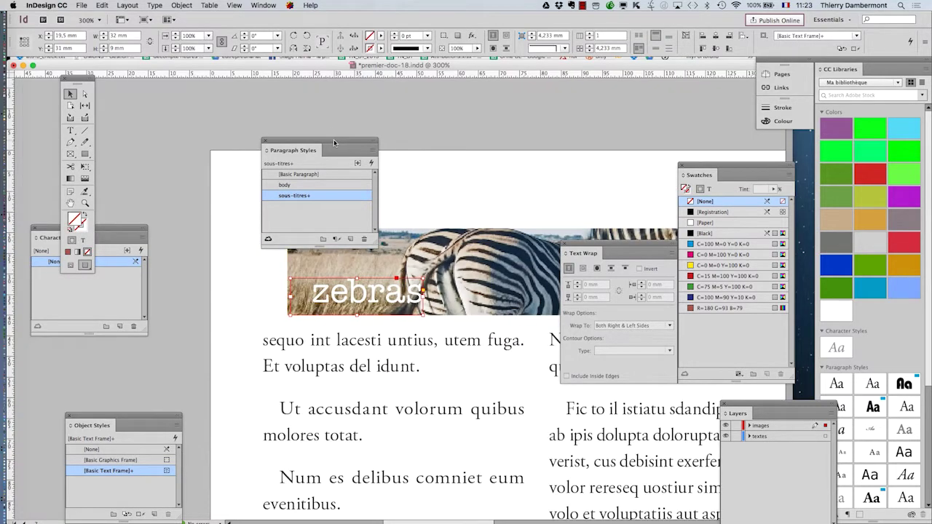
left_click_drag(334, 142, 235, 107)
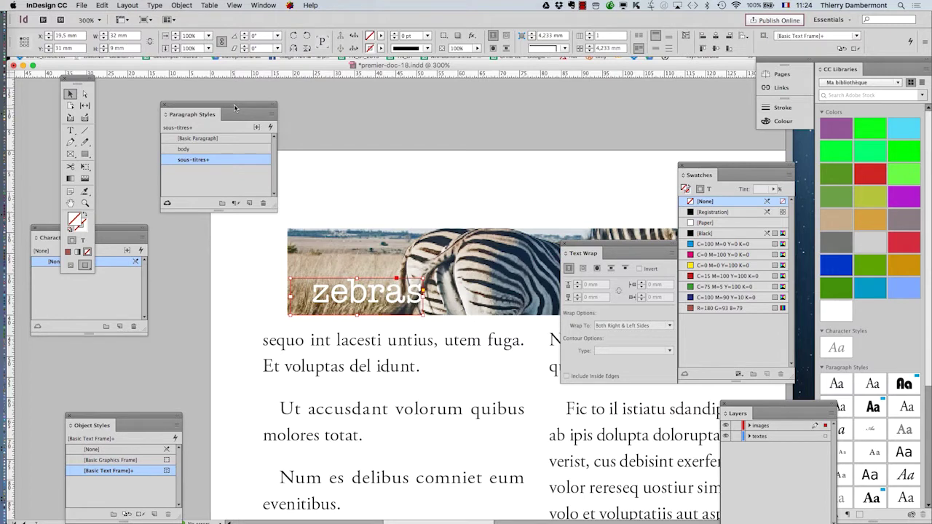
Select the white zebras caption and zoom in closely to check it
left_click(249, 281)
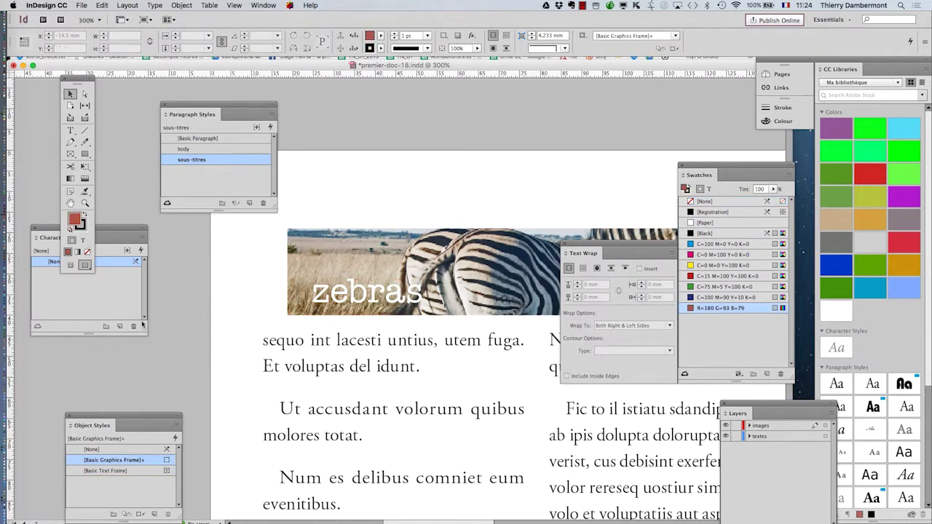
key("ctrl+minus")
key("ctrl+minus")
key("ctrl+minus")
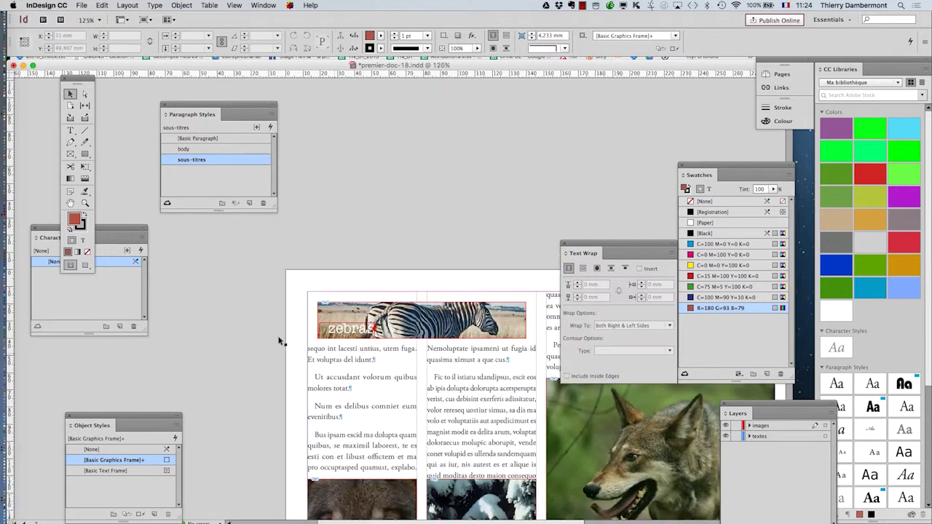
left_click_drag(288, 311, 213, 251)
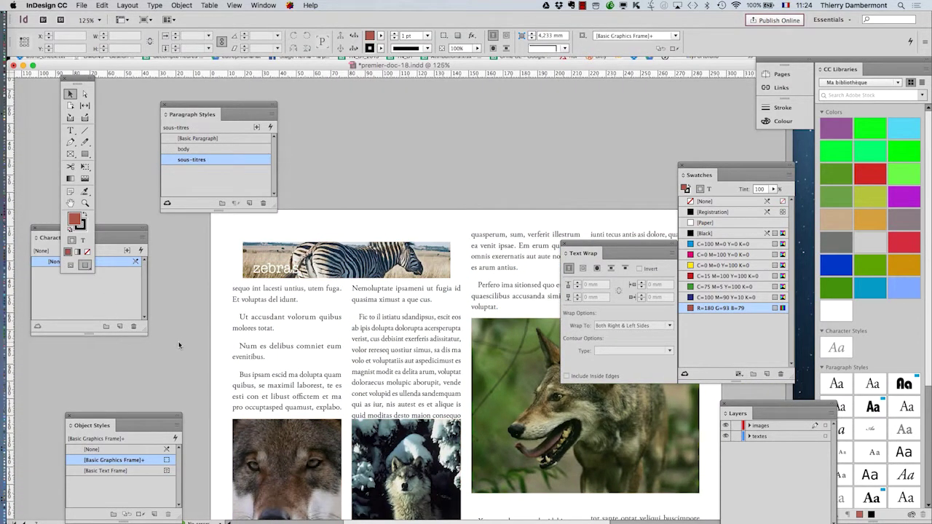
left_click(276, 271)
key("ctrl+plus")
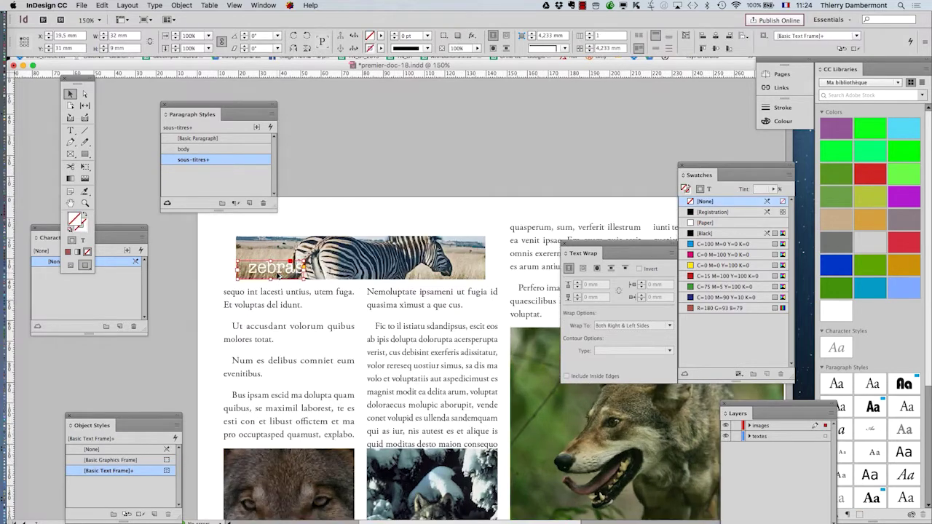
key("ctrl+plus")
key("ctrl+plus")
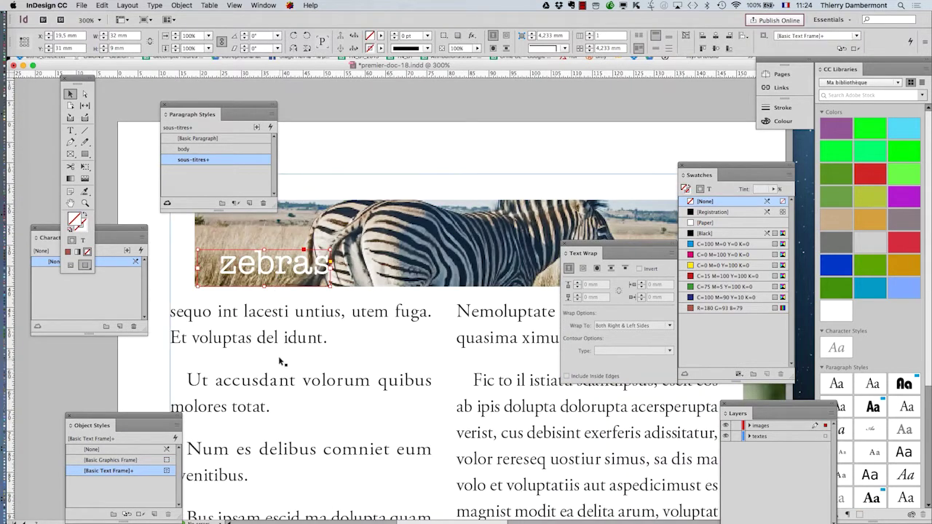
scroll(292, 315, "down", 1)
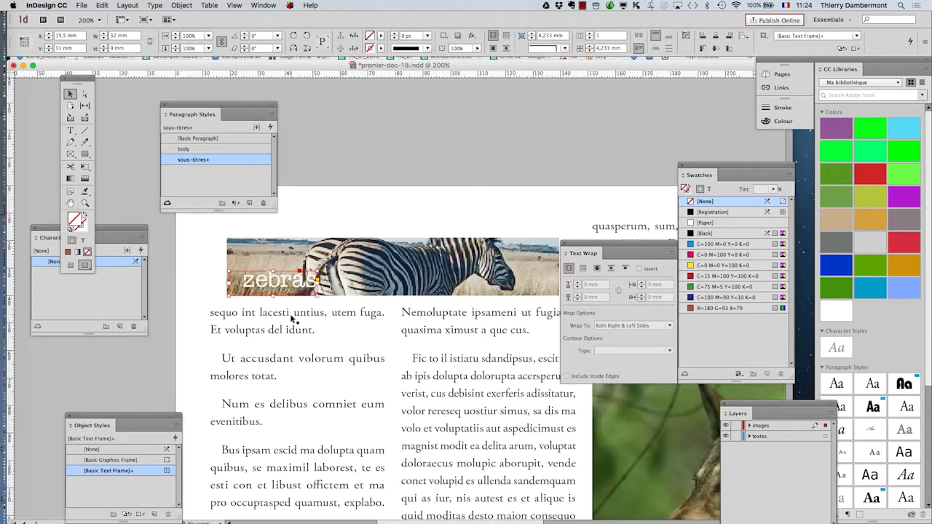
scroll(292, 324, "down", 1)
scroll(292, 324, "down", 1)
scroll(312, 334, "up", 2)
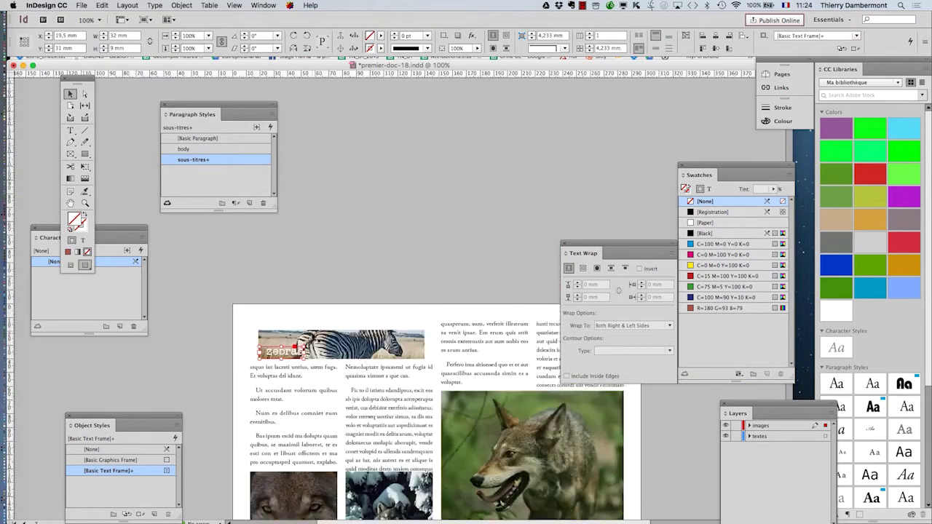
scroll(311, 334, "up", 5)
scroll(312, 334, "down", 1)
scroll(311, 335, "down", 2)
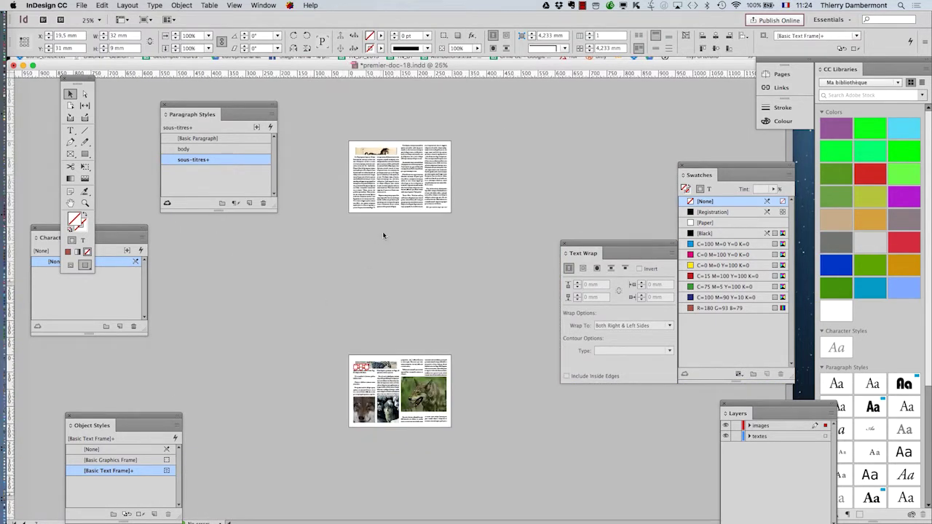
scroll(383, 236, "up", 1)
left_click(76, 129)
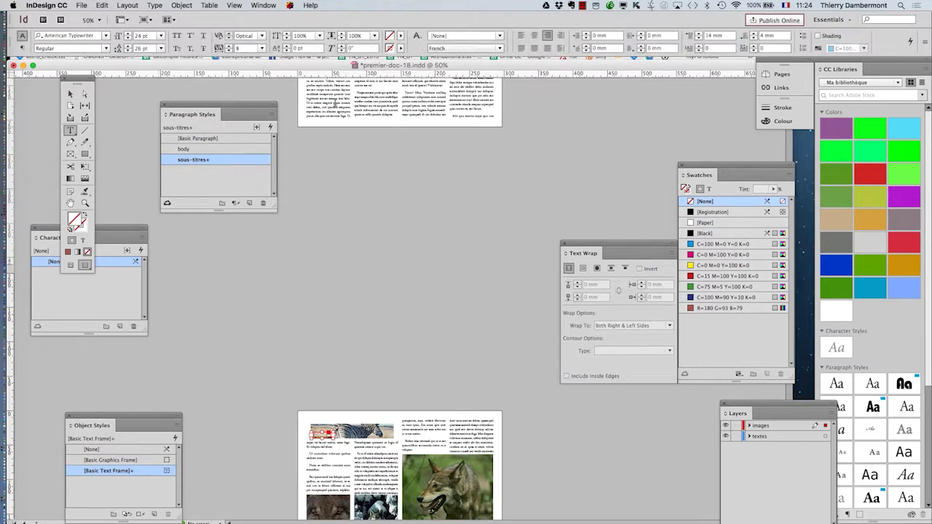
scroll(404, 97, "up", 5)
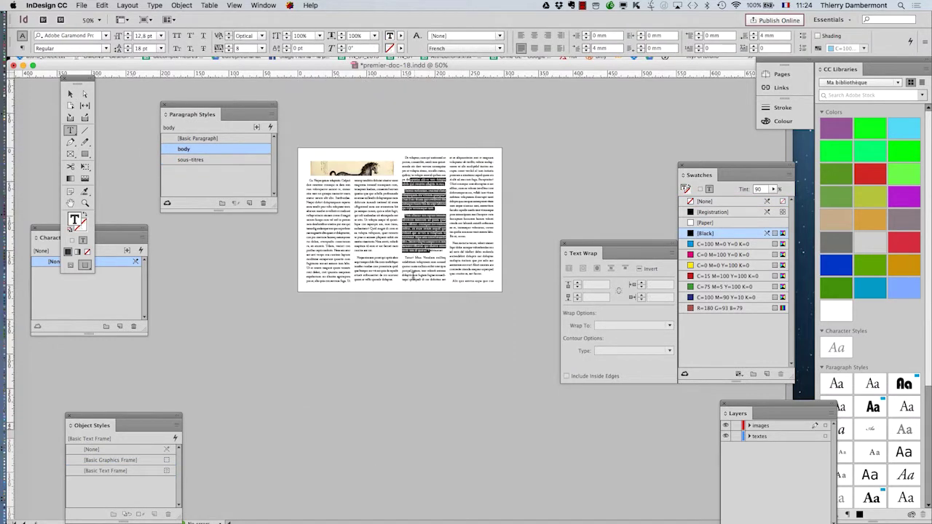
scroll(421, 312, "down", 3)
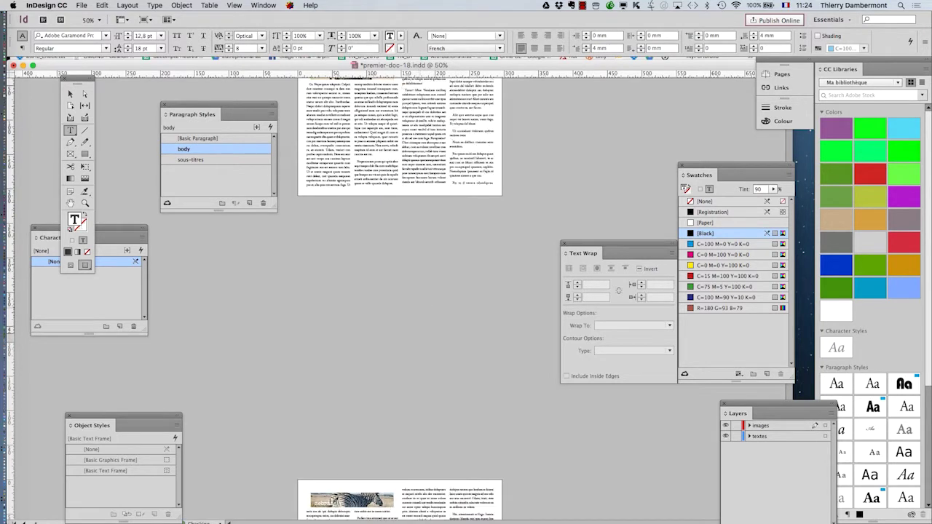
scroll(356, 444, "down", 1)
scroll(348, 451, "down", 5)
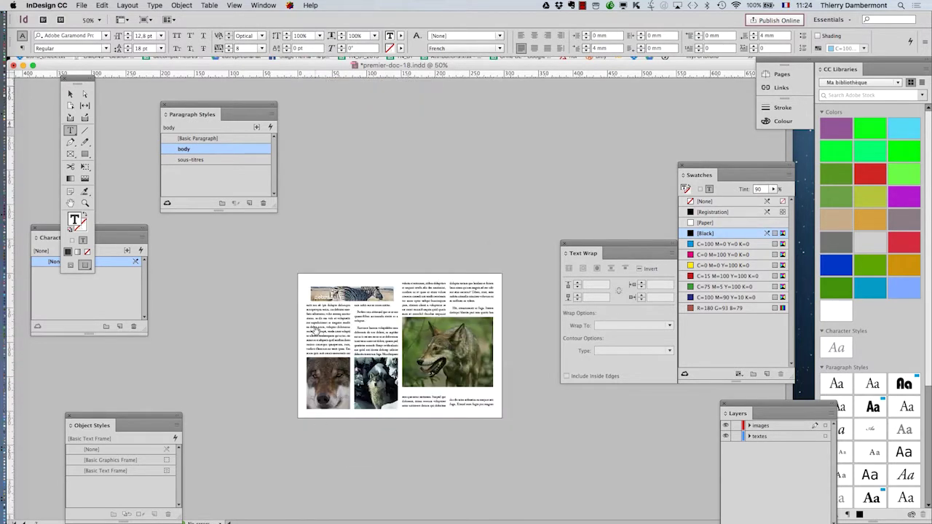
scroll(317, 330, "up", 2)
scroll(339, 326, "up", 1)
scroll(349, 247, "up", 1)
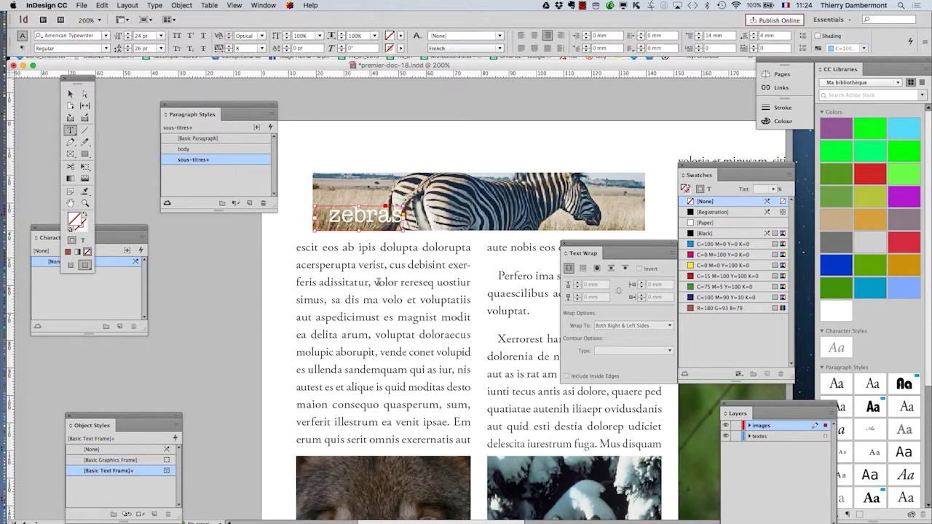
left_click_drag(386, 279, 490, 444)
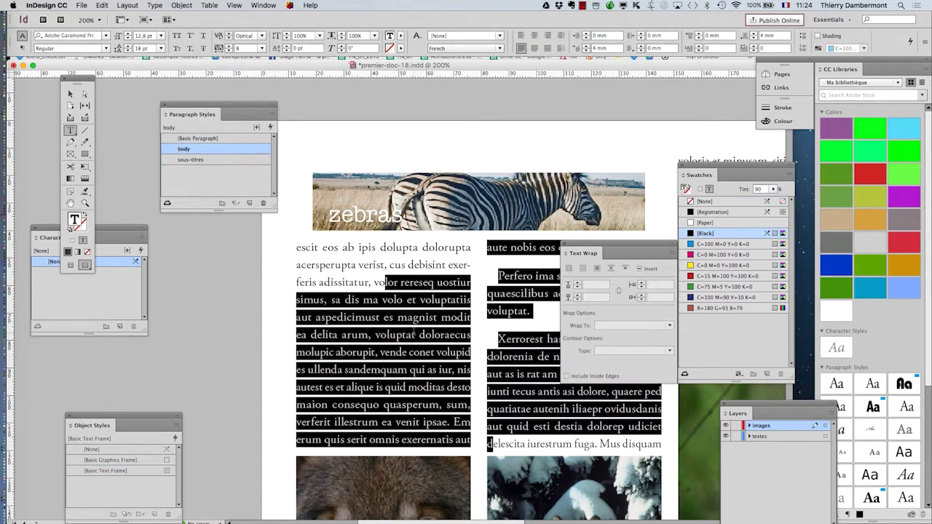
left_click(361, 336)
scroll(342, 299, "down", 3)
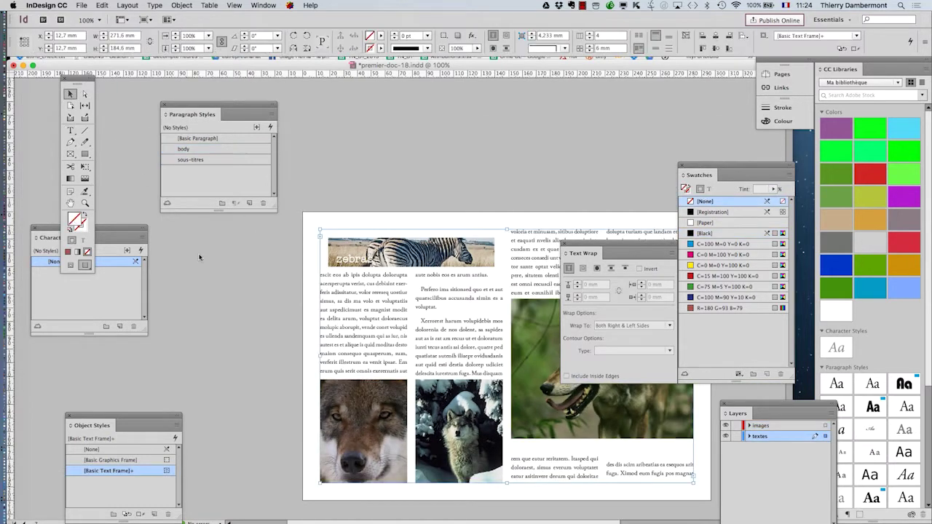
left_click(357, 261)
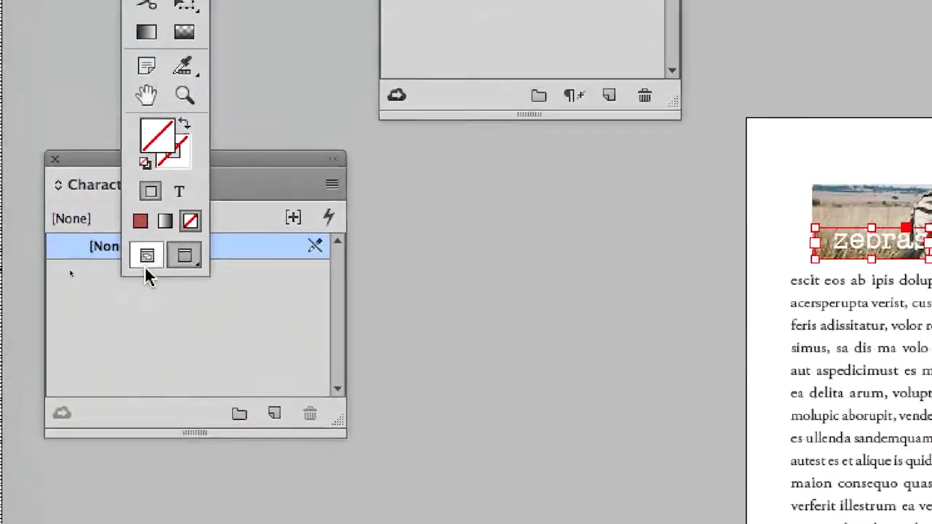
Exit Preview mode, drag the zebras caption in the Layers panel, and add the zebra photo to the selection
key("w")
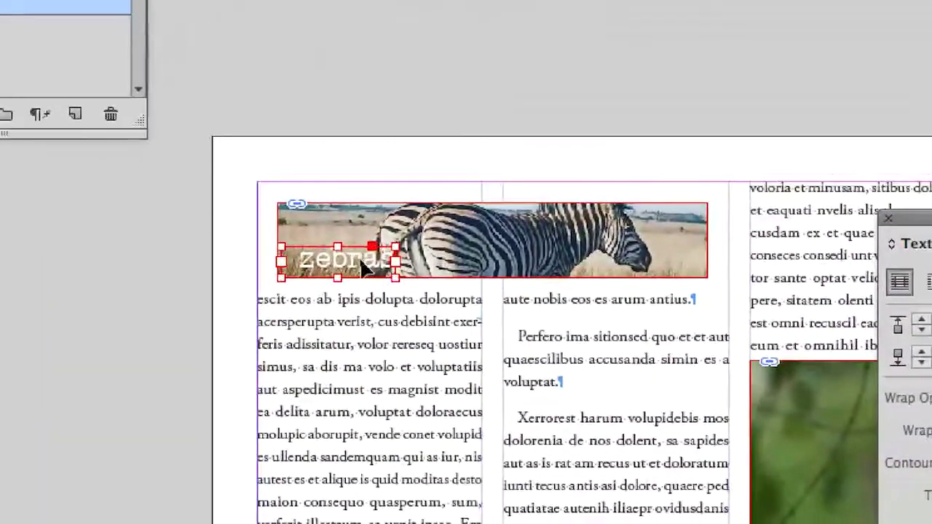
mouse_move(357, 288)
left_mouse_down()
mouse_move(372, 259)
mouse_move(364, 267)
left_mouse_up()
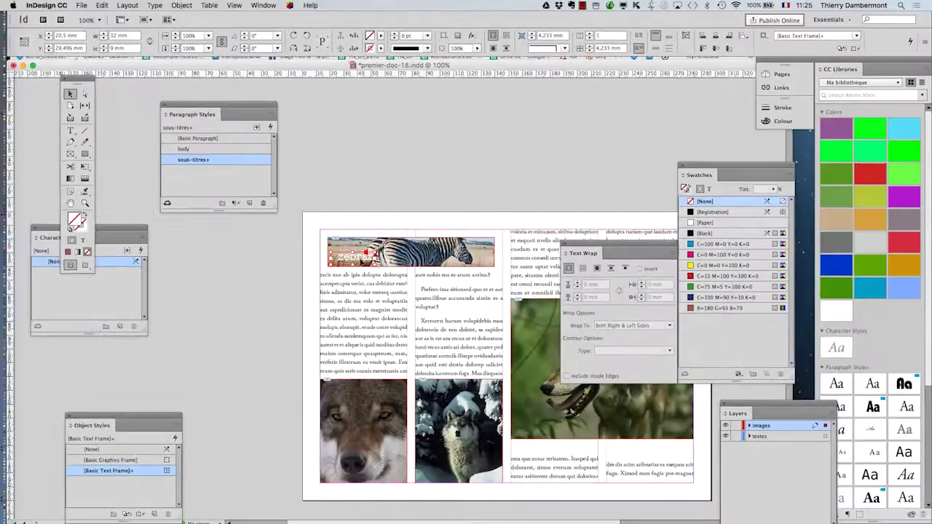
left_click(265, 5)
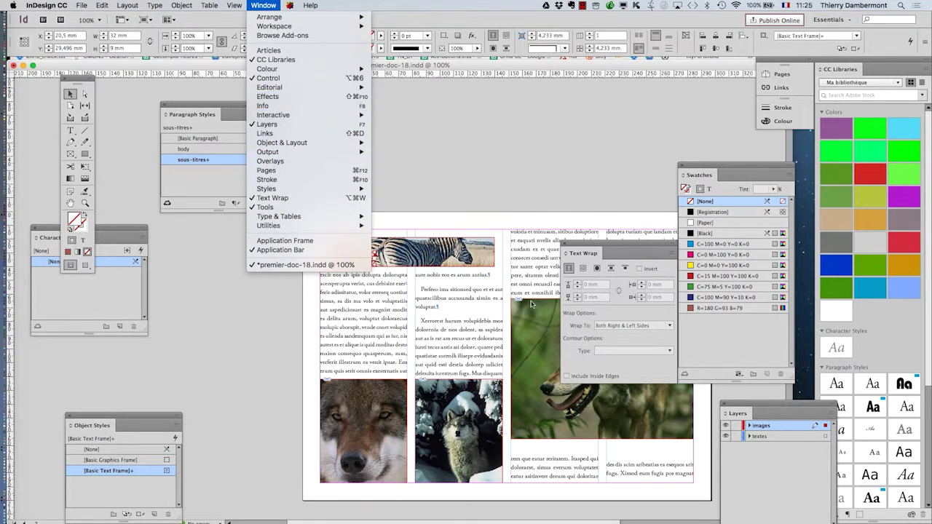
left_click(757, 406)
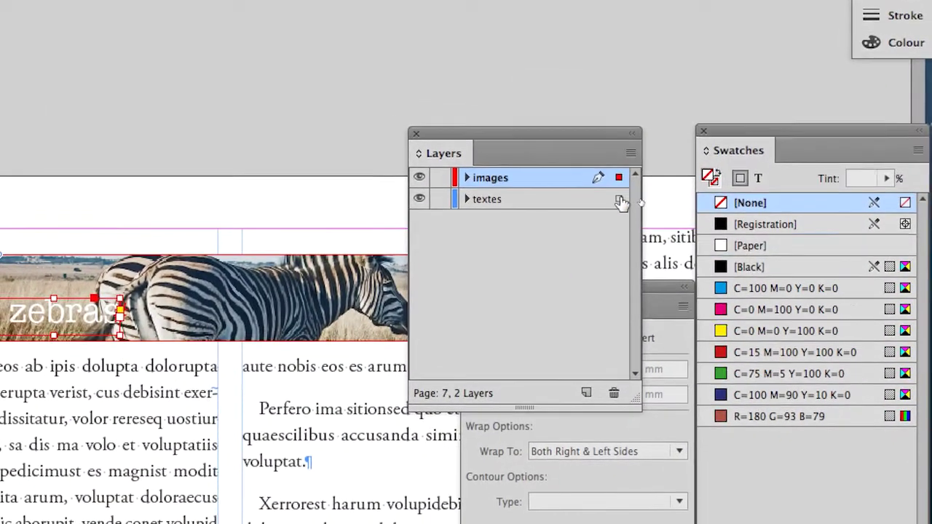
left_click_drag(620, 203, 661, 160)
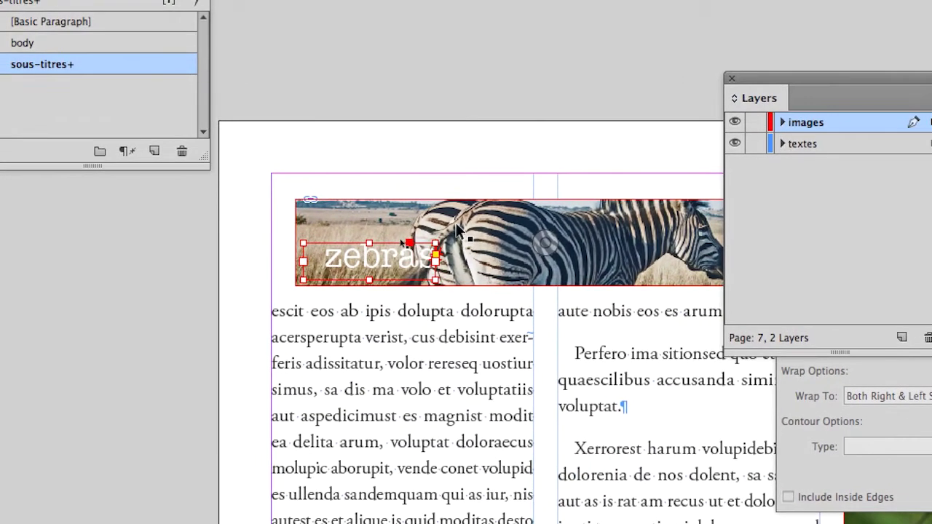
left_click(456, 223, "shift")
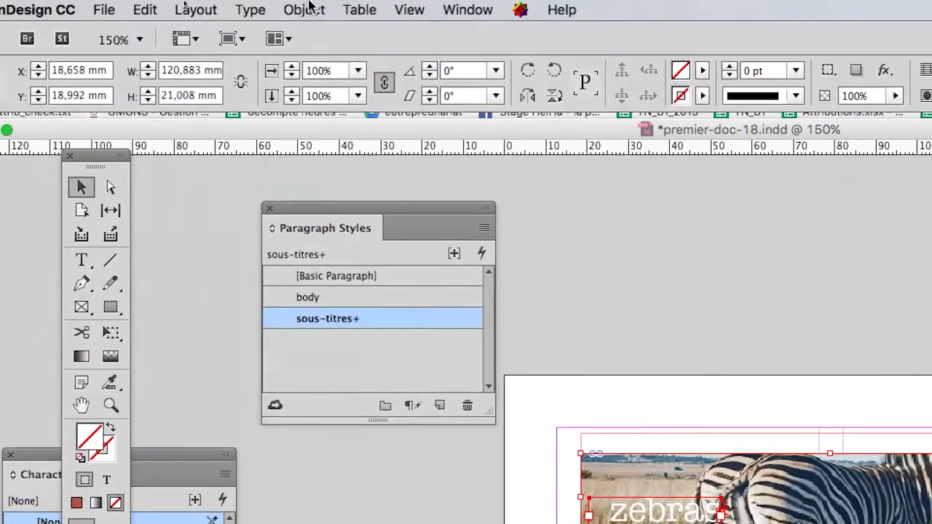
Group the zebra photo with its zebras caption
left_click(339, 10)
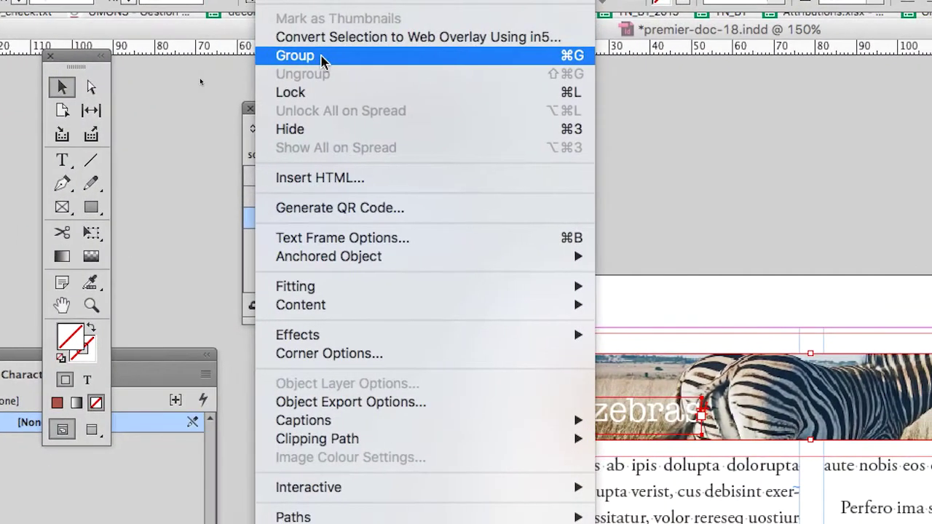
left_click(316, 57)
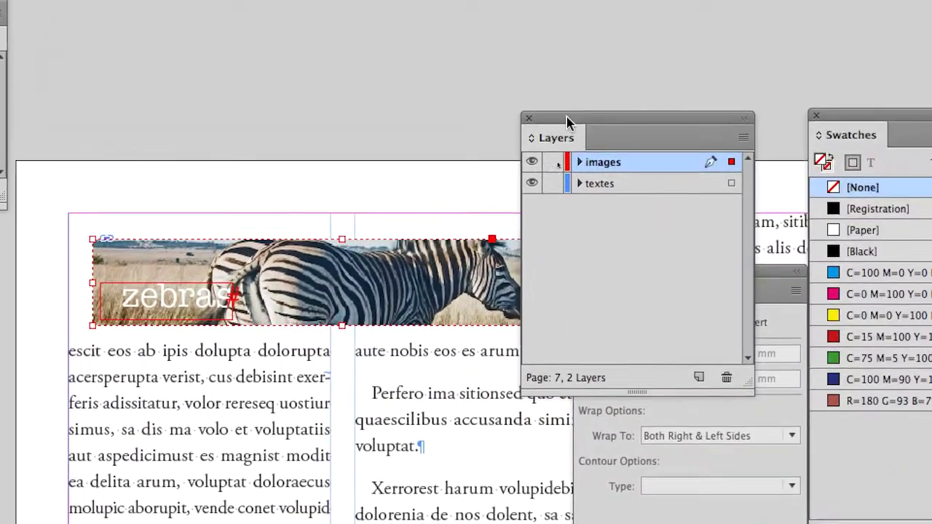
left_click_drag(779, 51, 891, 70)
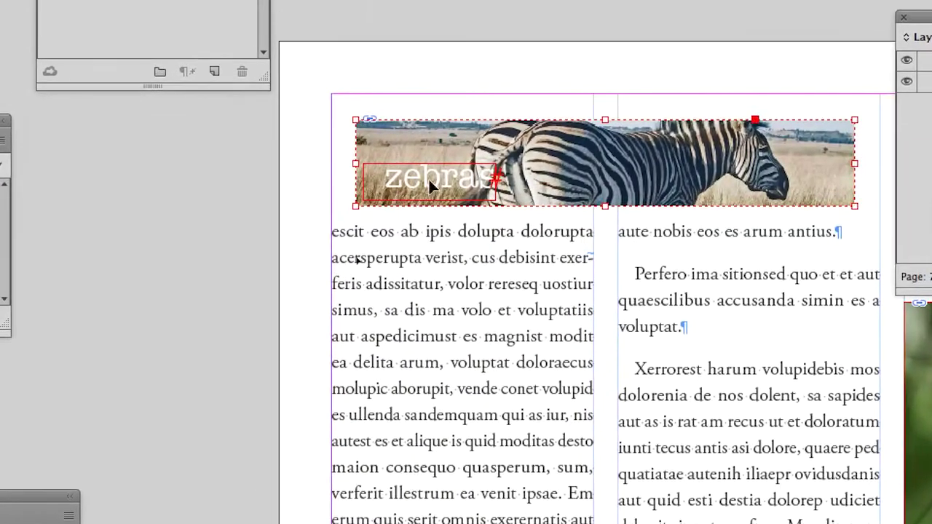
Test moving the caption and photo inside the zebra group, then reselect the group
mouse_move(437, 171)
left_mouse_down()
mouse_move(542, 188)
mouse_move(326, 165)
left_mouse_up()
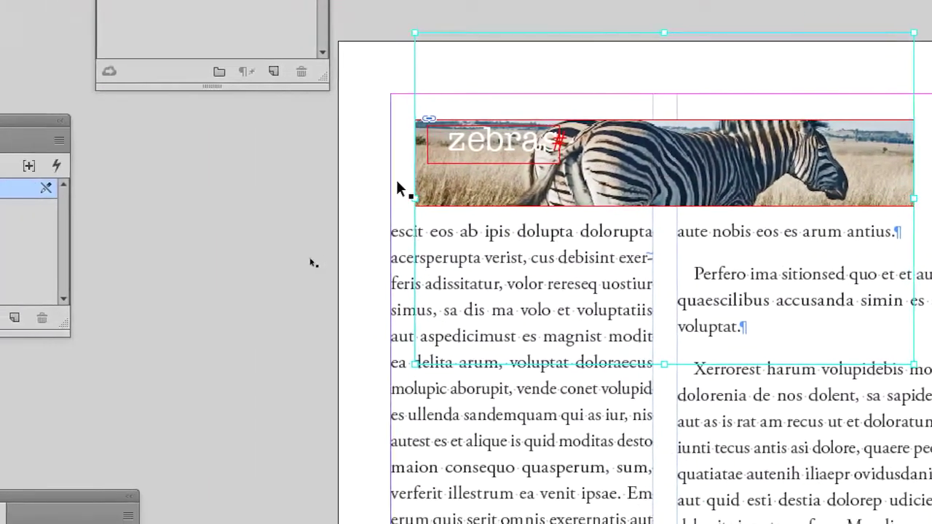
left_click(422, 188)
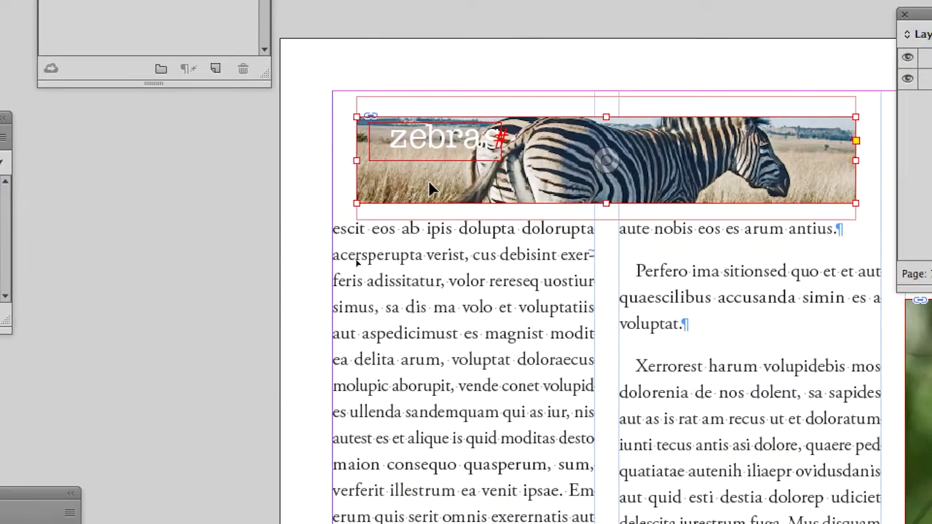
mouse_move(425, 186)
left_mouse_down()
mouse_move(434, 191)
mouse_move(428, 180)
left_mouse_up()
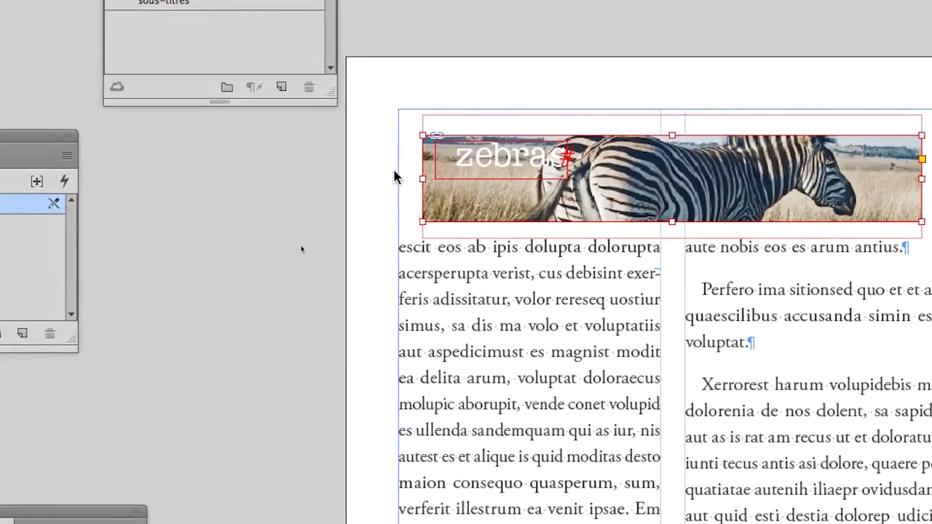
left_click(389, 178)
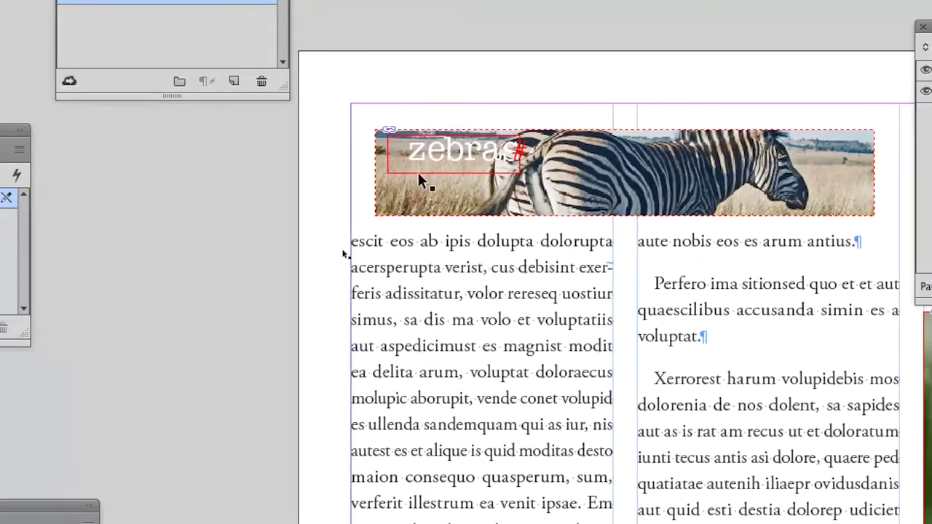
left_click(418, 171)
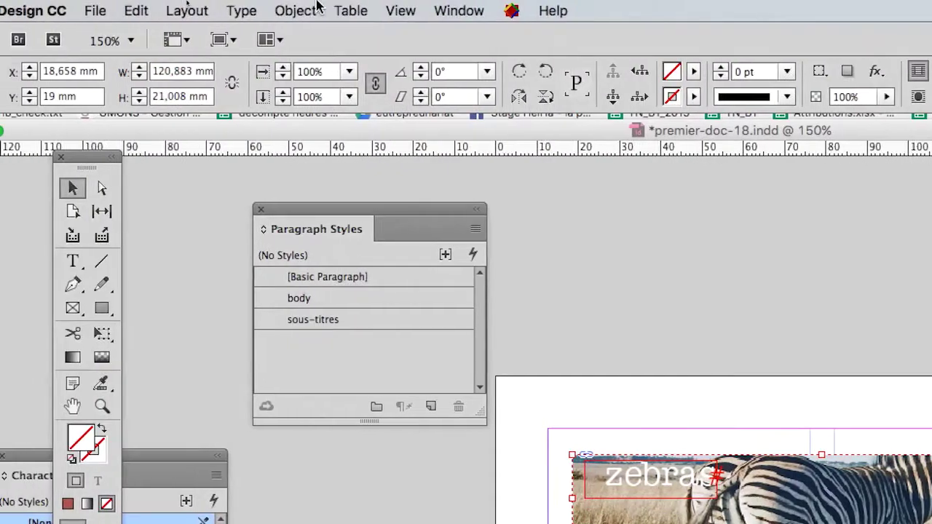
left_click(304, 8)
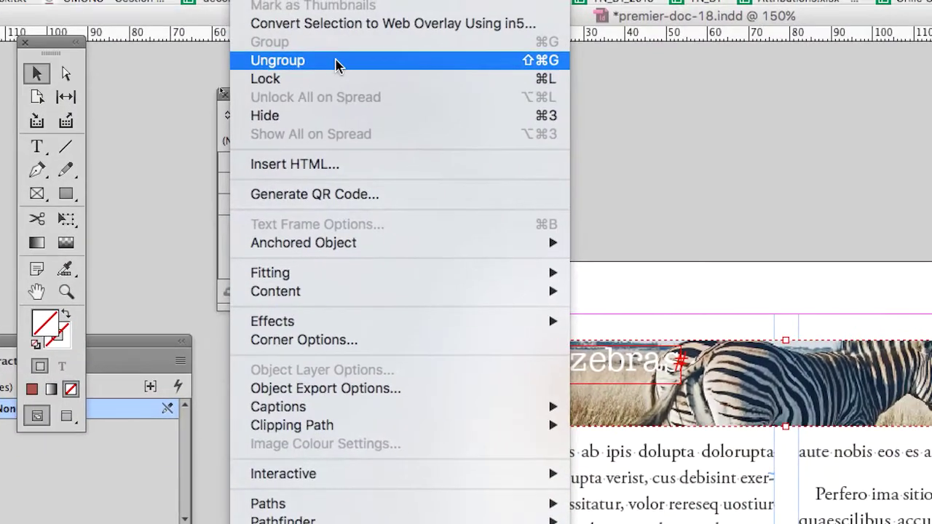
Ungroup the zebra photo and caption, then group them together again
left_click(335, 61)
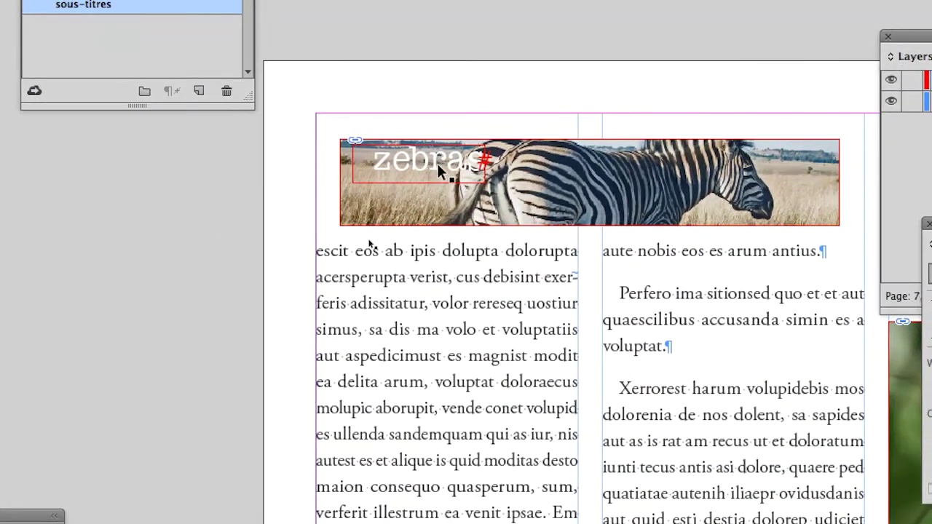
left_click(437, 167)
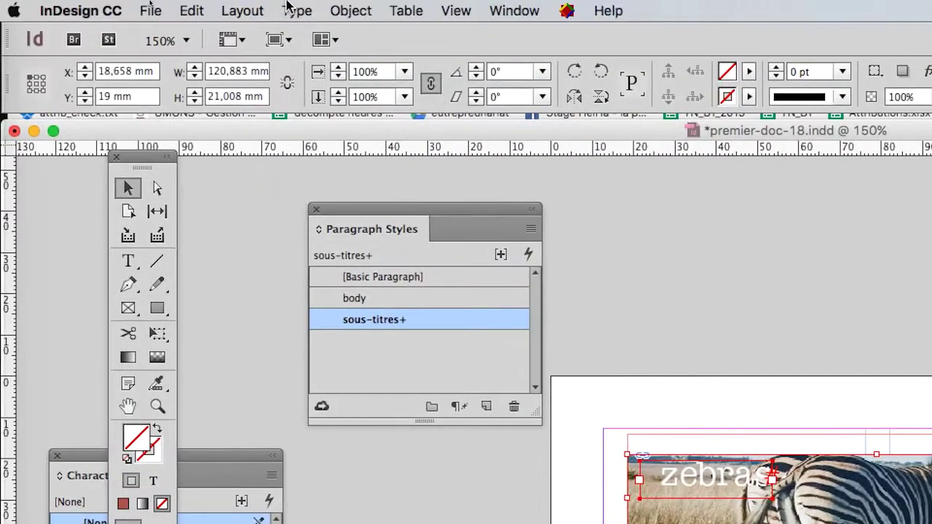
left_click(306, 9)
left_click(364, 164)
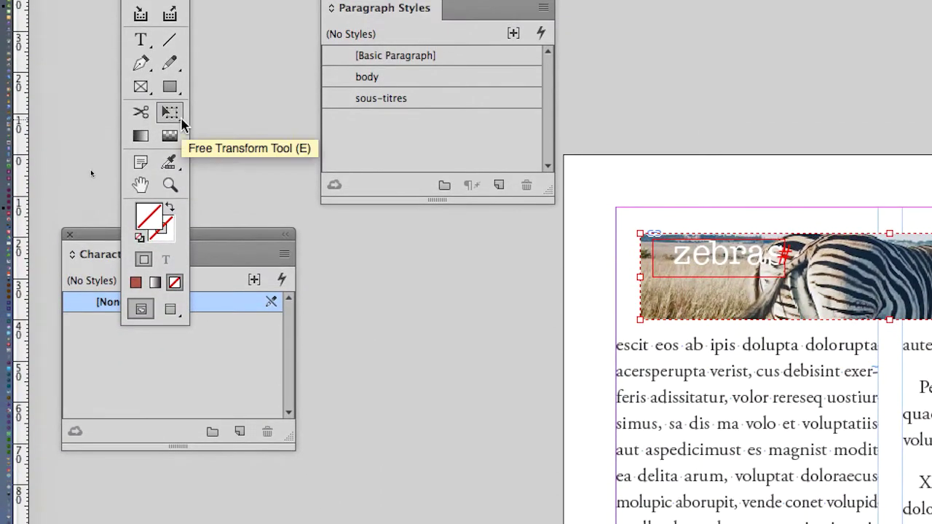
Resize the zebra group to the first column's width and reselect it
left_click(179, 118)
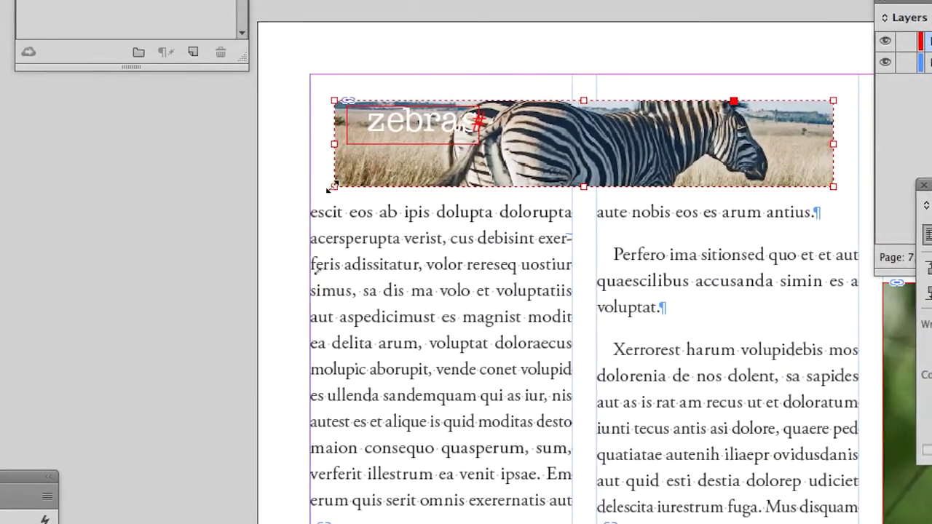
left_click_drag(332, 188, 265, 206)
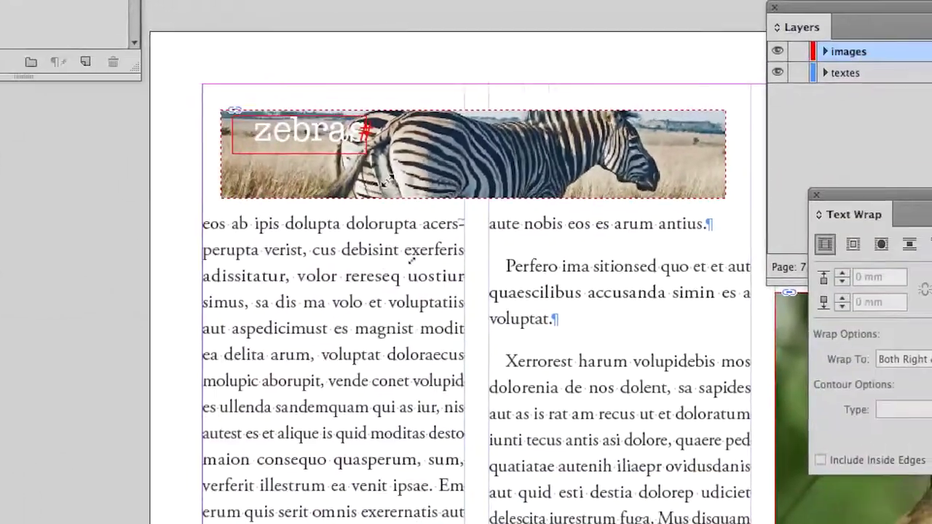
left_click_drag(266, 206, 421, 172)
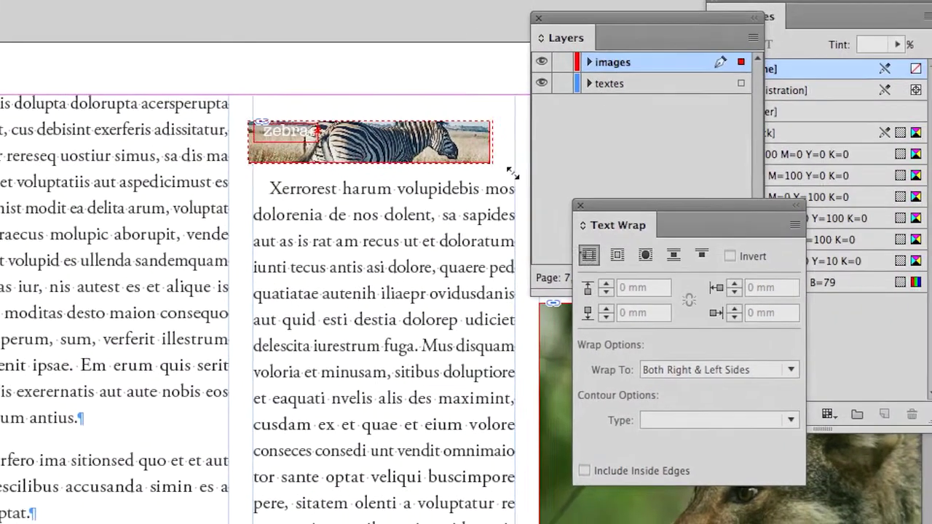
mouse_move(484, 159)
left_mouse_down()
mouse_move(516, 175)
mouse_move(393, 165)
left_mouse_up()
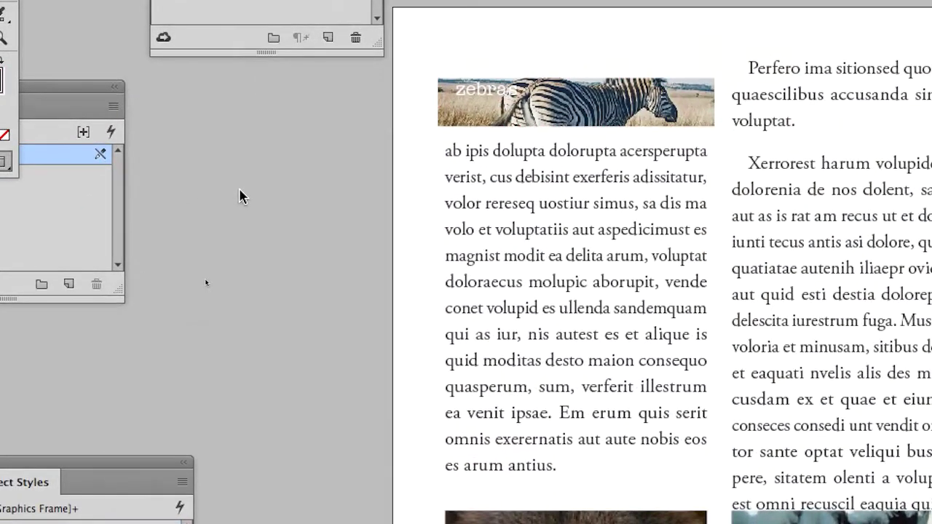
key("ctrl+minus")
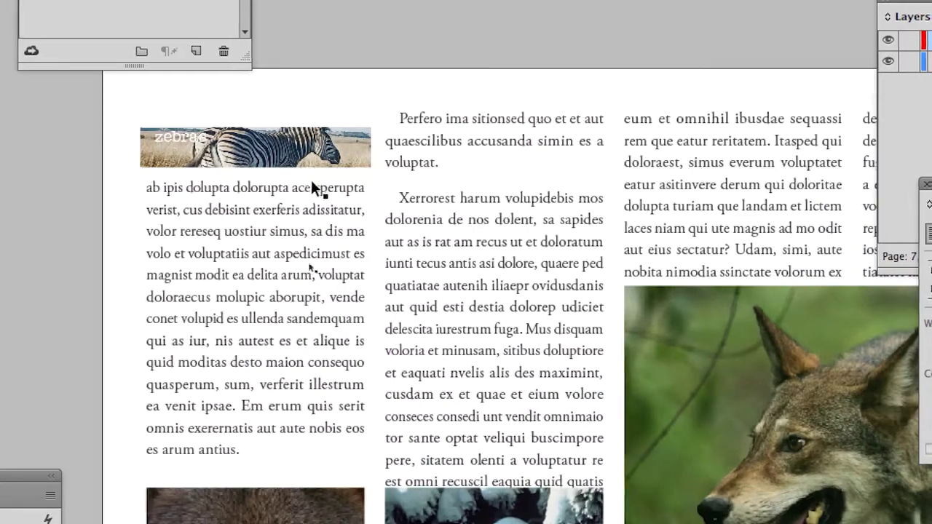
left_click(311, 180)
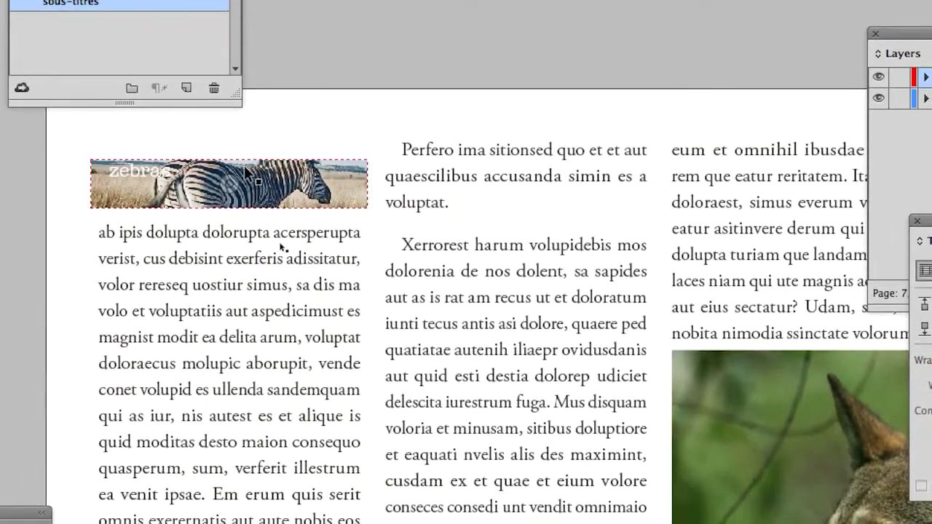
left_click(247, 174)
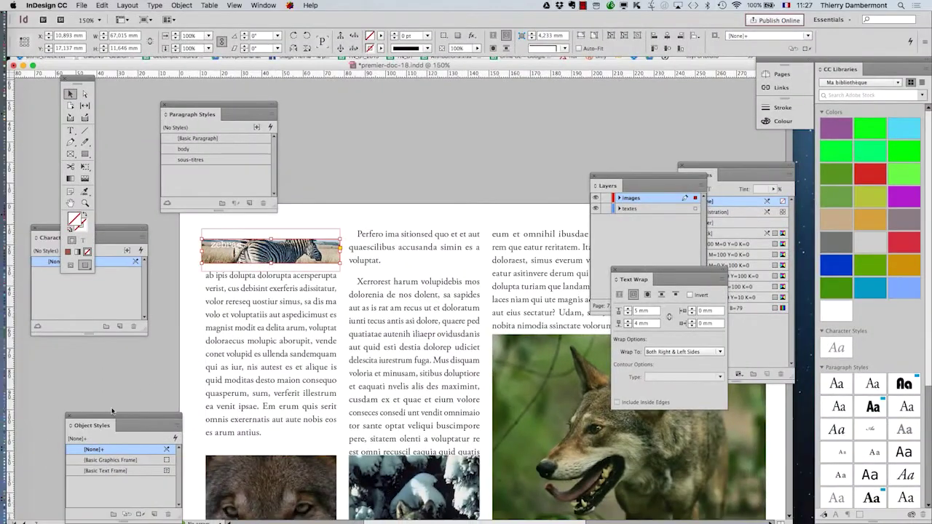
Raise the zebra group's right text-wrap offset from 0 mm toward 60 mm
left_click_drag(630, 272, 423, 179)
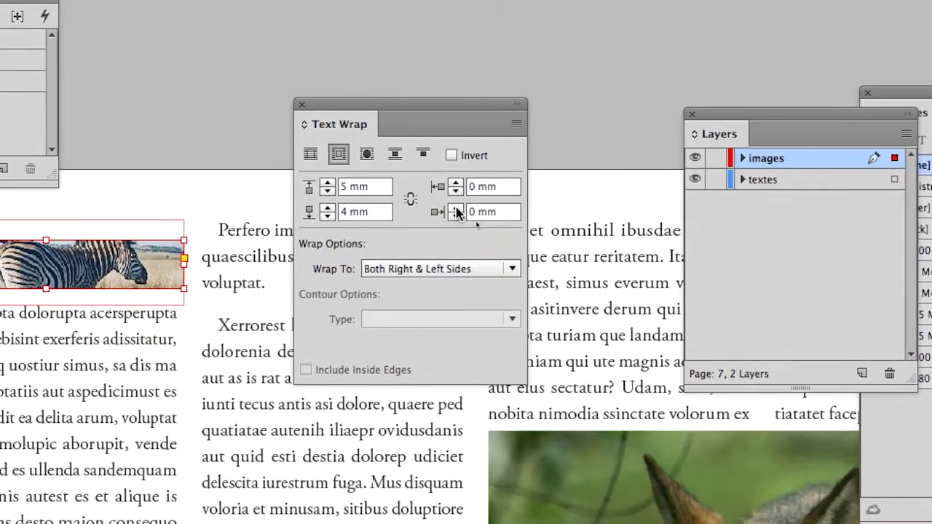
left_click(456, 209)
left_click(457, 209)
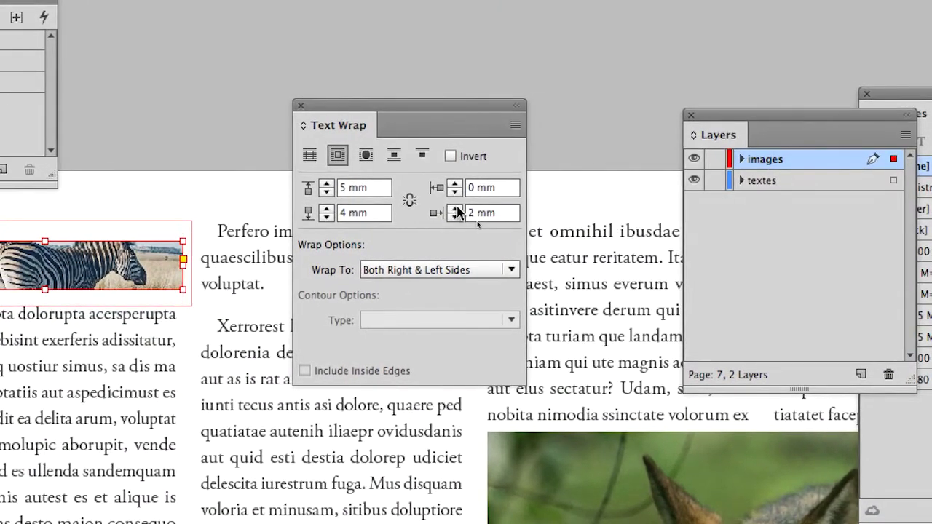
left_click(457, 209)
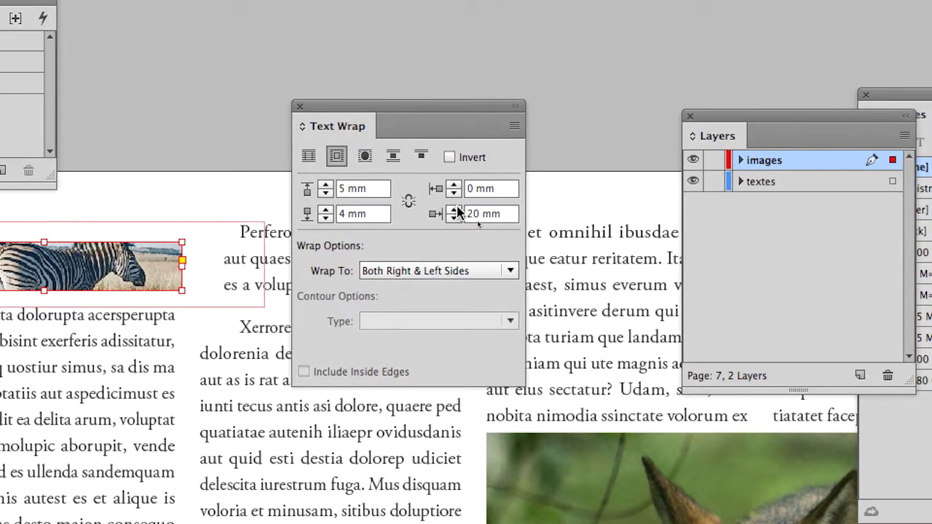
left_click_drag(428, 115, 571, 115)
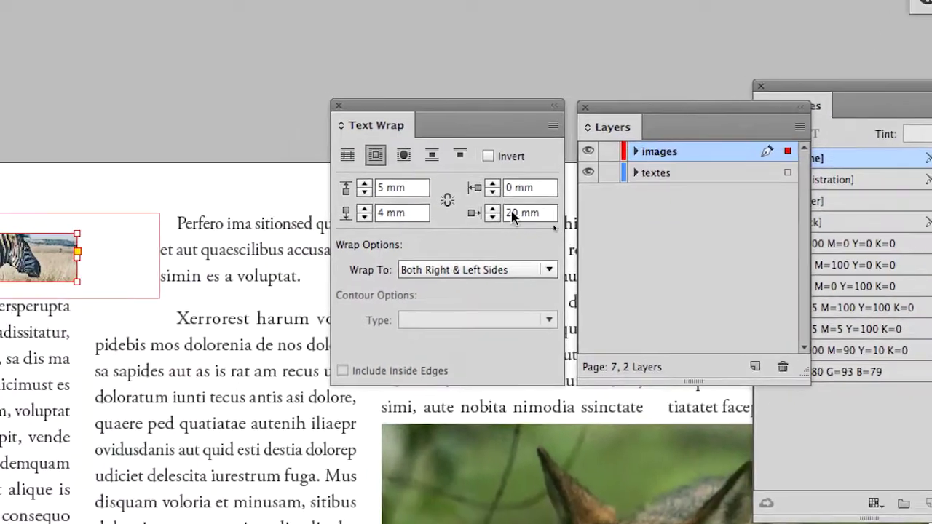
left_click(503, 209, "shift")
left_click(502, 210, "shift")
left_click(503, 210, "shift")
type("70")
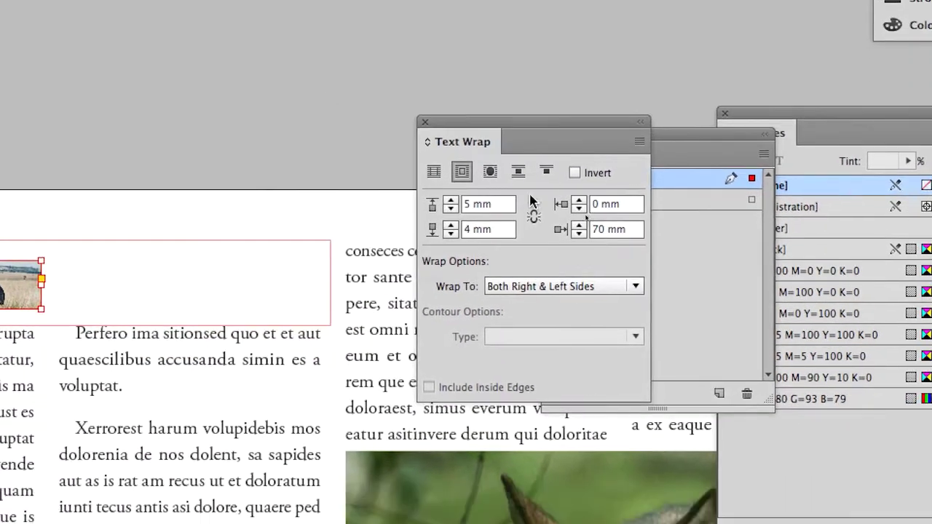
left_click(448, 181)
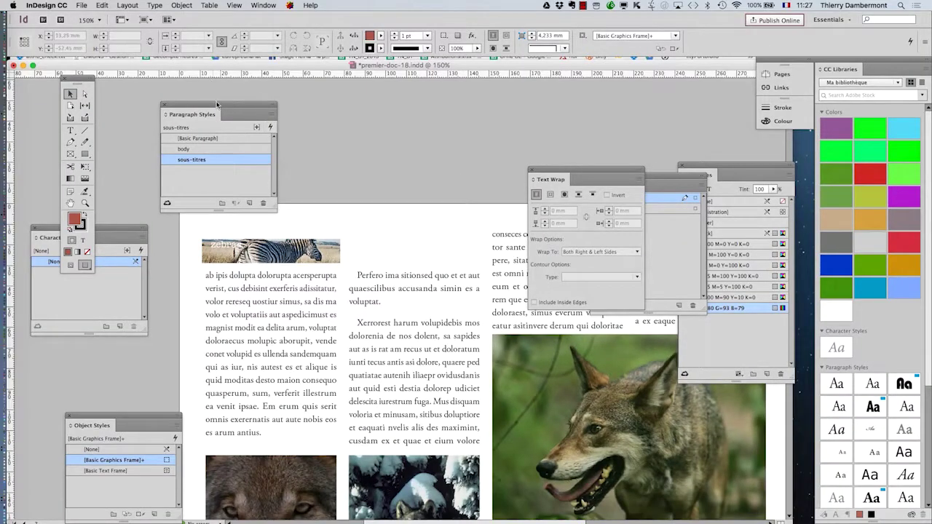
Clear panels off the page and raise the zebra's right wrap offset to 210 mm
left_click_drag(217, 104, 637, 95)
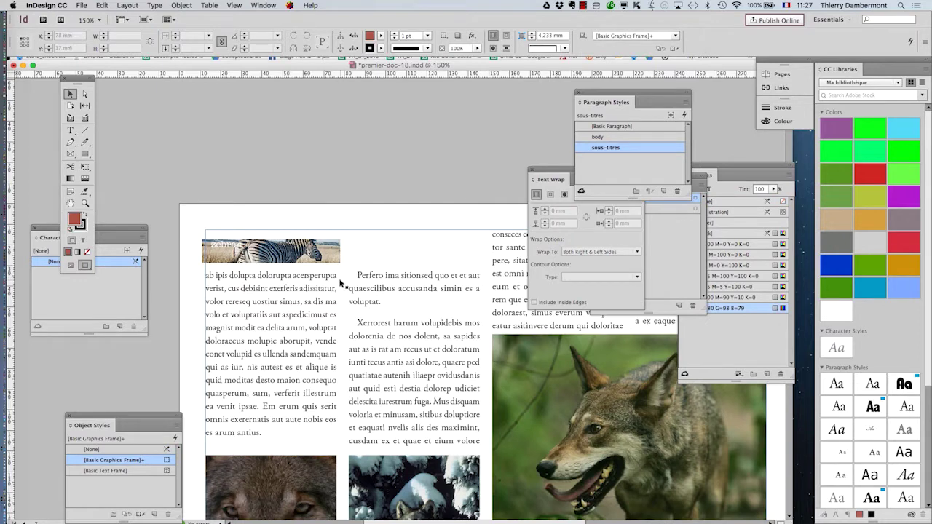
scroll(341, 284, "down", 1)
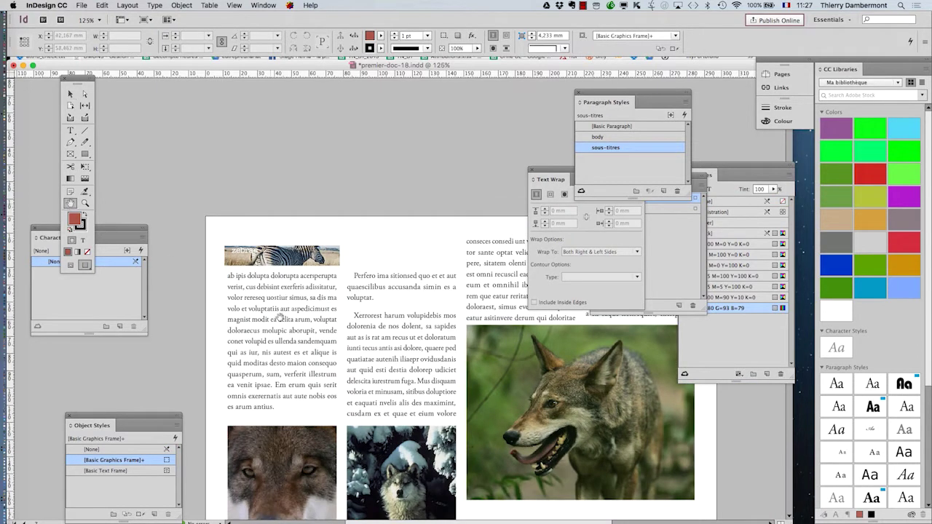
left_click_drag(297, 308, 287, 225)
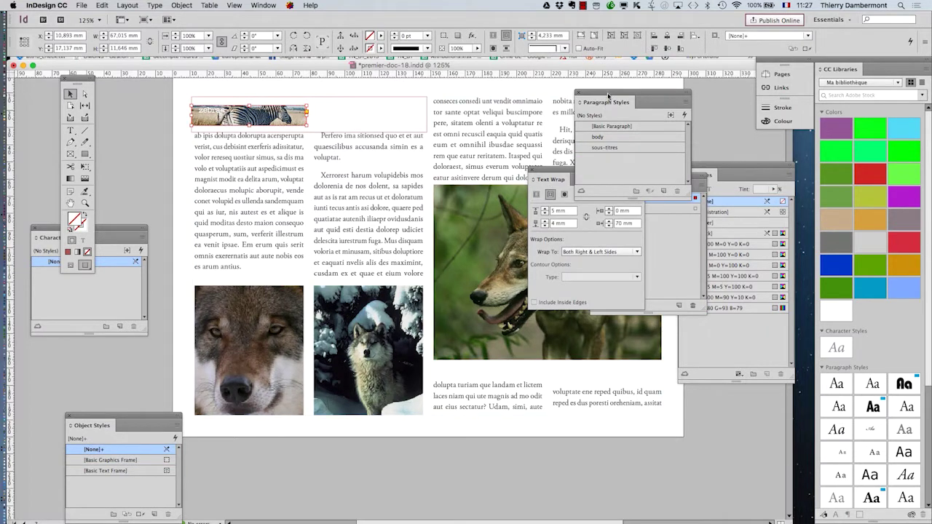
left_click_drag(608, 95, 697, 467)
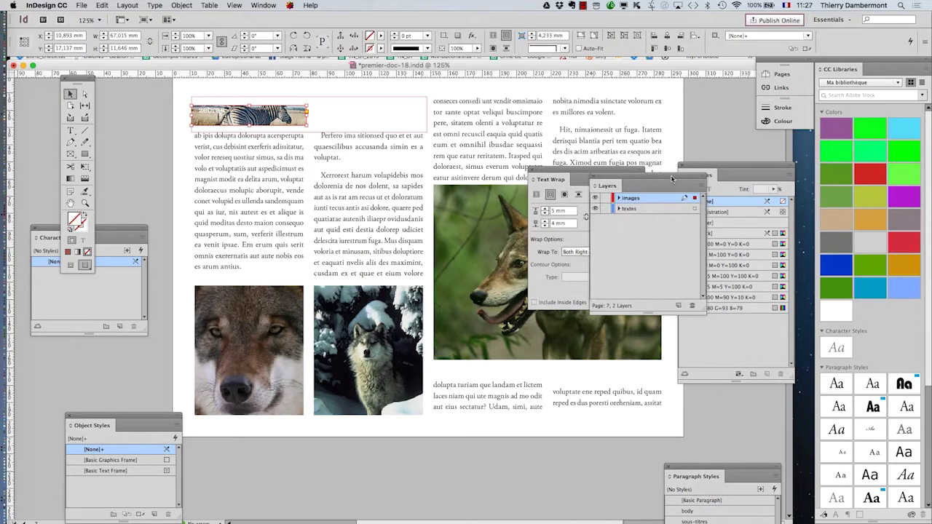
left_click_drag(673, 184, 481, 425)
left_click_drag(553, 173, 385, 148)
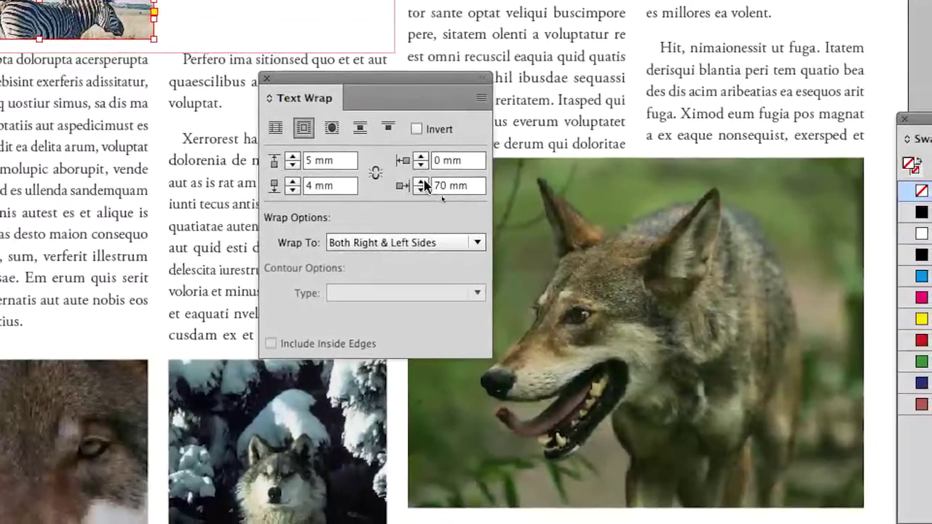
left_click(424, 182)
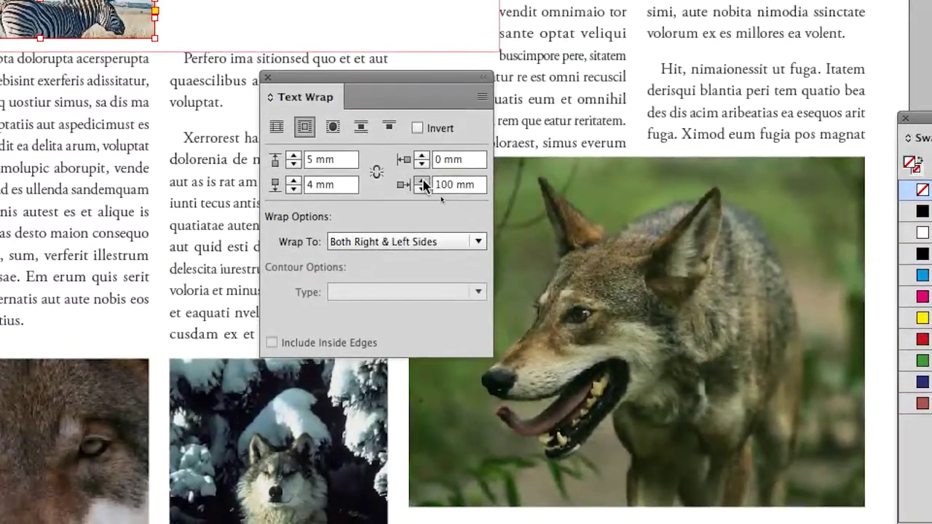
left_click(422, 180)
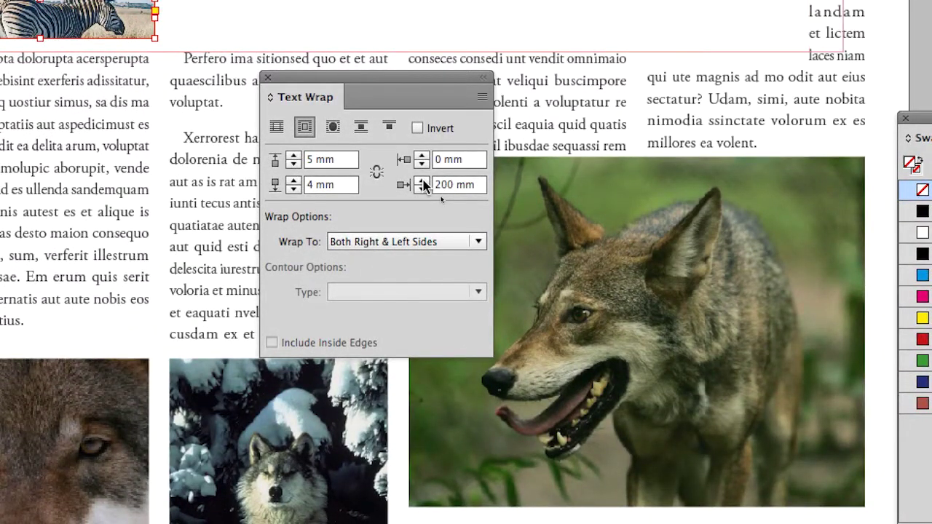
left_click(422, 181)
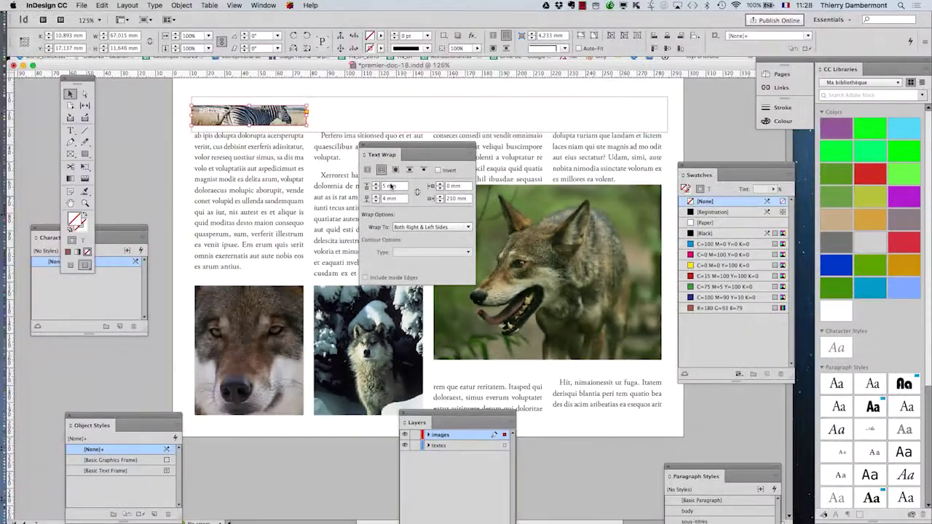
left_click_drag(404, 148, 744, 415)
Increase the large wolf photo's top text-wrap offset
left_click(162, 173)
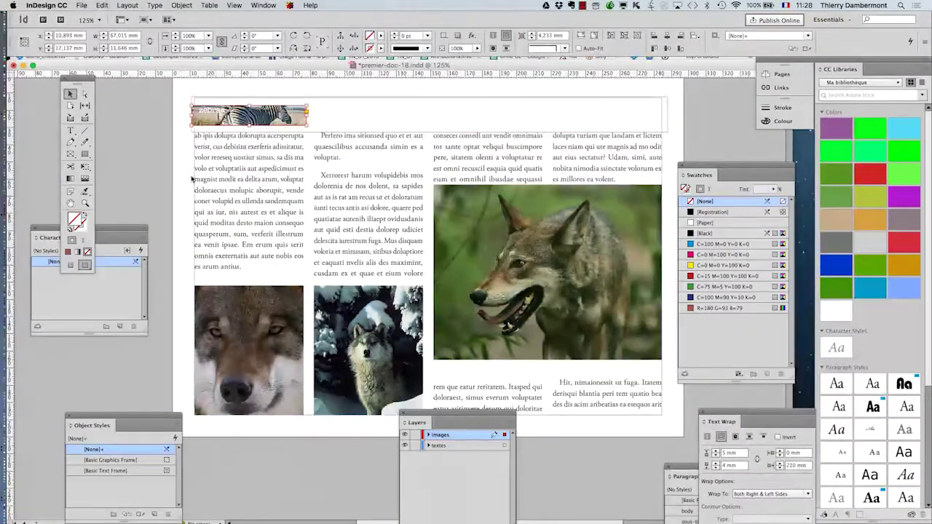
key("ctrl+minus")
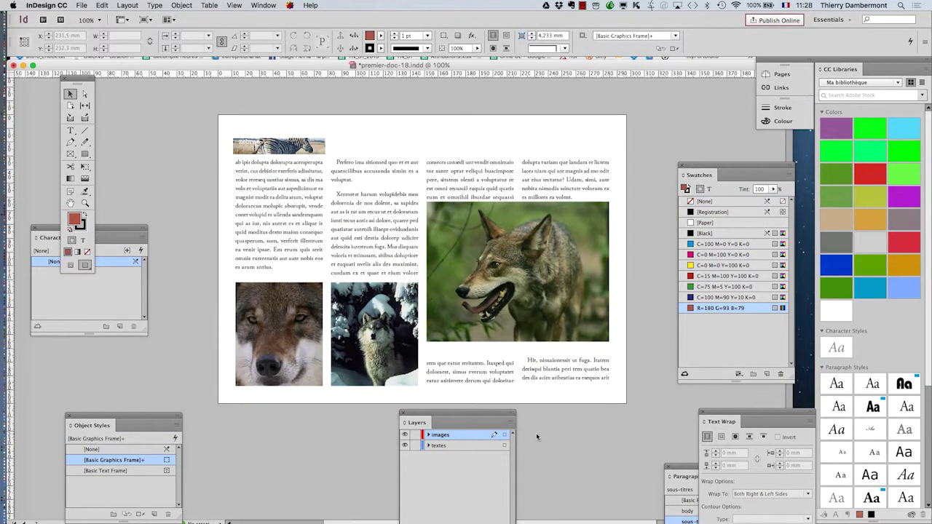
scroll(638, 442, "down", 2)
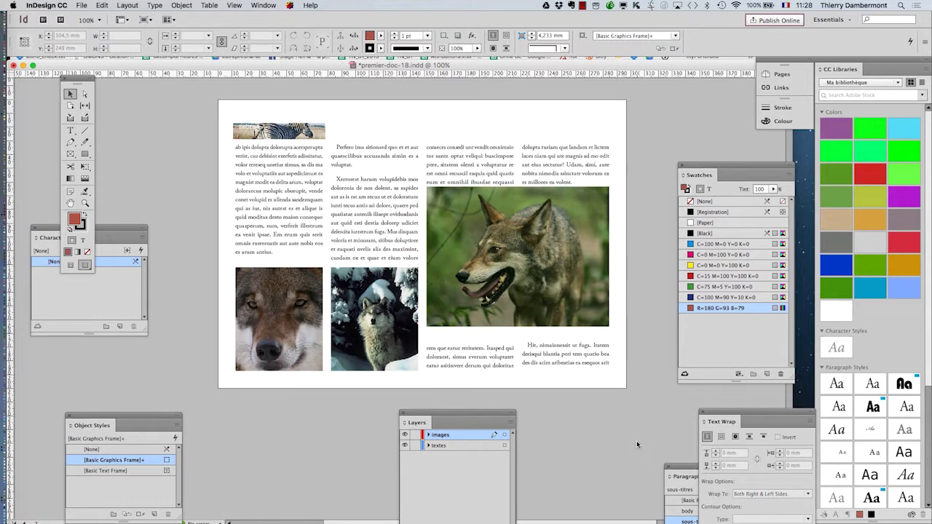
left_click(593, 320)
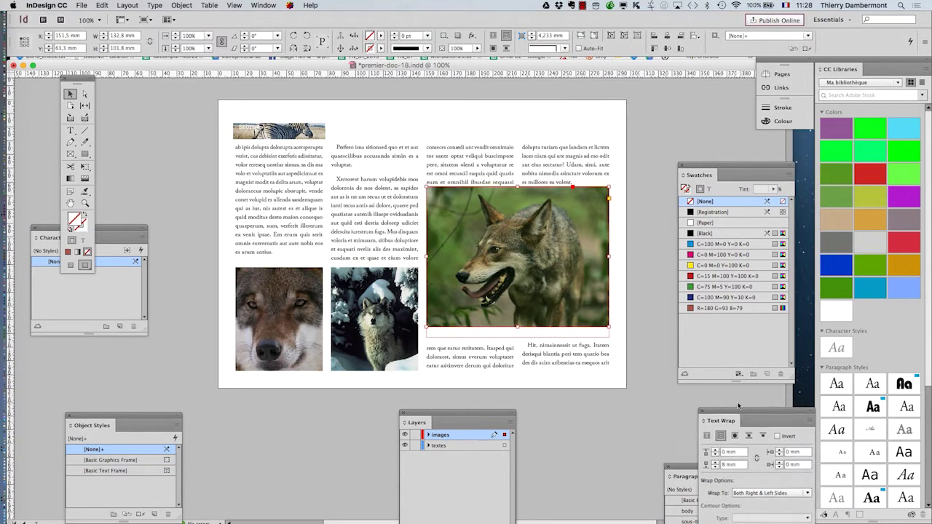
left_click_drag(744, 423, 686, 109)
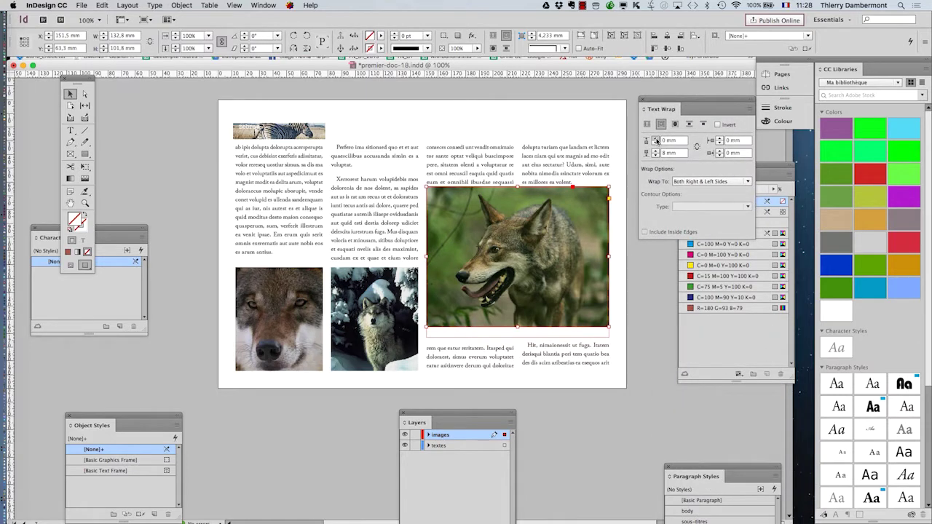
left_click(656, 141)
left_click(646, 261)
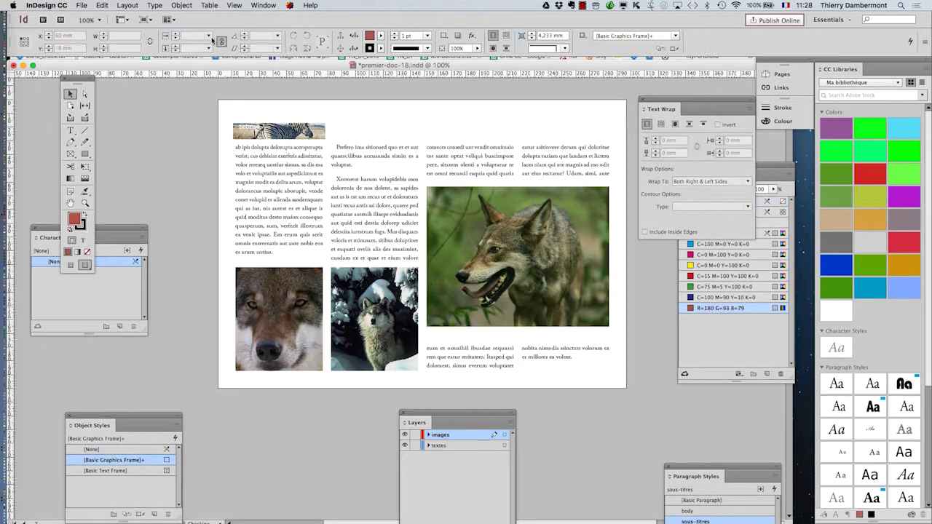
Save the document as premier-doc-19.indd
left_click(82, 5)
left_click(99, 78)
left_click(457, 73)
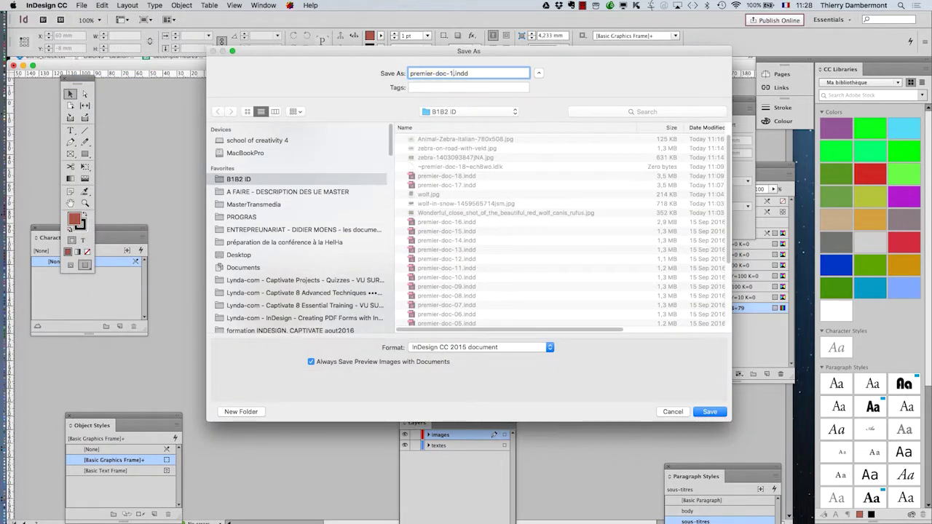
type("9")
key("Return")
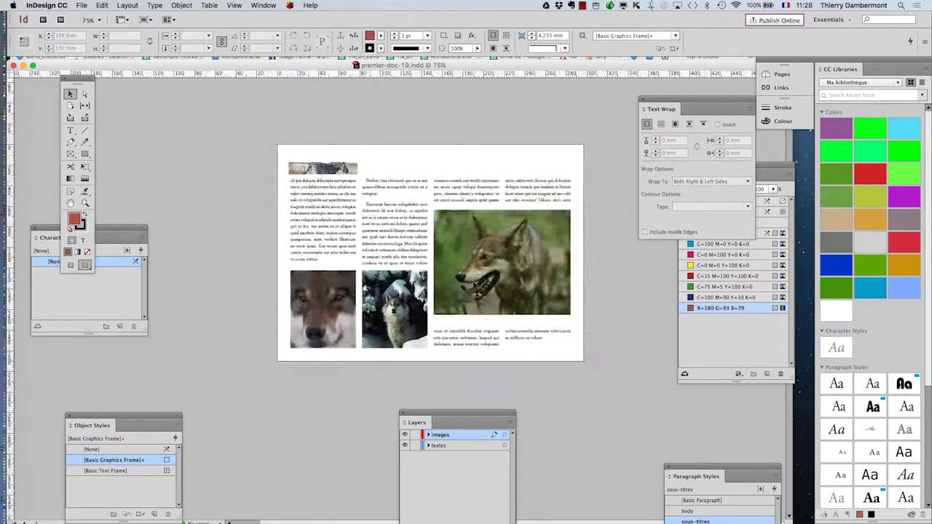
At 100% zoom, reduce the large wolf photo's bottom wrap offset to 3 mm
left_click(327, 311)
key("super+1")
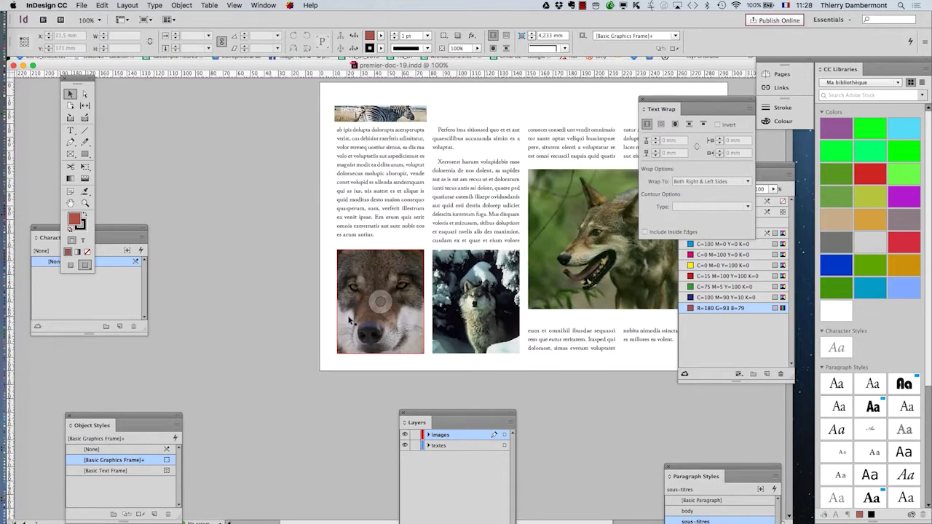
left_click(476, 302)
left_click(619, 237)
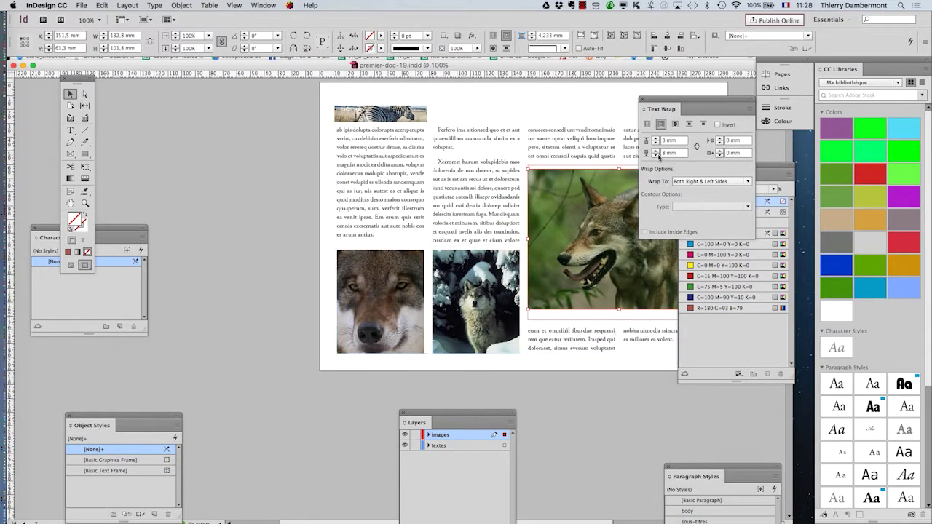
left_click(657, 156)
type("3")
left_click(606, 405)
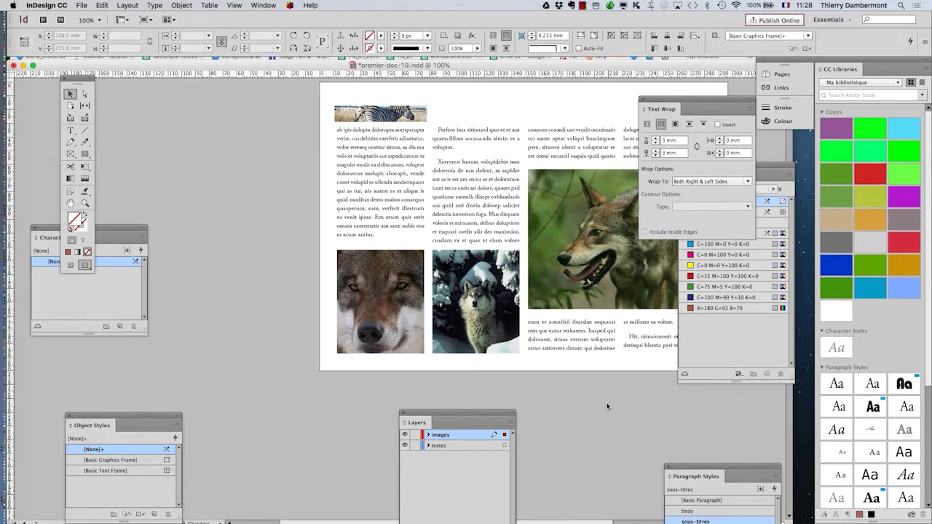
key("super+minus")
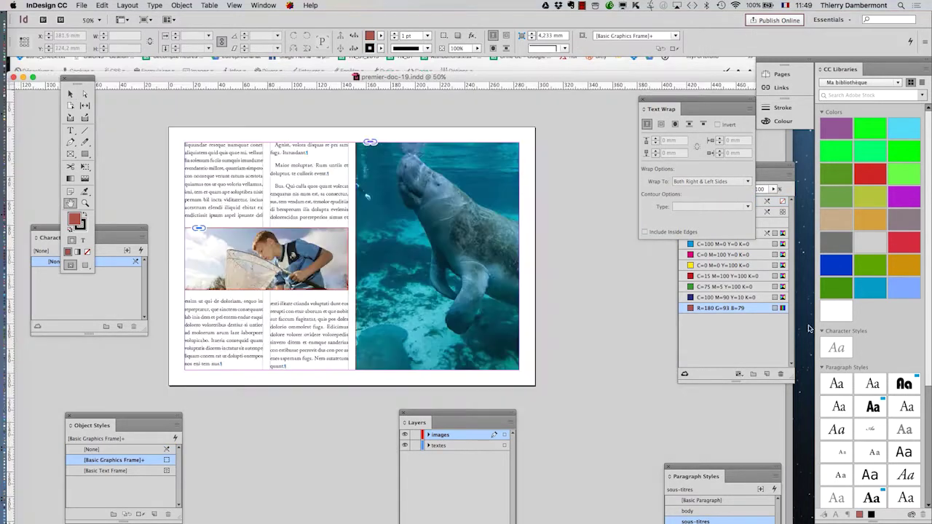
Save the document as premier-doc-20.indd
left_click(71, 94)
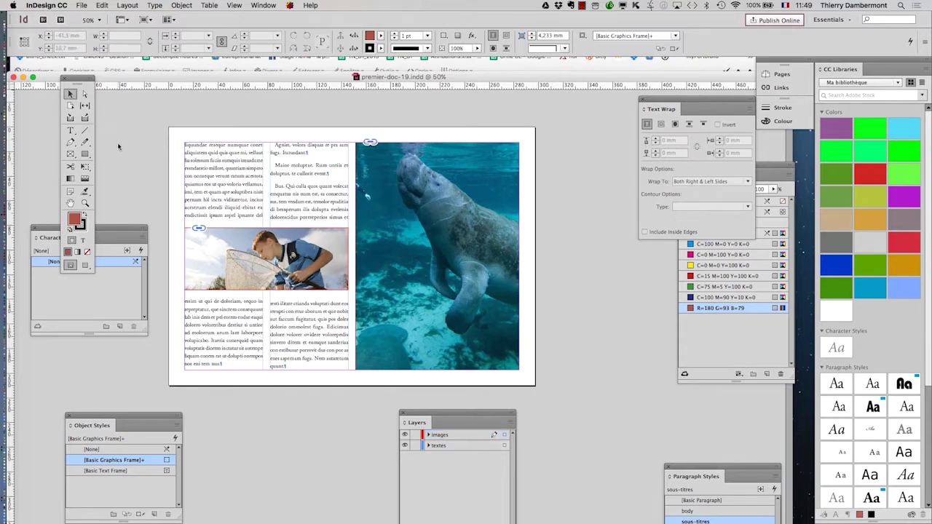
key("super+1")
left_click(87, 9)
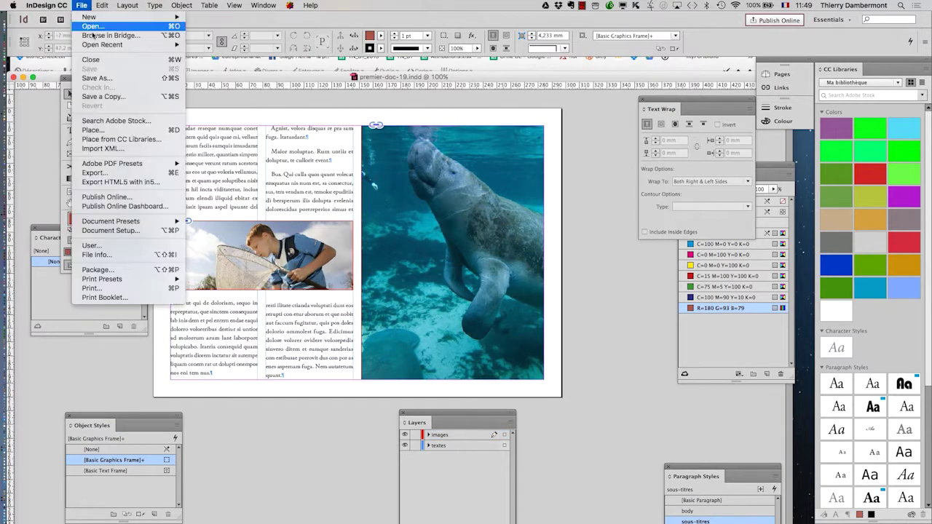
left_click(109, 80)
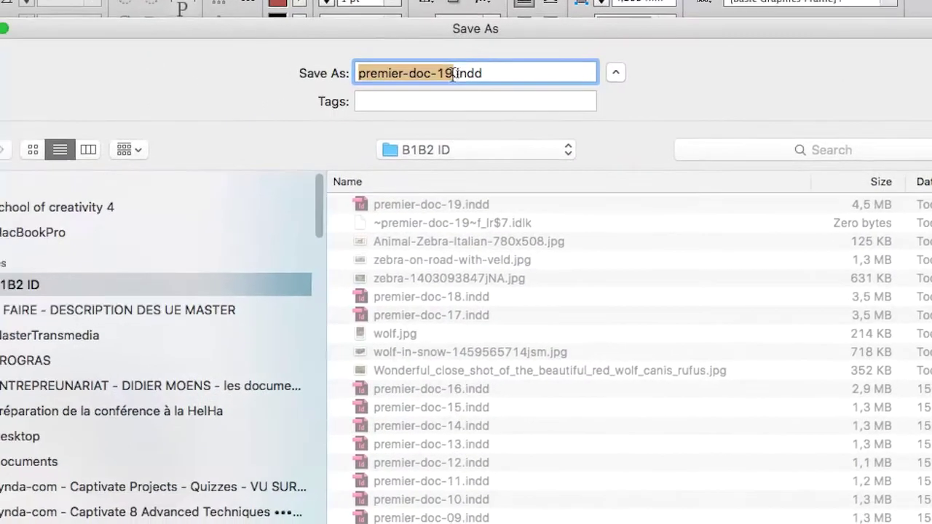
left_click(453, 73)
key("BackSpace")
key("BackSpace")
type("20")
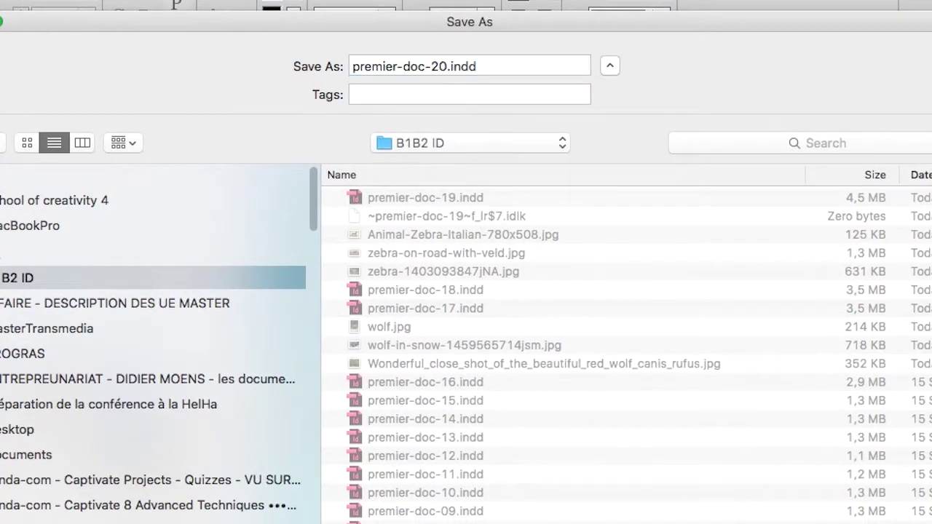
key("Return")
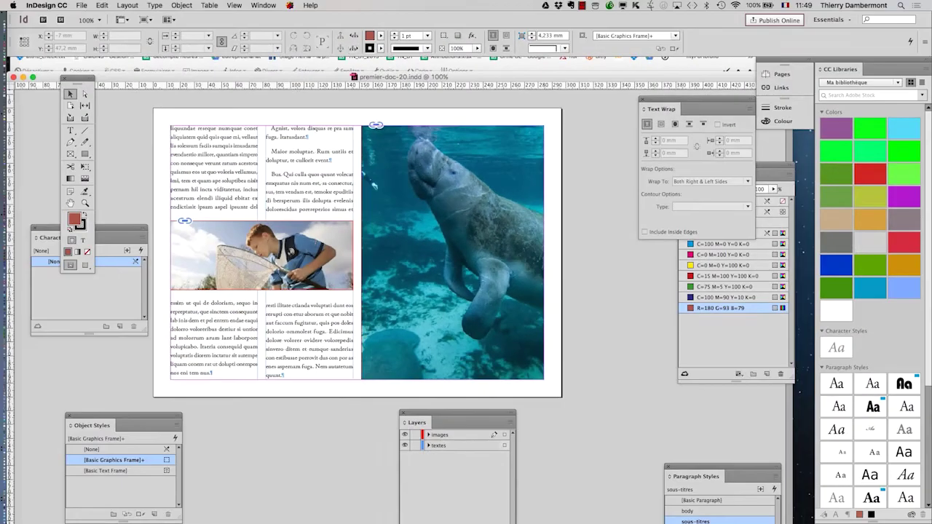
Save the document again as premier-doc-21.indd
left_click(81, 6)
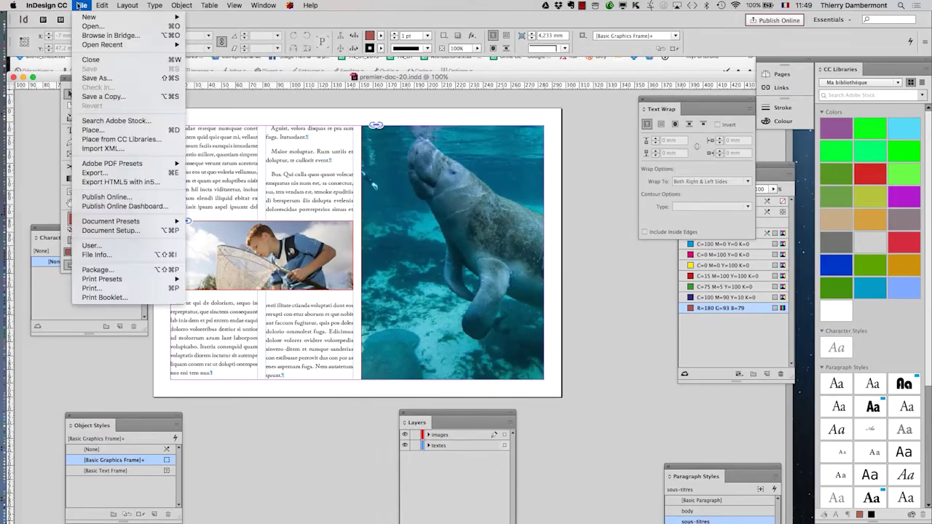
left_click(102, 78)
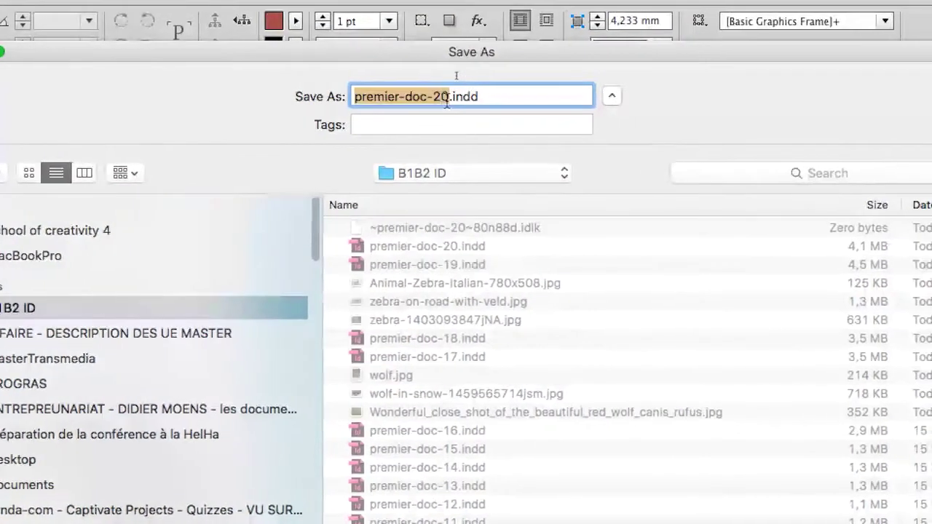
left_click(447, 103)
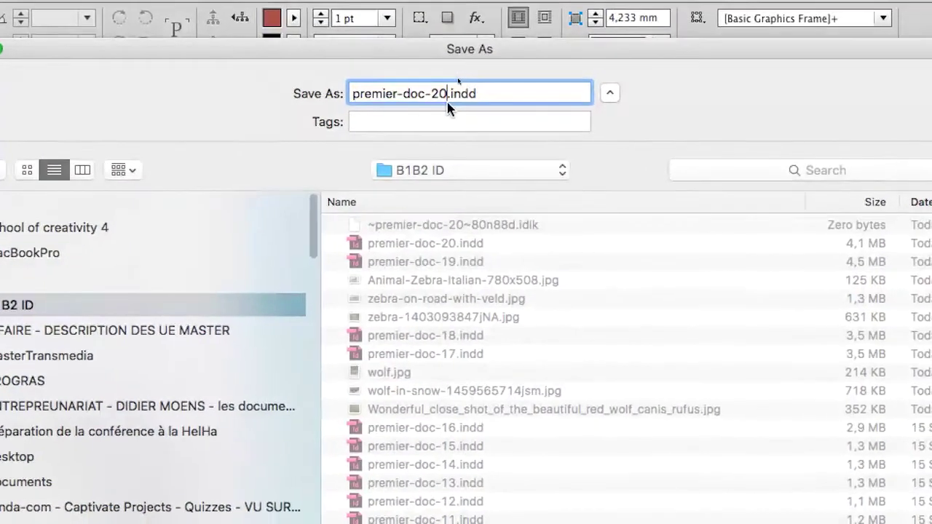
key("BackSpace")
type("1")
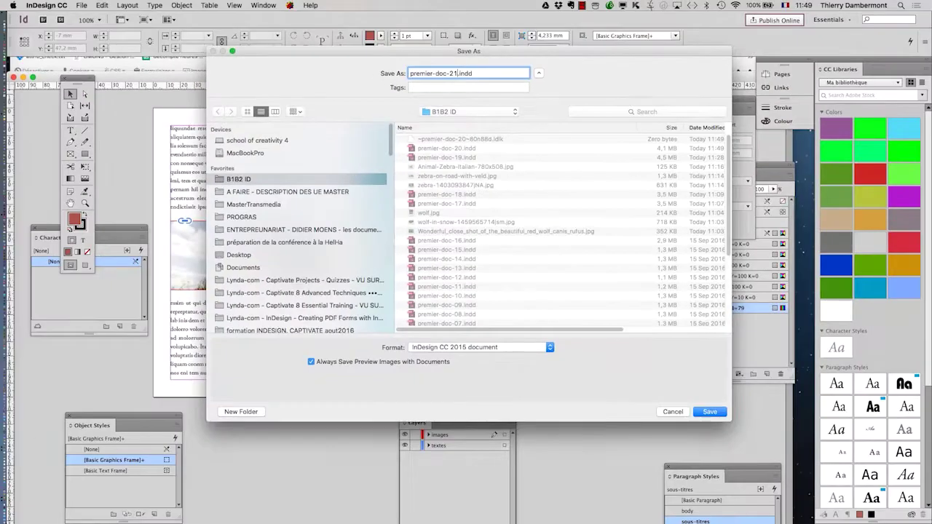
key("Return")
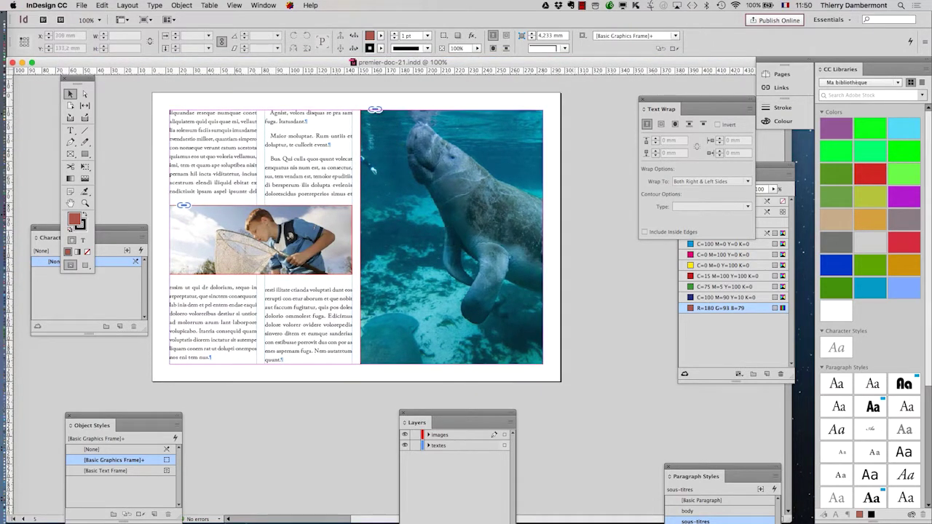
Move the Character Styles panel aside and scroll up to the fish-in-hand page
left_click(451, 237)
left_click_drag(73, 238, 39, 348)
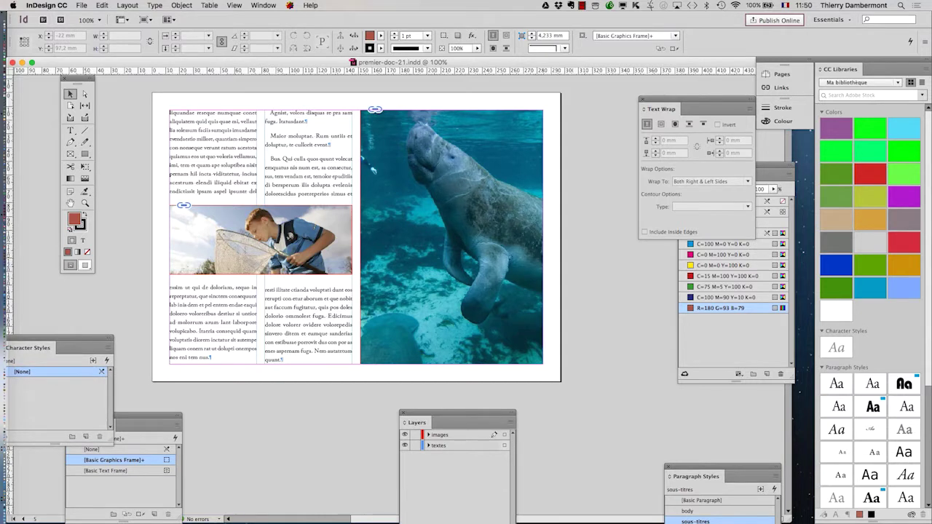
left_click(261, 239)
scroll(357, 240, "up", 10)
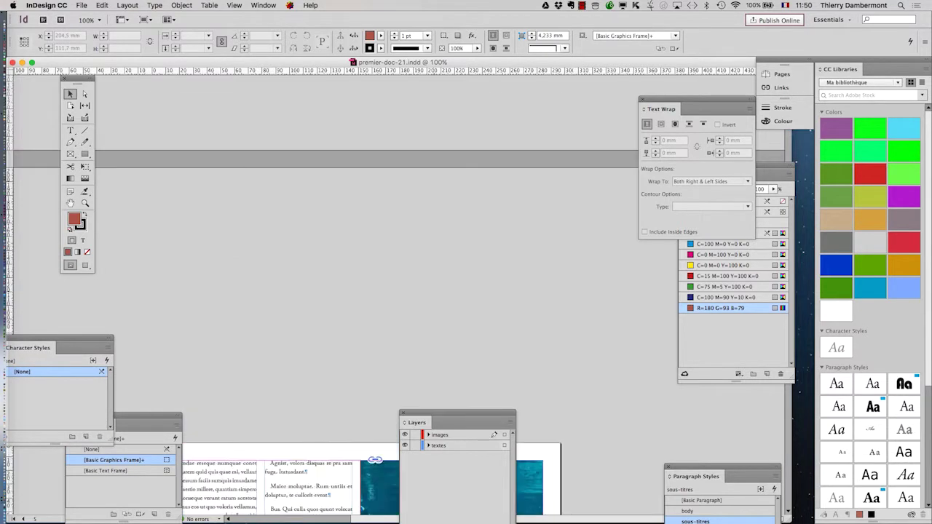
scroll(357, 240, "up", 10)
scroll(357, 240, "up", 2)
scroll(356, 240, "up", 5)
scroll(356, 240, "up", 5)
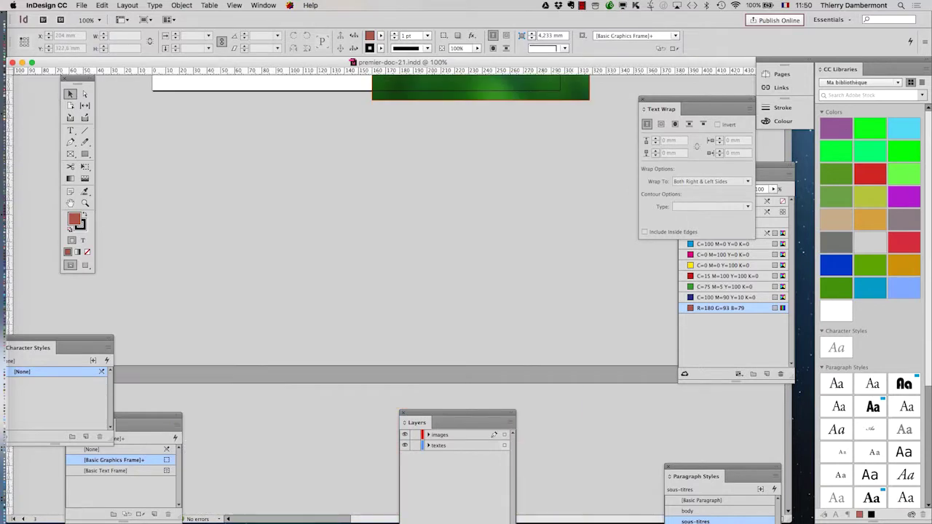
scroll(357, 240, "up", 5)
scroll(357, 240, "up", 5)
scroll(356, 240, "up", 3)
scroll(357, 240, "up", 5)
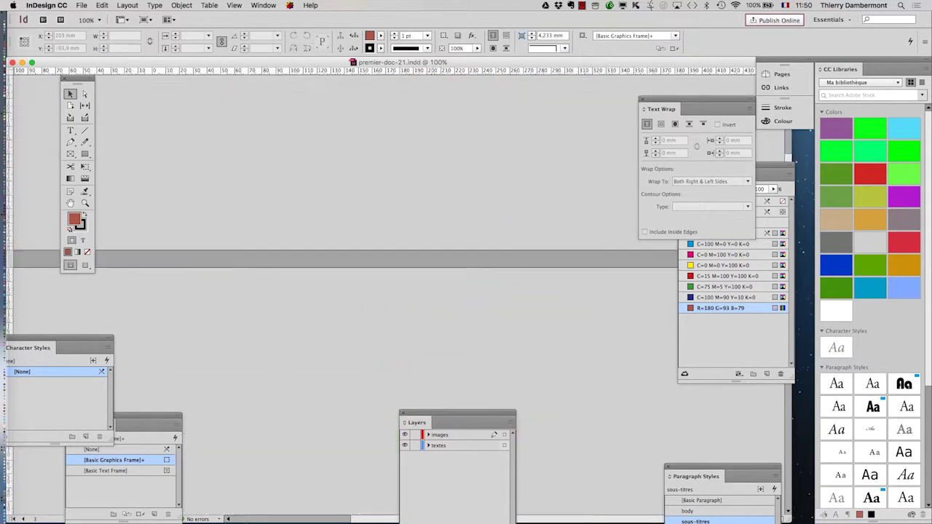
scroll(357, 241, "up", 5)
scroll(357, 240, "up", 5)
scroll(357, 240, "up", 5)
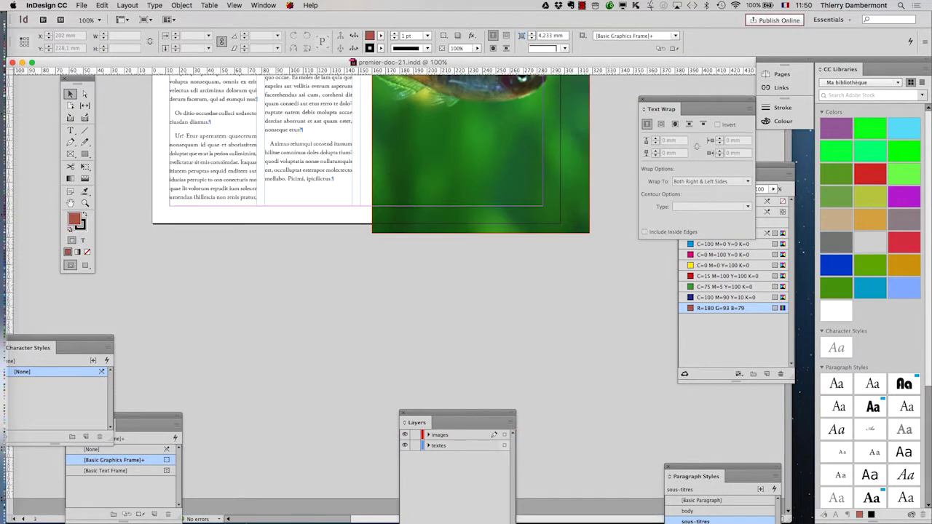
scroll(481, 322, "up", 5)
scroll(481, 321, "down", 5)
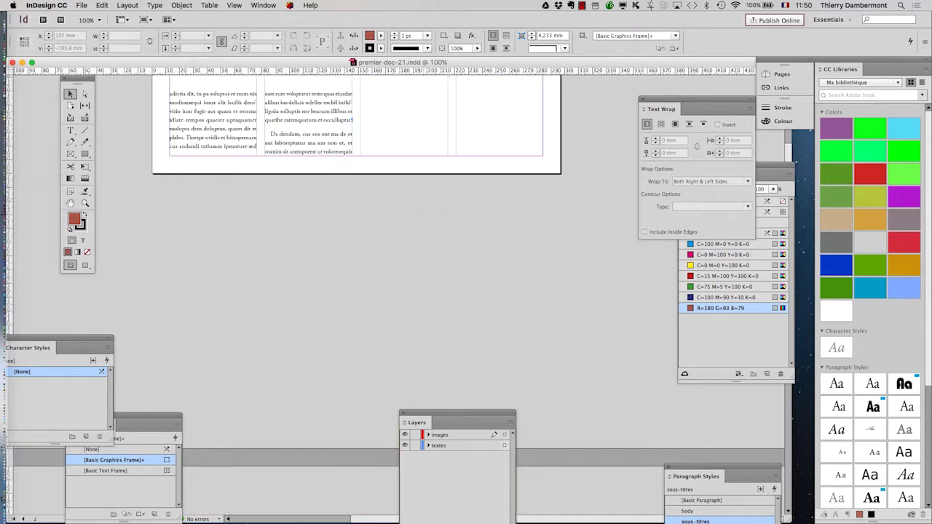
scroll(364, 306, "down", 5)
Select the fish-in-hand photo and zoom in to 150%
left_click(260, 320)
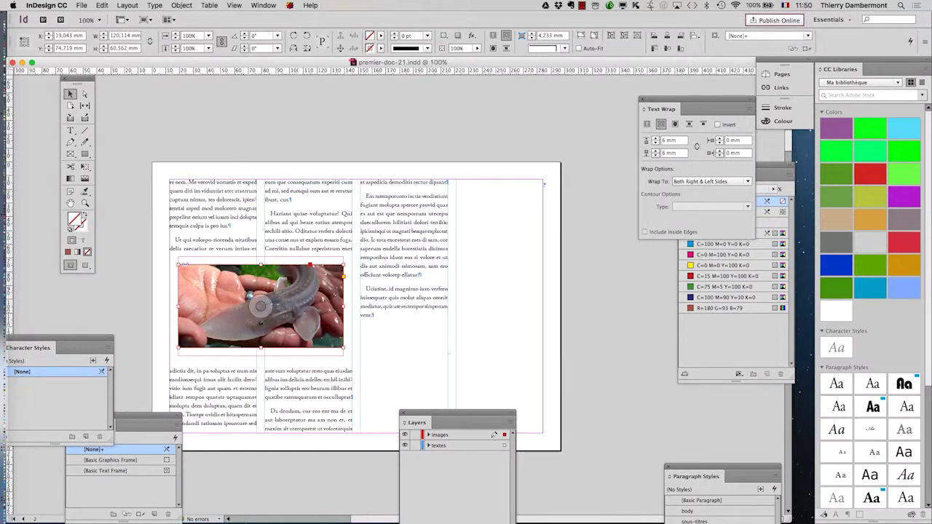
key("super+equal")
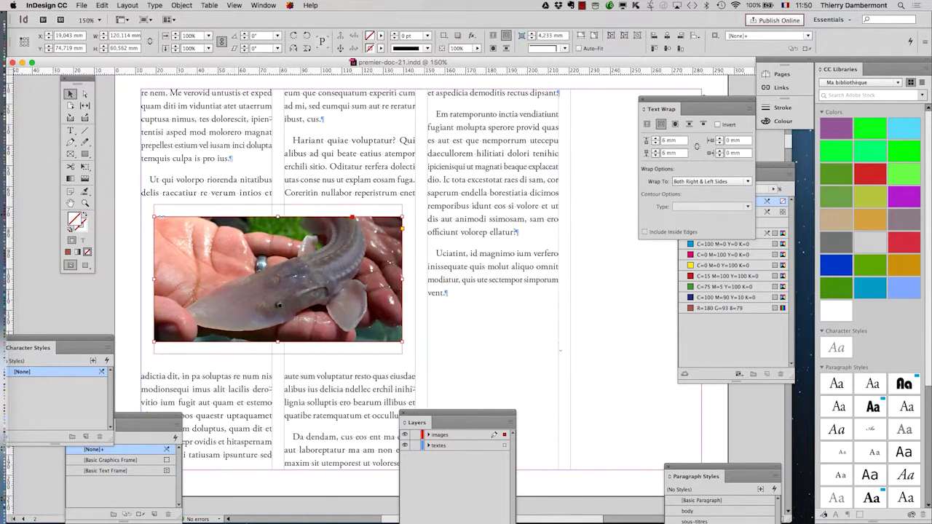
scroll(277, 277, "down", 1)
left_click(182, 5)
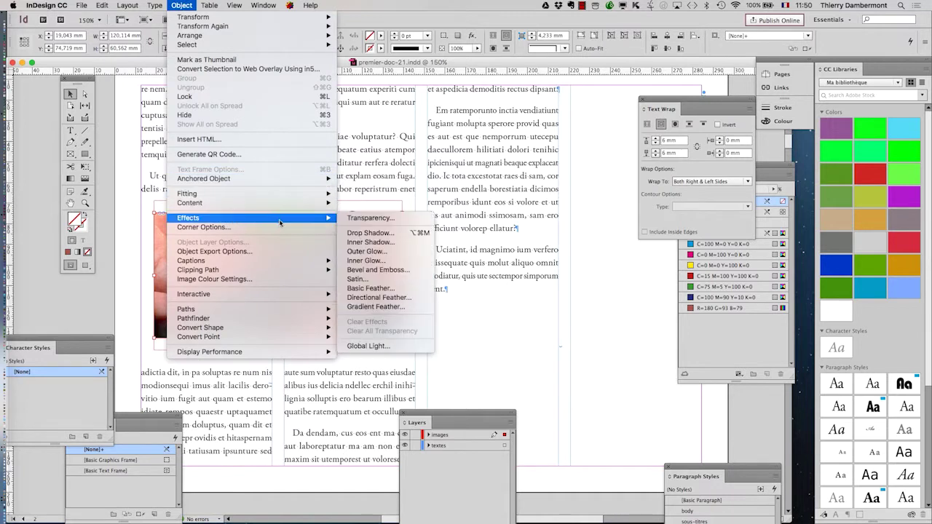
mouse_move(131, 216)
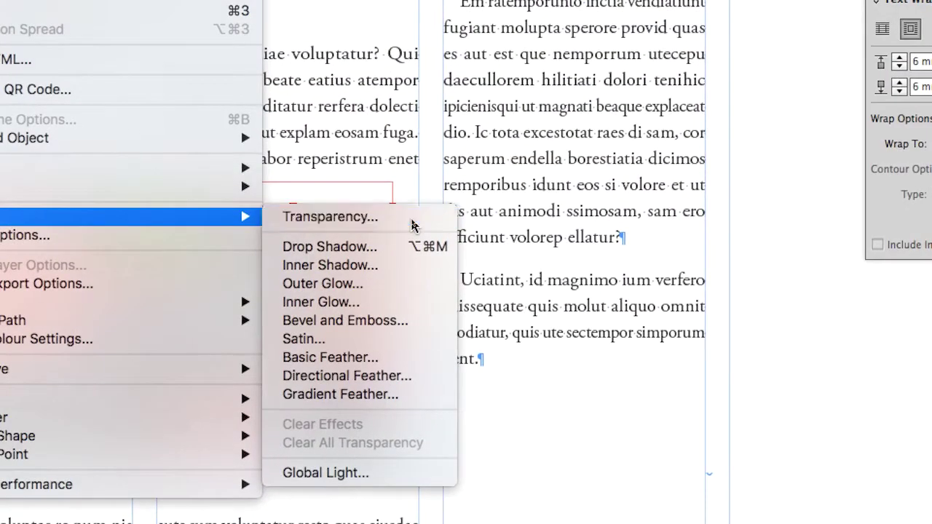
Open the fish photo's Transparency effect settings with Preview turned on
left_click(411, 222)
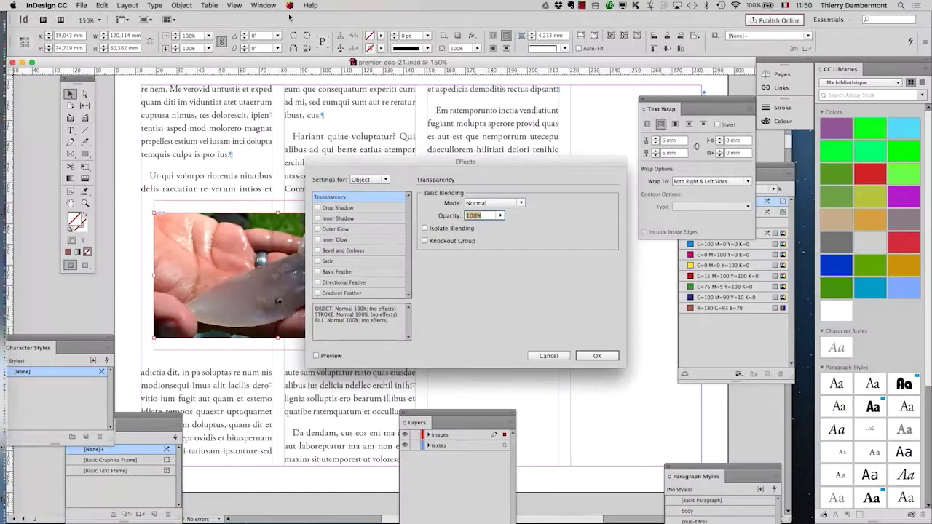
left_click(263, 5)
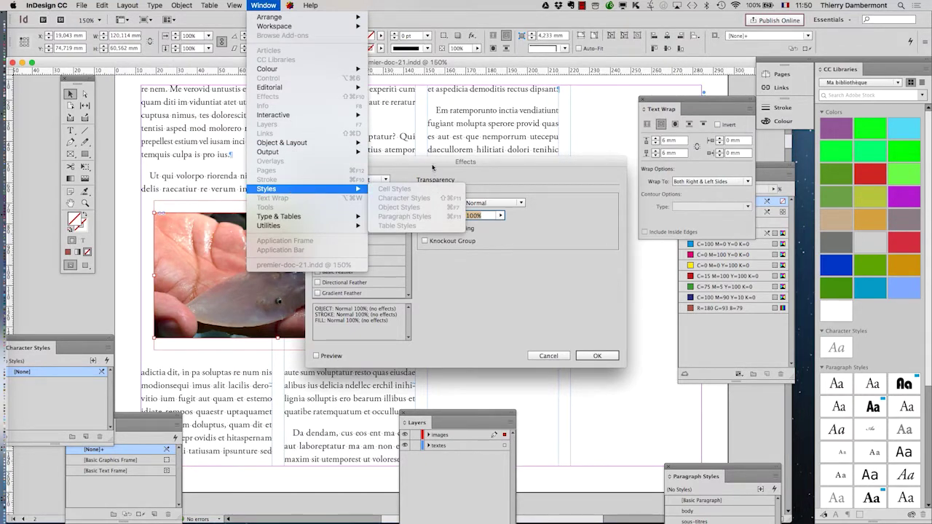
left_click(270, 6)
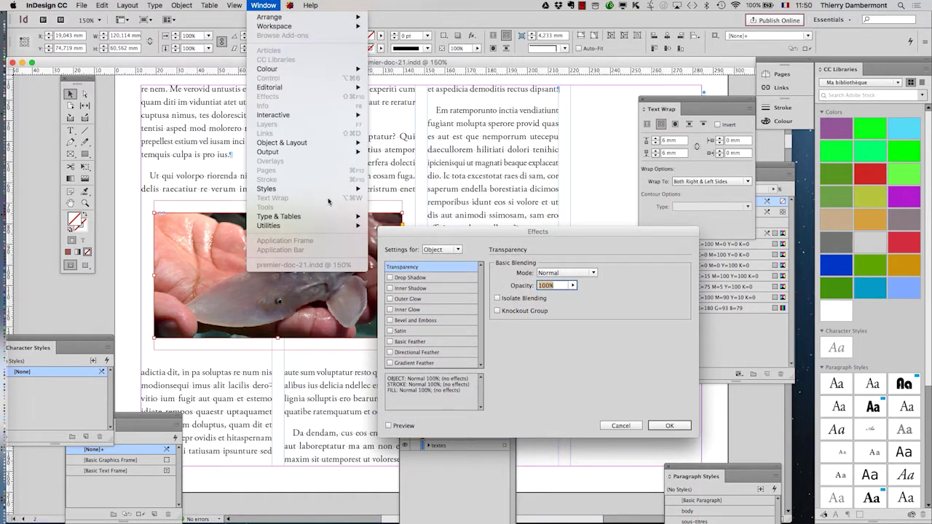
mouse_move(268, 151)
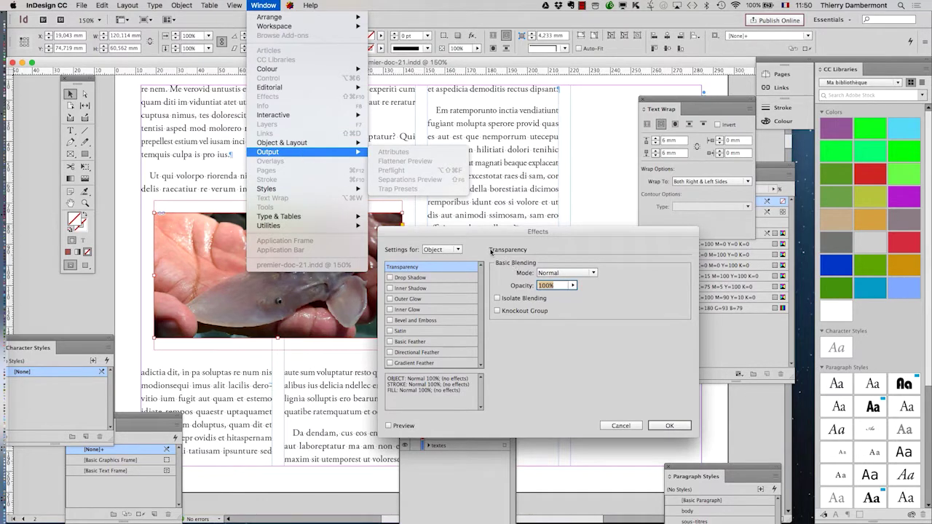
left_click(462, 243)
left_click_drag(466, 234, 517, 110)
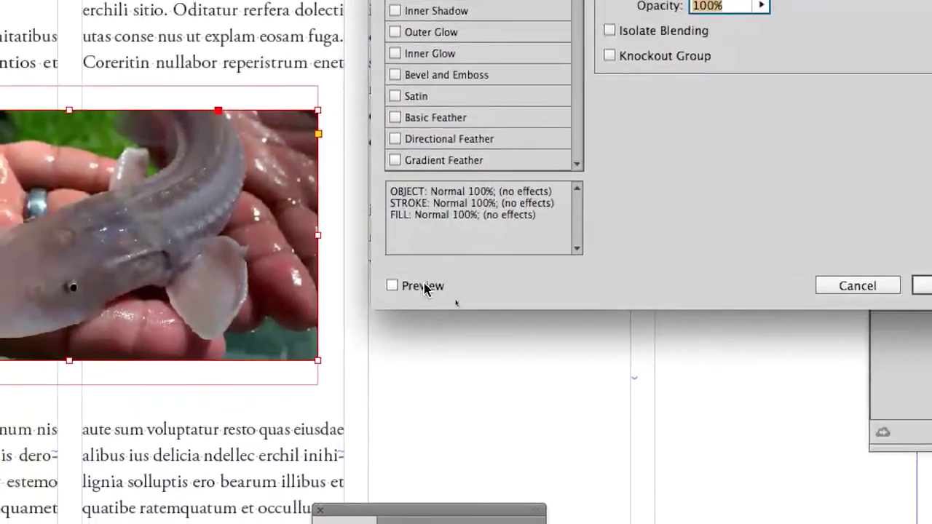
left_click(425, 287)
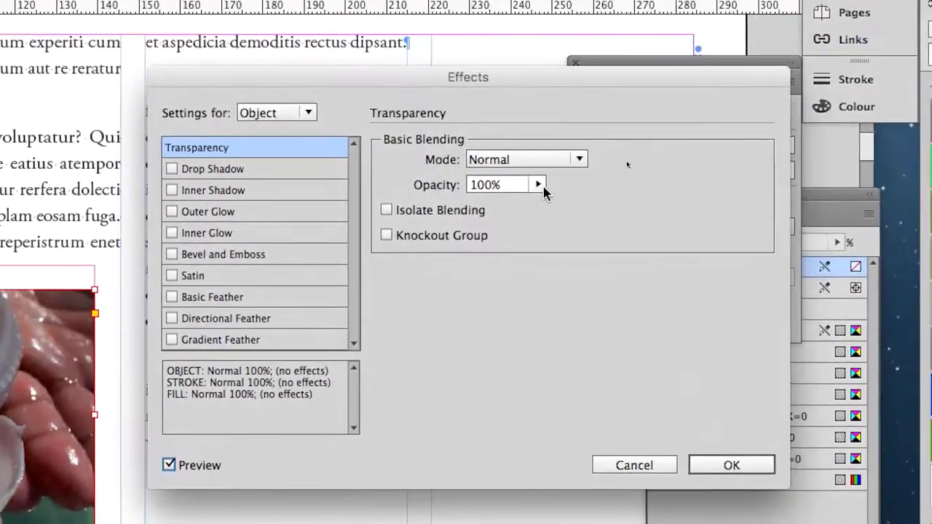
Try lowering the fish photo's opacity to around 48% with the slider
left_click(539, 185)
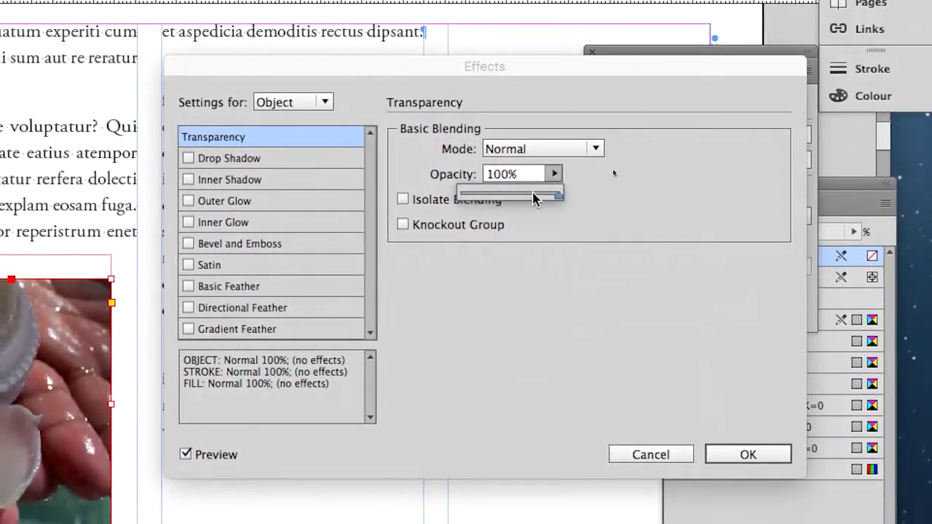
left_click_drag(544, 194, 517, 198)
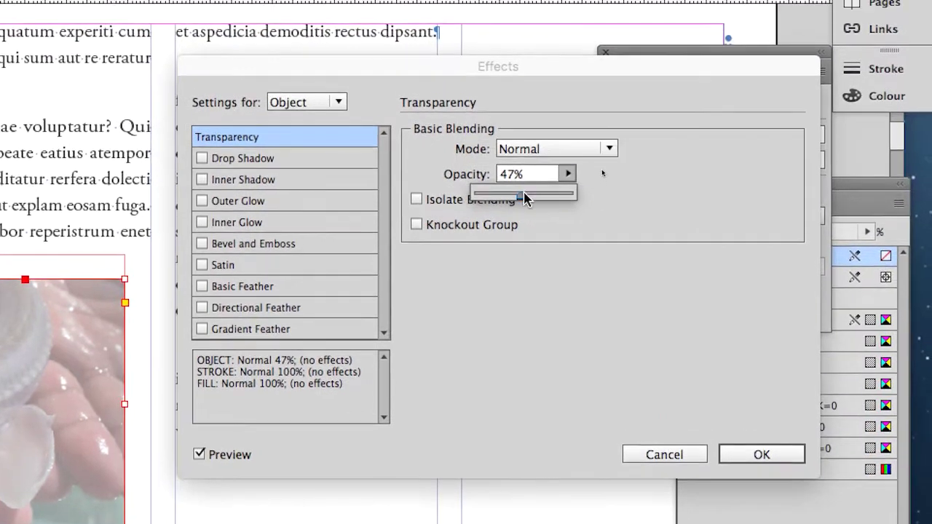
left_click_drag(520, 197, 572, 192)
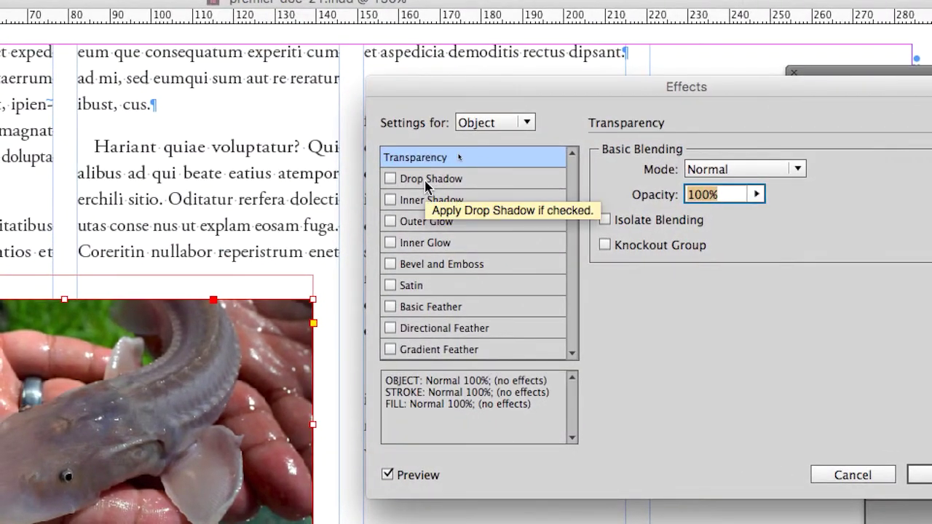
Add a drop shadow to the fish photo and close the Effects dialog
left_click(426, 183)
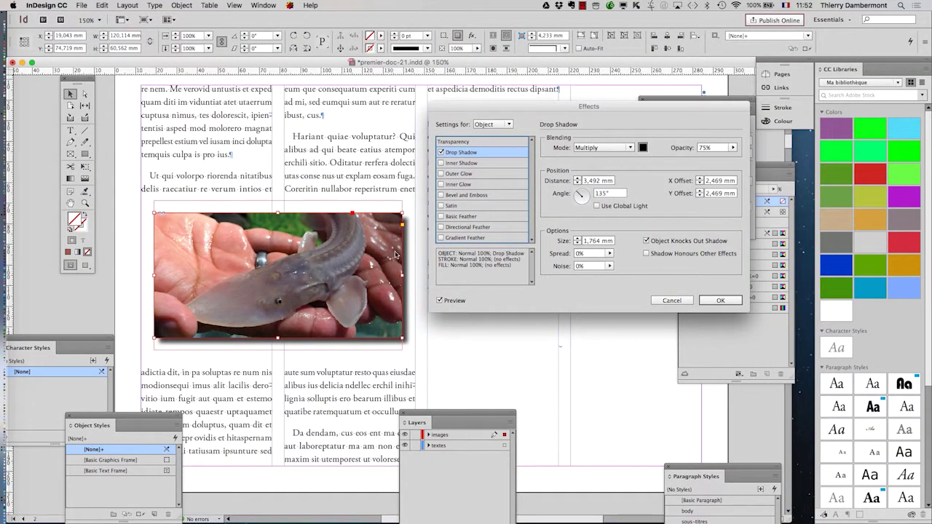
left_click(722, 300)
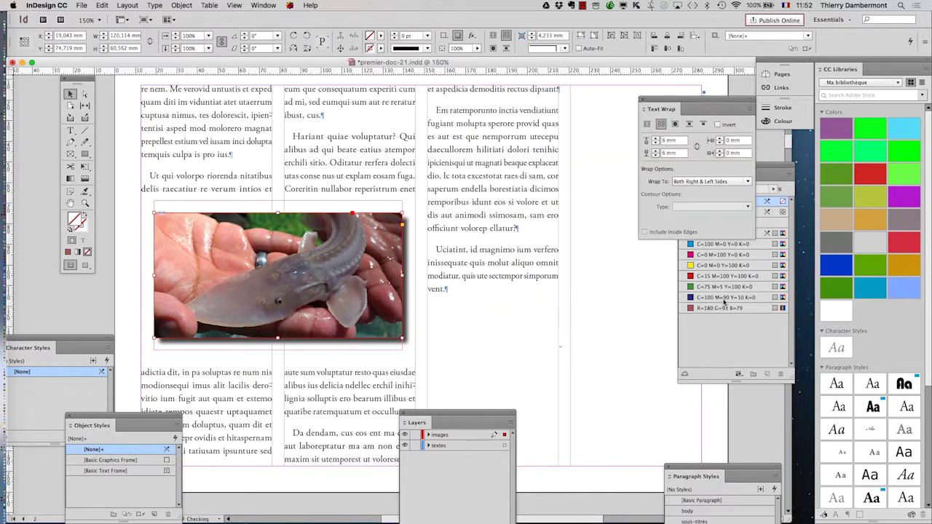
scroll(235, 284, "up", 2)
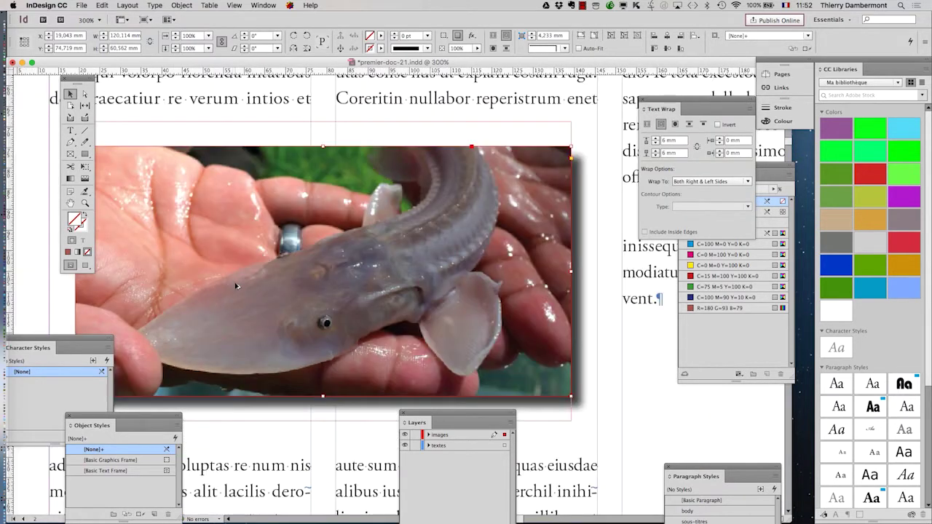
scroll(235, 287, "down", 1)
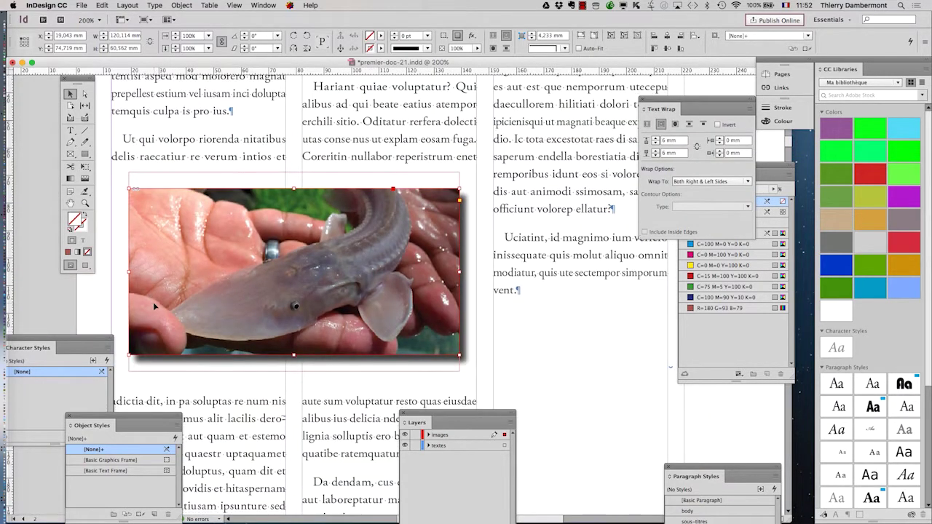
Move the Tools panel lower on the left and select the fish photo frame
scroll(153, 304, "down", 2)
left_click_drag(84, 80, 57, 89)
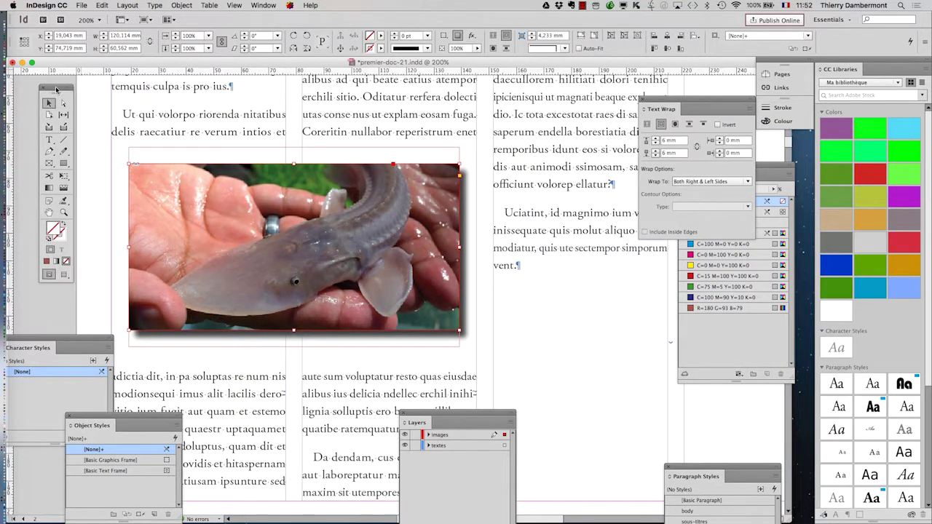
left_click(144, 203)
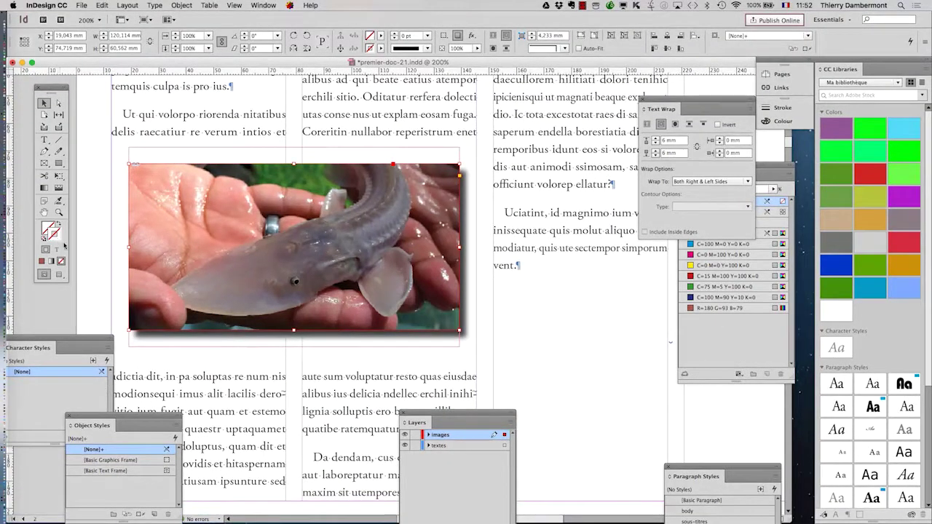
Float the Swatches panel beside the fish photo
left_click_drag(775, 168, 749, 298)
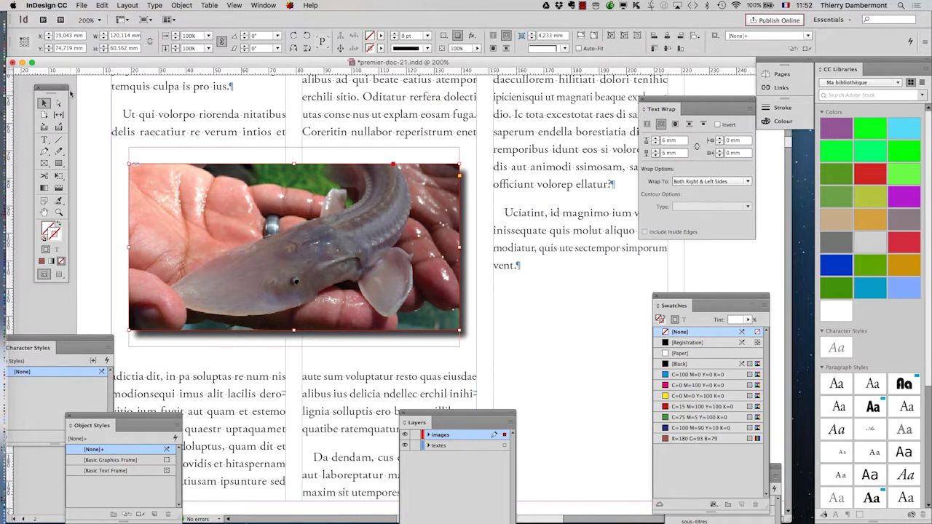
left_click_drag(55, 88, 83, 108)
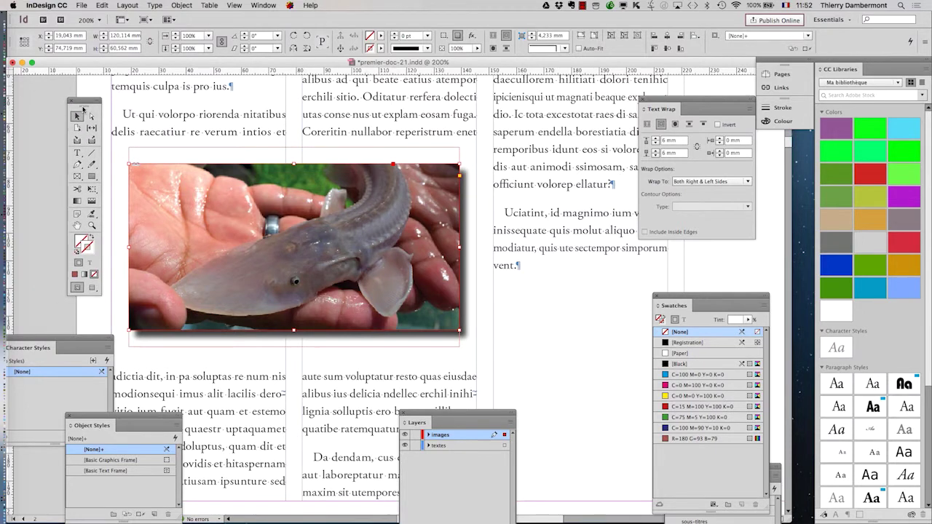
mouse_move(670, 298)
left_mouse_down()
mouse_move(471, 117)
mouse_move(502, 113)
left_mouse_up()
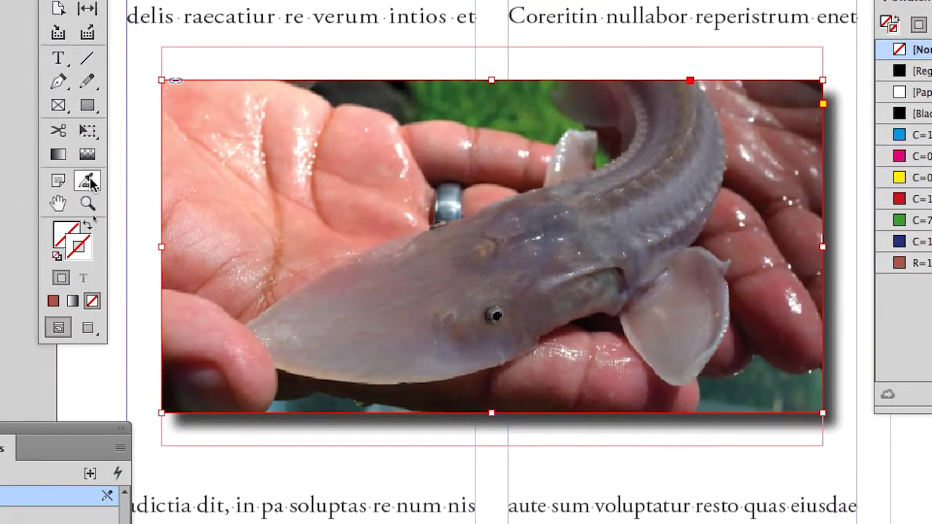
Switch to the Eyedropper Tool from the Colour Theme tool flyout
left_click(91, 184)
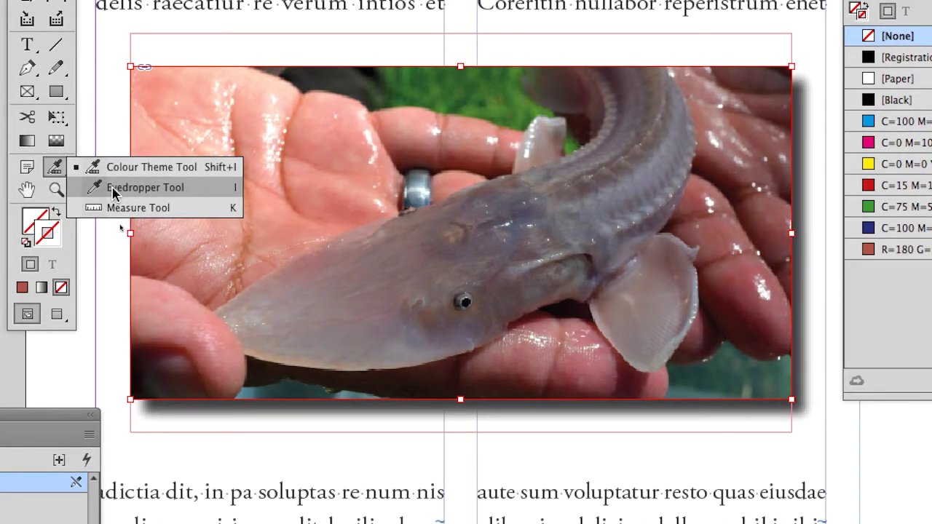
left_click(114, 189)
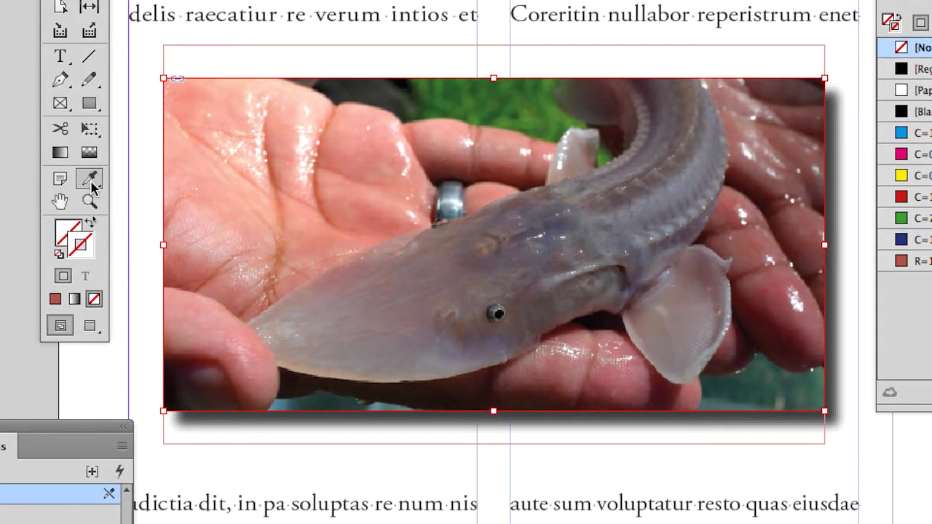
left_click(92, 188)
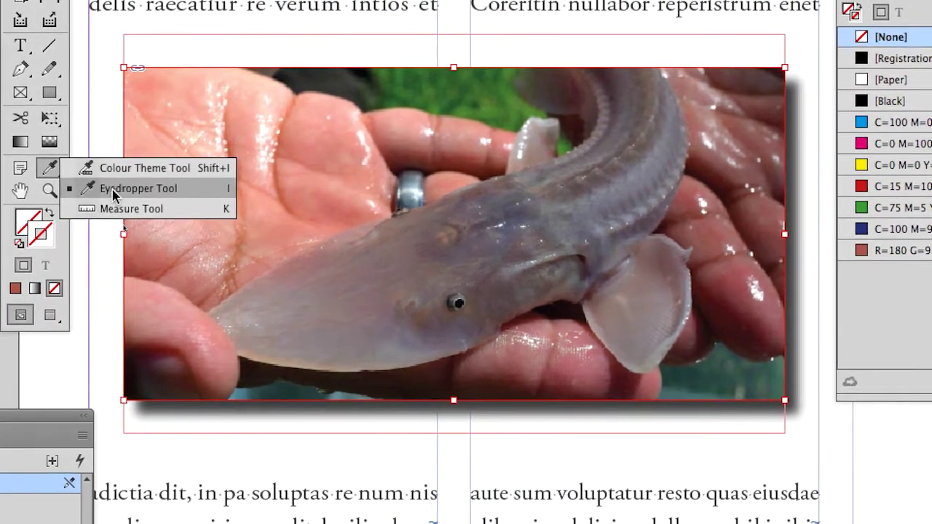
left_click(115, 189)
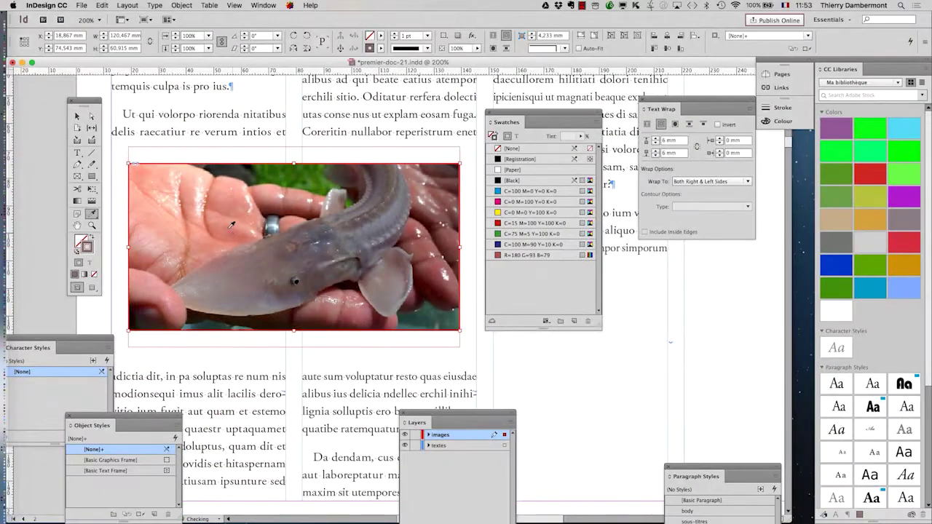
Sample hand, dark and fish-body colours from the photo, then shift the Swatches panel
left_click(232, 225)
left_click(210, 211)
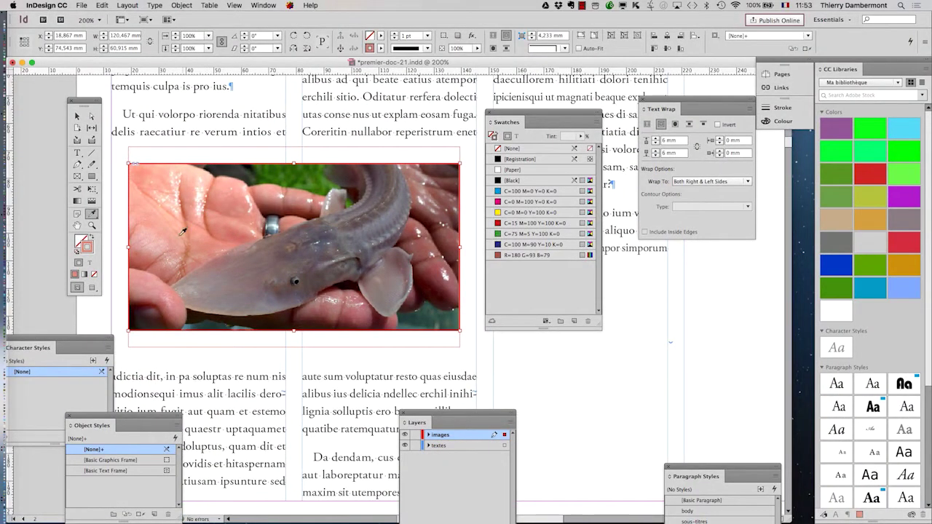
left_click(182, 251)
left_click(208, 243)
left_click(240, 273)
left_click(354, 273)
left_click(346, 310)
left_click(378, 259)
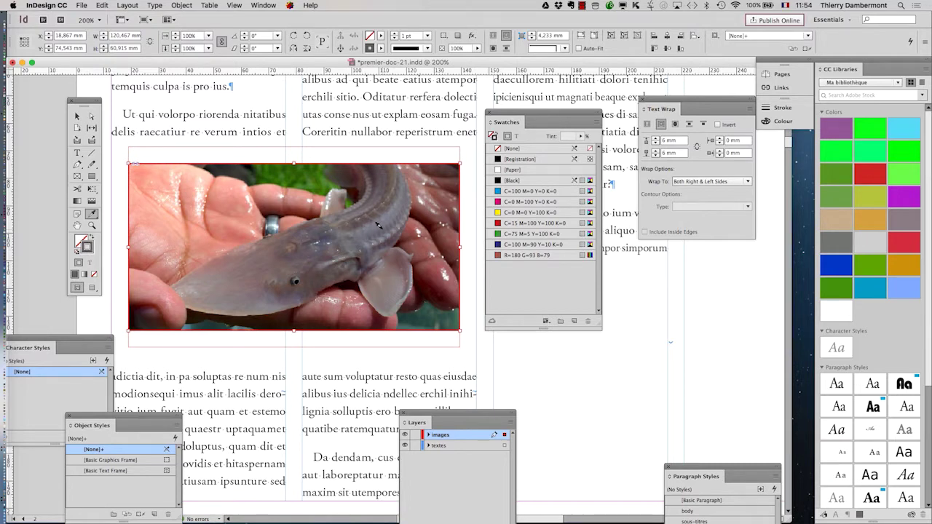
mouse_move(523, 112)
left_mouse_down()
mouse_move(677, 268)
mouse_move(514, 121)
left_mouse_up()
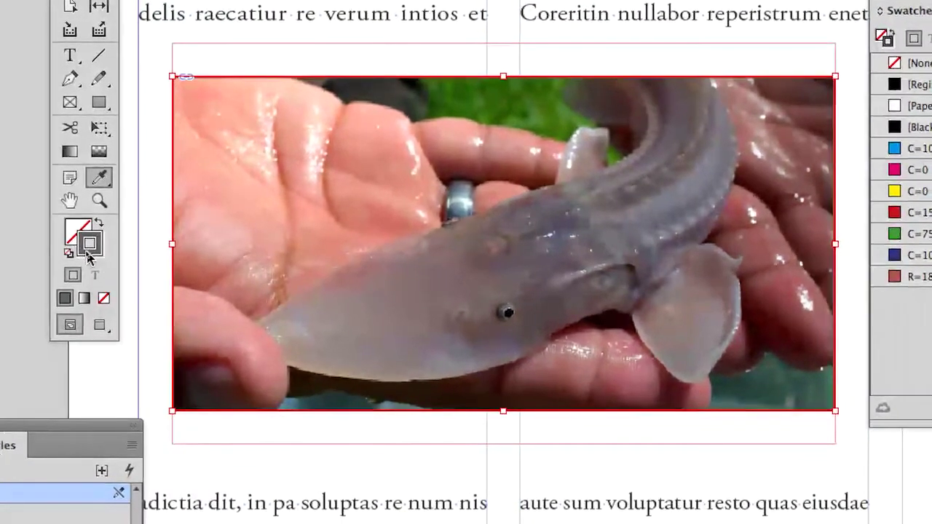
Add the sampled grey R=107 G=103 B=102 as a new RGB swatch
double_click(90, 249)
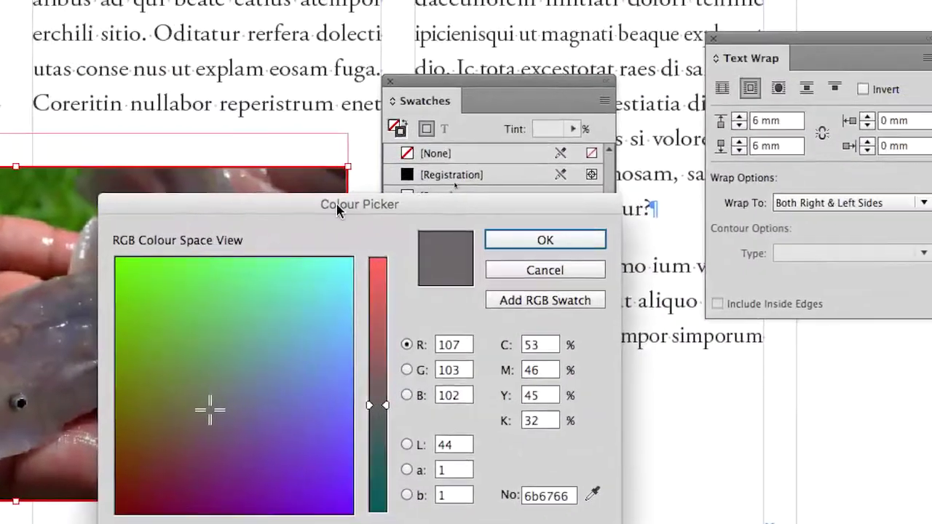
left_click_drag(418, 215, 376, 190)
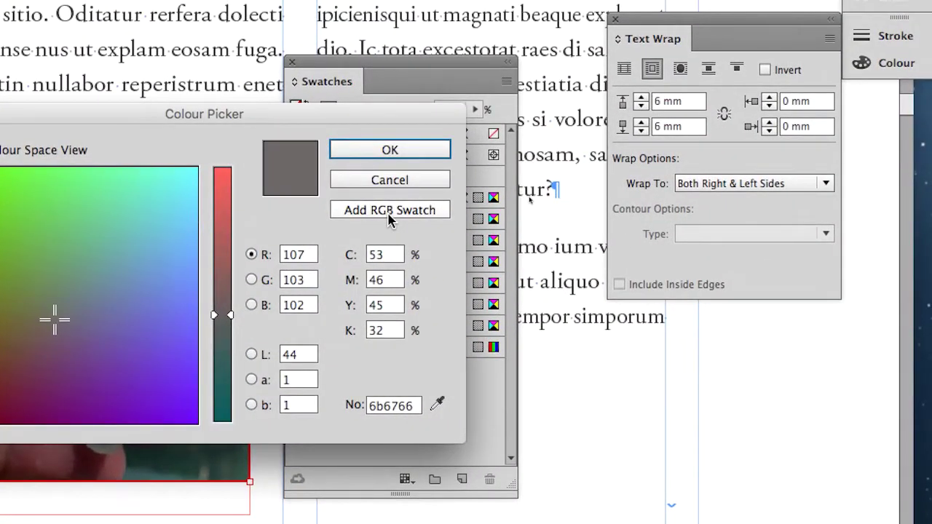
left_click(390, 211)
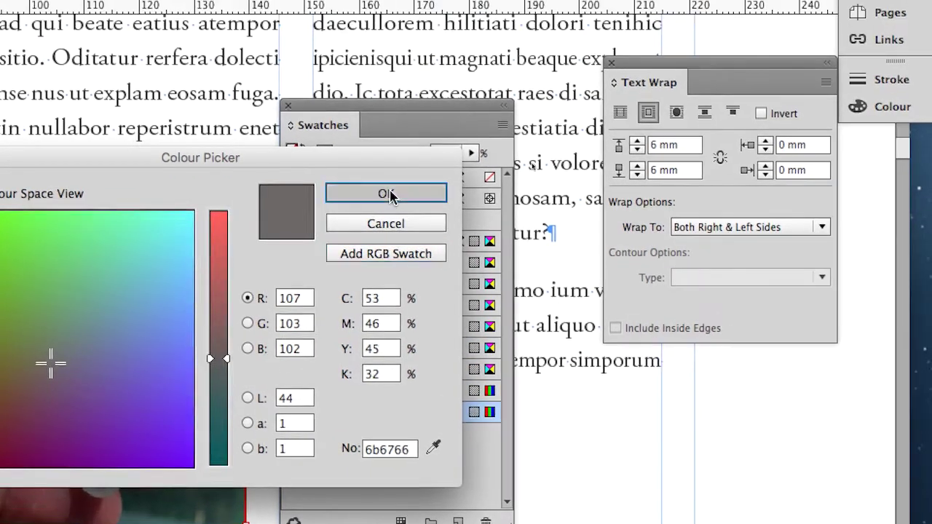
left_click(390, 149)
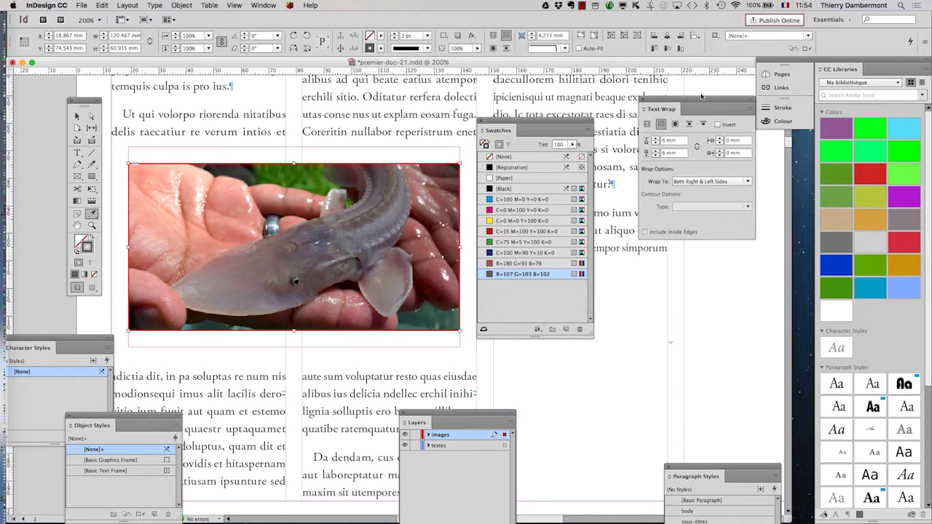
Move the Text Wrap panel lower and the Swatches panel to the bottom left
left_click(589, 132)
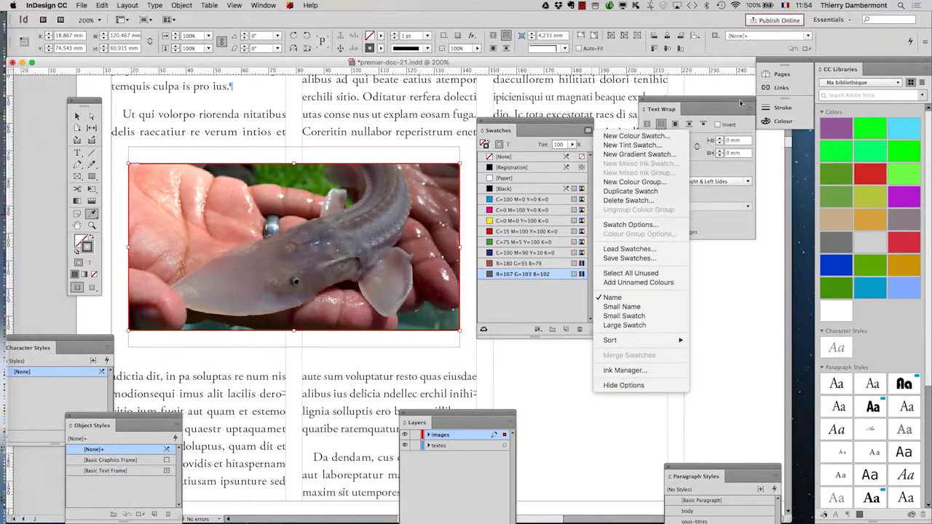
left_click(723, 103)
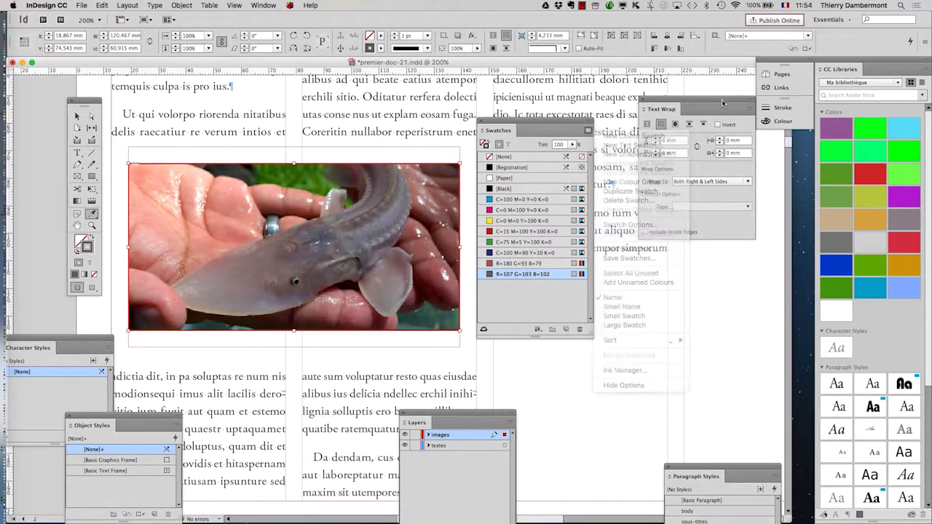
left_click_drag(723, 103, 765, 227)
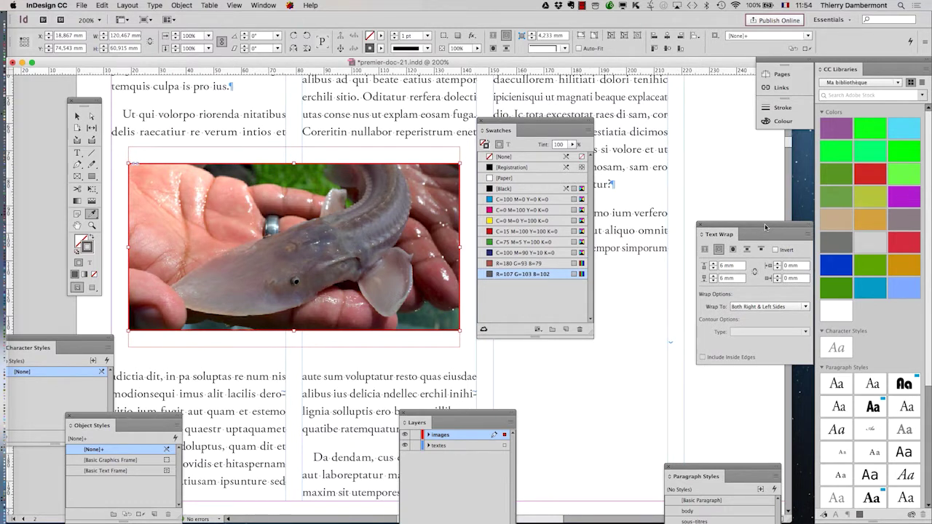
left_click_drag(541, 125, 266, 464)
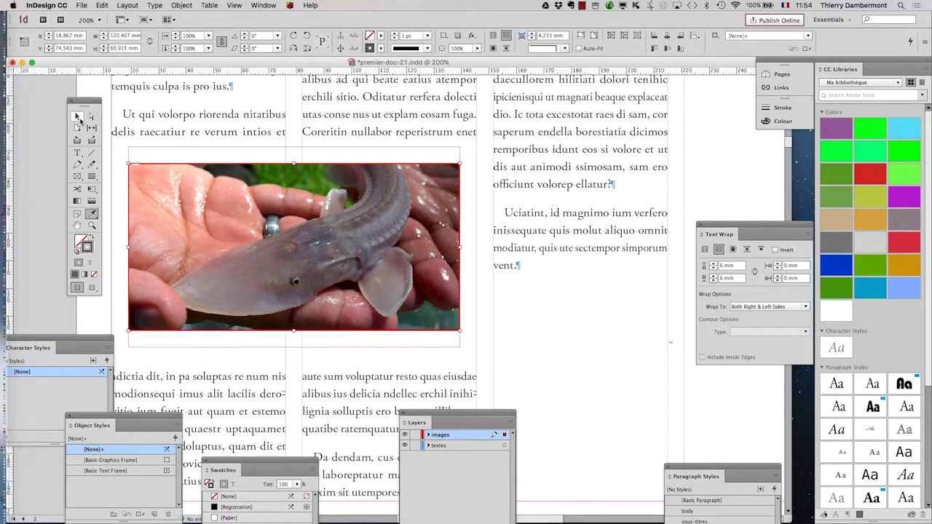
left_click(77, 116)
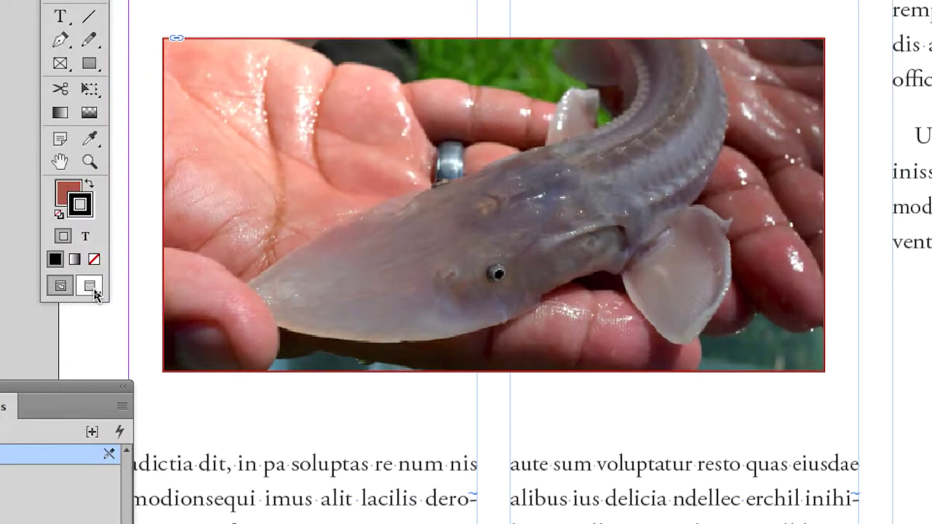
left_click(95, 291)
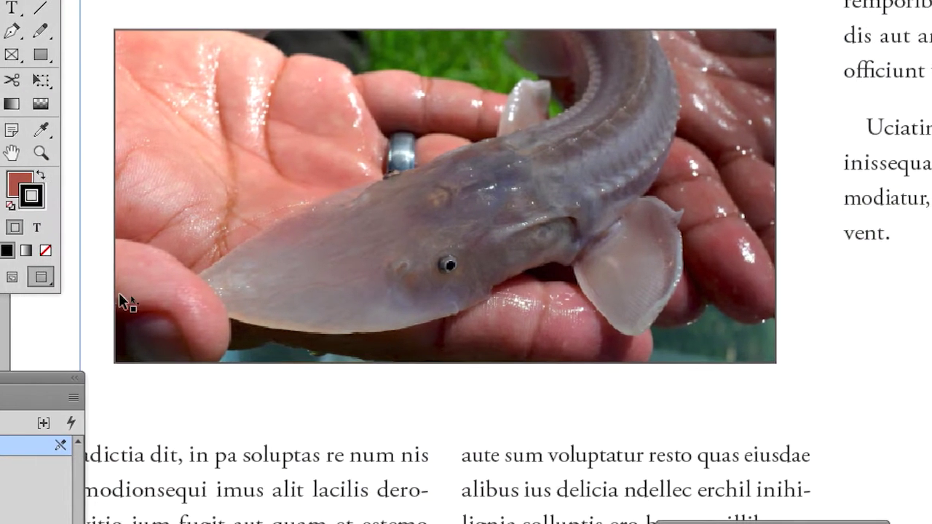
left_click(172, 305)
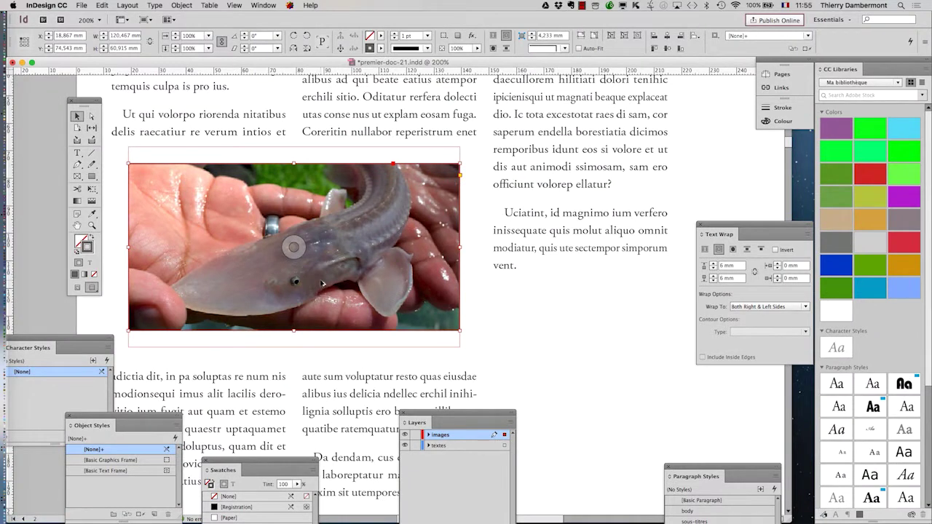
key("super+minus")
left_click(107, 323)
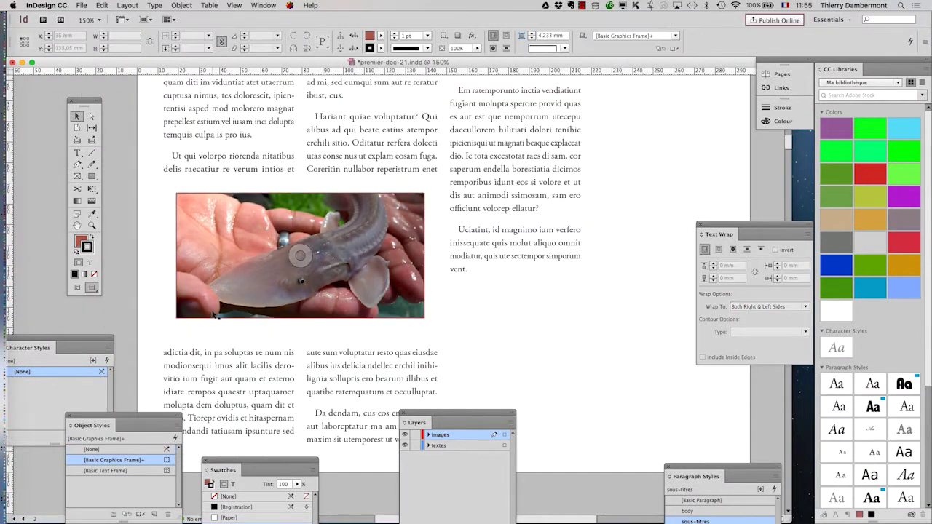
With the fish photo selected, drag the Layers panel to the lower right, then deselect
left_click(214, 315)
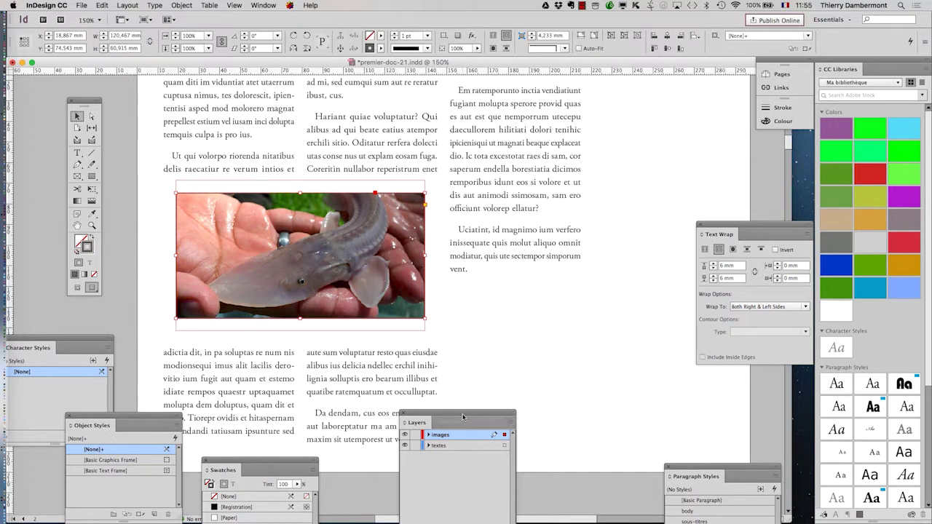
mouse_move(462, 417)
left_mouse_down()
mouse_move(577, 449)
mouse_move(593, 466)
left_mouse_up()
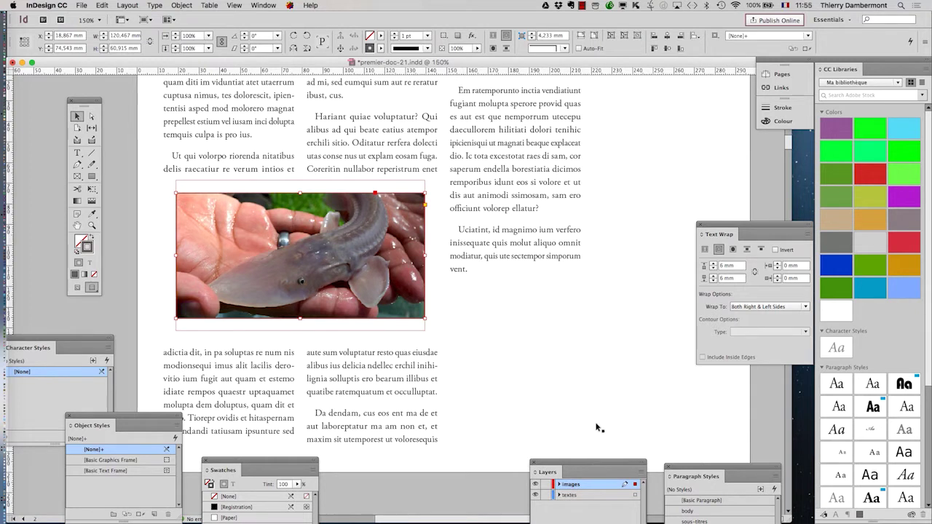
mouse_move(300, 255)
left_click(147, 220)
Open the Stroke panel from the Window menu and float it beside the fish photo
left_click(253, 5)
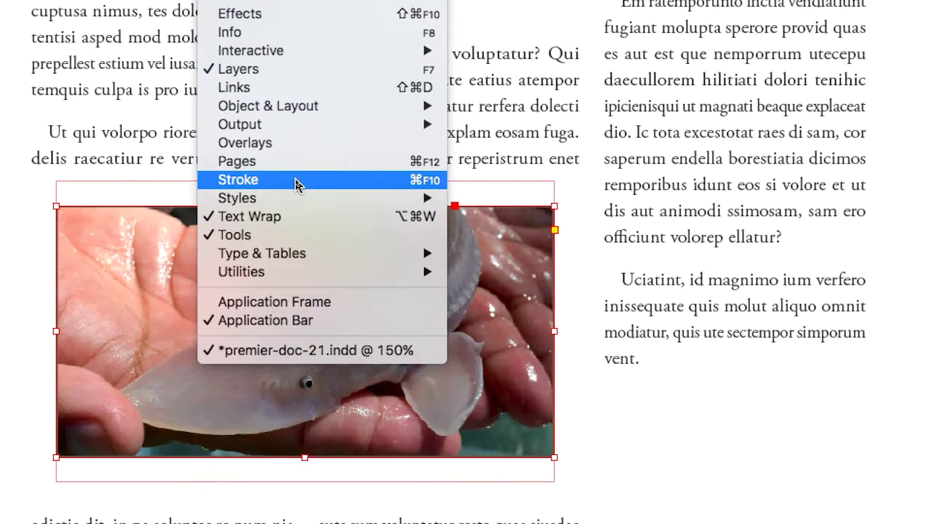
left_click(295, 182)
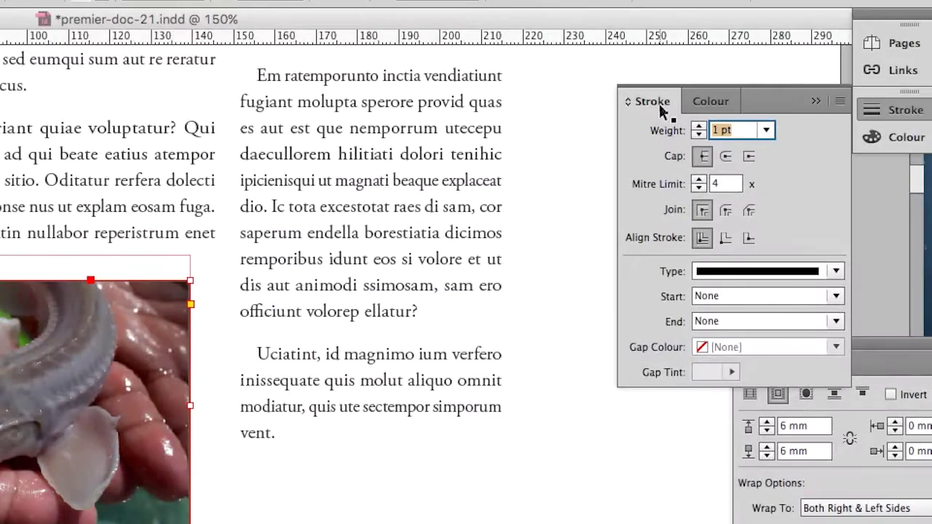
left_click_drag(661, 109, 311, 220)
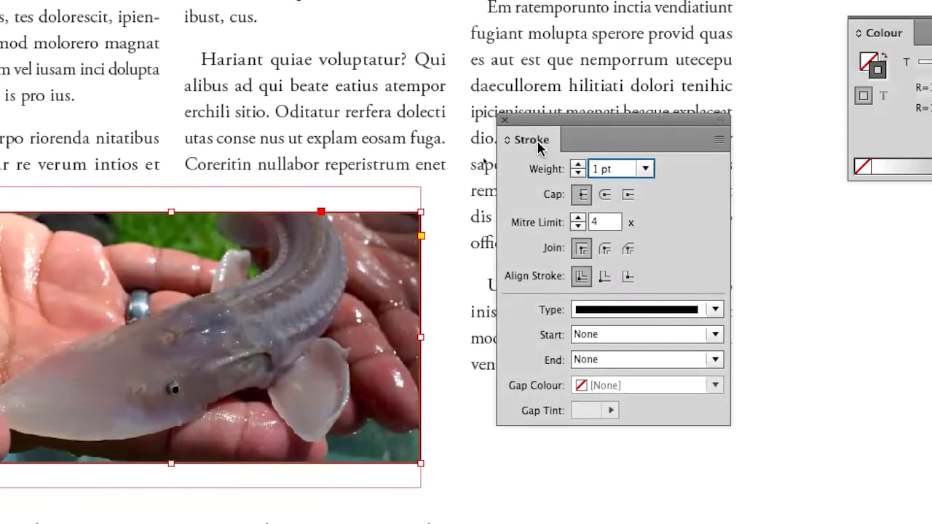
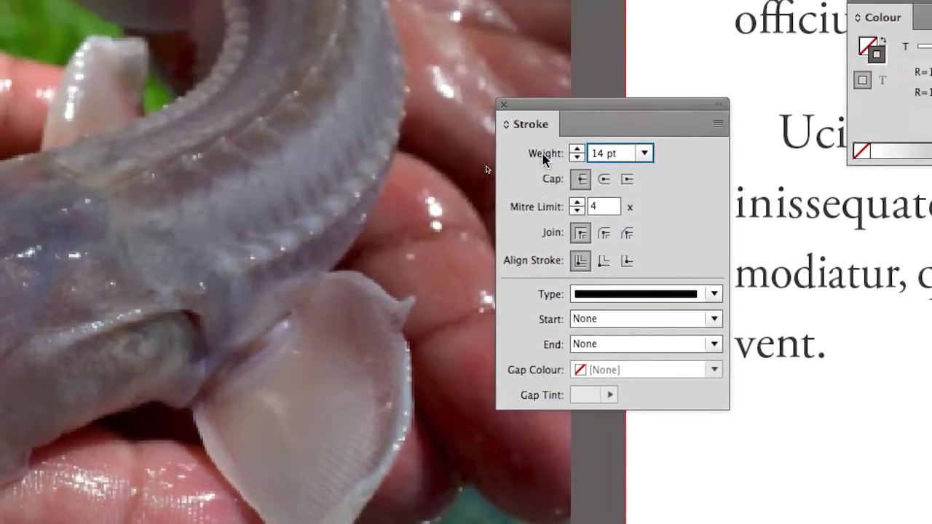
Align the fish photo's 14 pt stroke outside its frame, after trying Inside and Center
left_click_drag(546, 1, 531, 215)
scroll(551, 260, "down", 2)
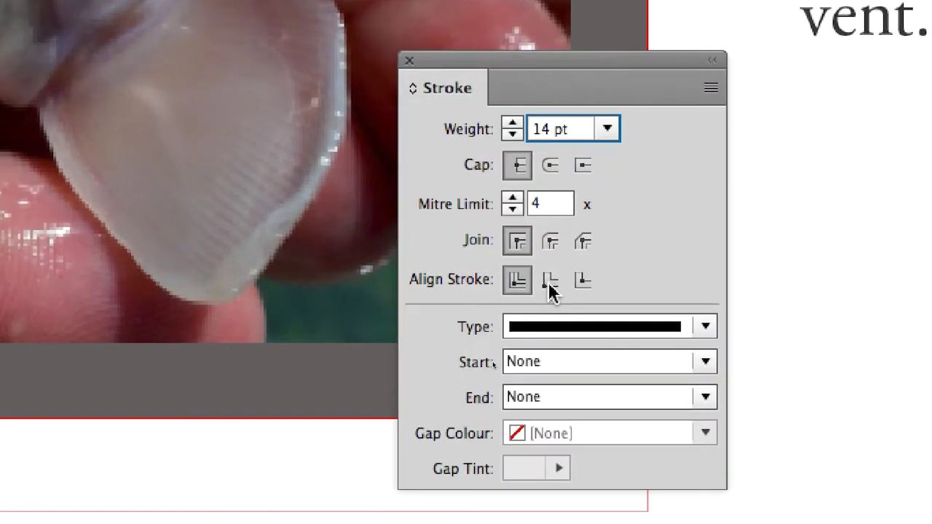
left_click(550, 286)
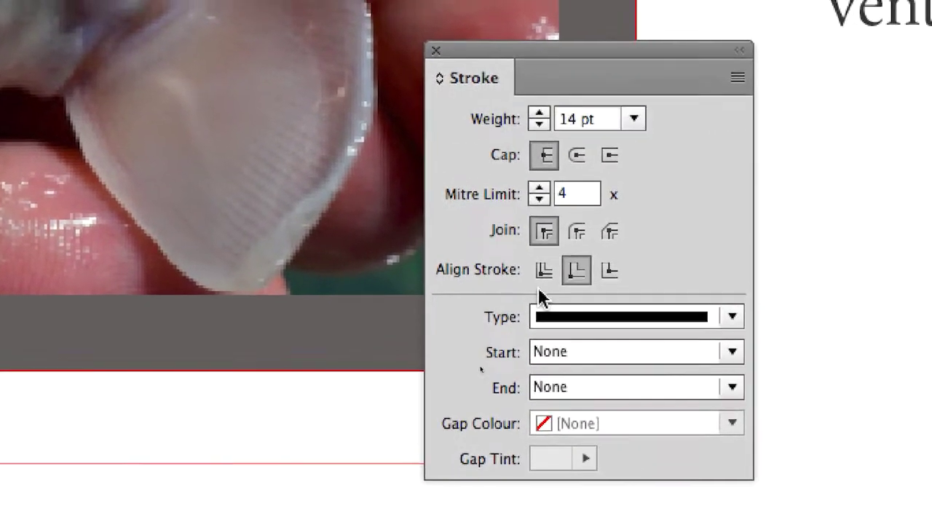
left_click(543, 273)
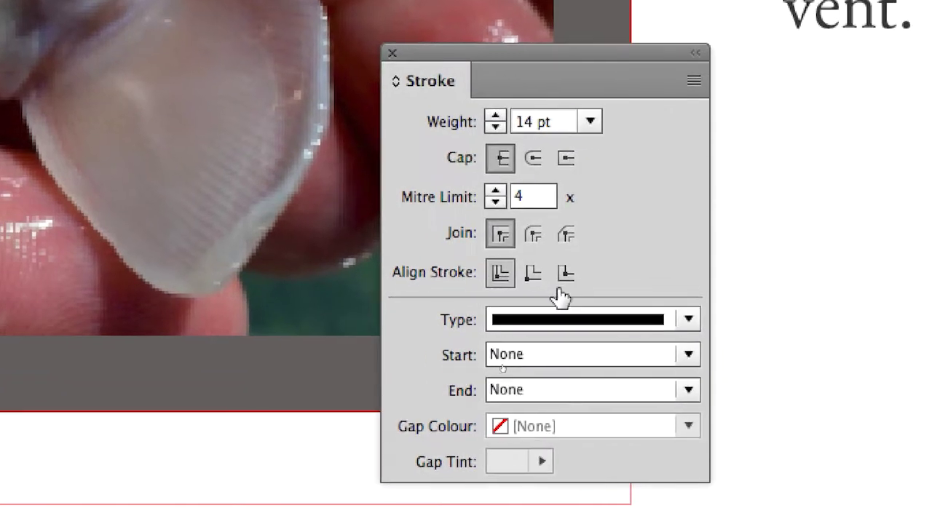
left_click(562, 286)
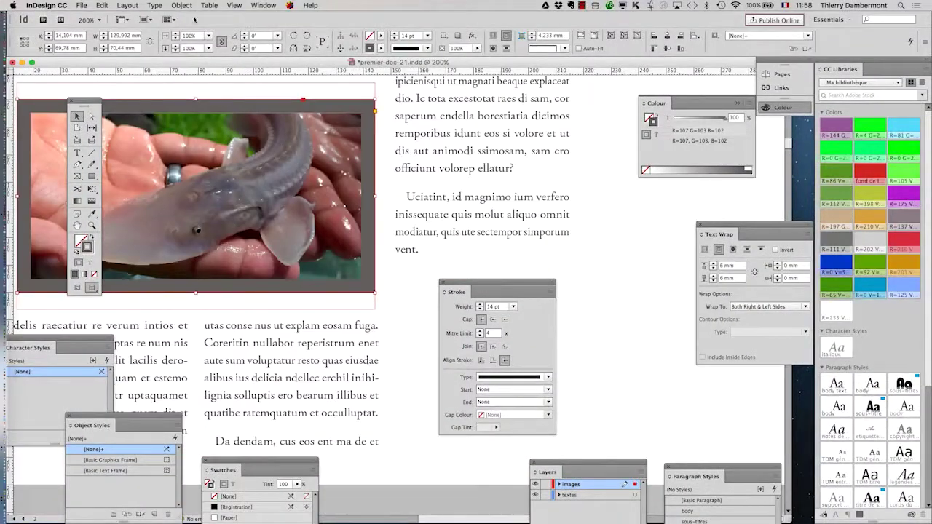
Add a Drop Shadow effect to the fish photo from Object > Effects
left_click(181, 5)
mouse_move(188, 218)
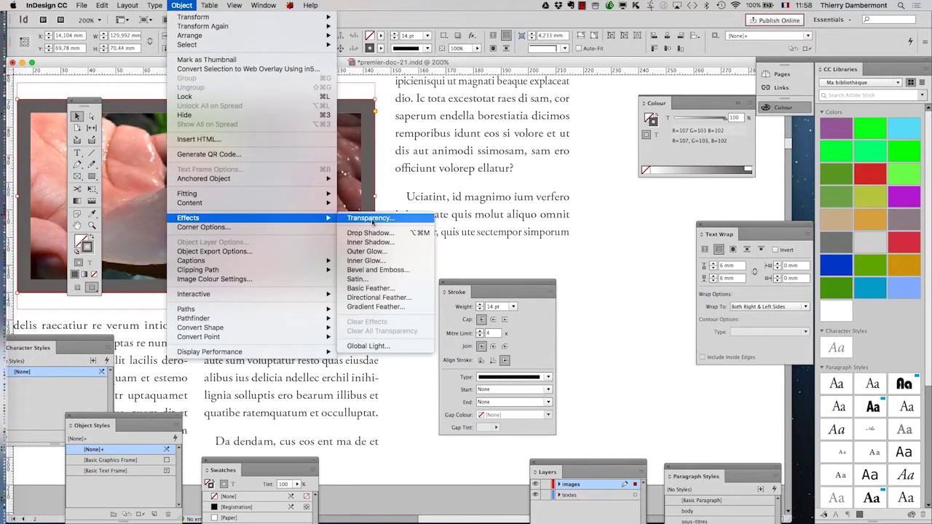
left_click(410, 264)
key("super+minus")
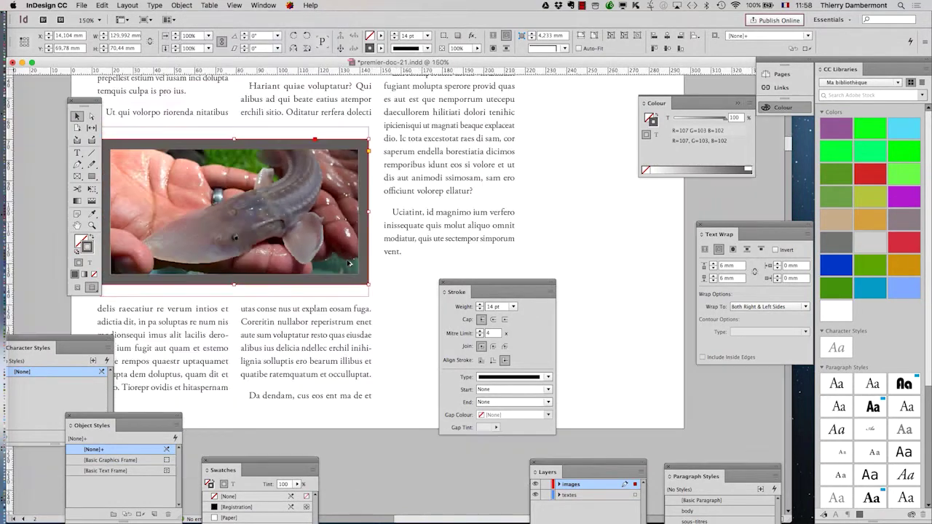
left_click_drag(86, 103, 48, 94)
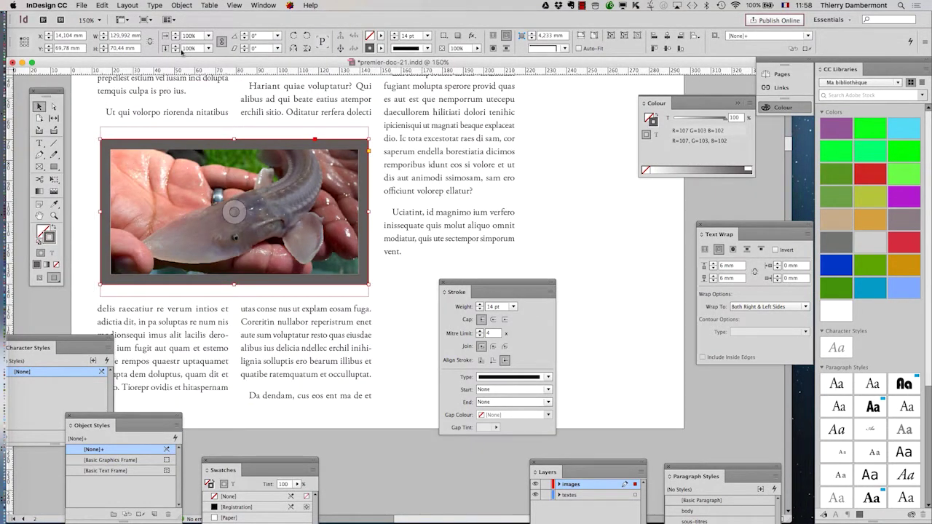
left_click(181, 5)
mouse_move(188, 218)
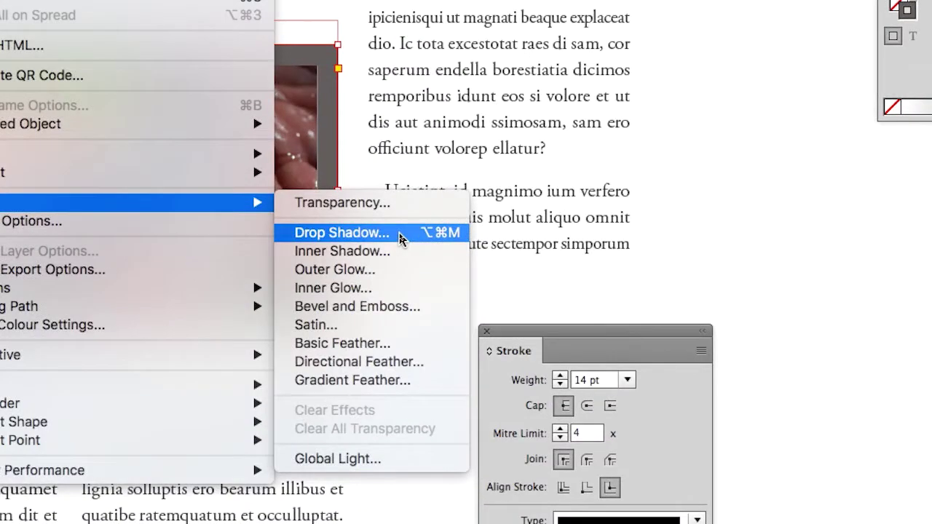
left_click(400, 239)
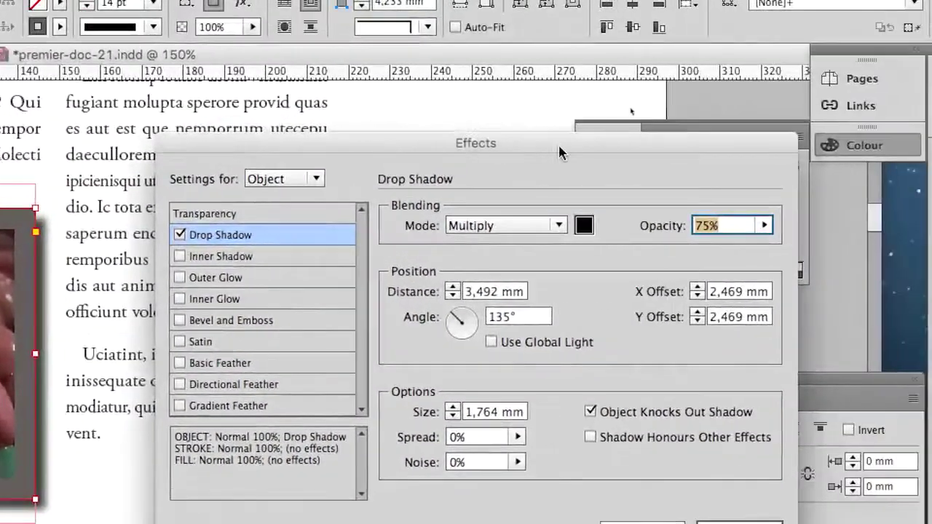
left_click_drag(557, 143, 266, 195)
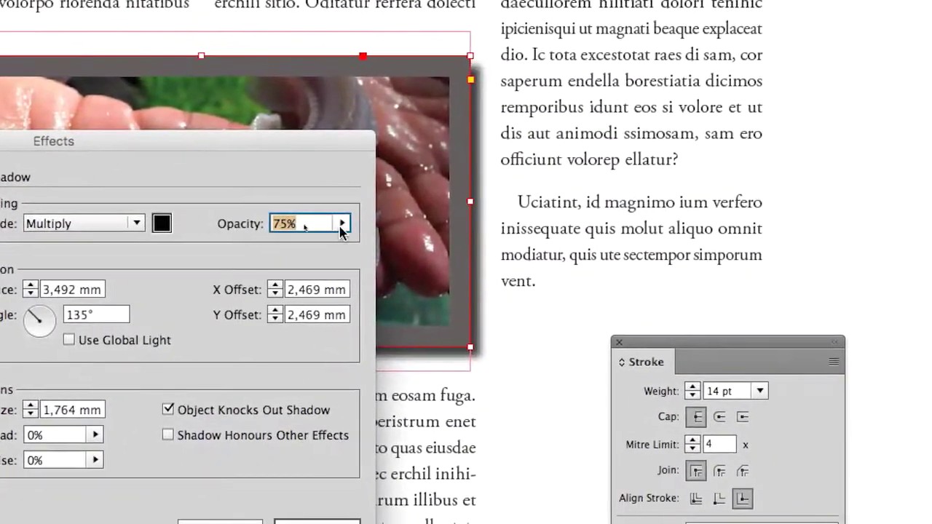
Set the drop shadow to 38% opacity, 5 mm distance and 2 mm size
left_click(366, 228)
mouse_move(346, 247)
left_mouse_down()
mouse_move(305, 249)
mouse_move(329, 238)
left_mouse_up()
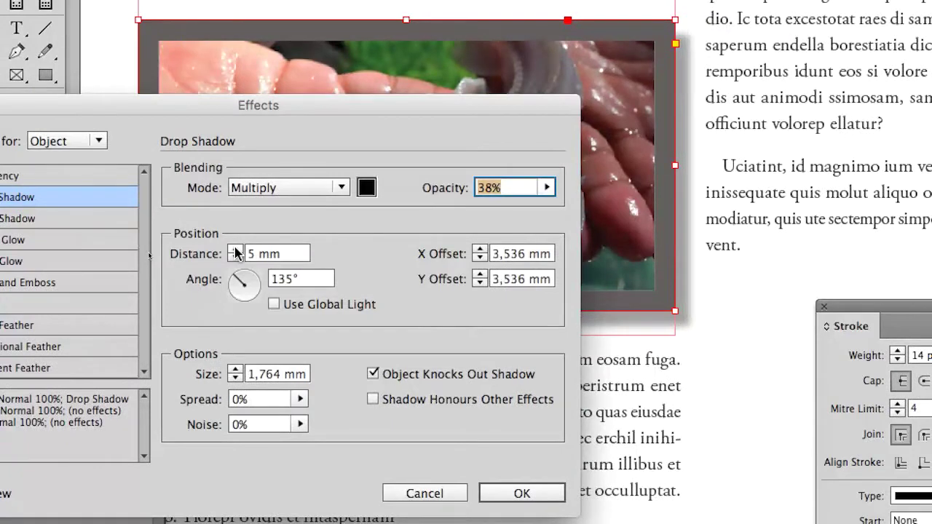
left_click(235, 250)
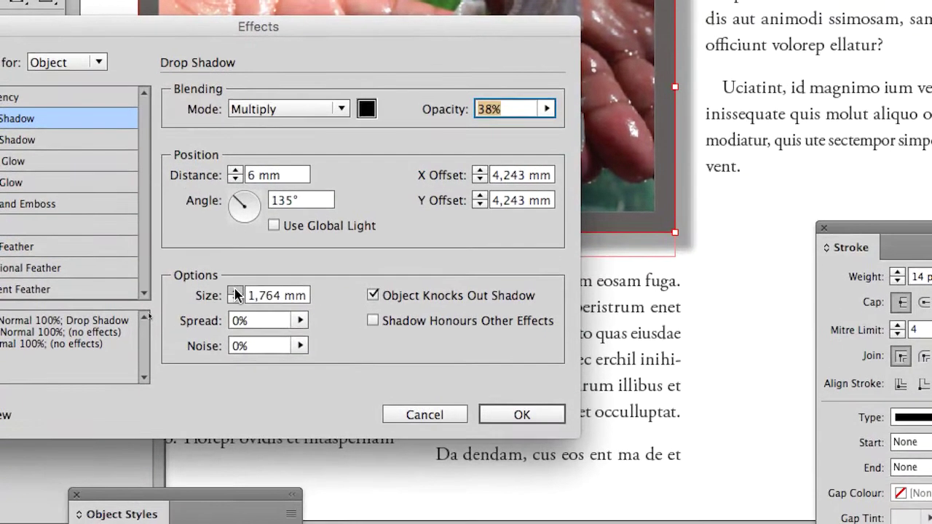
left_click(235, 292)
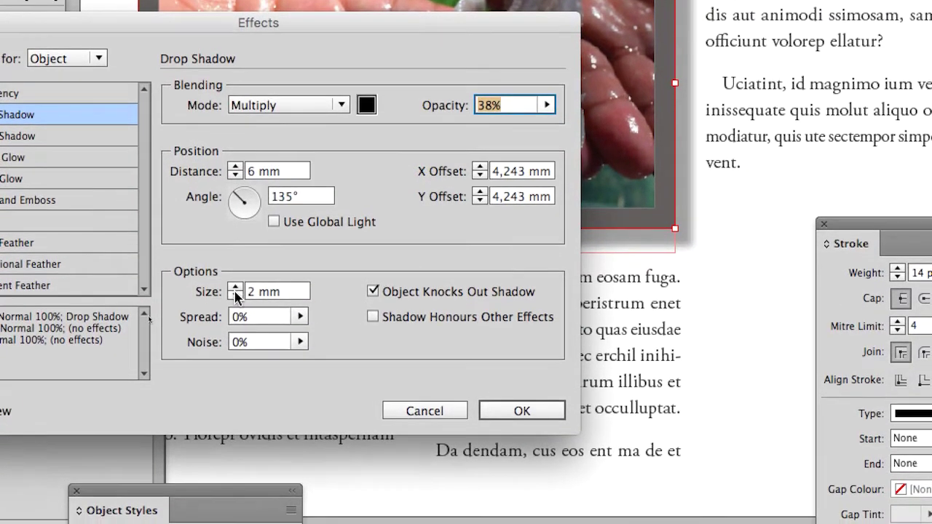
left_click(234, 295)
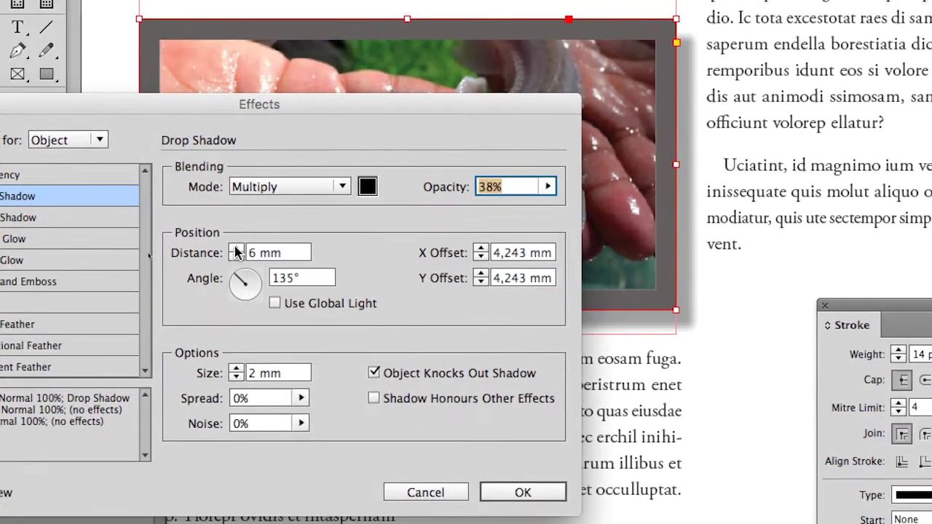
left_click(234, 180)
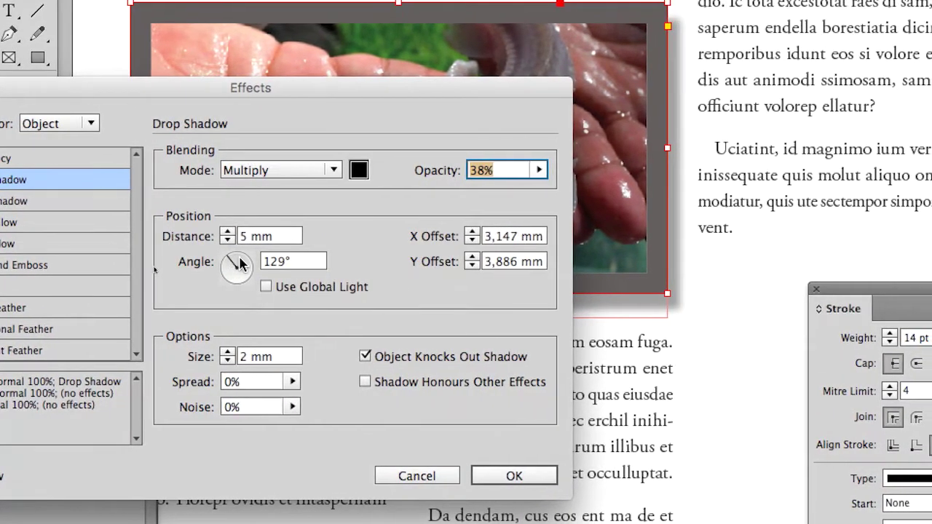
left_click_drag(240, 264, 237, 256)
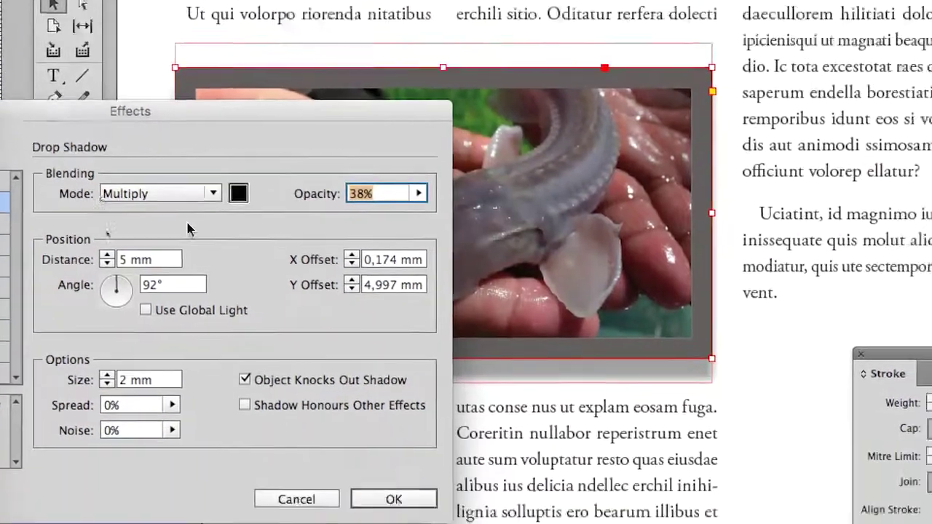
Make the shadow use global light at a 78° angle, silencing the warning
left_click(124, 286)
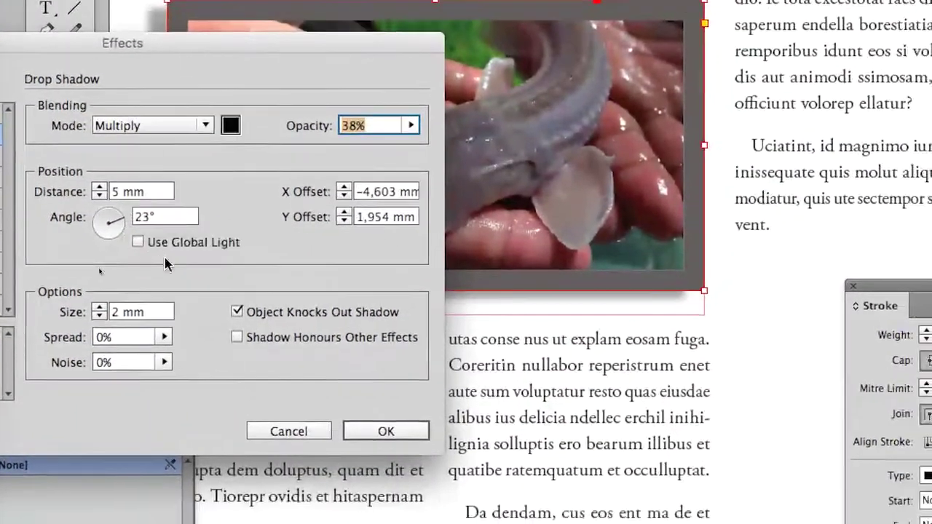
left_click(171, 268)
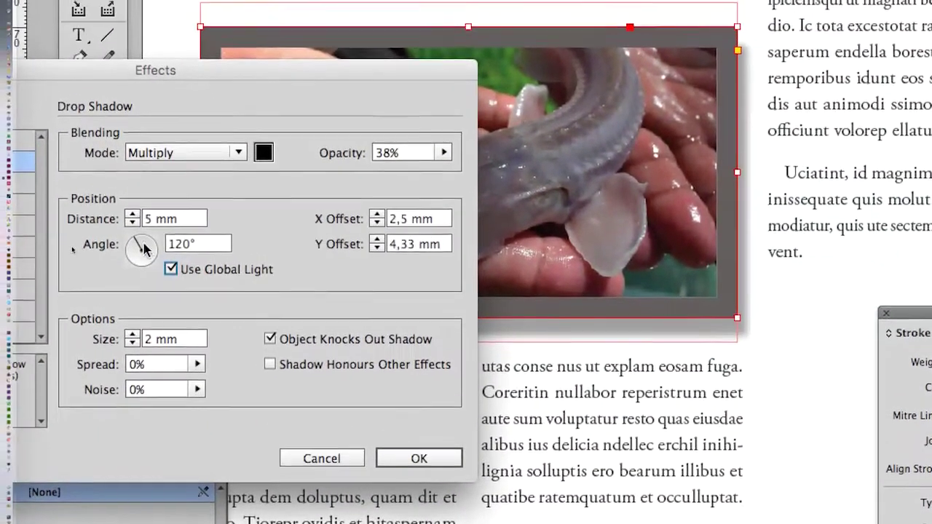
left_click(113, 225)
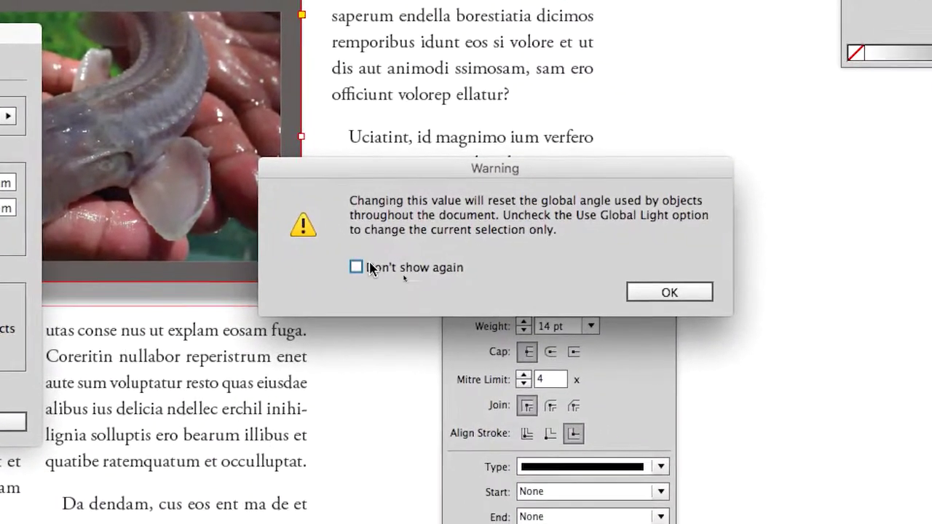
left_click(393, 284)
left_click(706, 310)
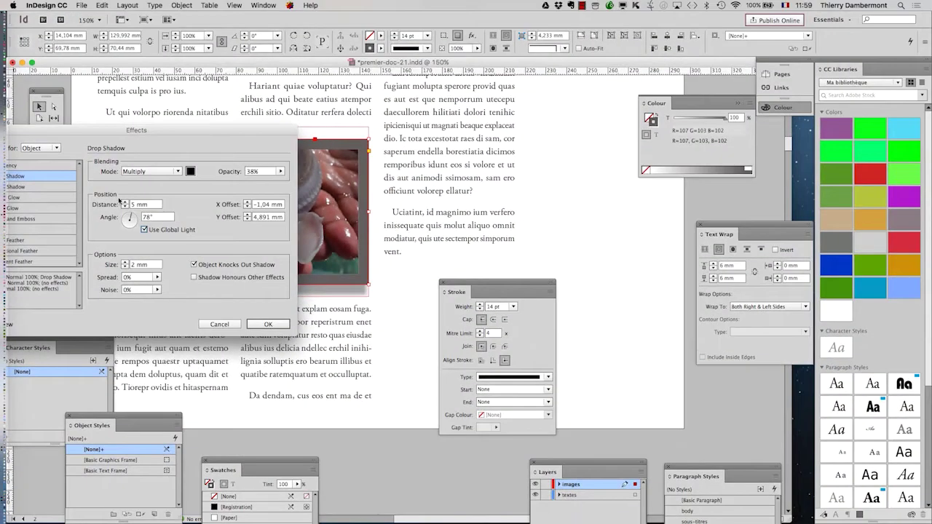
left_click_drag(145, 130, 588, 154)
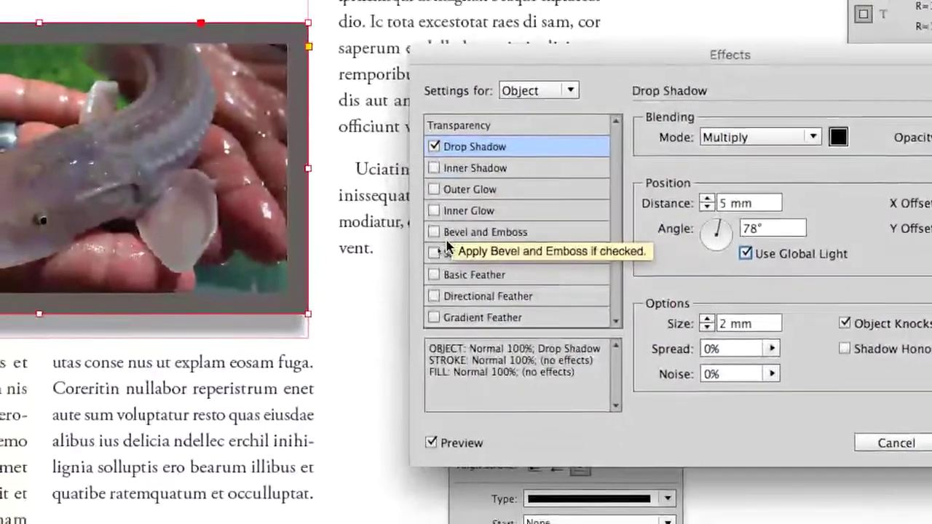
Add an inner Bevel and Emboss at 88° angle and 61° altitude, then apply the effects
left_click(447, 242)
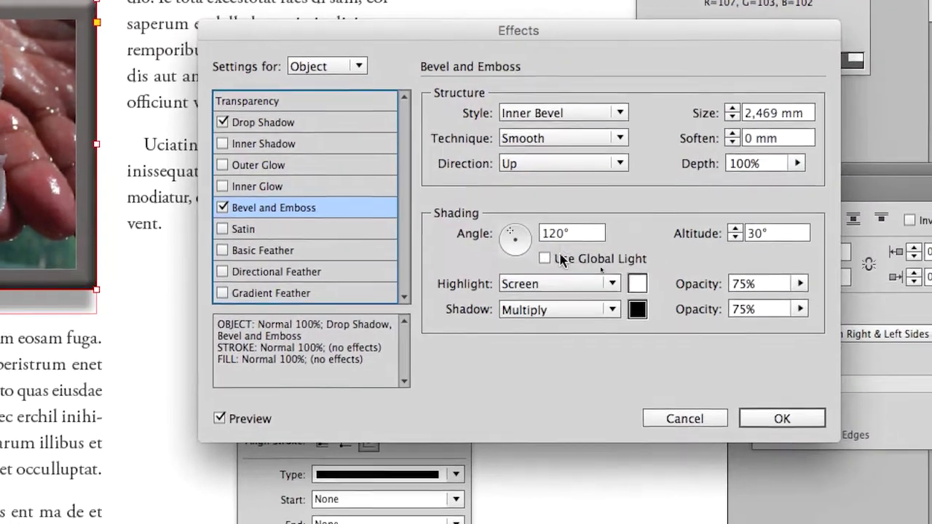
left_click(561, 260)
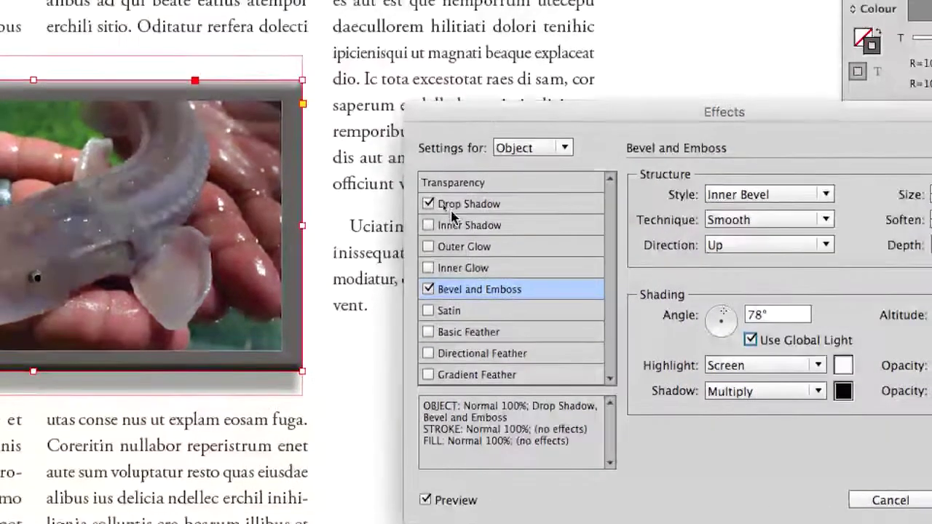
left_click(436, 157)
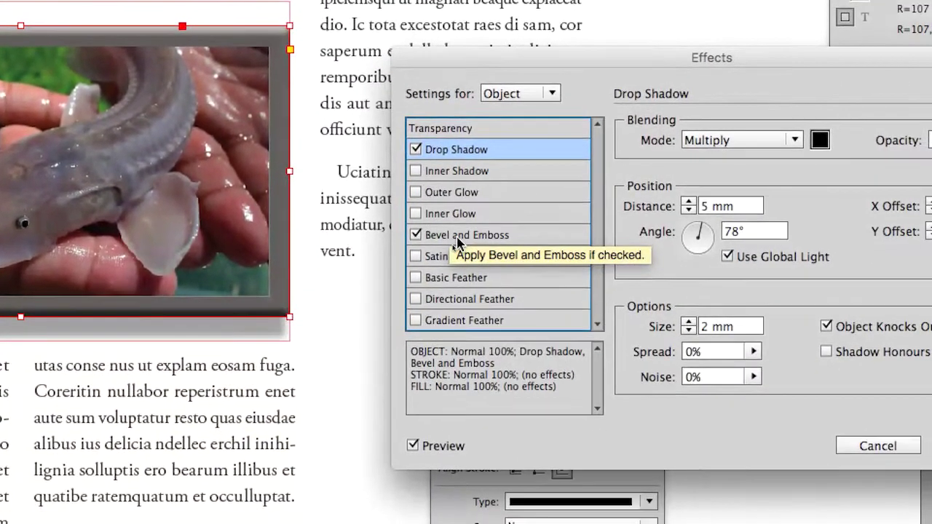
left_click(575, 293)
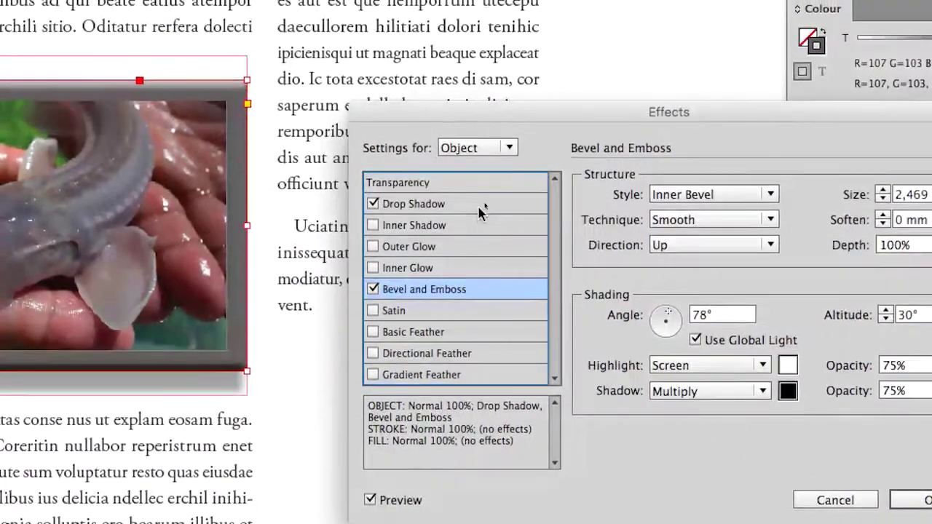
left_click(477, 181)
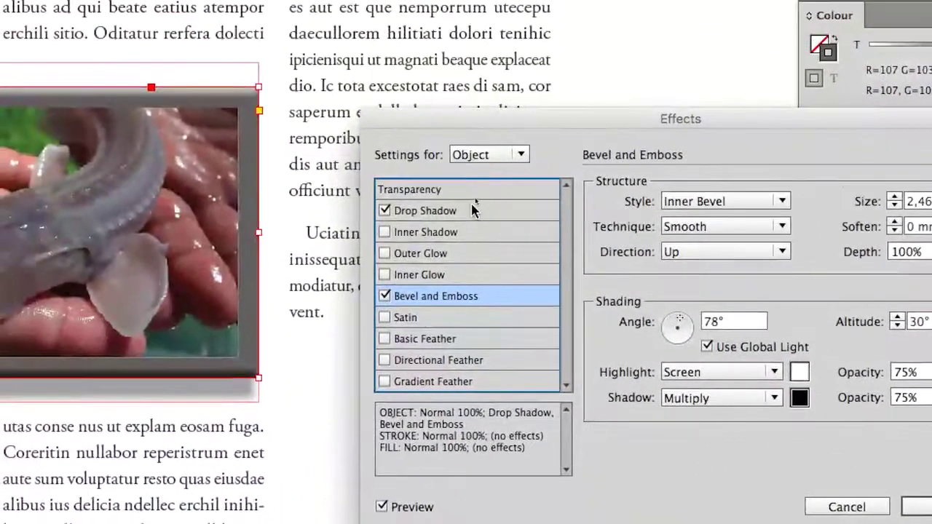
left_click(474, 208)
left_click(473, 254)
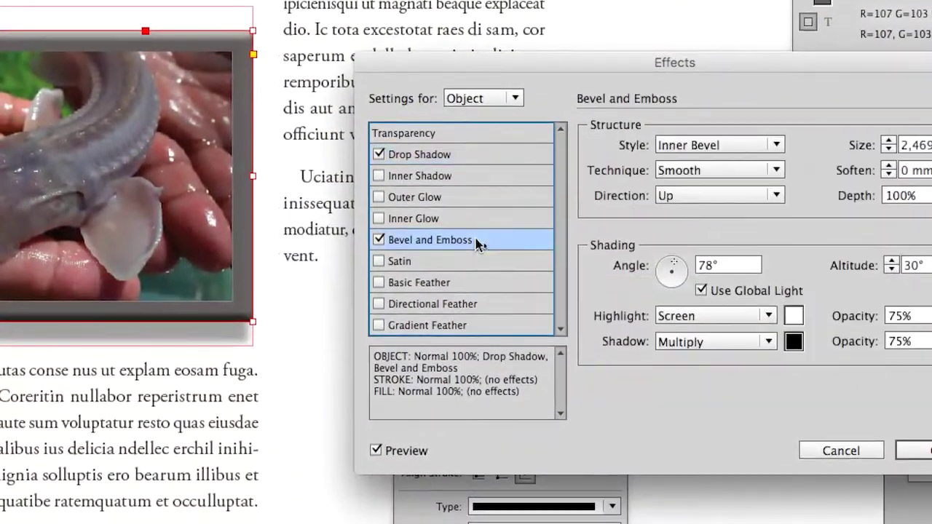
left_click_drag(547, 254, 579, 259)
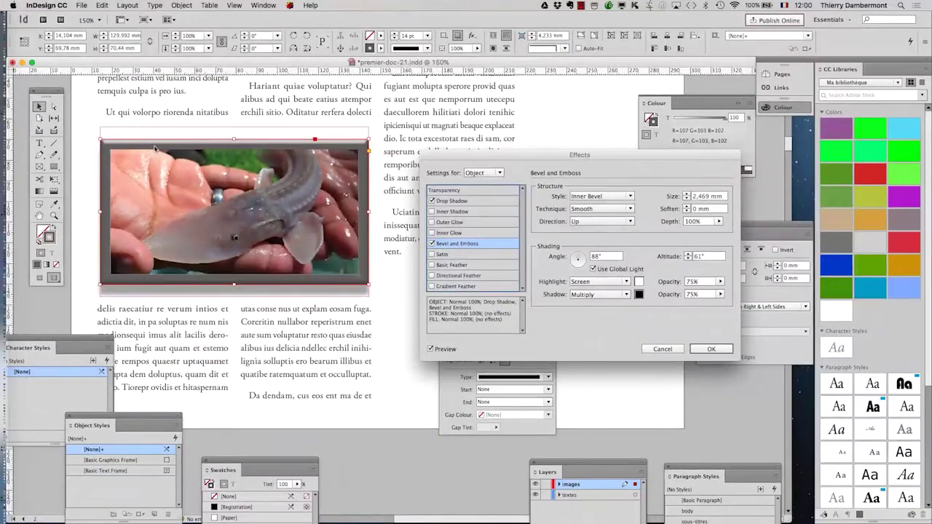
key("Return")
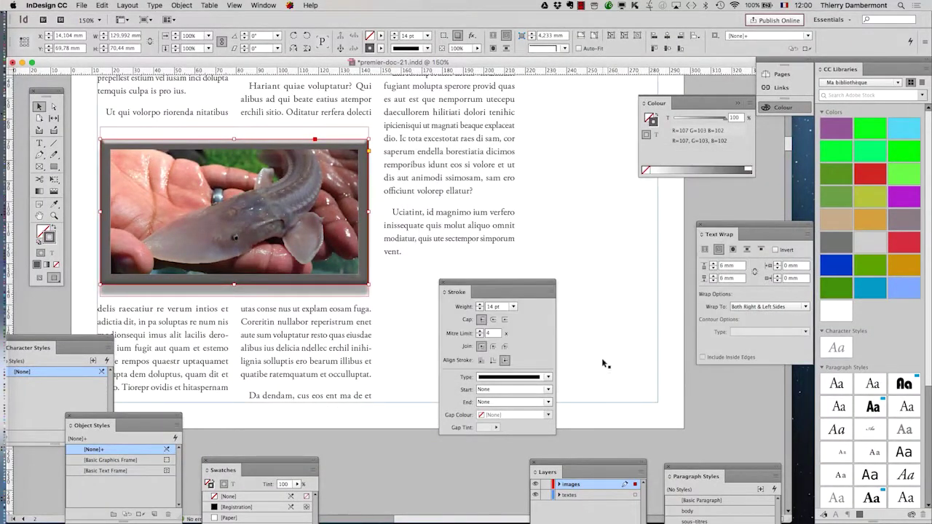
Save the document as a new version named premier-doc-22.indd
key("super+minus")
left_click(82, 5)
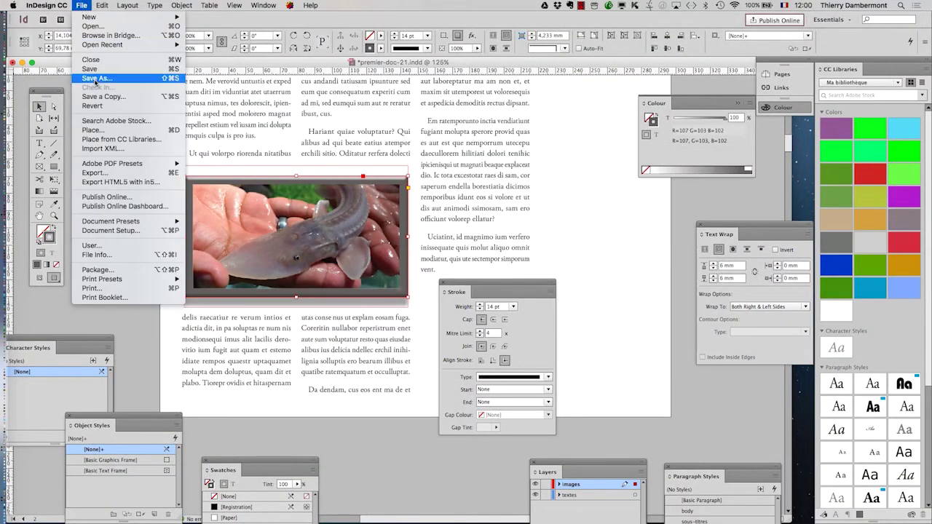
left_click(95, 79)
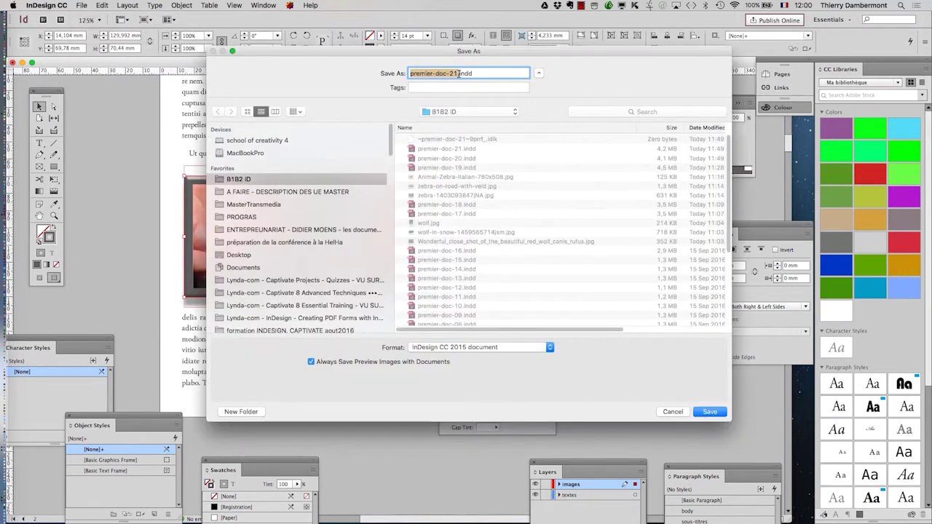
left_click(459, 74)
type("2")
key("Return")
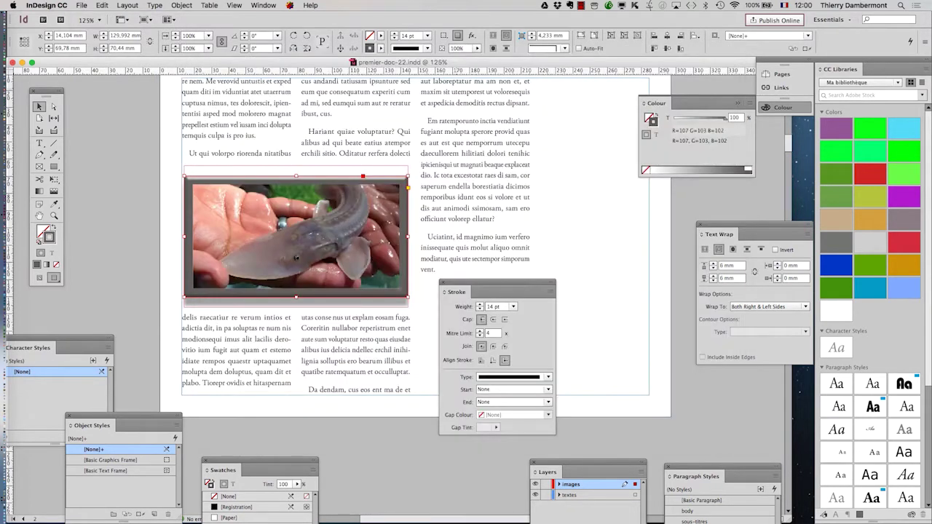
Zoom out to the neighbouring spreads and switch to Normal view with guides and pasteboard
key("ctrl+1")
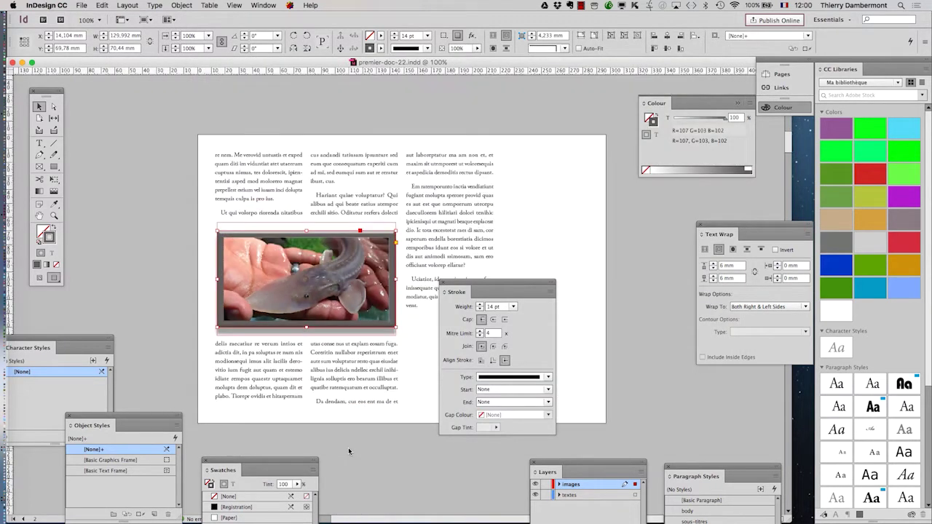
mouse_move(306, 279)
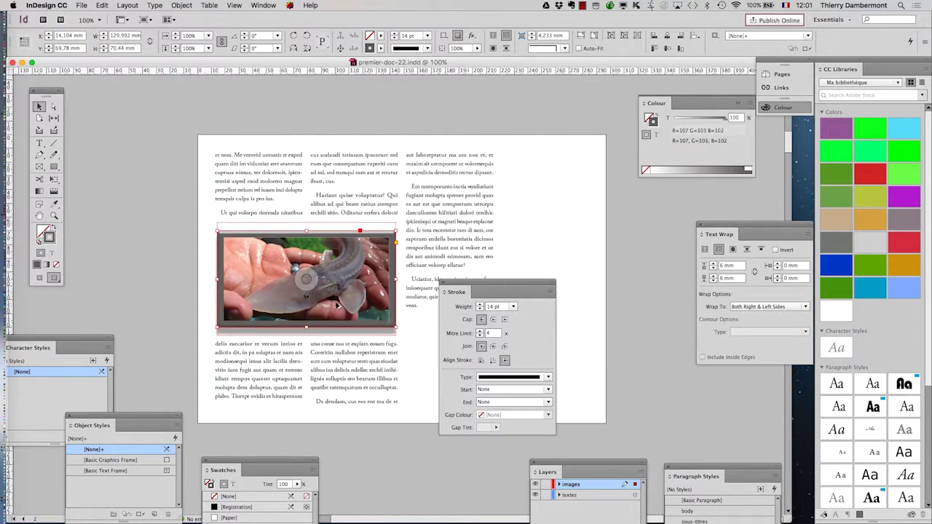
scroll(327, 273, "up", 5)
key("ctrl+minus")
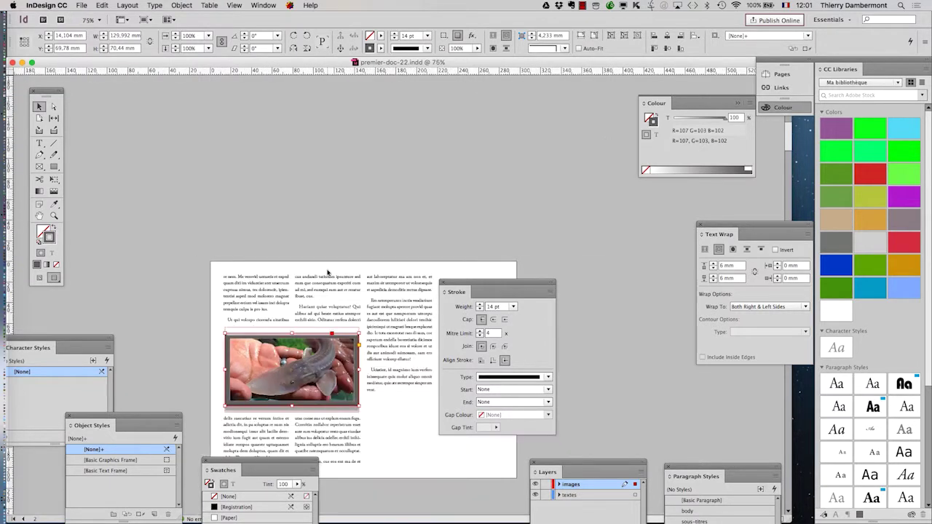
key("ctrl+minus")
scroll(360, 284, "up", 3)
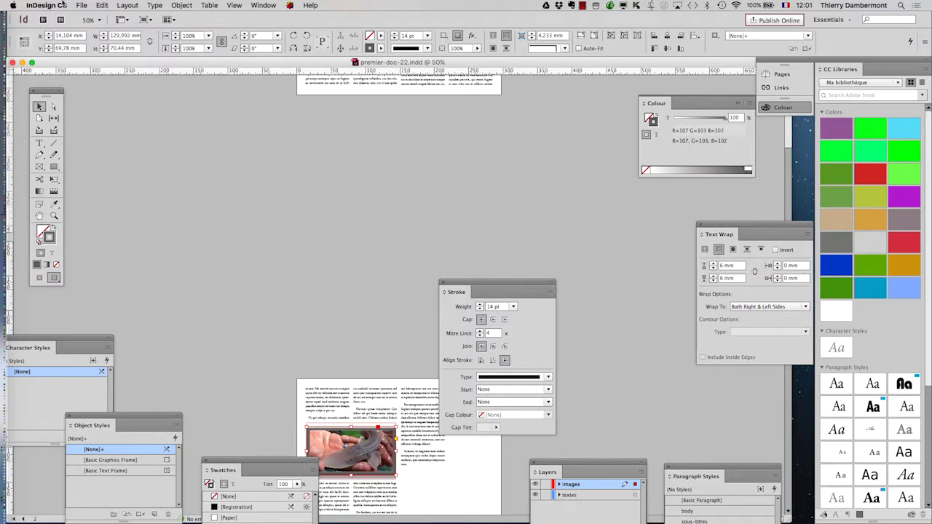
left_click(39, 278)
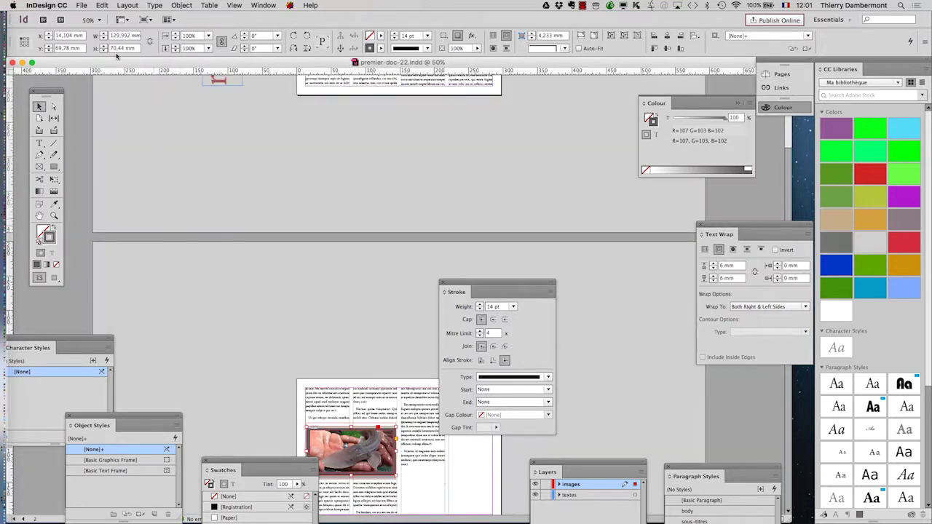
left_click(46, 5)
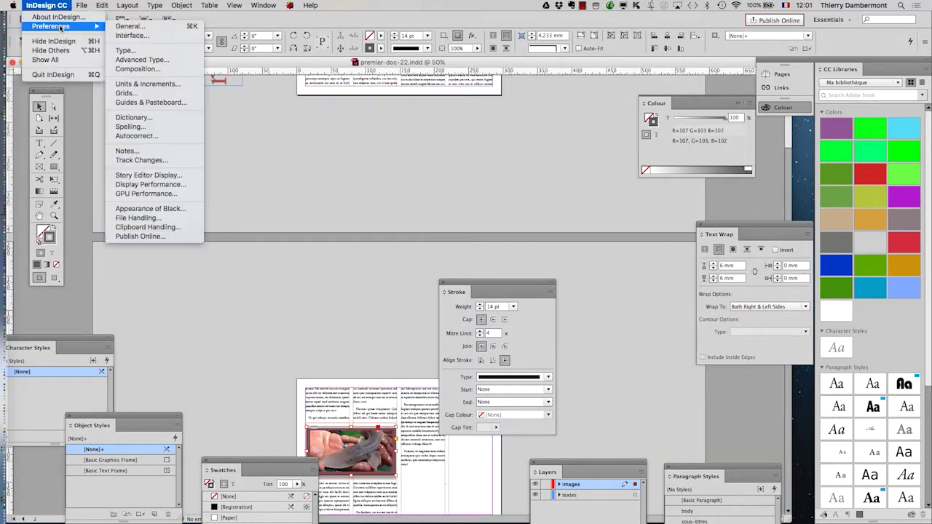
mouse_move(58, 26)
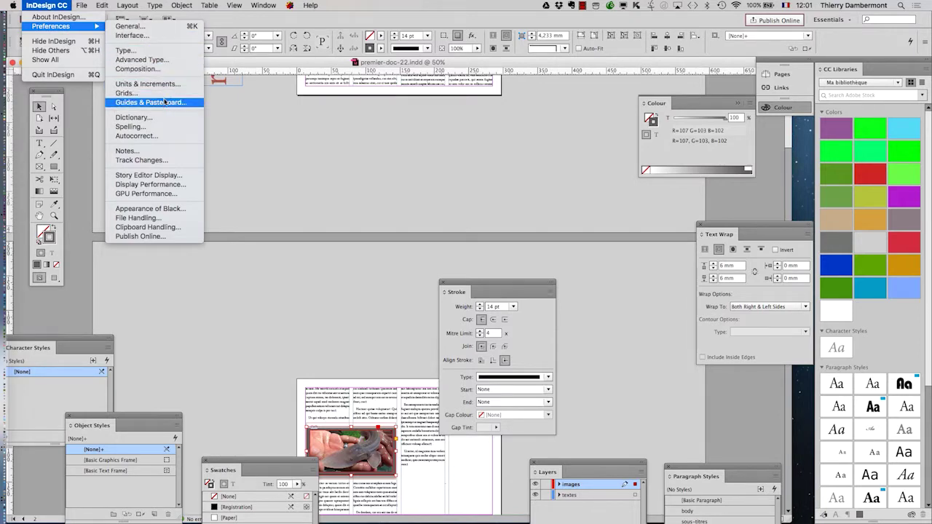
Set the pasteboard's vertical margin to 25,4 mm in Guides & Pasteboard preferences
left_click(165, 103)
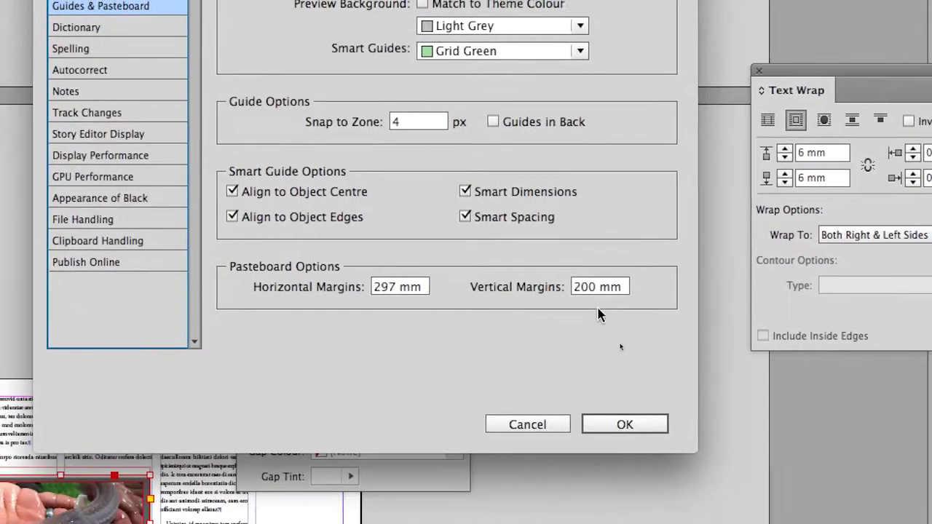
double_click(597, 298)
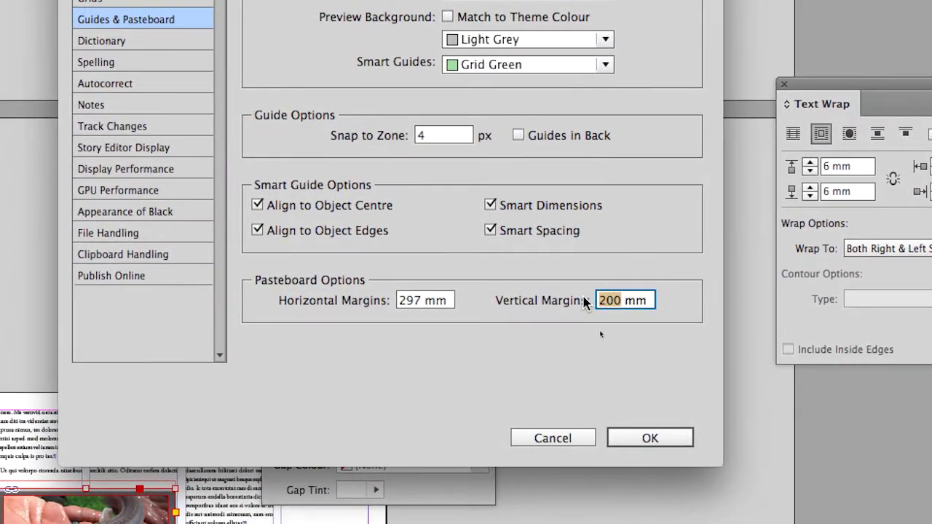
type("25,4")
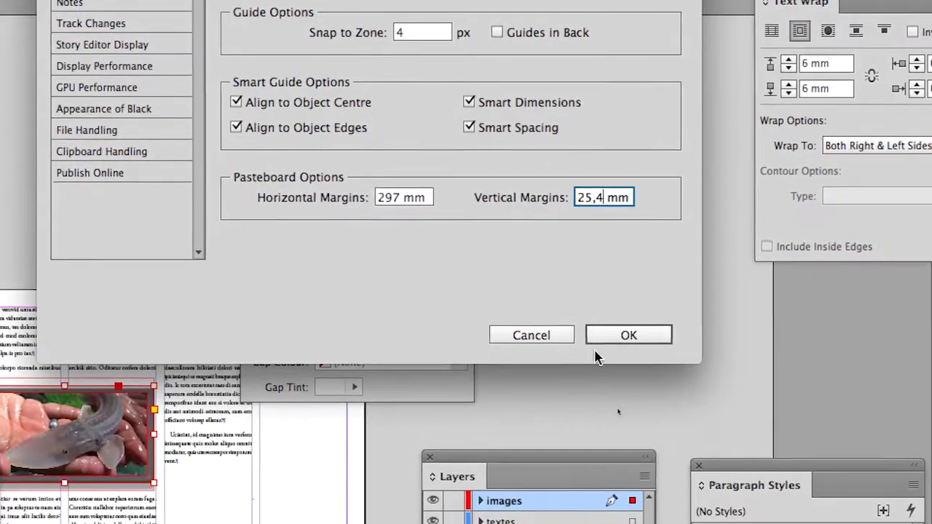
left_click(648, 439)
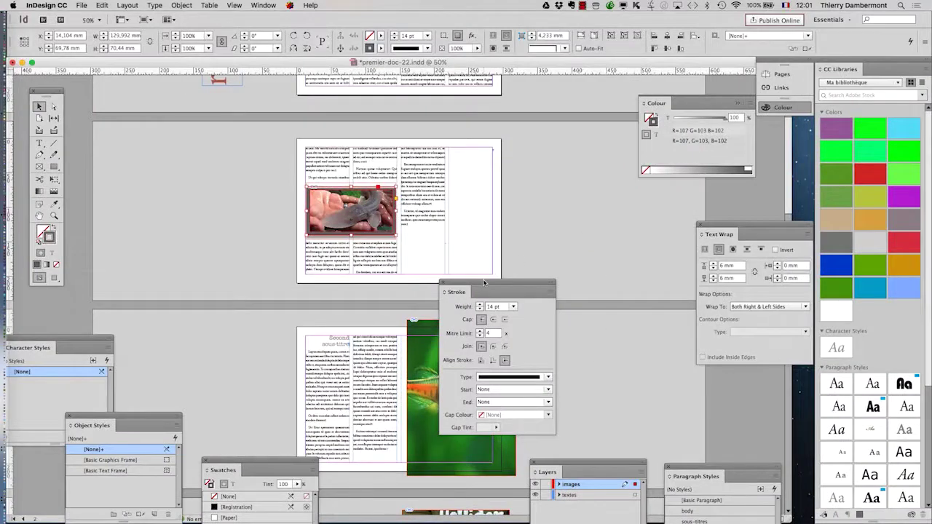
Move the Stroke panel right off the pages and bring the sturgeon photo's page into view
left_click_drag(484, 283, 637, 257)
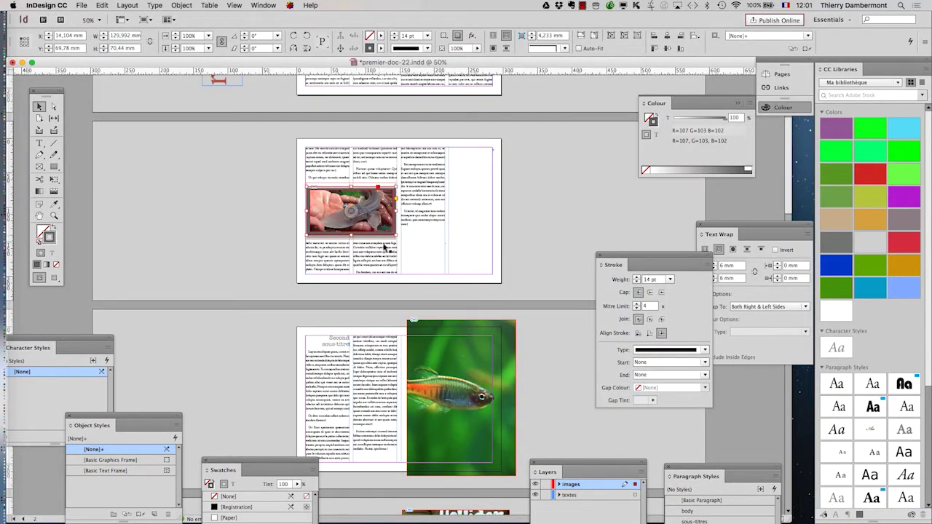
scroll(394, 260, "up", 1)
scroll(393, 260, "up", 1)
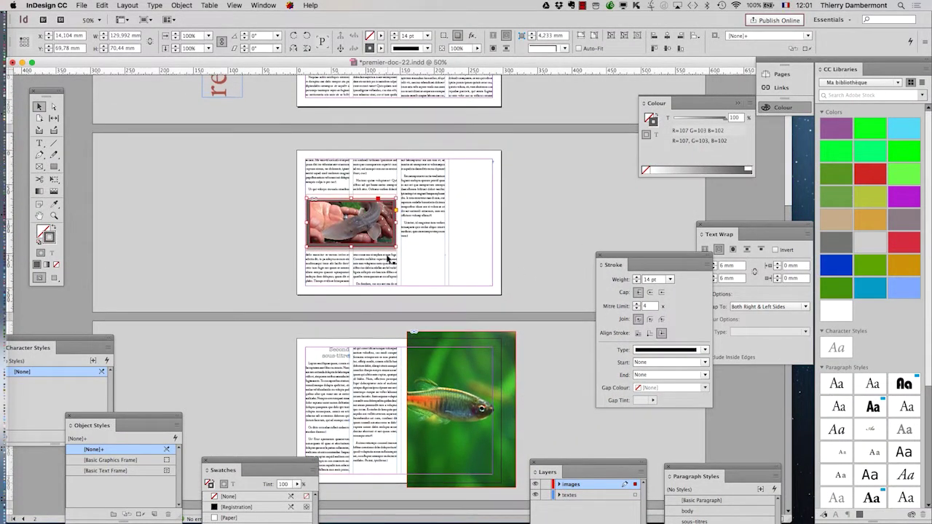
scroll(393, 260, "up", 1)
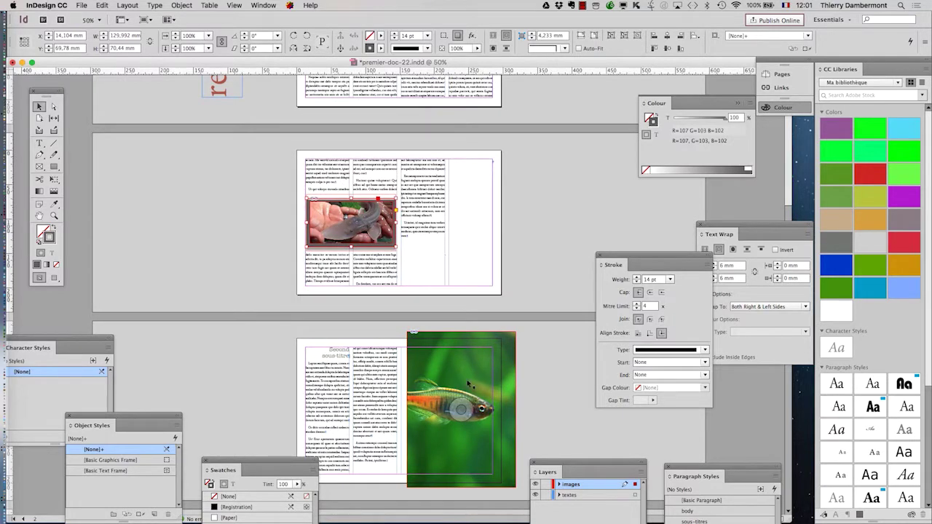
scroll(447, 267, "up", 5)
scroll(393, 273, "up", 10)
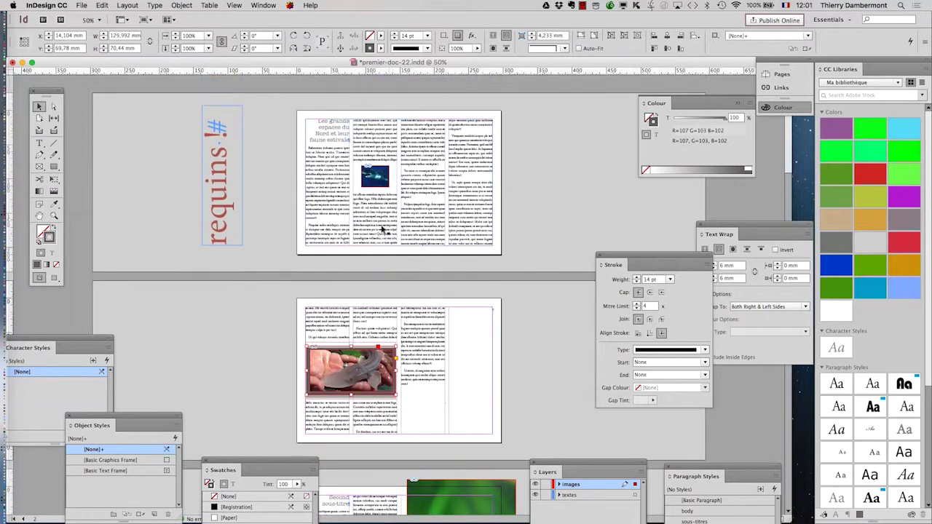
scroll(388, 185, "up", 2, "alt")
scroll(389, 185, "up", 2, "alt")
scroll(388, 185, "up", 2, "alt")
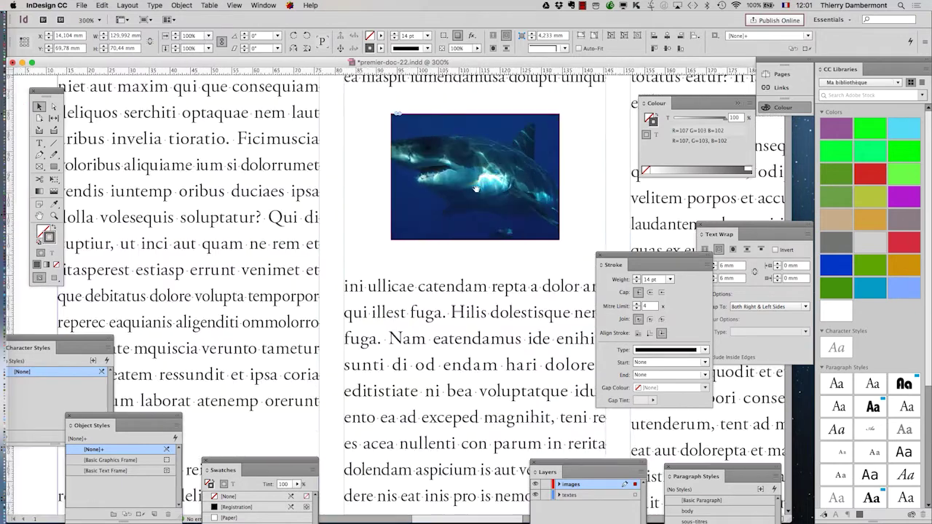
scroll(478, 194, "down", 2, "alt")
scroll(475, 195, "down", 2, "alt")
scroll(473, 200, "down", 2, "alt")
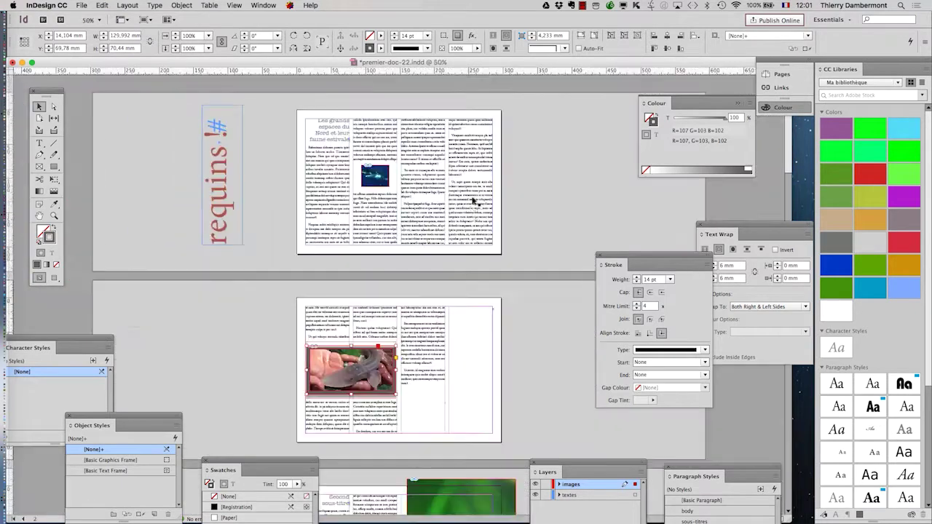
scroll(303, 321, "up", 1, "alt")
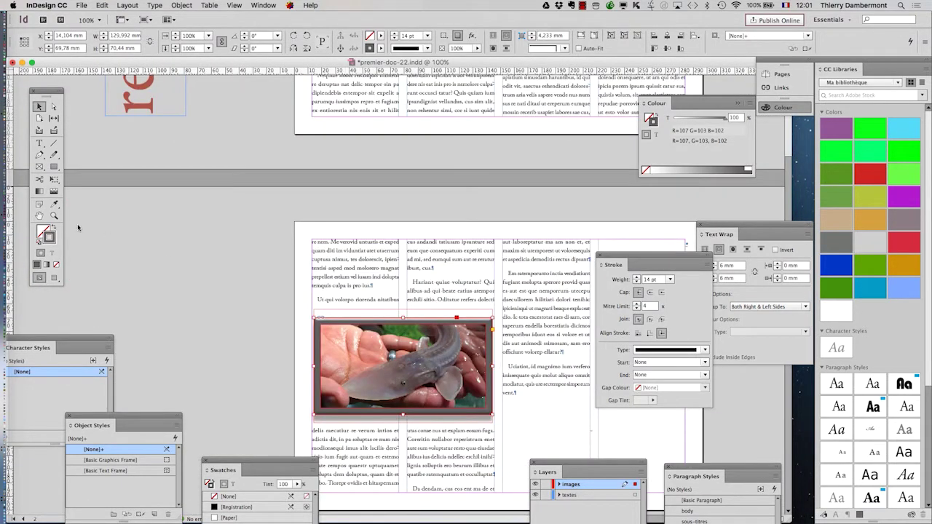
left_click_drag(446, 314, 319, 179)
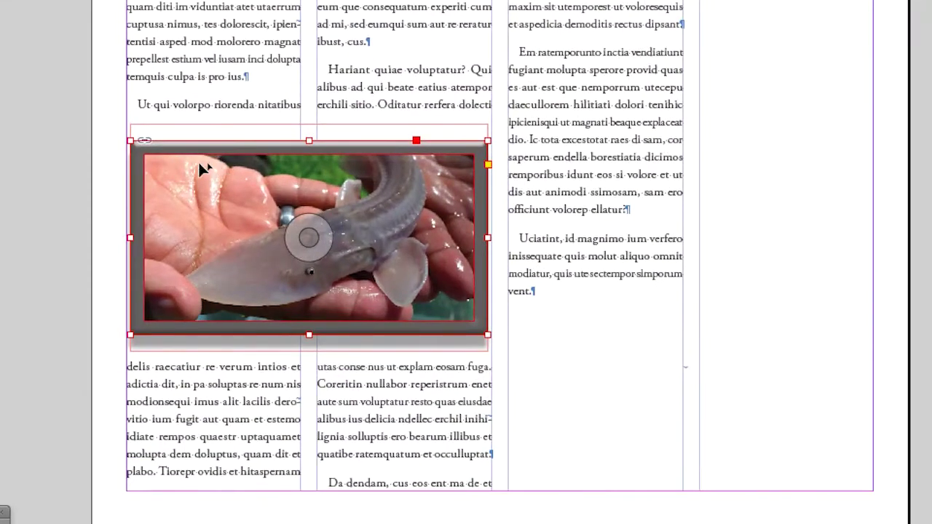
left_click(88, 127)
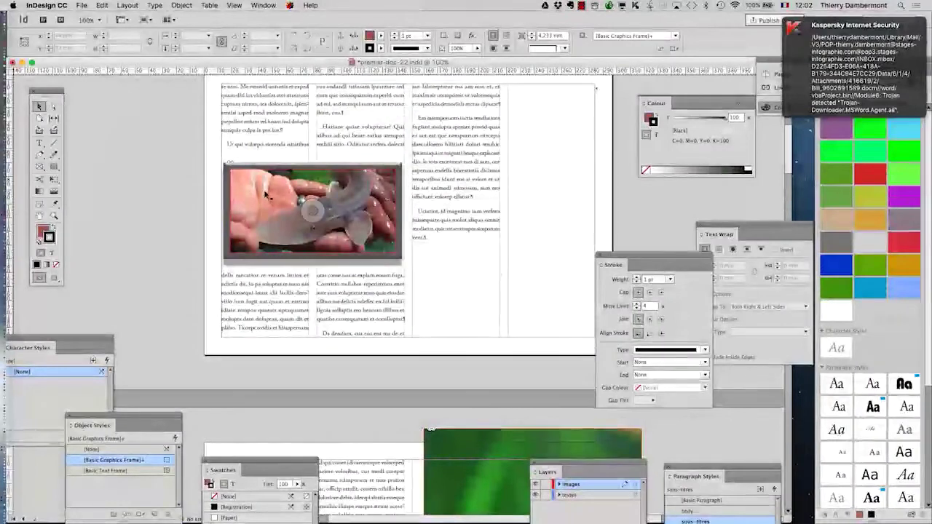
Show the Object Styles panel beside the selected sturgeon photo and open its panel menu
left_click(271, 189)
left_click(264, 5)
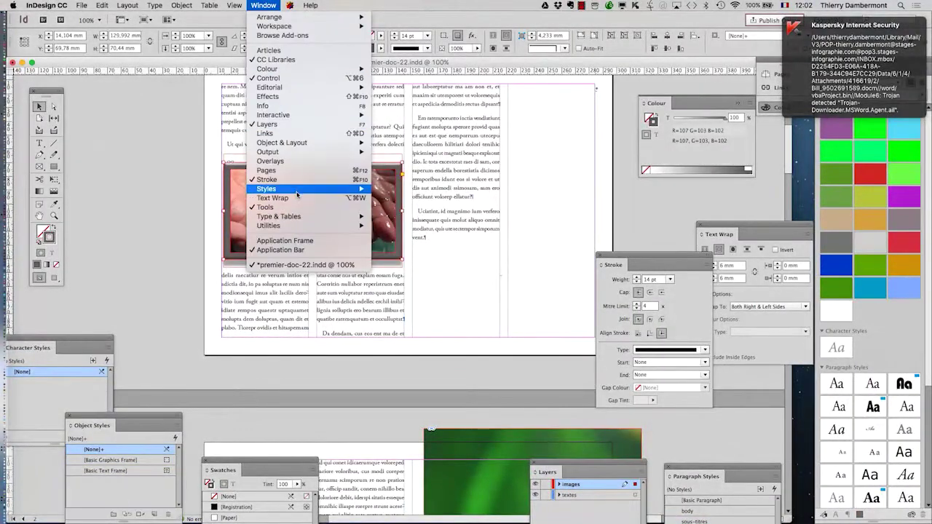
left_click(402, 206)
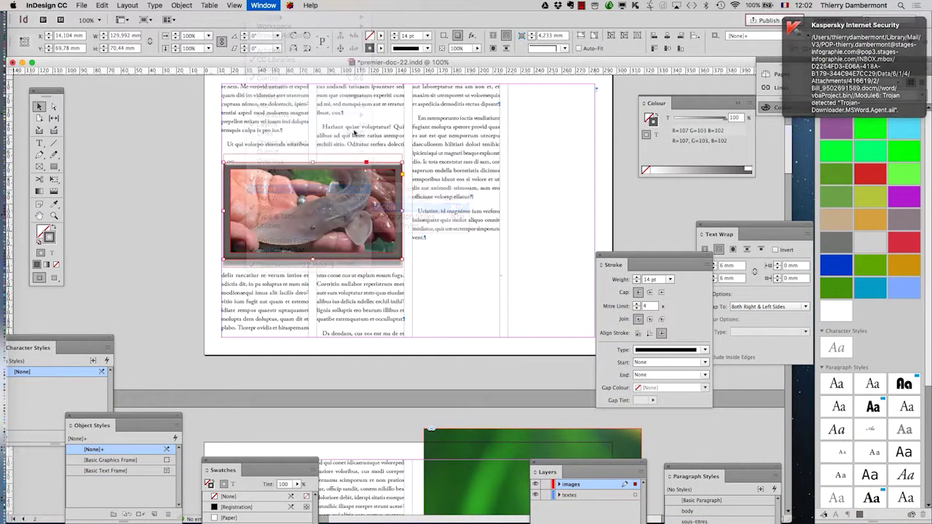
left_click(265, 5)
mouse_move(266, 188)
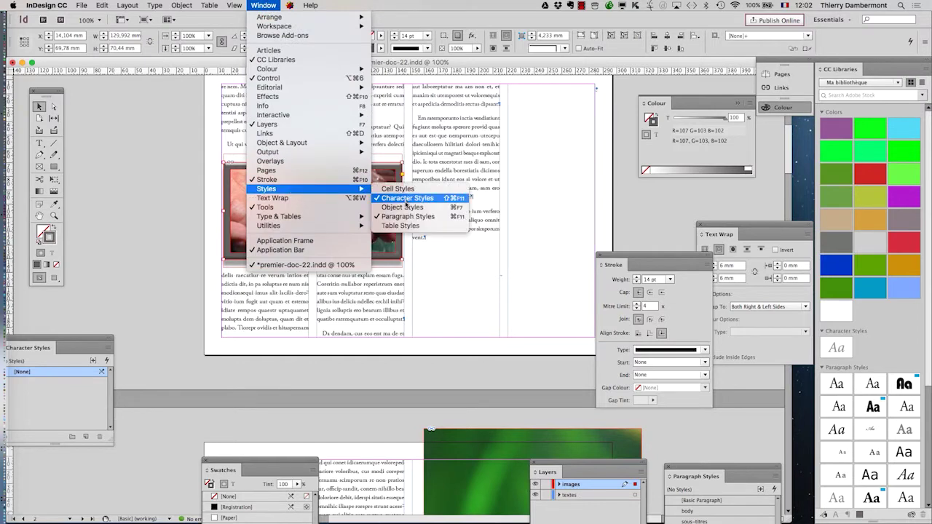
left_click(417, 208)
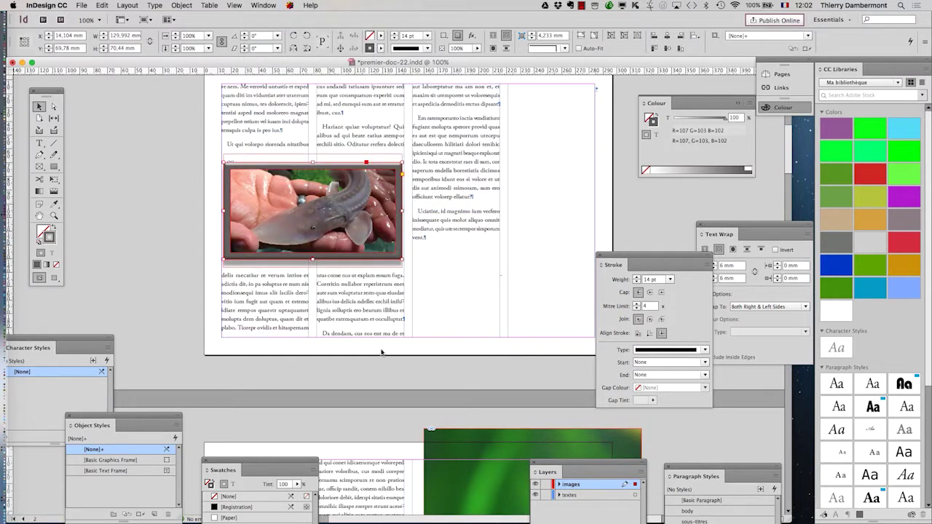
left_click_drag(153, 420, 525, 144)
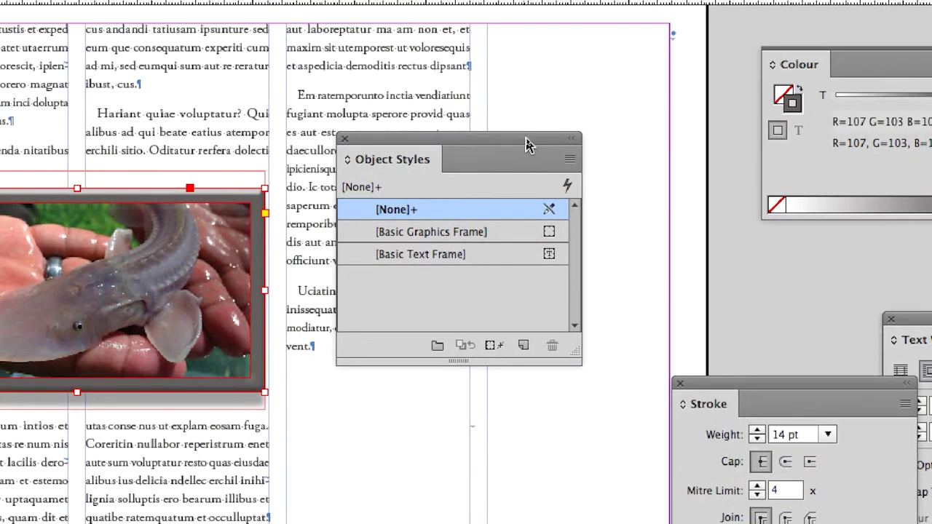
mouse_move(527, 146)
left_mouse_down()
mouse_move(515, 151)
mouse_move(494, 242)
left_mouse_up()
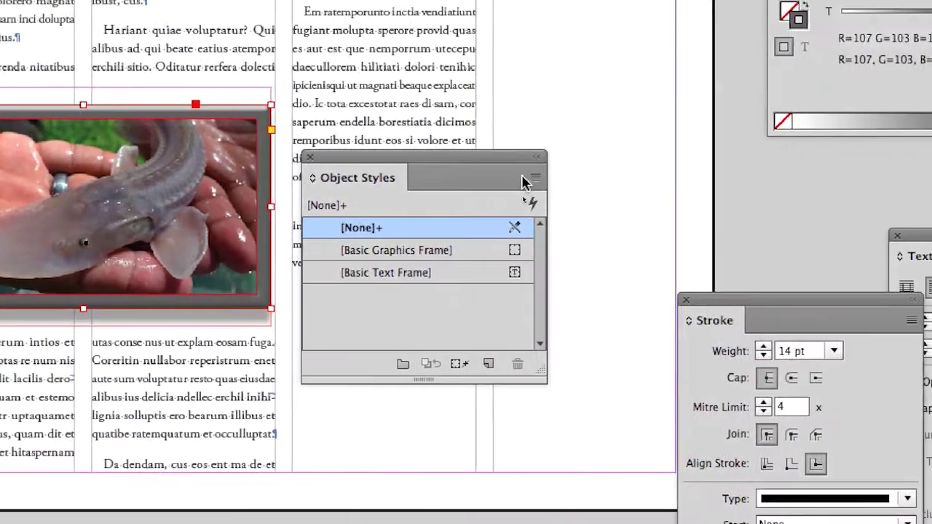
left_click(534, 178)
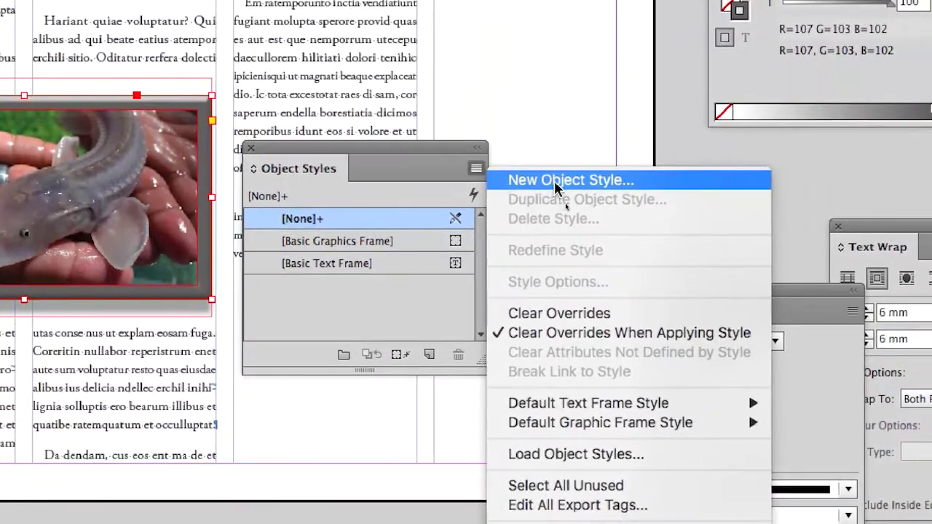
Create a new object style named 'im avec ombre et contour épais et biseau'
left_click(557, 182)
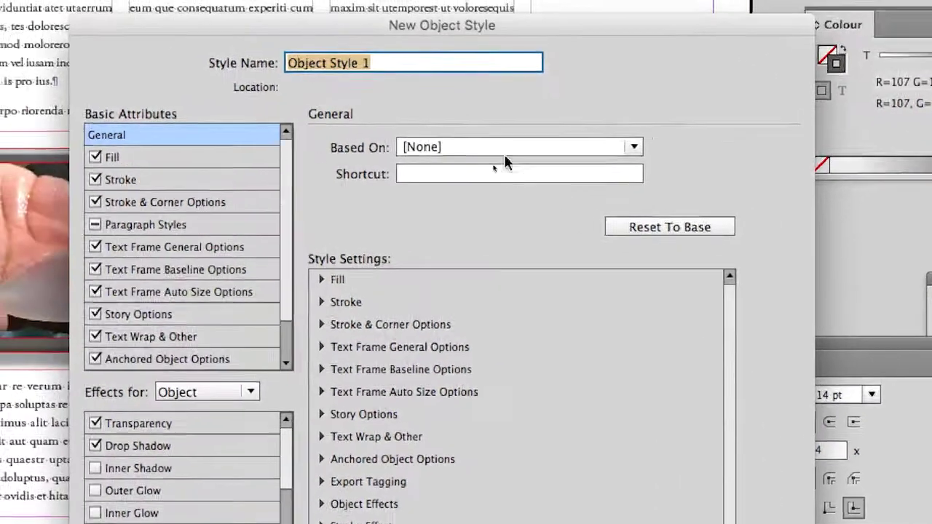
type("image")
key("BackSpace")
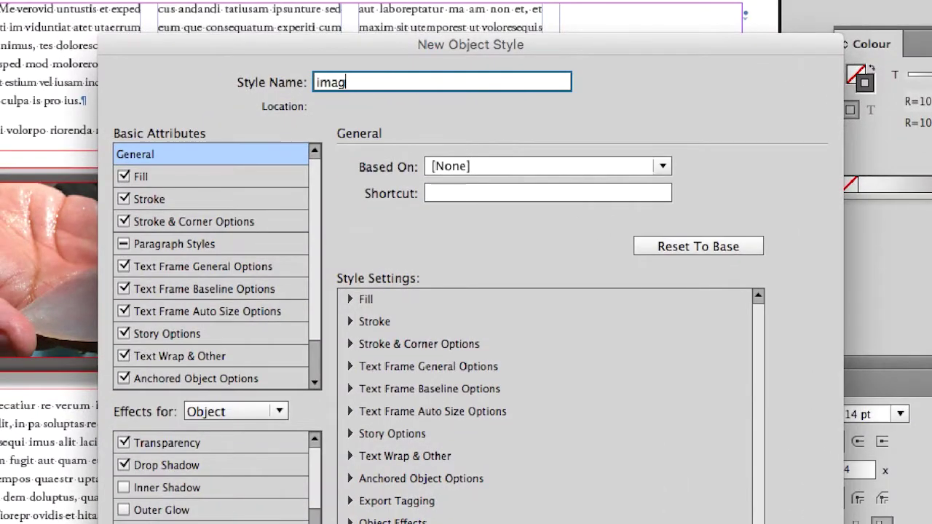
key("BackSpace")
type("avec om")
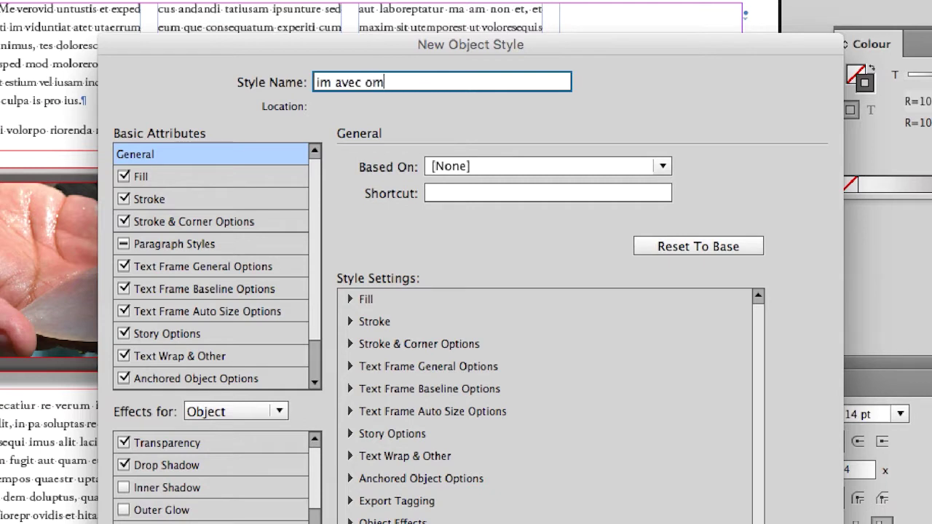
type("bre et c")
type("ontour é")
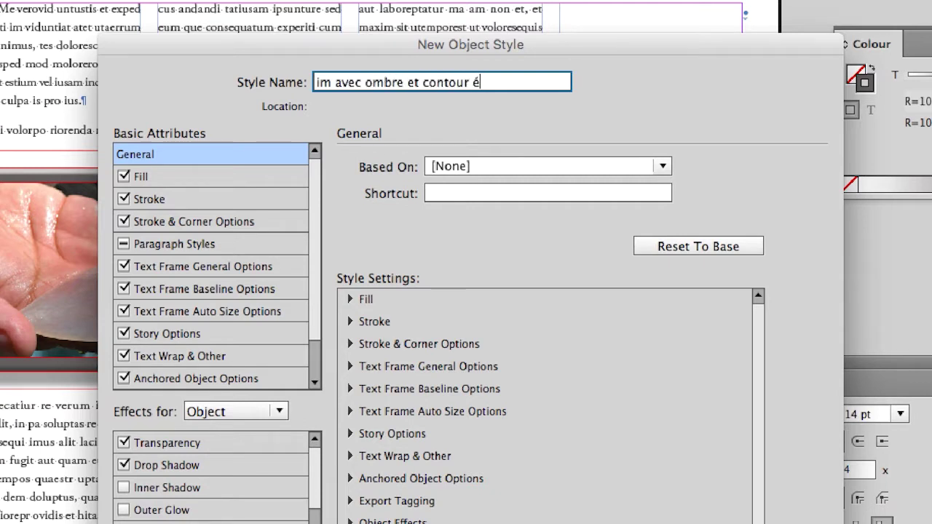
type("pai")
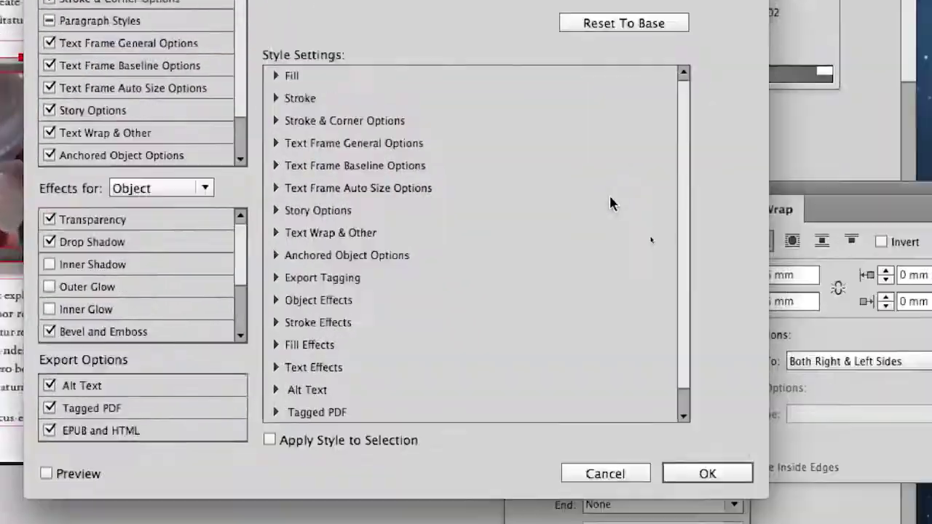
left_click(701, 472)
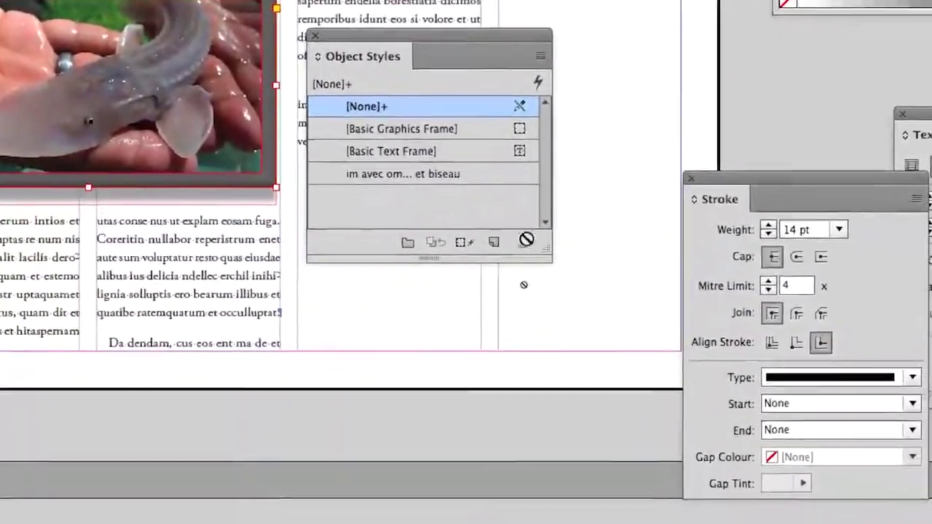
Apply the 'im avec ombre et contour épais et biseau' style to the fish and shark photos
left_click_drag(546, 249, 837, 252)
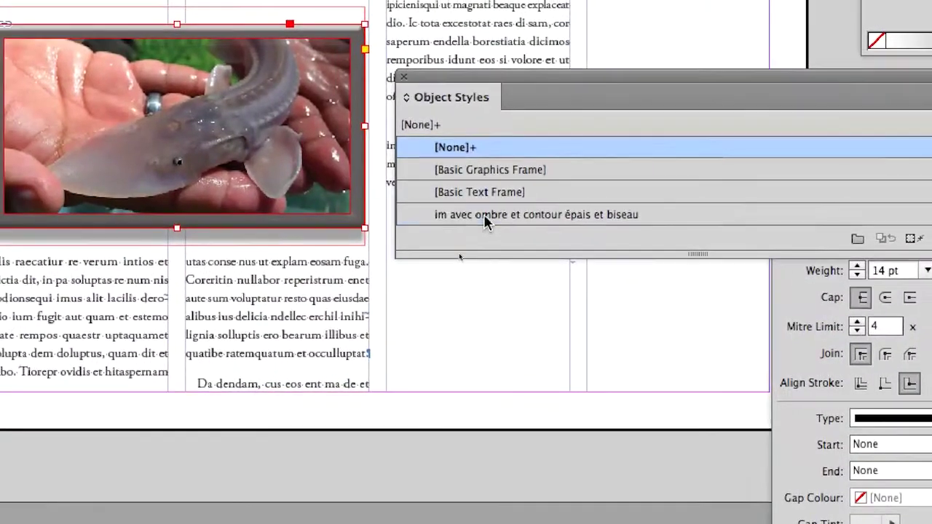
left_click(487, 218)
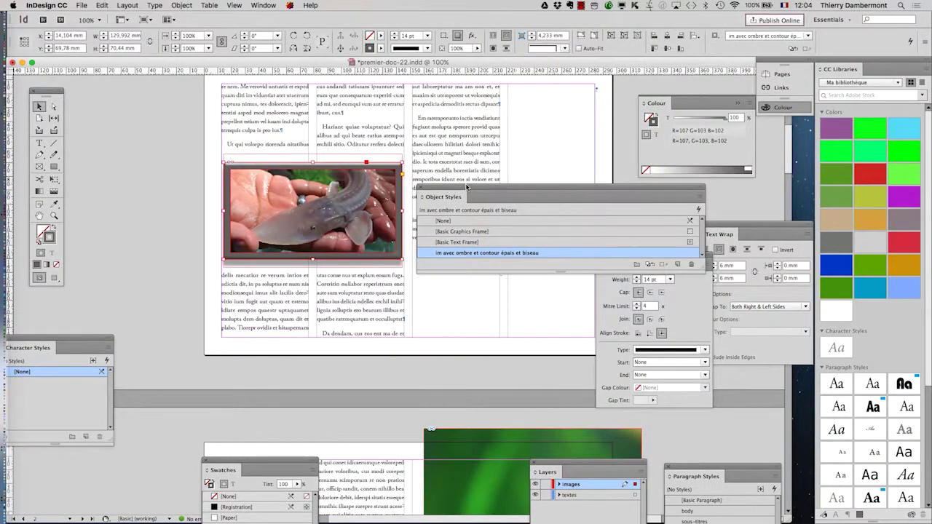
left_click_drag(467, 187, 568, 195)
scroll(447, 219, "up", 5)
scroll(448, 221, "up", 5)
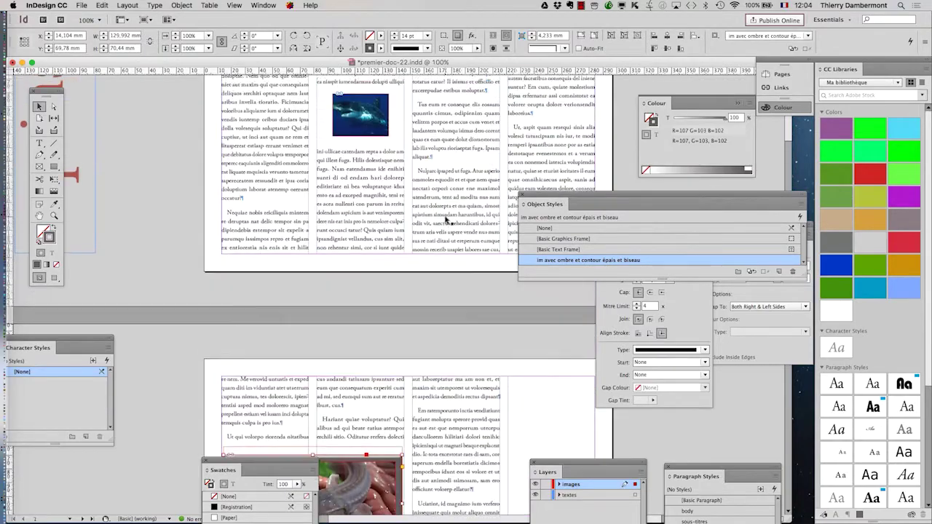
scroll(372, 184, "up", 2)
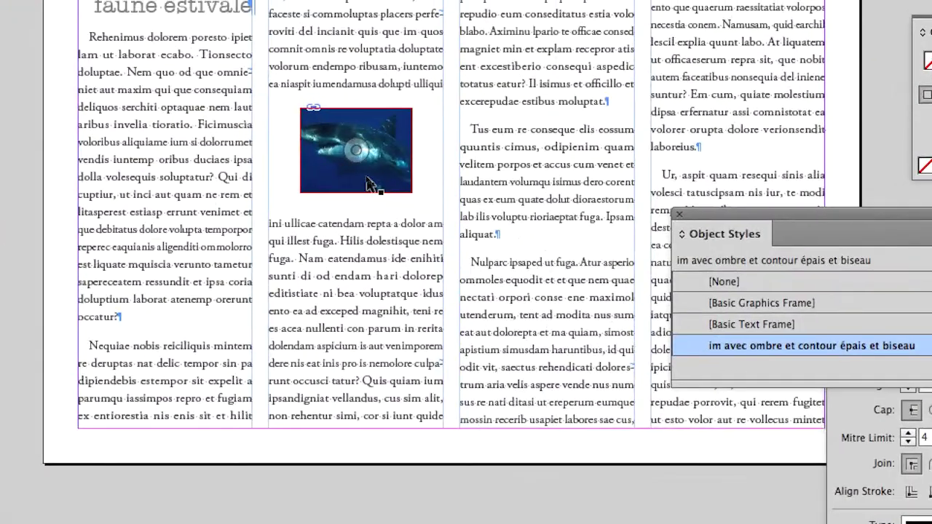
left_click(372, 182)
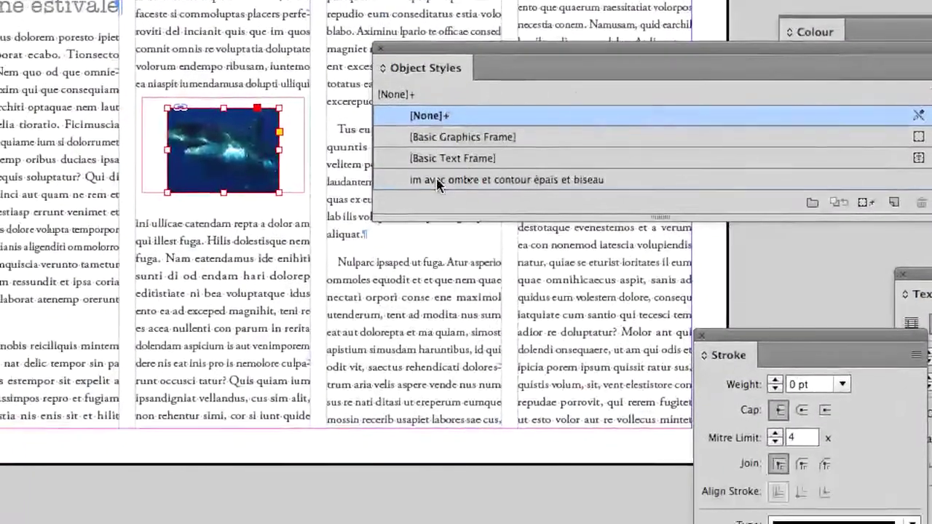
left_click(437, 182)
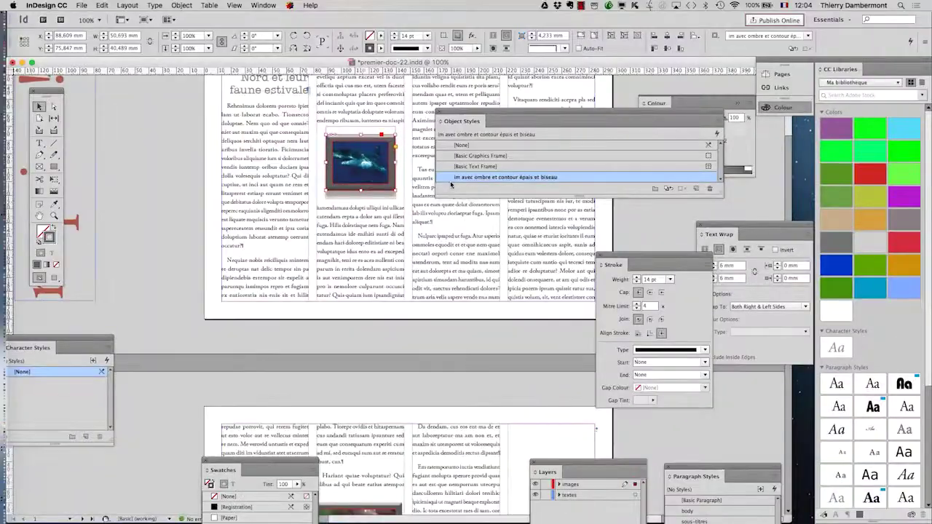
Scroll to the boy-with-net photo and give it the same shadow-and-bevel object style
scroll(421, 168, "up", 3)
scroll(420, 168, "down", 5)
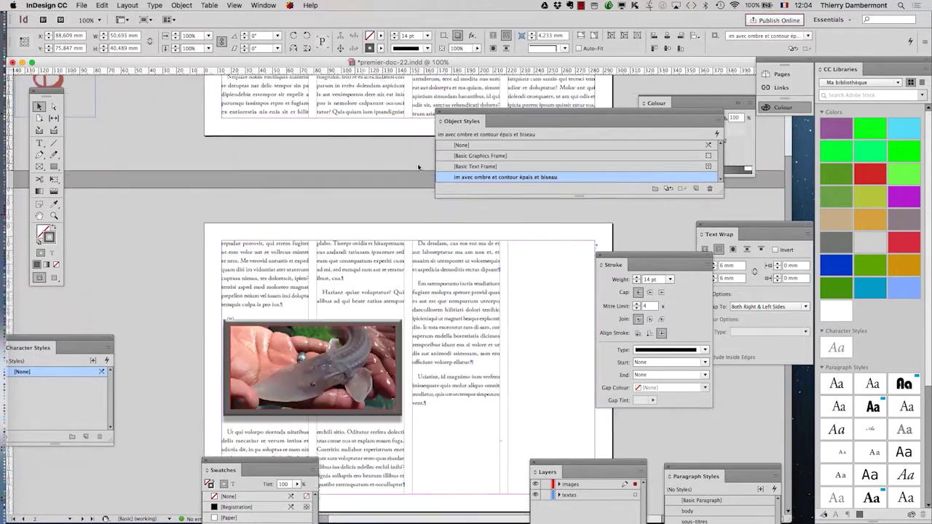
scroll(419, 167, "down", 5)
scroll(417, 168, "down", 5)
scroll(416, 168, "down", 5)
scroll(415, 163, "down", 5)
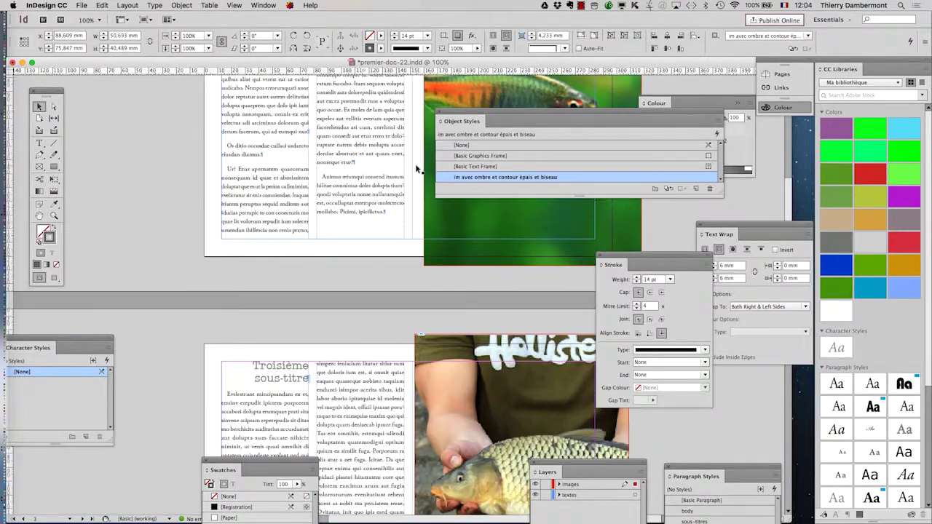
scroll(416, 164, "down", 5)
scroll(417, 166, "down", 5)
scroll(417, 167, "down", 5)
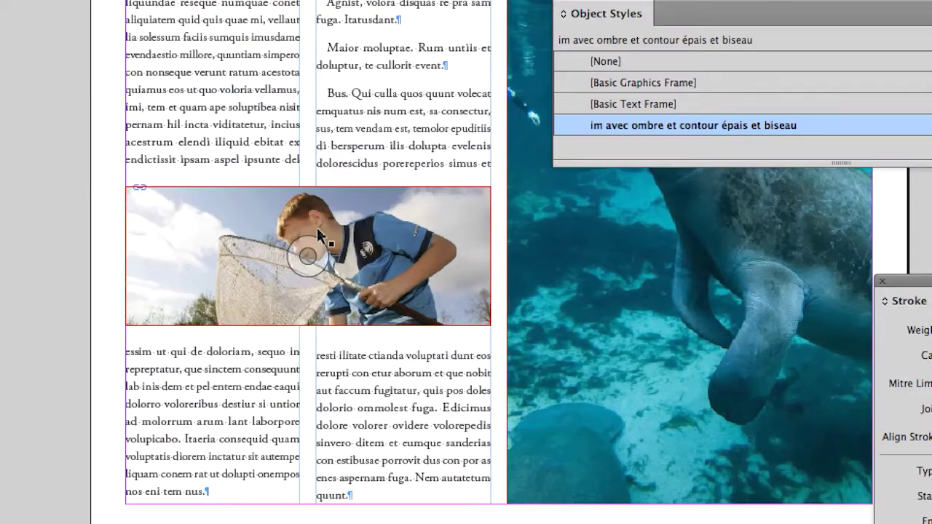
left_click(317, 235)
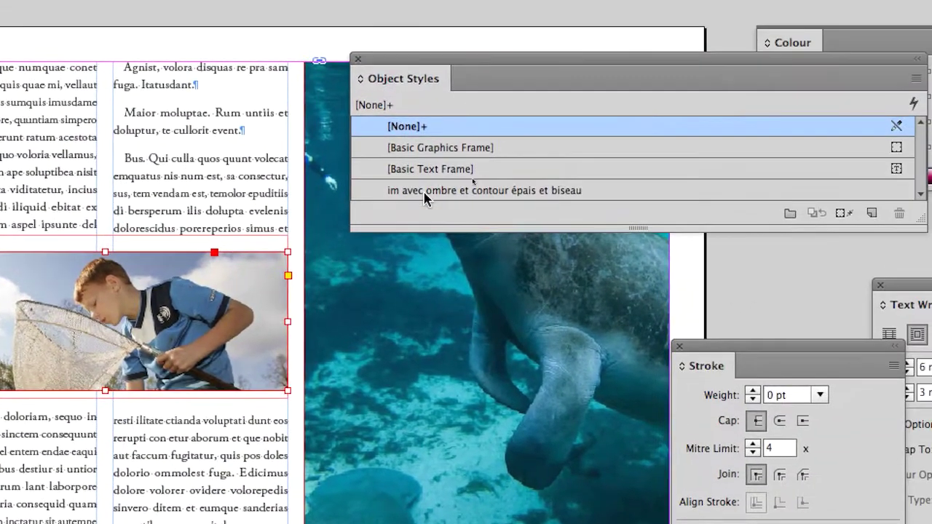
left_click(455, 158)
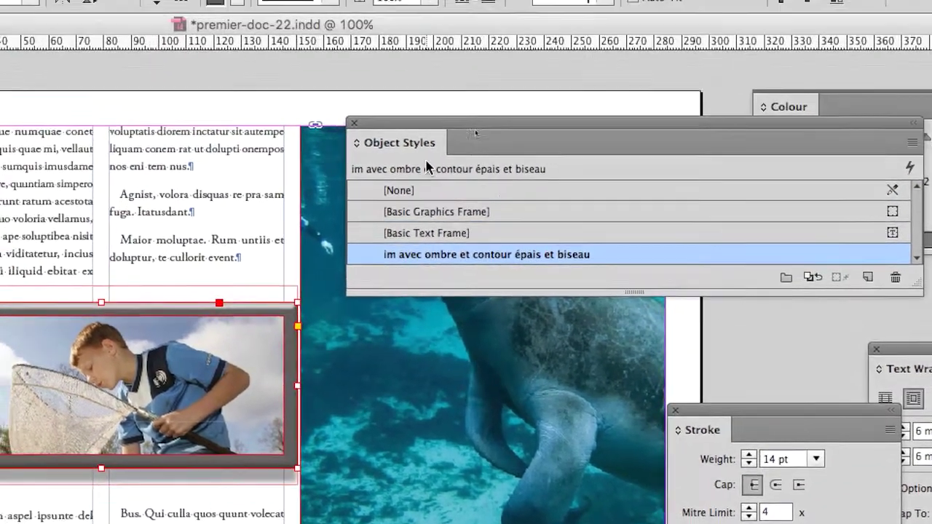
left_click_drag(437, 57, 564, 175)
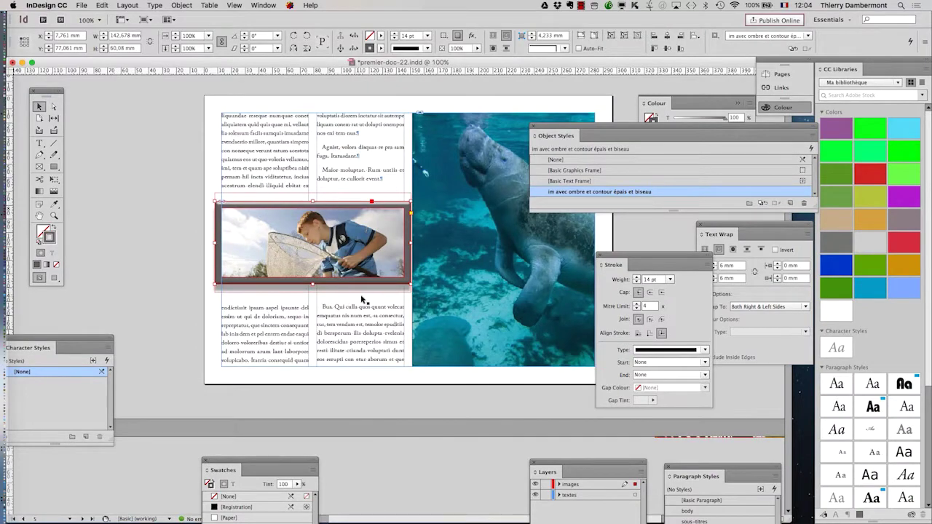
Scroll to the wolf page, try the saved object style on the large surrounding frame, then undo it
scroll(378, 299, "down", 5)
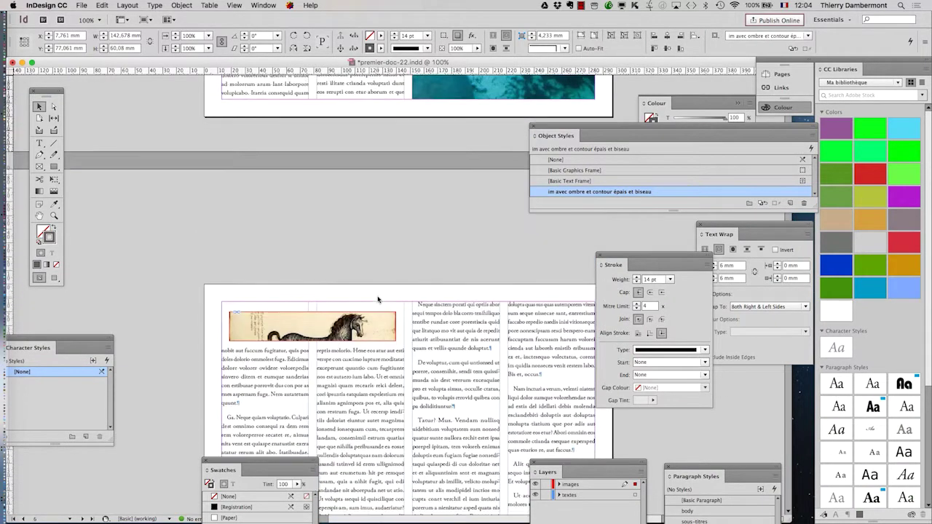
scroll(477, 284, "down", 2)
scroll(478, 285, "down", 3)
scroll(478, 285, "down", 2)
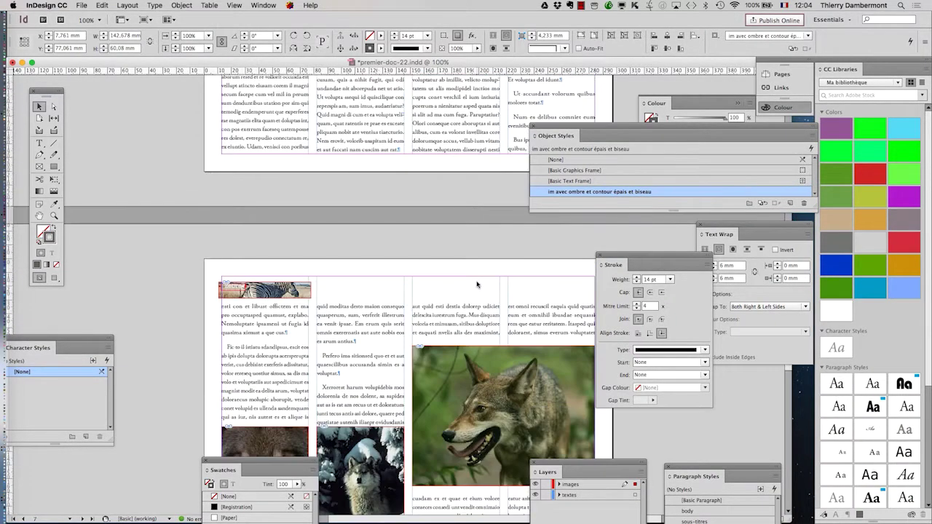
scroll(478, 285, "down", 2)
scroll(477, 285, "down", 2)
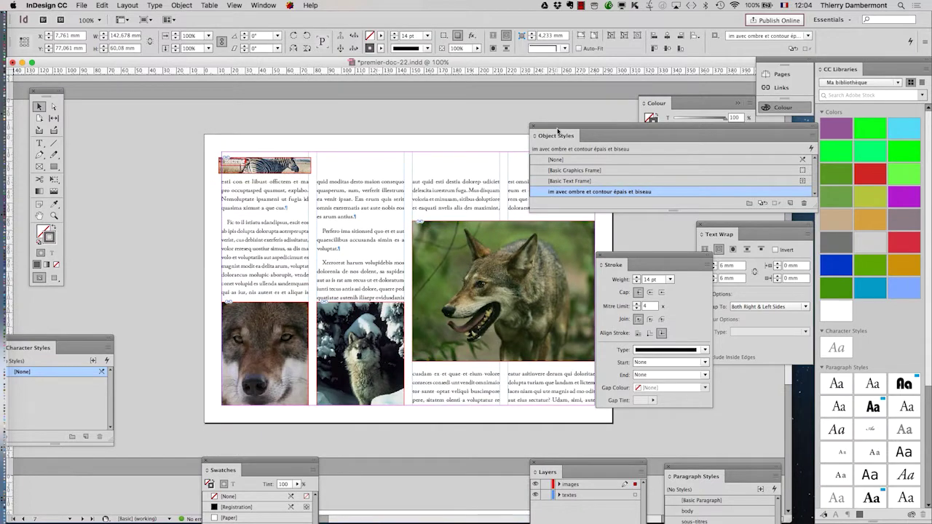
mouse_move(557, 131)
left_mouse_down()
mouse_move(564, 179)
mouse_move(487, 382)
left_mouse_up()
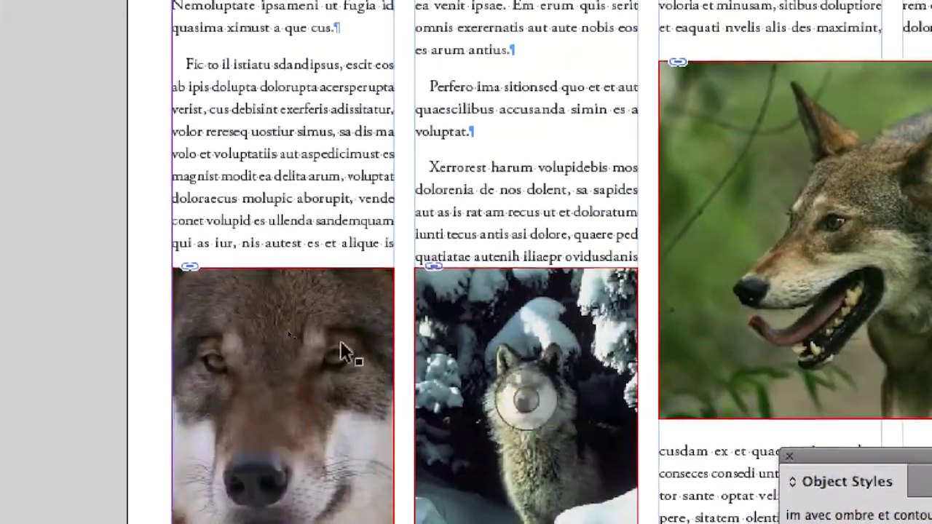
left_click(340, 320)
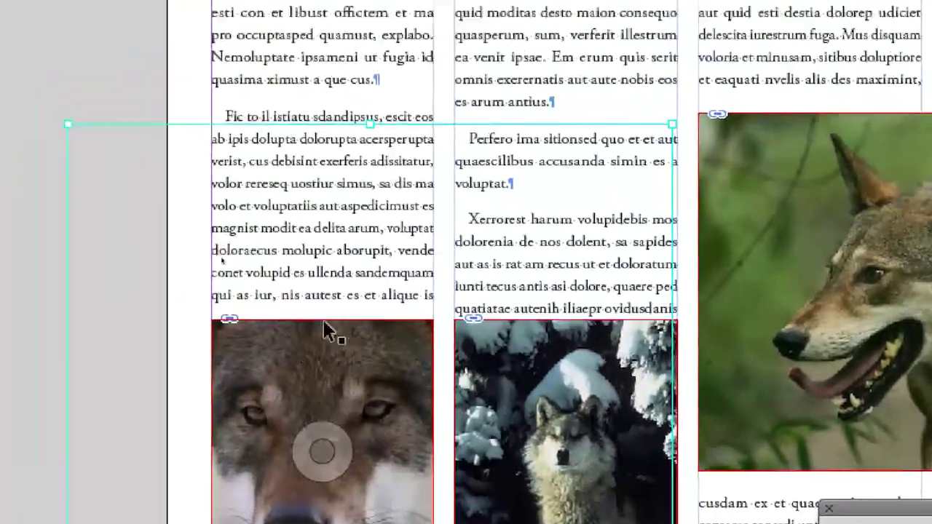
left_click(196, 270)
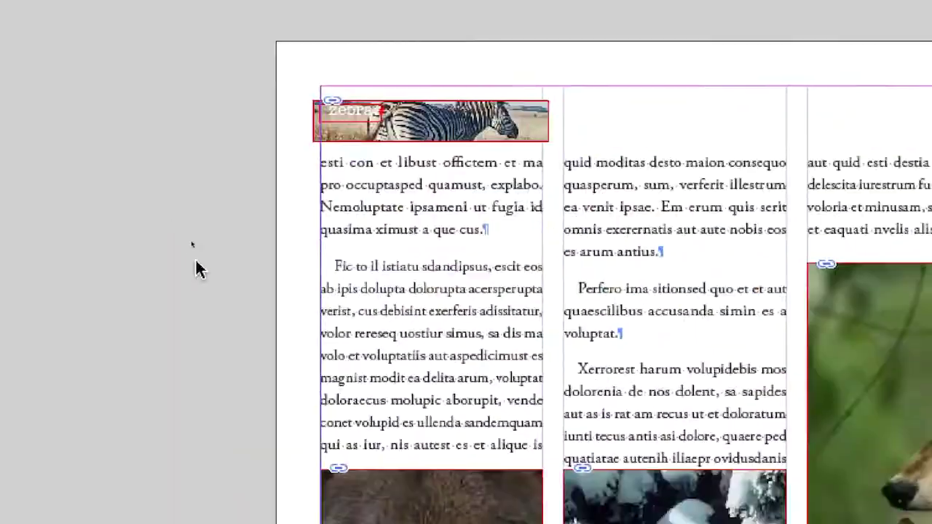
left_click(213, 273)
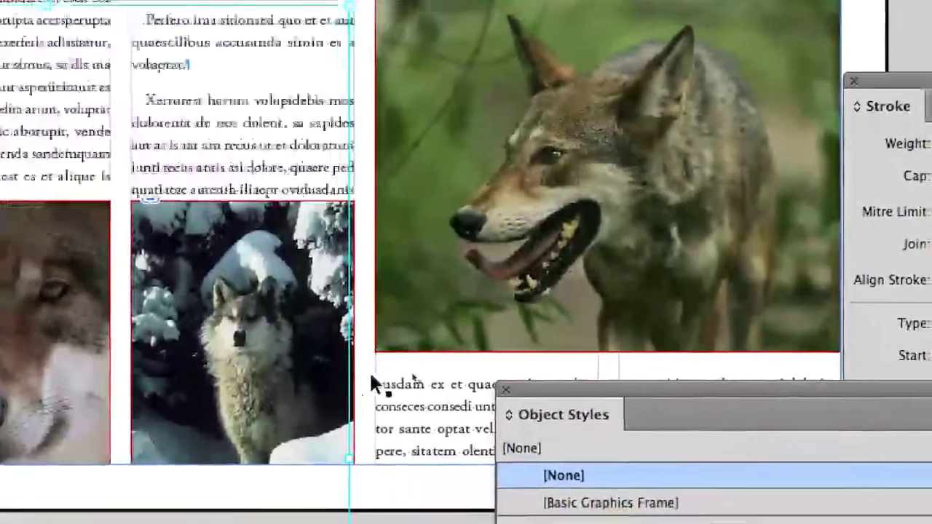
left_click(436, 428)
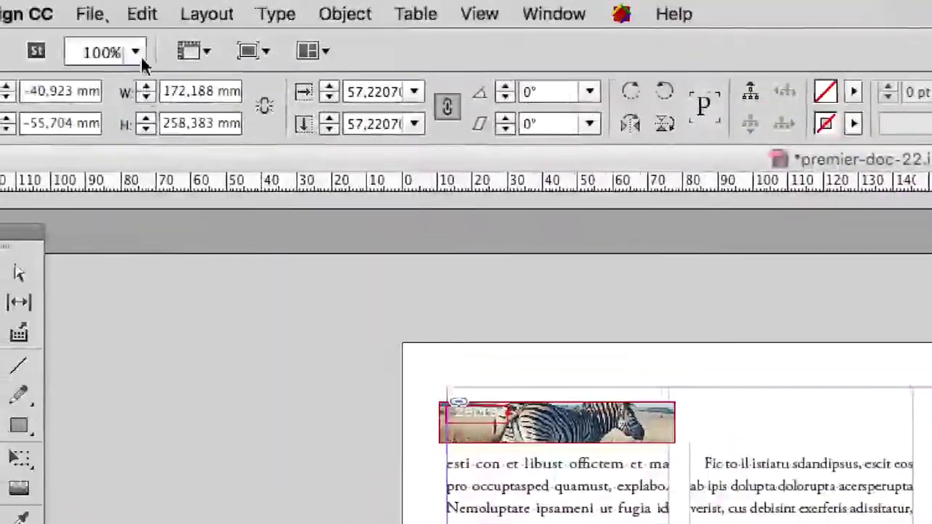
left_click(142, 14)
left_click(182, 41)
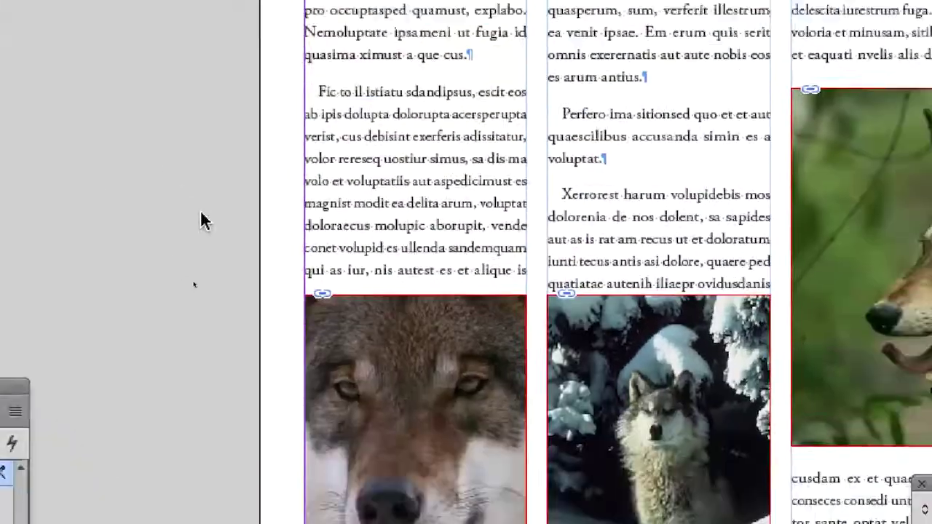
Apply the shadow-and-bevel object style to the three wolf photos, then deselect them
left_click(300, 339)
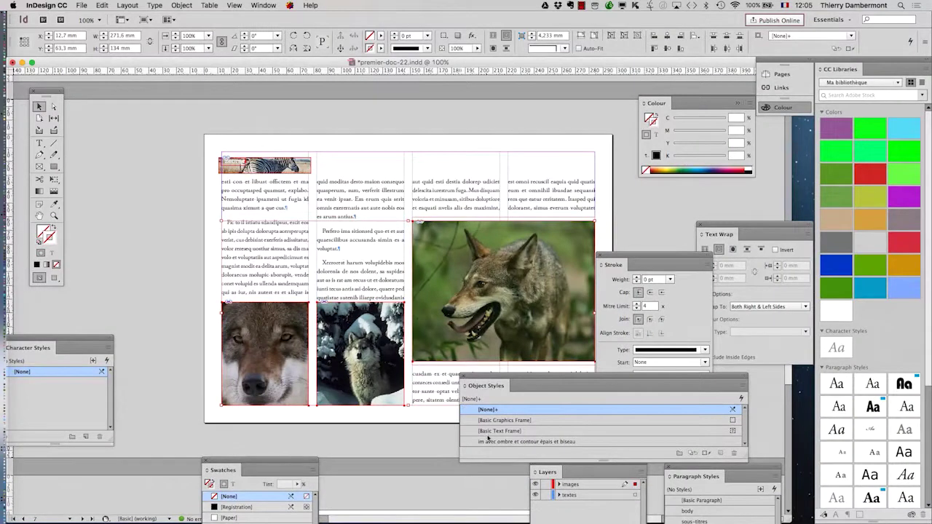
left_click(488, 440)
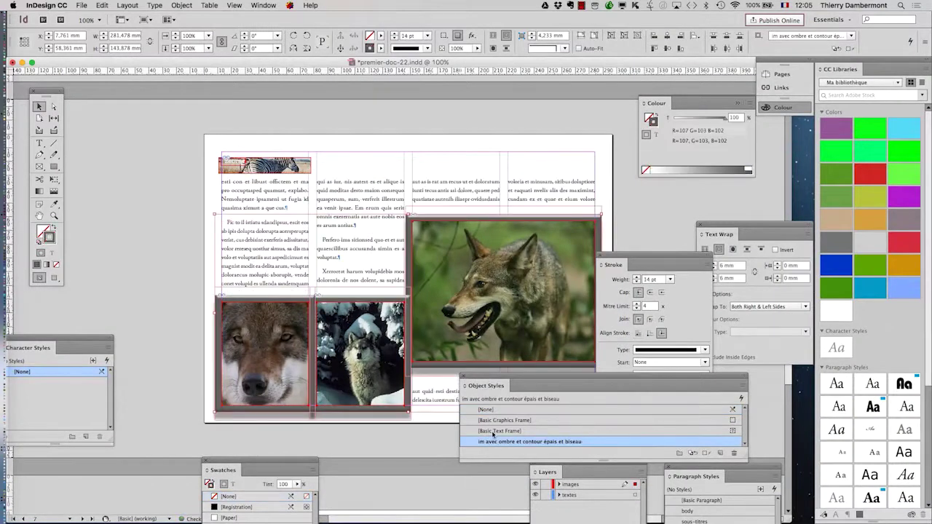
left_click_drag(492, 384, 627, 375)
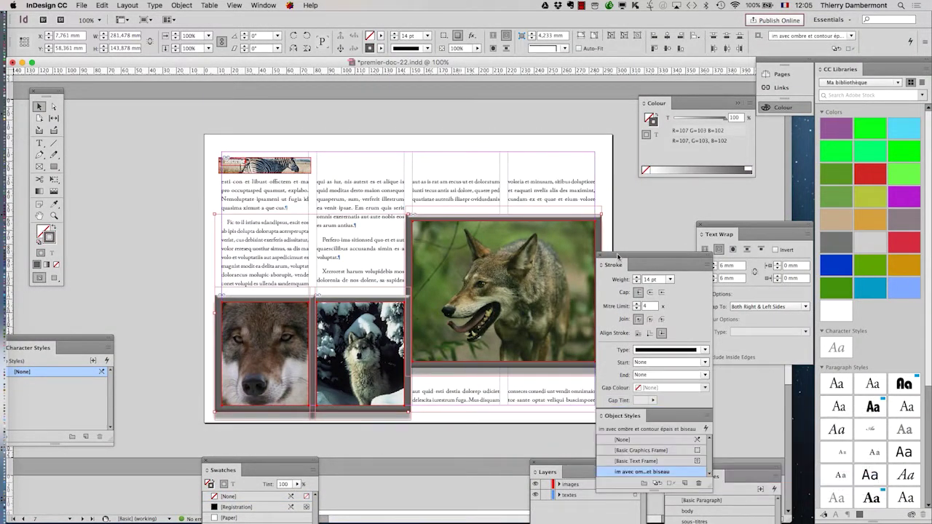
left_click_drag(619, 256, 667, 184)
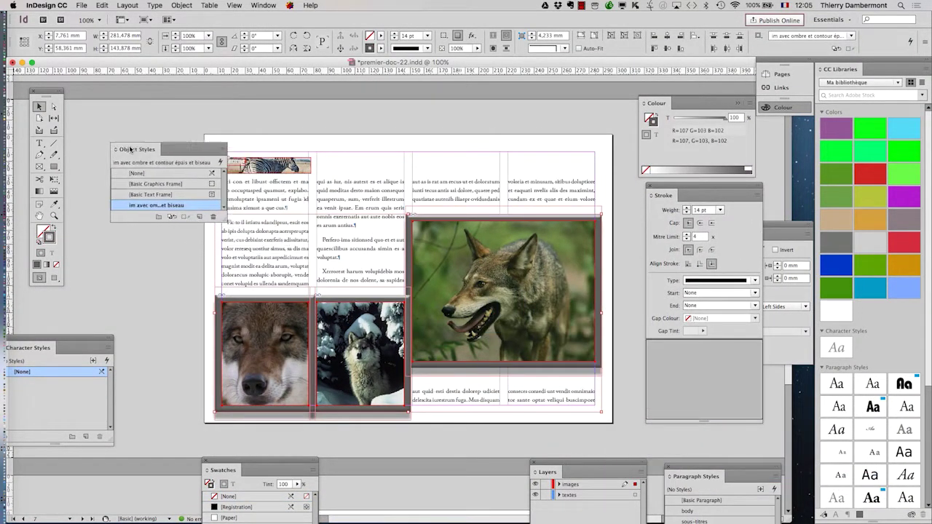
left_click_drag(672, 347, 123, 143)
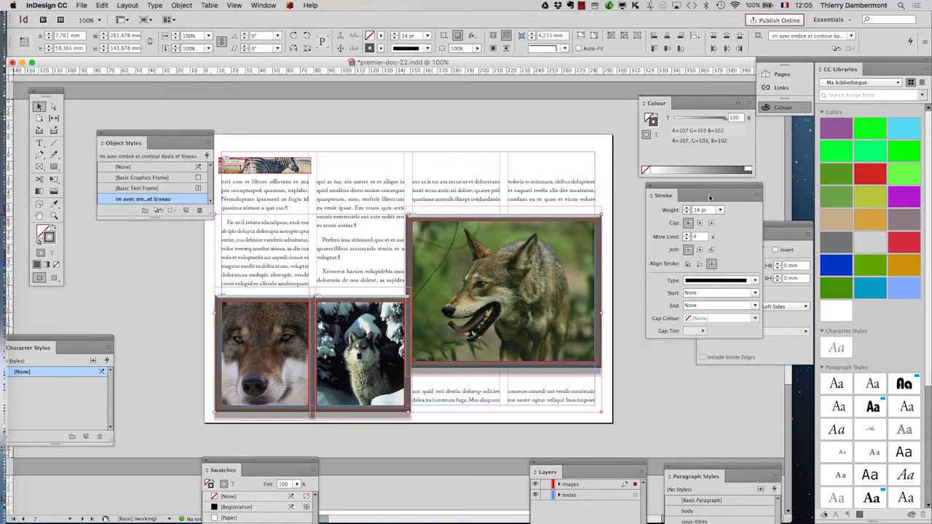
left_click(629, 281)
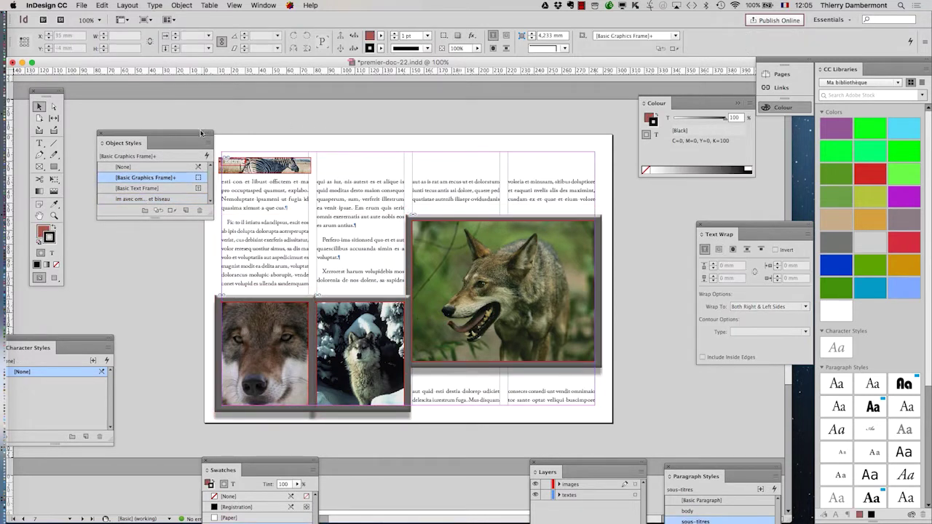
Select the body-text passage from 'moditas' to 'ea venit ipsae'
left_click_drag(188, 134, 164, 158)
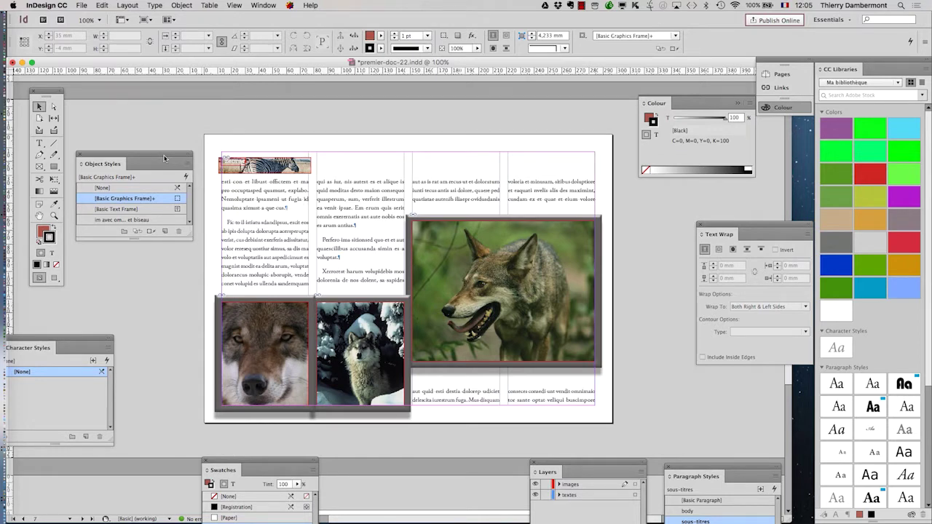
scroll(394, 212, "up", 1)
scroll(391, 208, "up", 1)
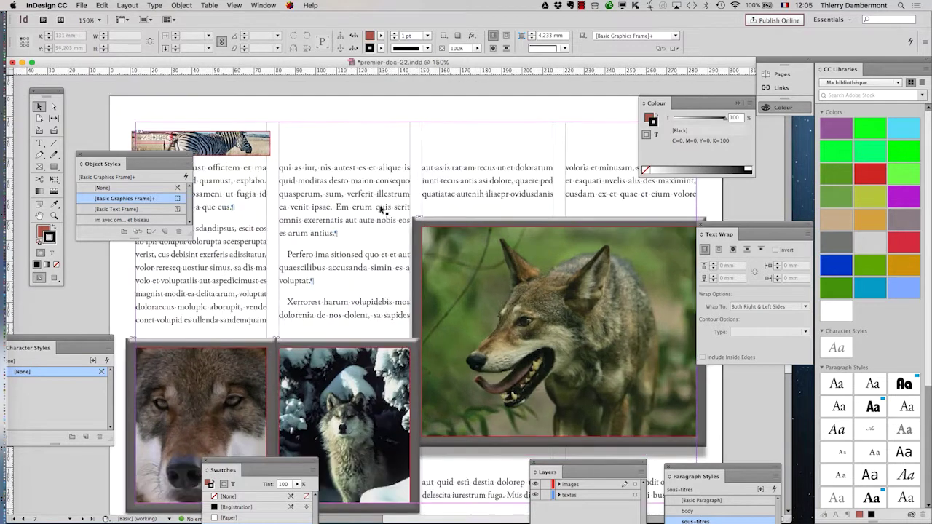
scroll(383, 209, "up", 1)
left_click(45, 145)
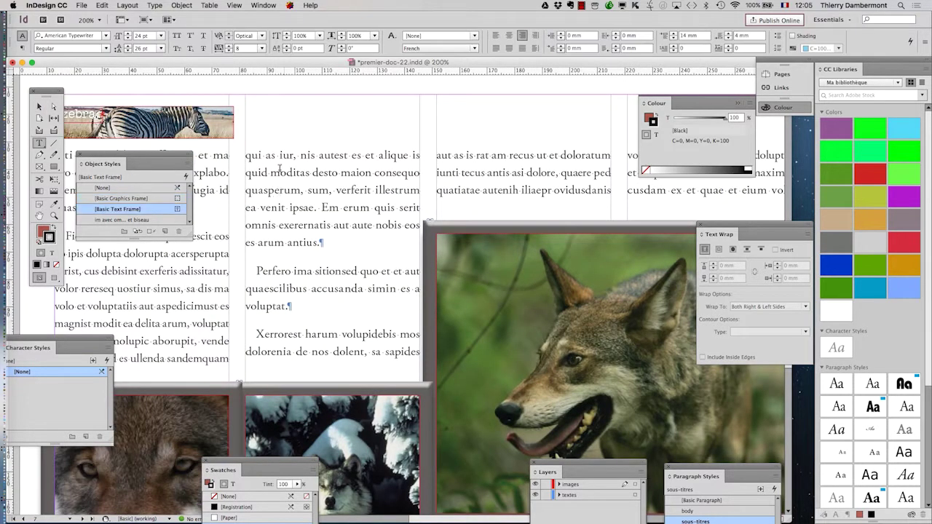
mouse_move(274, 173)
left_mouse_down()
mouse_move(310, 191)
mouse_move(314, 207)
left_mouse_up()
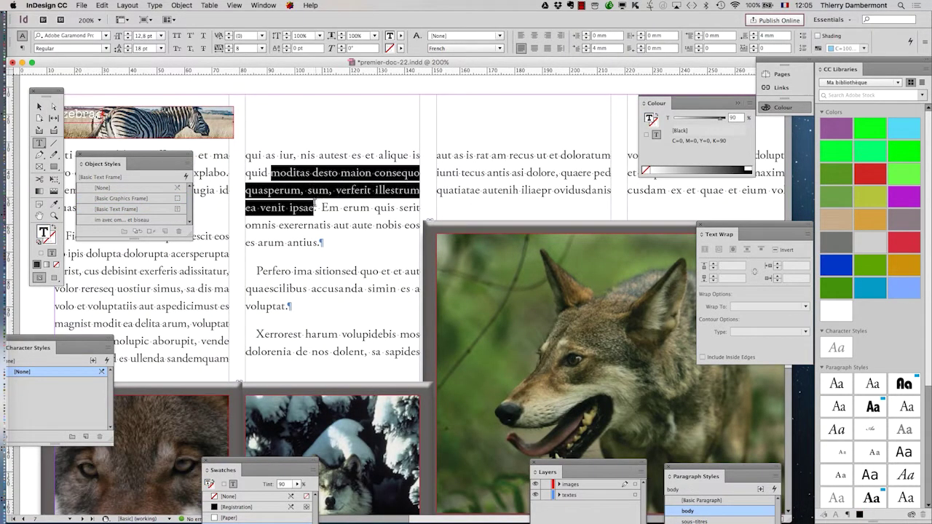
Draw a new text frame on the pasteboard beside the page for the copied passage
scroll(317, 267, "down", 1)
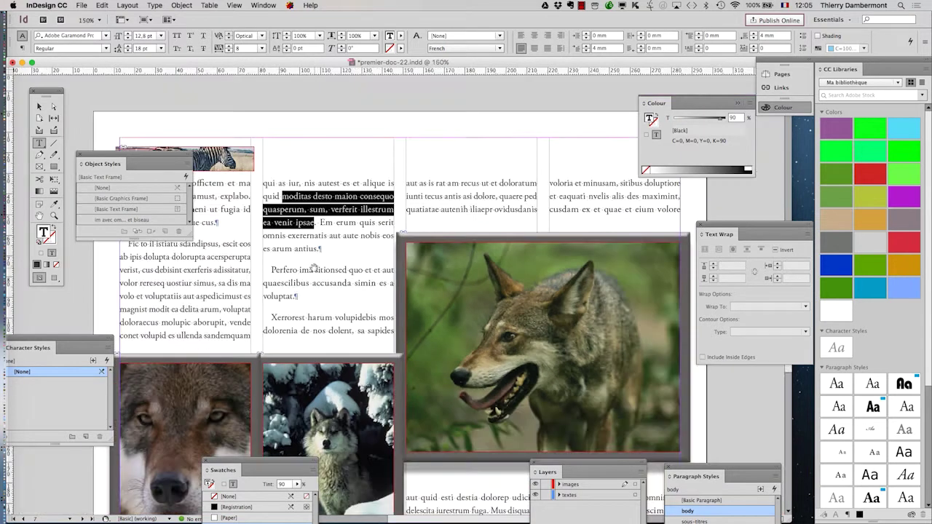
scroll(313, 267, "down", 1)
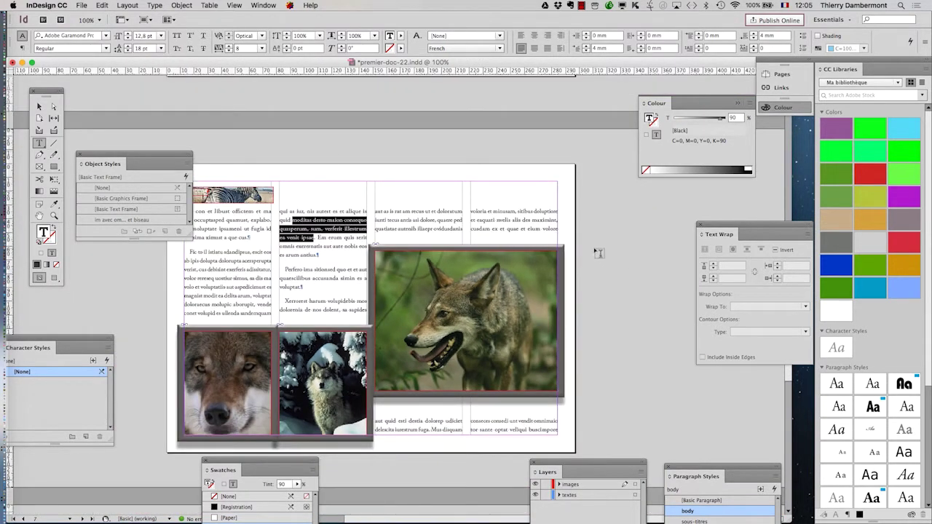
left_click_drag(703, 223, 742, 344)
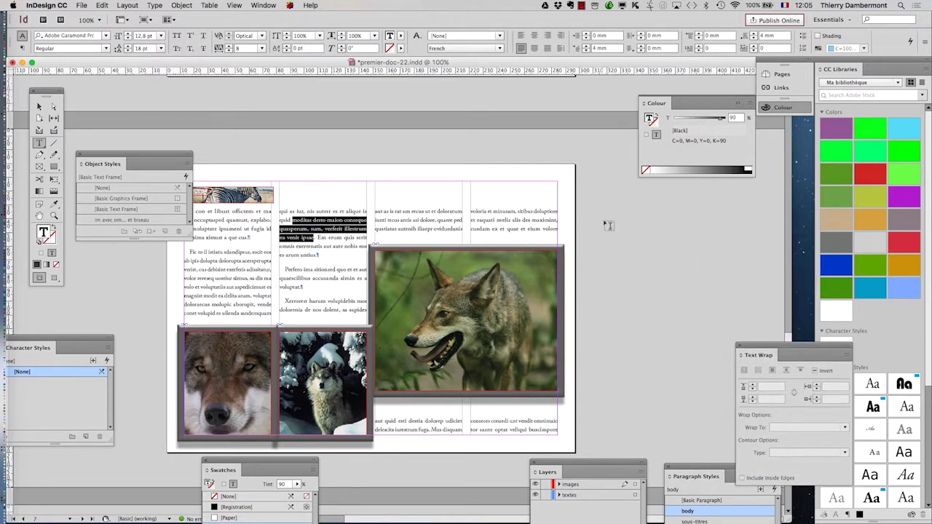
left_click_drag(606, 220, 686, 309)
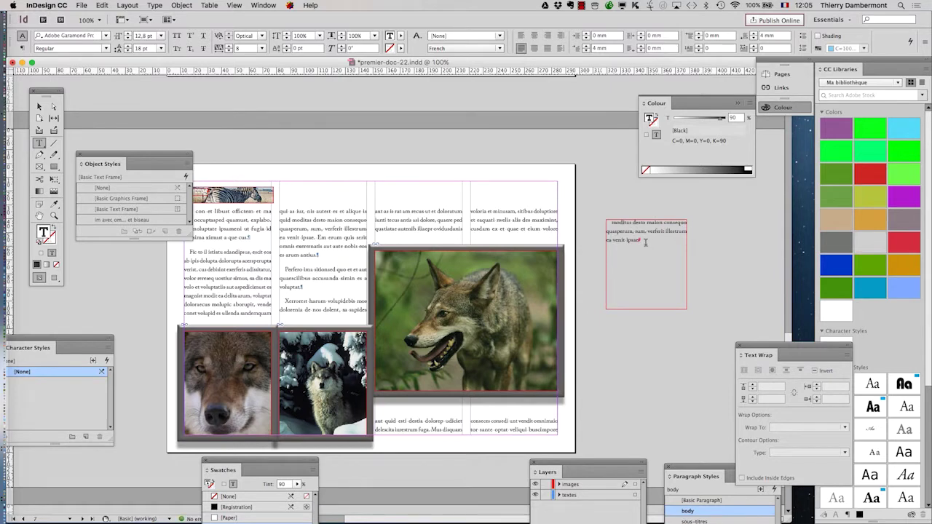
Format the pasted passage as 17 pt Adobe Garamond Pro Italic with 20 pt leading
scroll(645, 243, "up", 1)
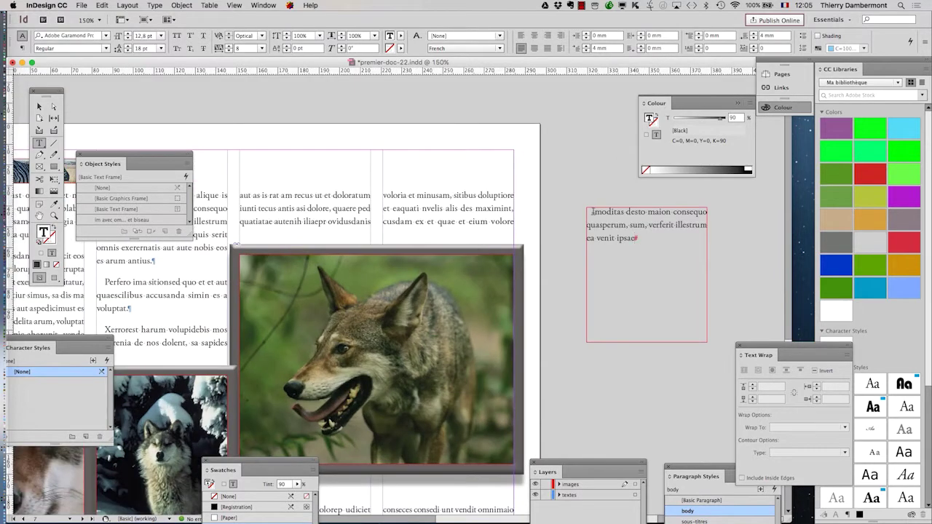
left_click_drag(592, 212, 663, 258)
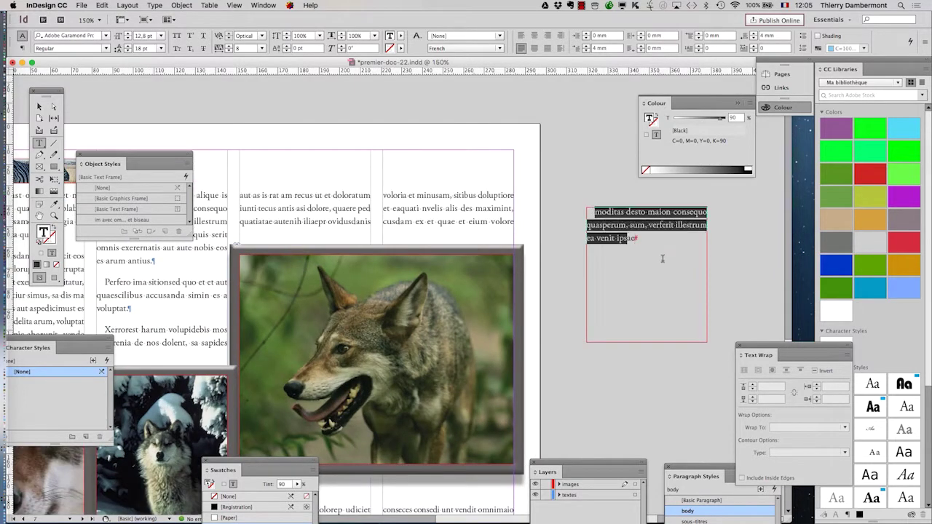
left_click(148, 5)
left_click(175, 51)
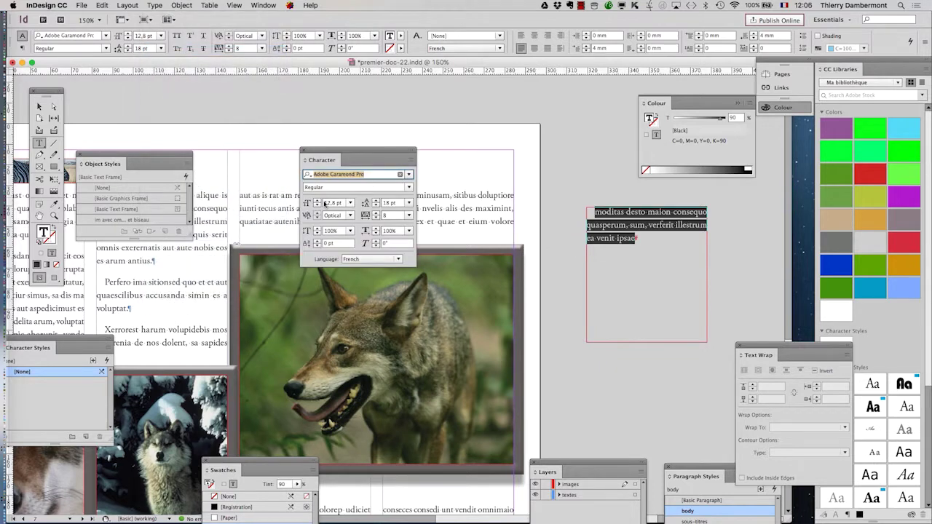
left_click(316, 199)
type("17")
left_click(317, 199)
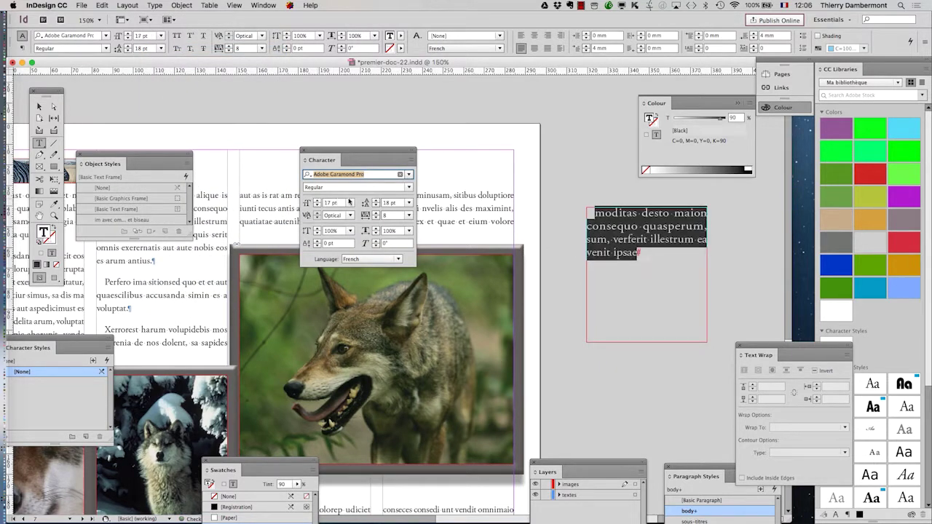
left_click(375, 201)
left_click(375, 201)
left_click(410, 188)
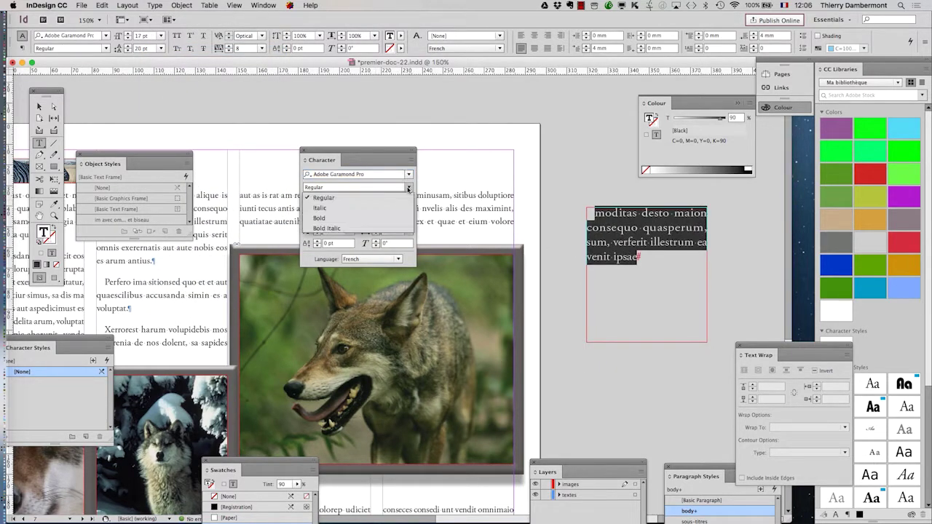
left_click(375, 216)
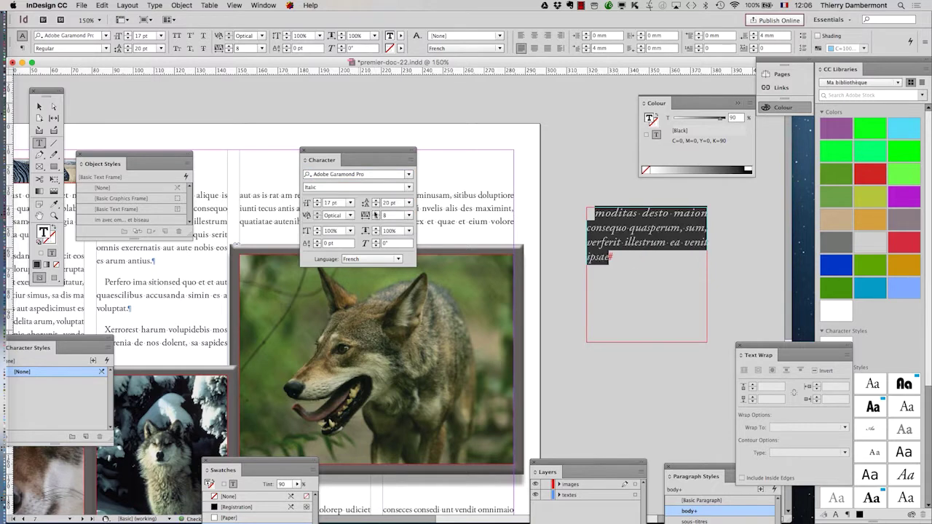
left_click(179, 4)
left_click(225, 169)
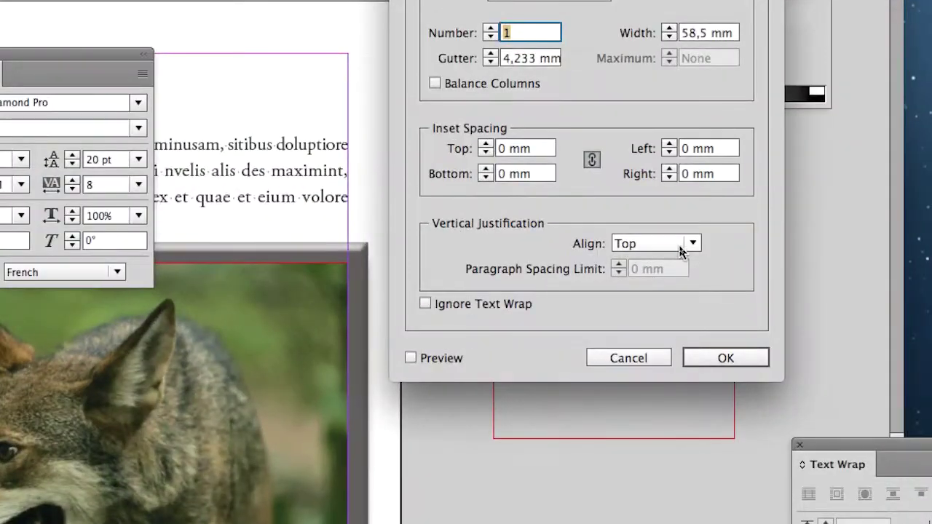
Set the pull-quote frame's vertical justification to Centre
left_click(681, 247)
left_click(675, 265)
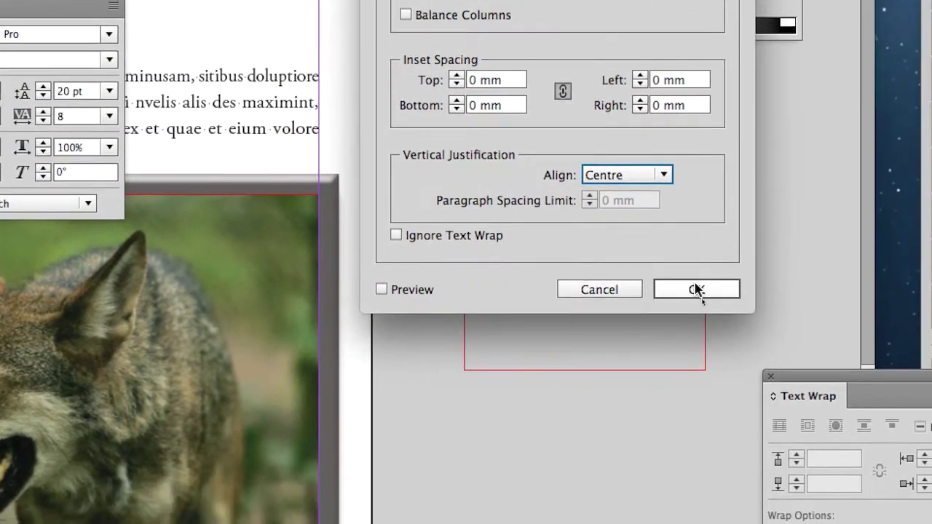
left_click(731, 332)
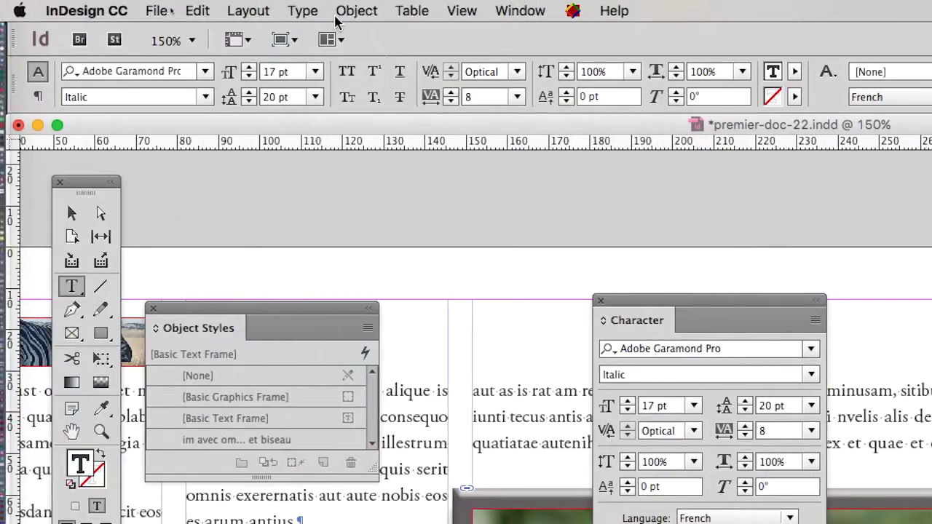
Give the pull-quote frame 5 mm inset spacing on every side
left_click(356, 10)
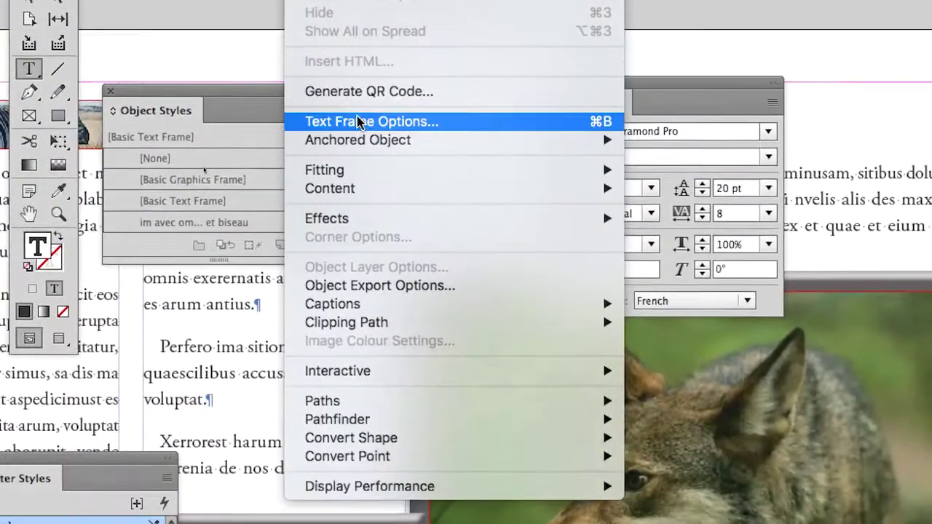
left_click(357, 122)
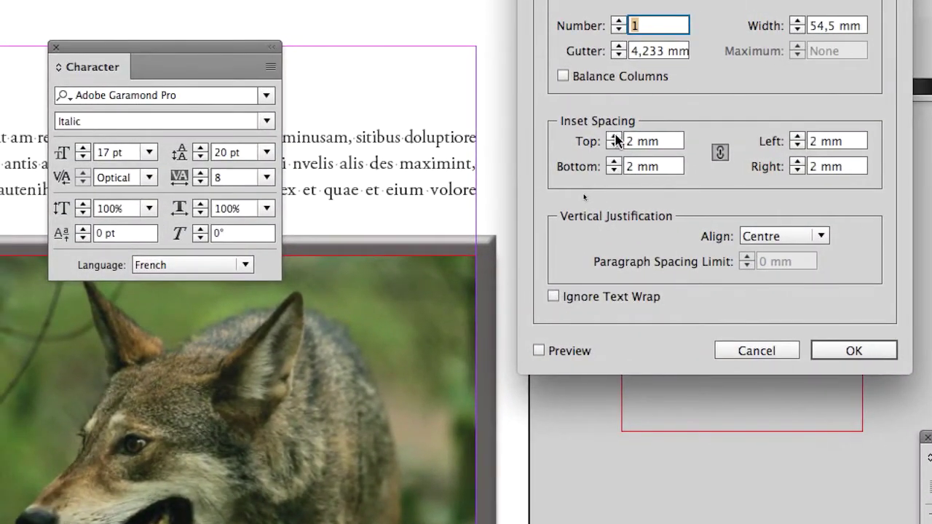
left_click(614, 137)
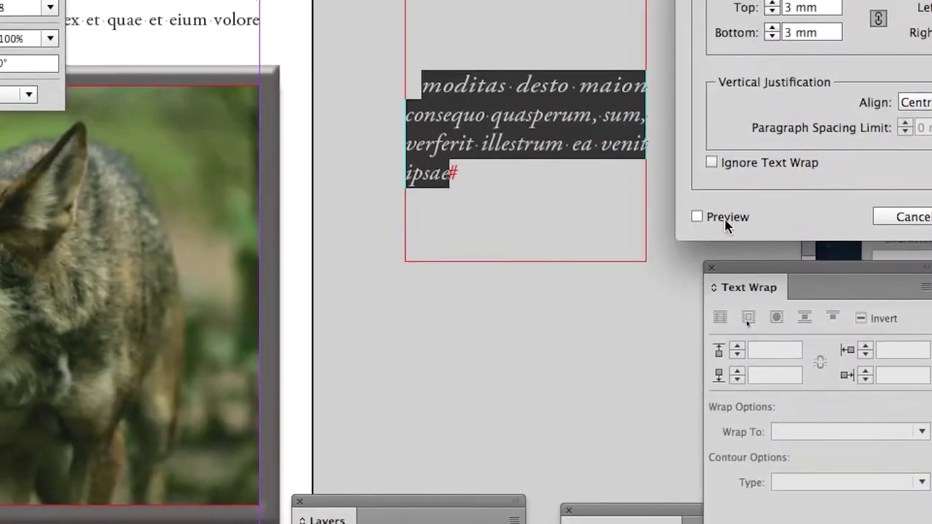
left_click(678, 506)
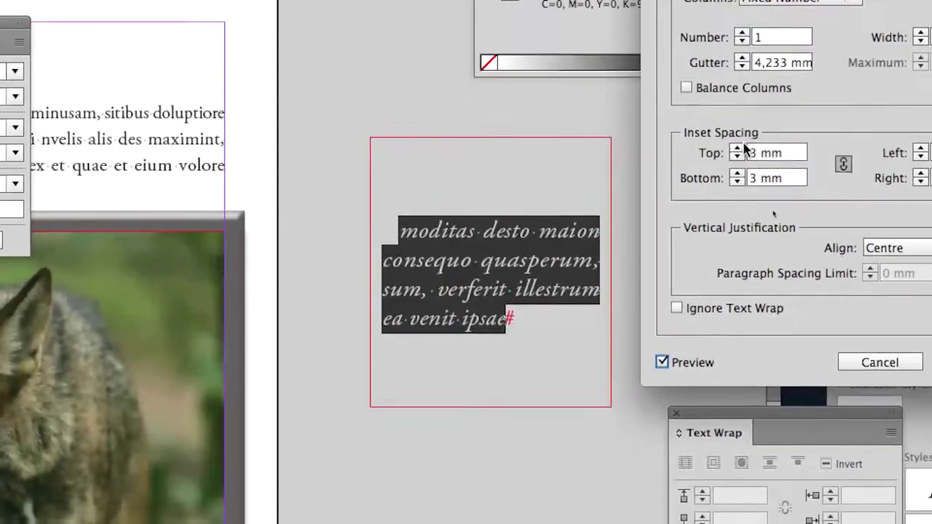
left_click(737, 149)
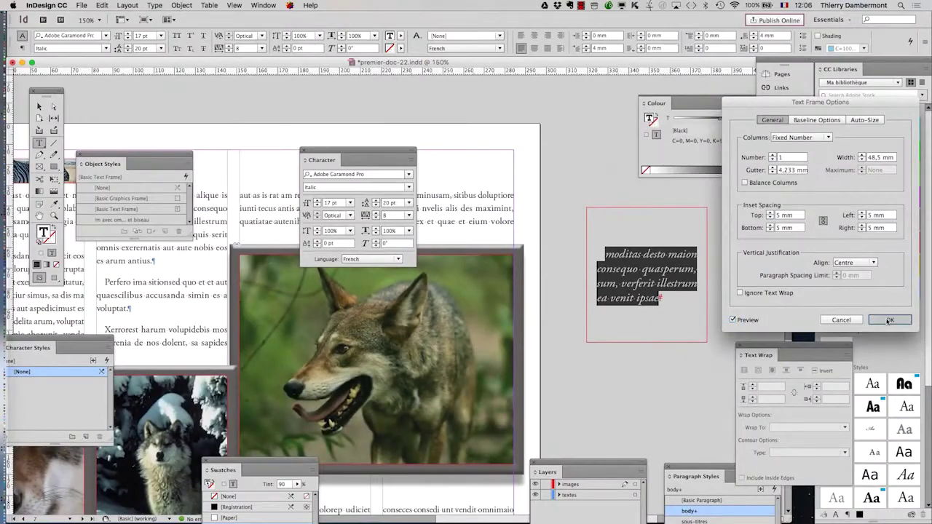
left_click(888, 320)
key("Escape")
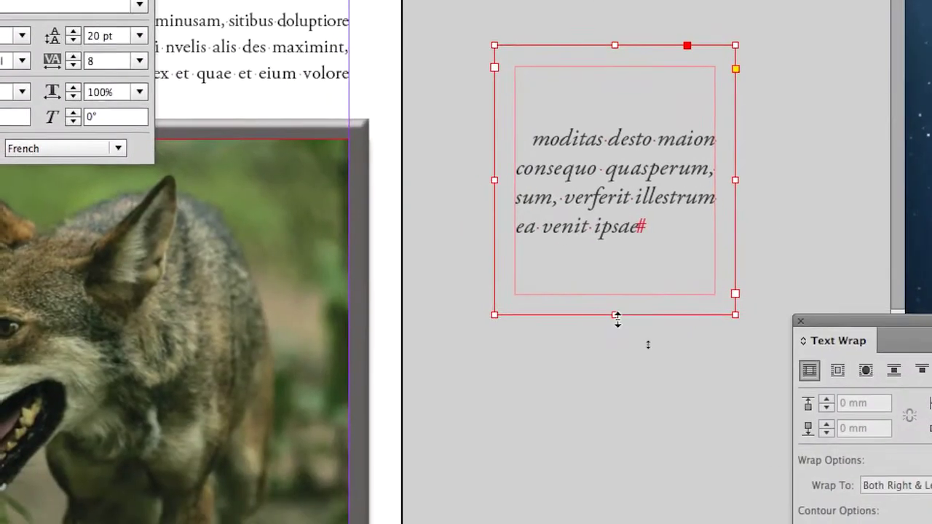
Shorten the quote frame, apply 'im avec ombre et contour épais et biseau', then enlarge it
left_click_drag(647, 341, 617, 266)
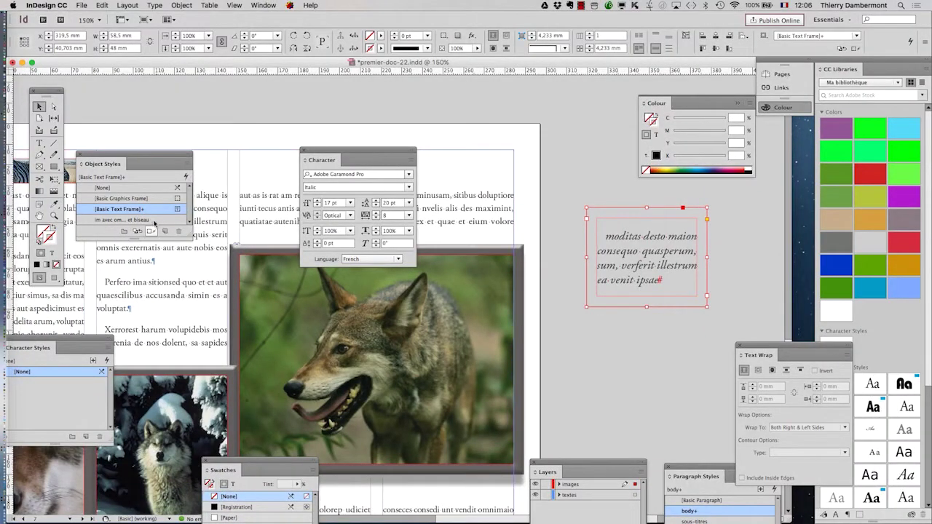
left_click_drag(138, 157, 621, 322)
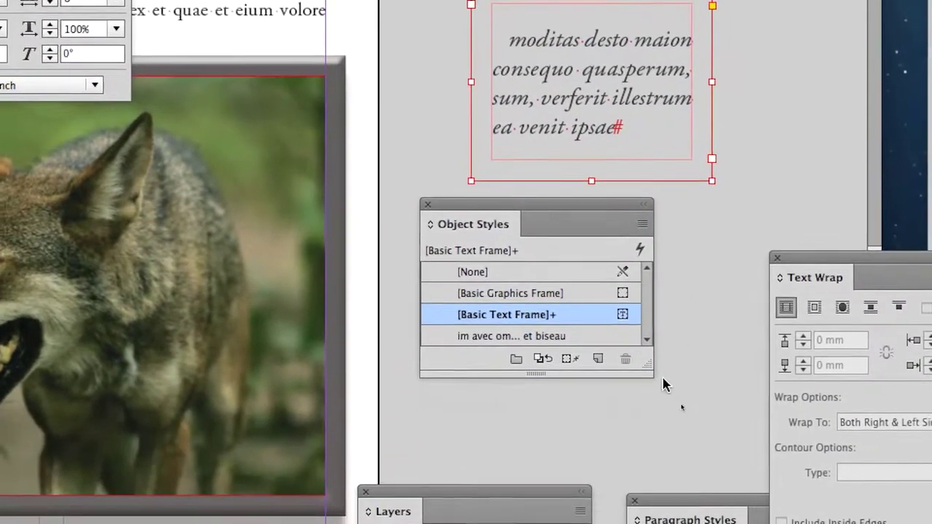
left_click_drag(665, 380, 674, 400)
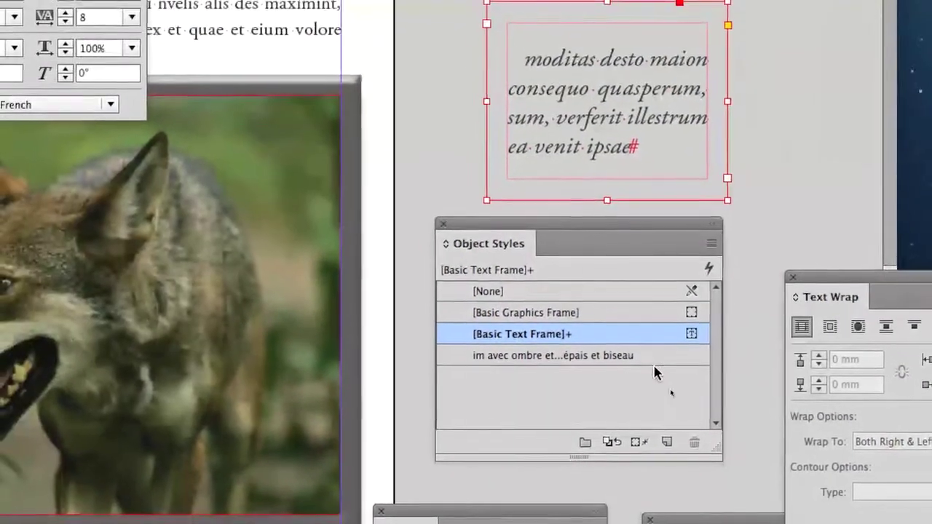
left_click(618, 302)
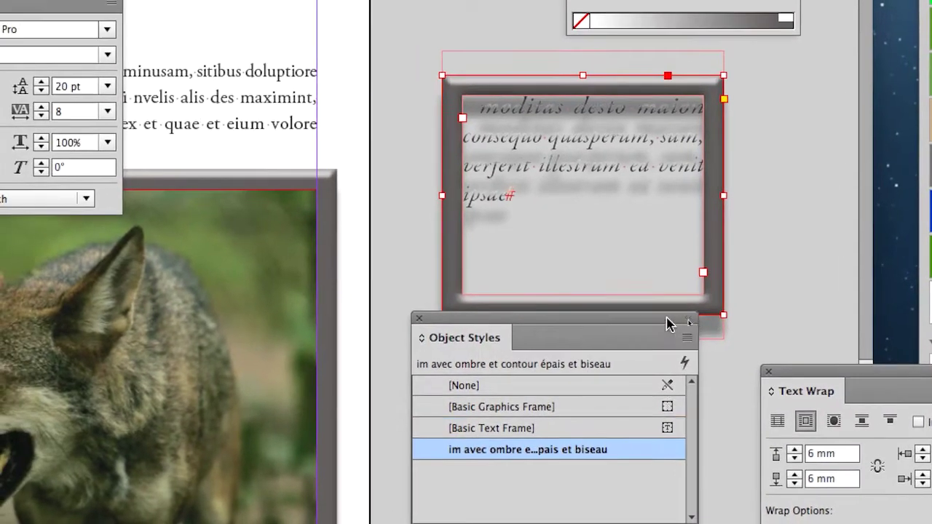
left_click_drag(655, 321, 655, 422)
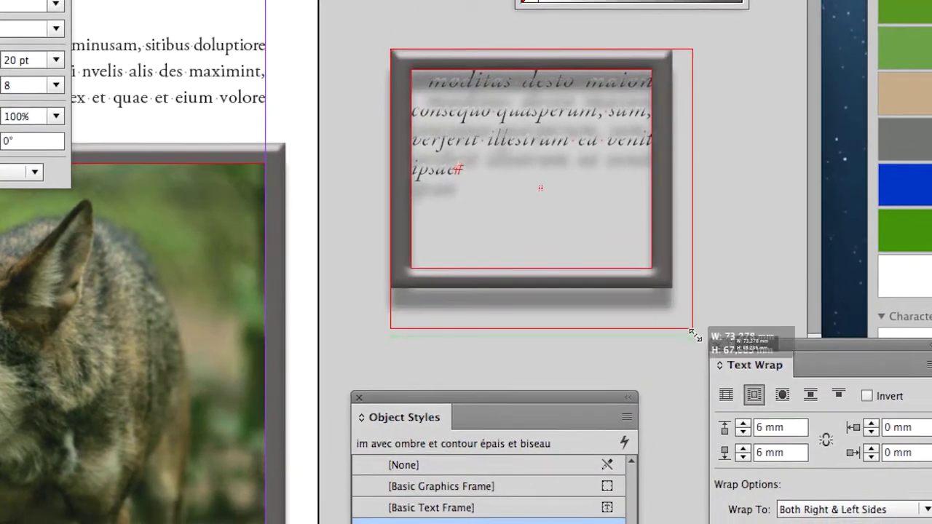
left_click_drag(685, 316, 695, 336)
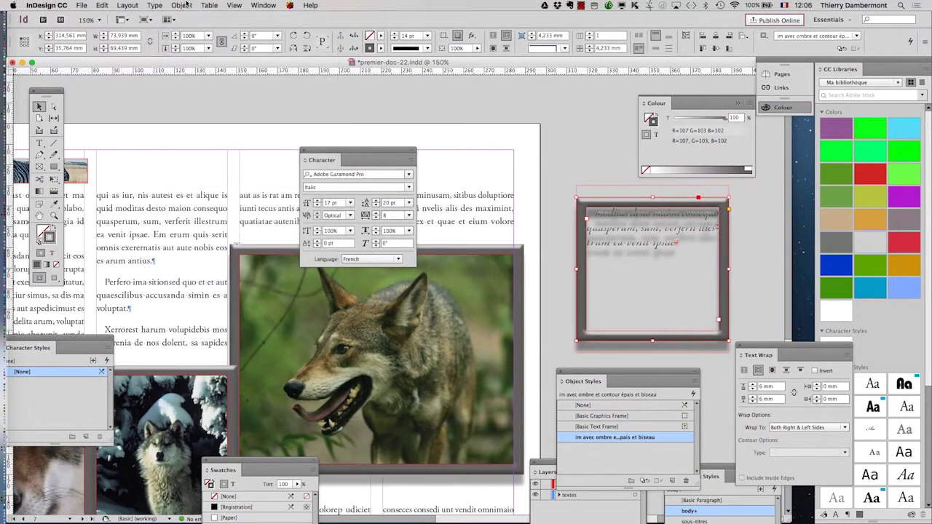
left_click(181, 6)
Set the bevelled quote frame's text inset to 5 mm on all sides
left_click(214, 169)
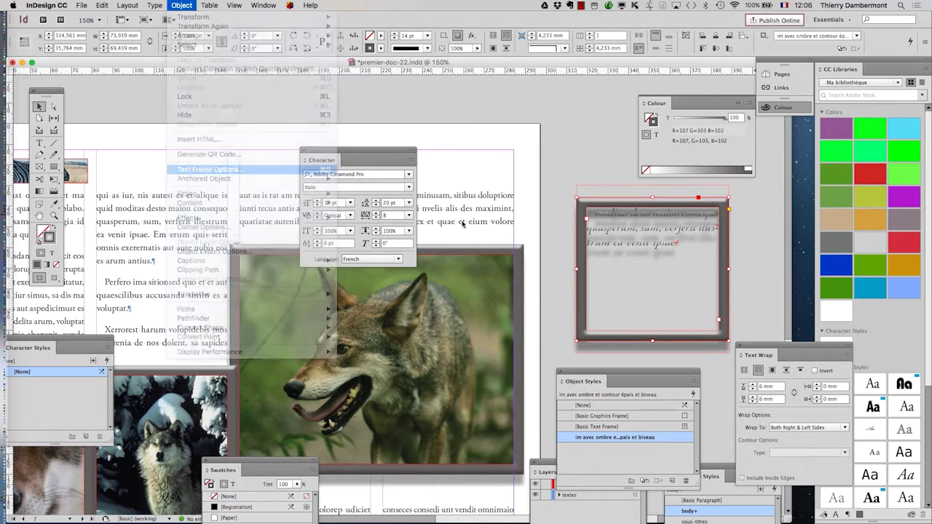
left_click_drag(778, 115, 387, 82)
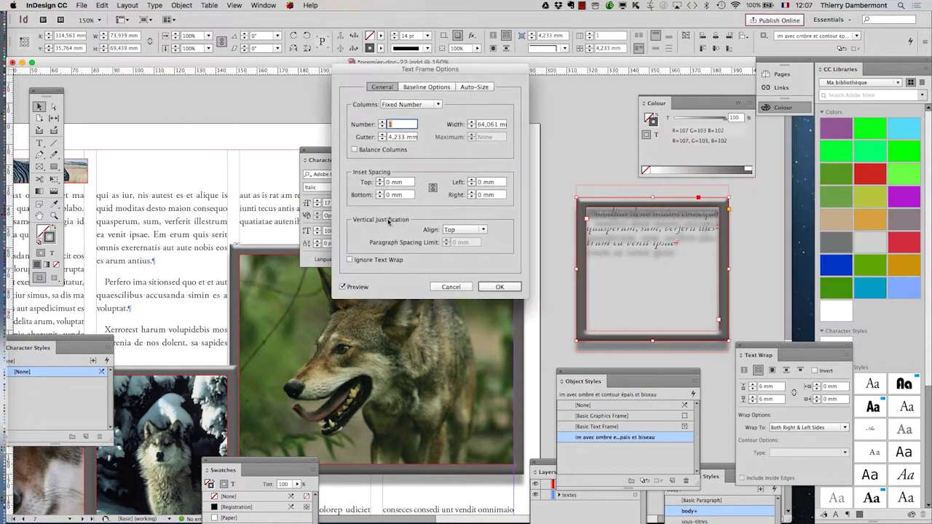
left_click(380, 180, "shift")
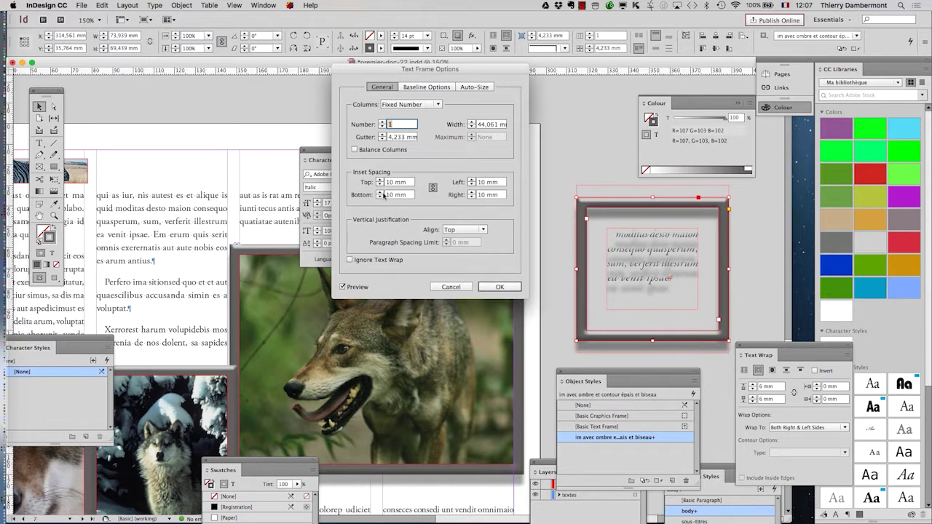
left_click(379, 198, "shift")
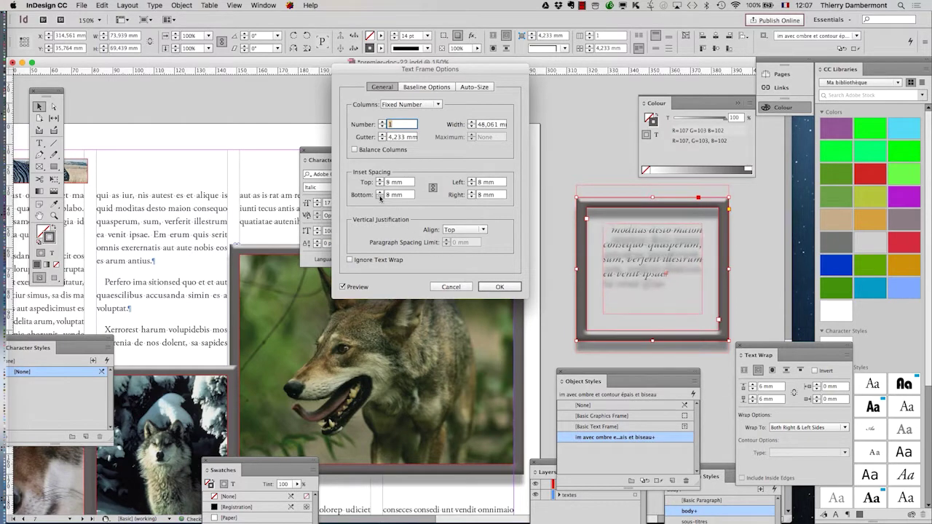
left_click(499, 287)
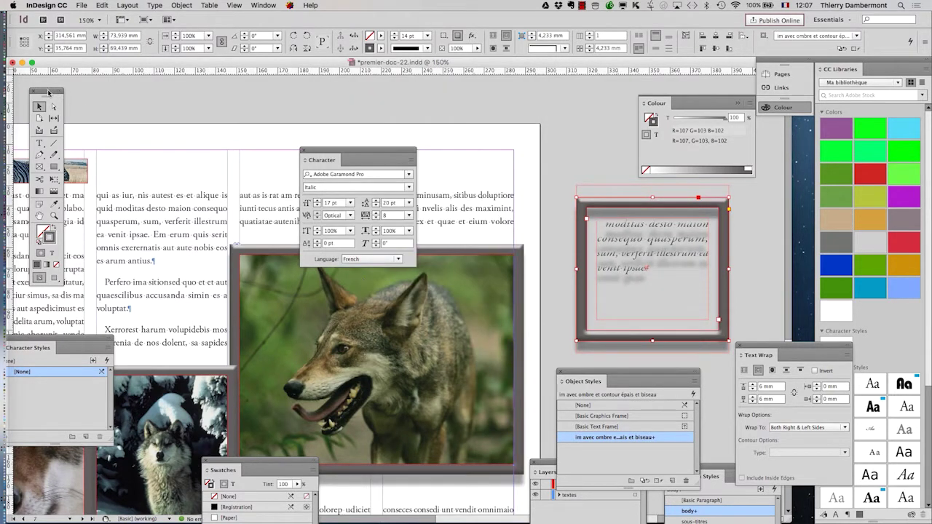
Rearrange the Tools and Object Styles panels and bring the fill swatch in front of stroke
left_click_drag(48, 93, 503, 107)
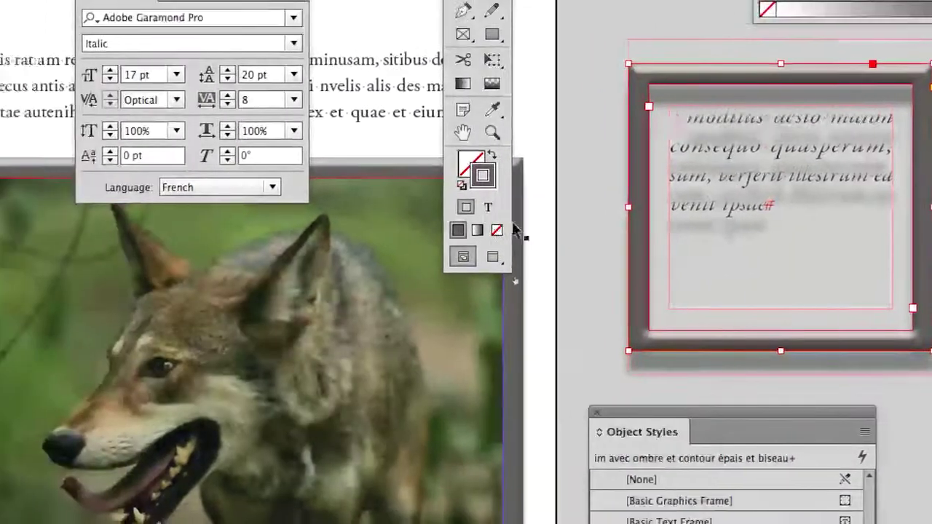
left_click(495, 208)
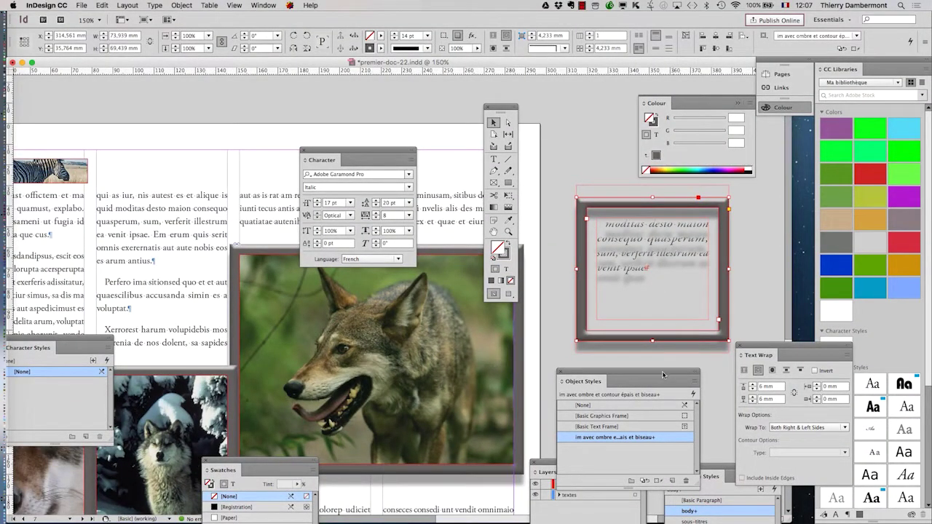
left_click_drag(653, 373, 275, 315)
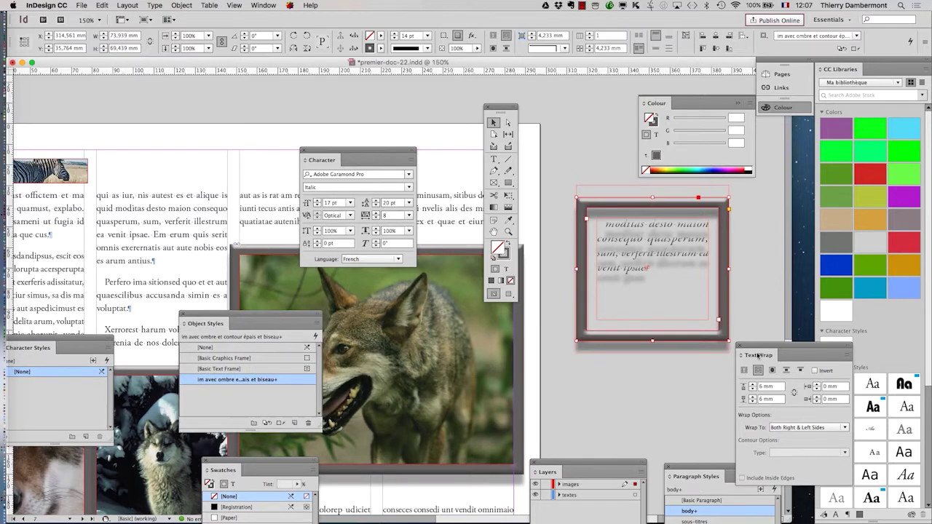
Fill the quote frame with white [Paper] from the Swatches panel and shorten it slightly
left_click_drag(757, 355, 120, 238)
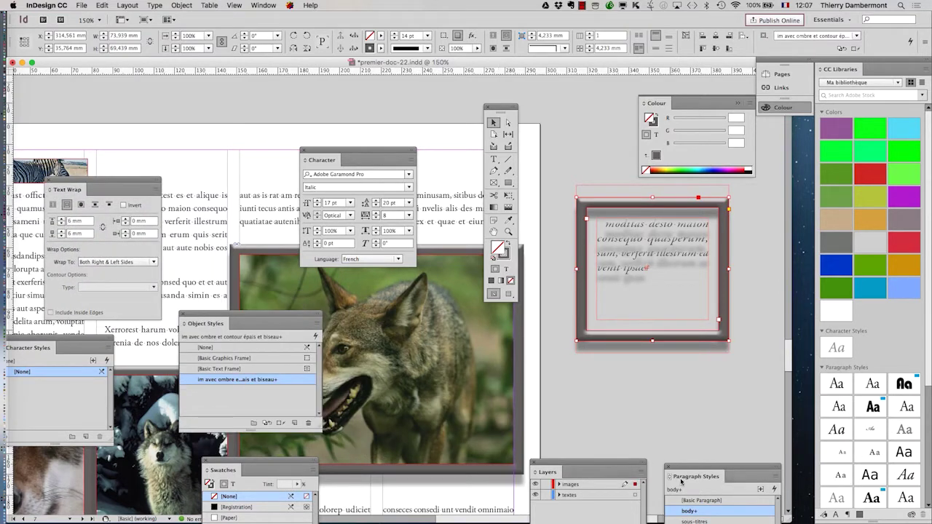
left_click(262, 5)
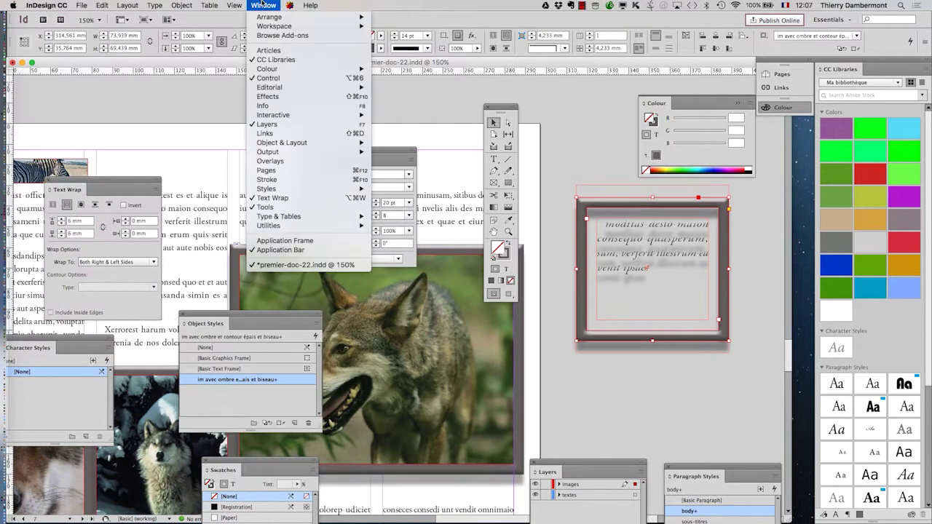
mouse_move(268, 69)
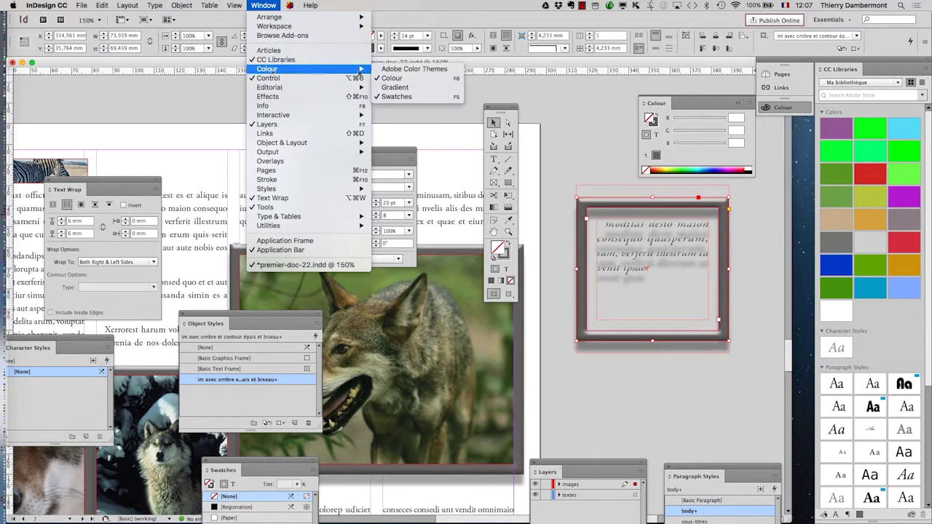
left_click(428, 98)
left_click(263, 5)
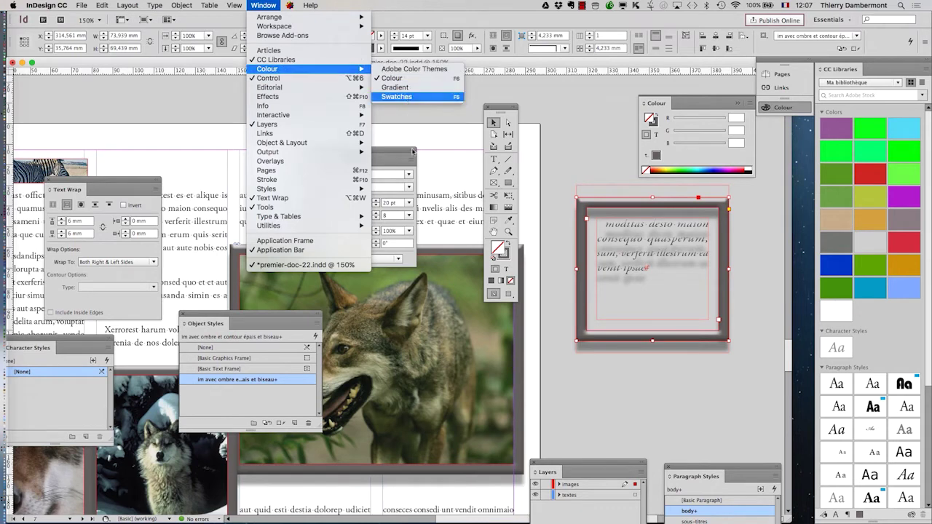
key("Return")
left_click_drag(268, 466, 466, 387)
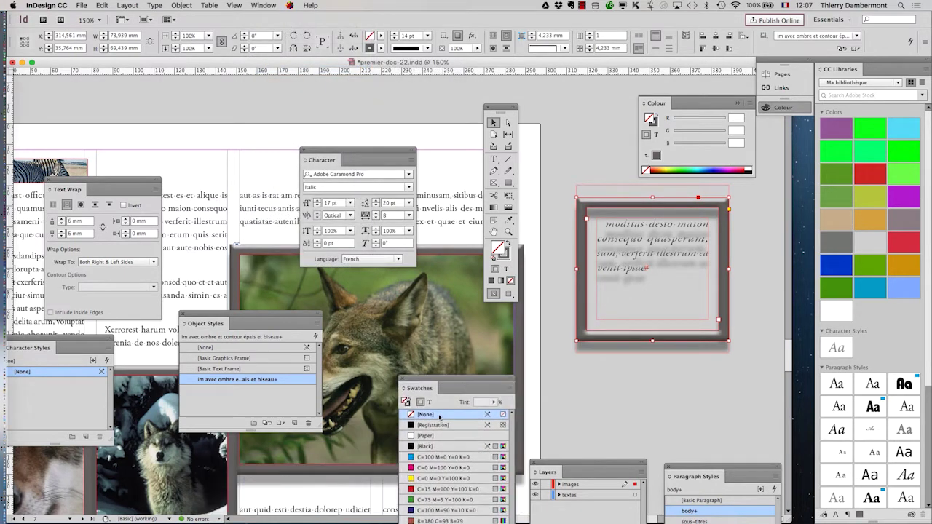
left_click(427, 437)
left_click(694, 382)
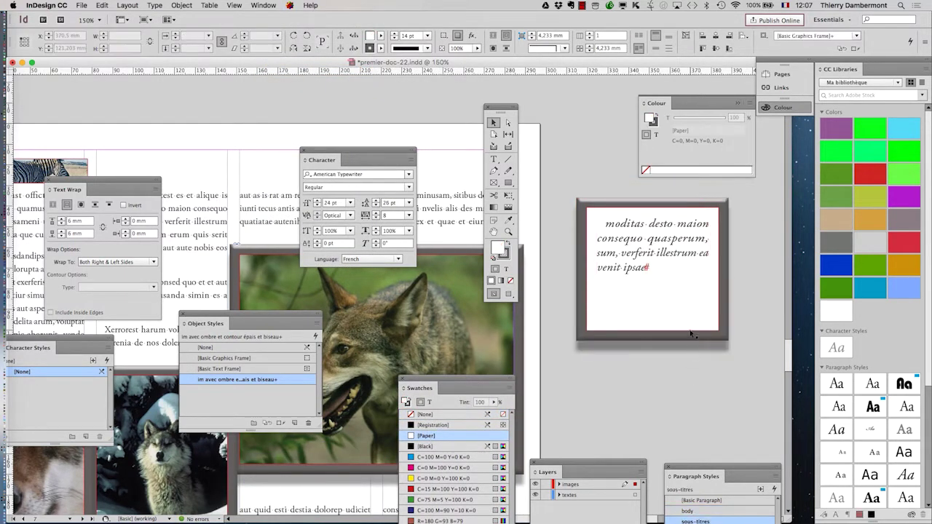
left_click(697, 326)
left_click_drag(652, 340, 652, 325)
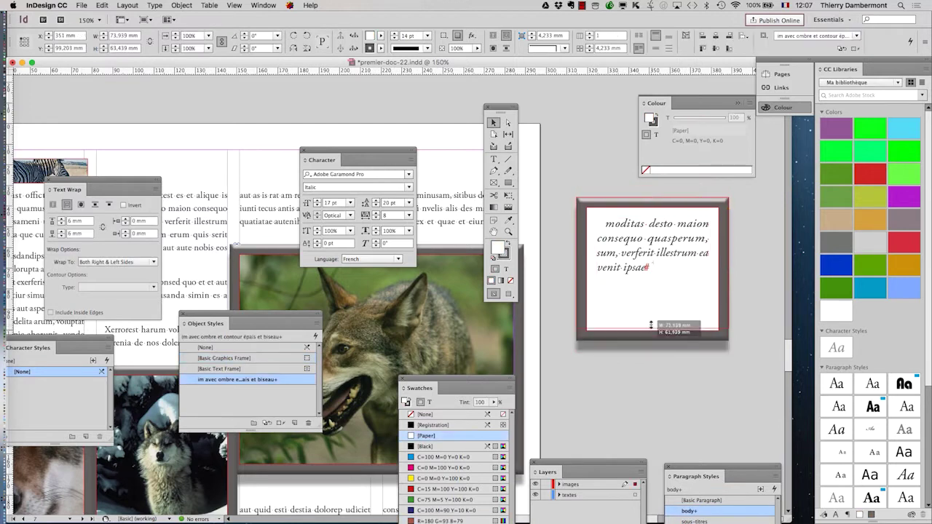
left_click(182, 5)
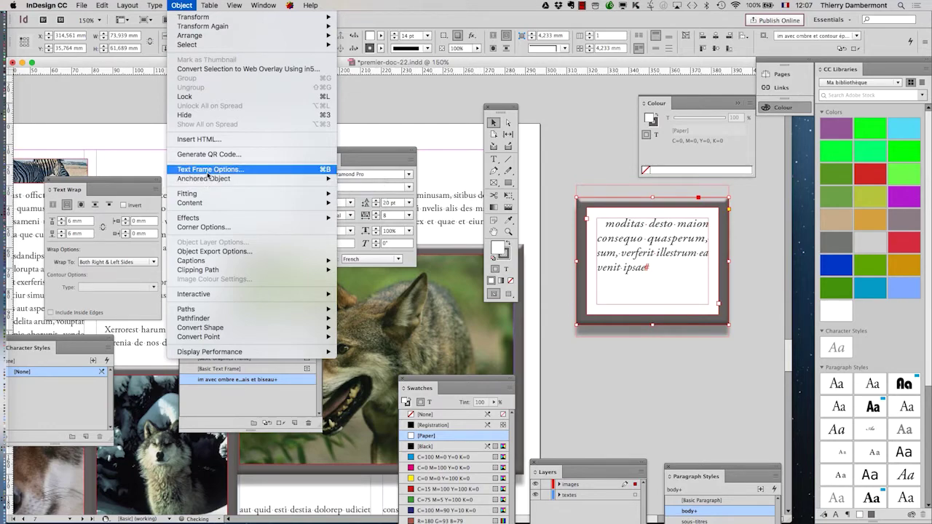
Re-centre the quote text vertically and pull the frame's bottom edge up
left_click(208, 169)
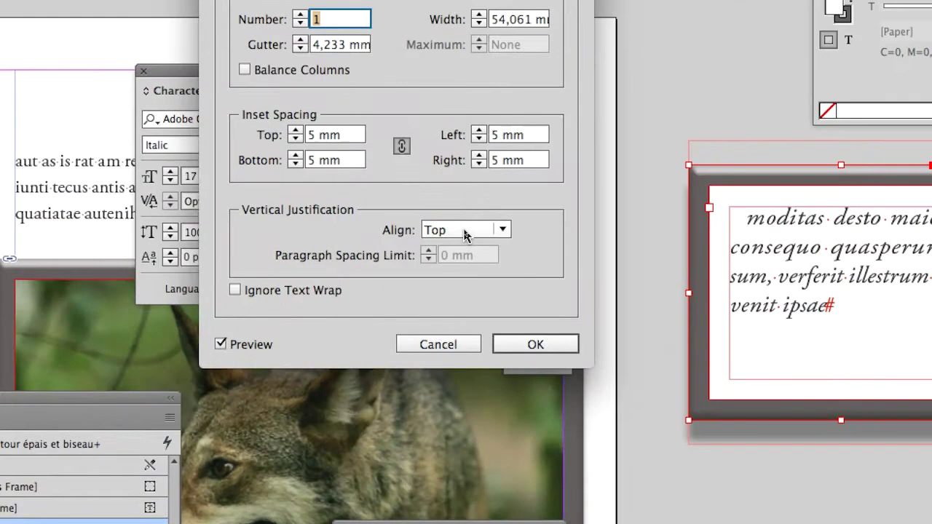
left_click(464, 230)
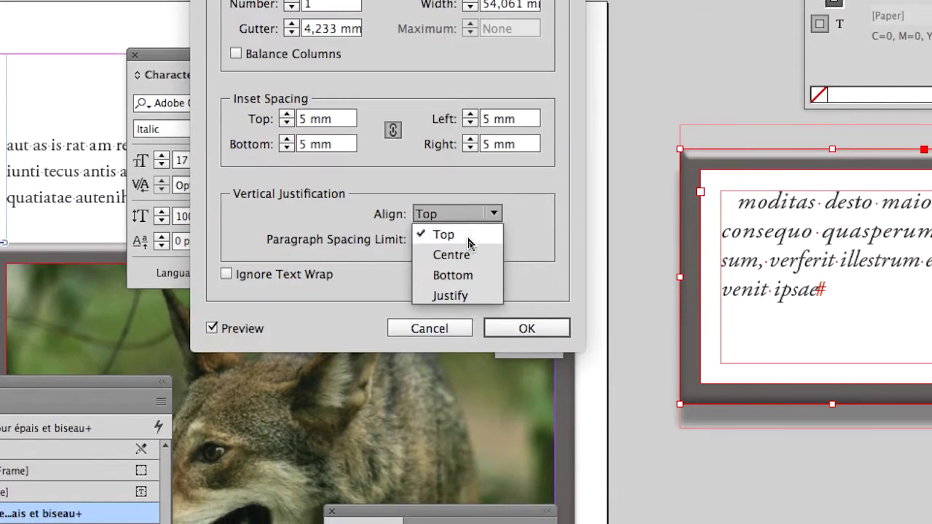
left_click(458, 254)
left_click(527, 329)
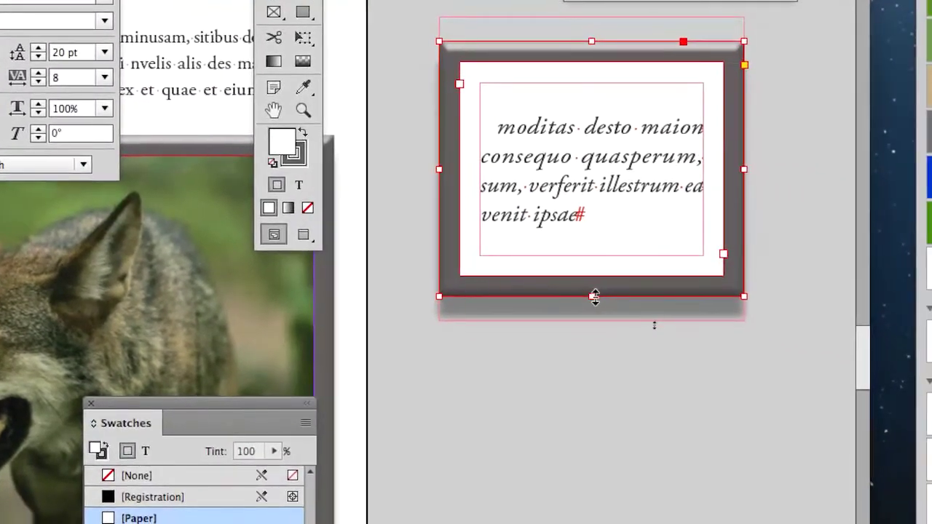
left_click_drag(616, 304, 616, 257)
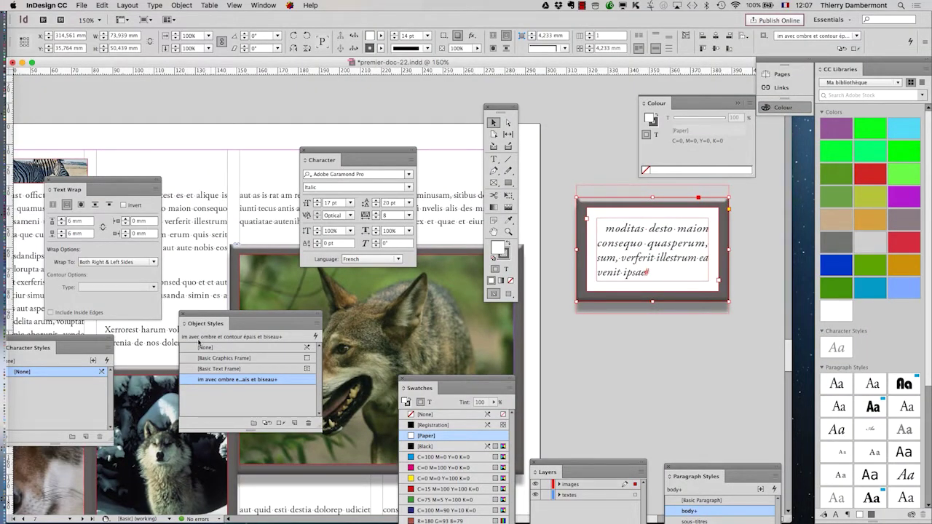
At 100% zoom, place the quote frame in the page's upper-left column and scale it down
left_click_drag(205, 315, 283, 435)
key("ctrl+1")
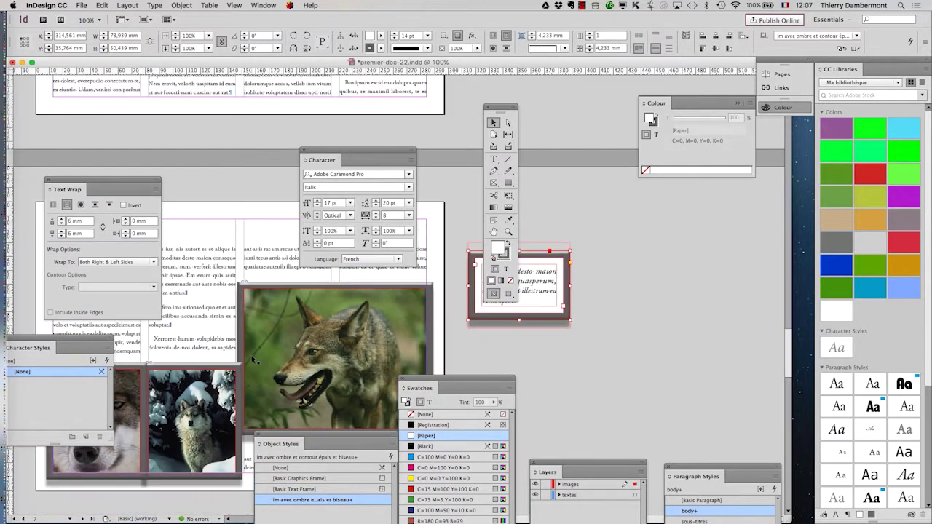
left_click_drag(357, 149, 617, 296)
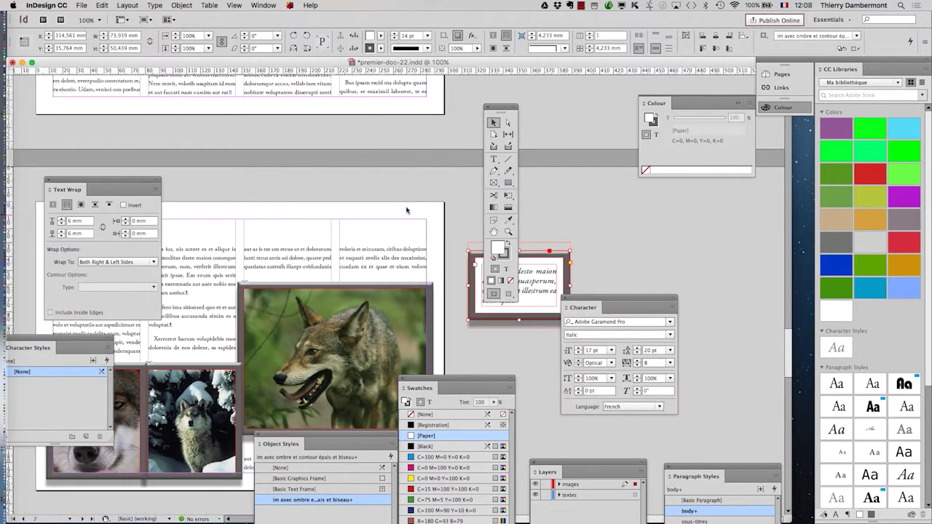
left_click_drag(493, 113, 736, 231)
left_click_drag(381, 230, 571, 188)
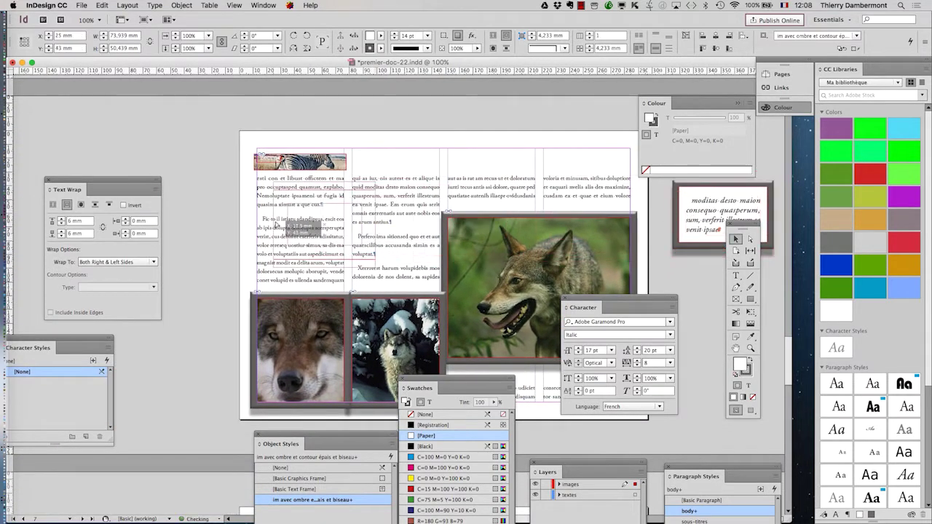
left_click_drag(444, 217, 154, 226)
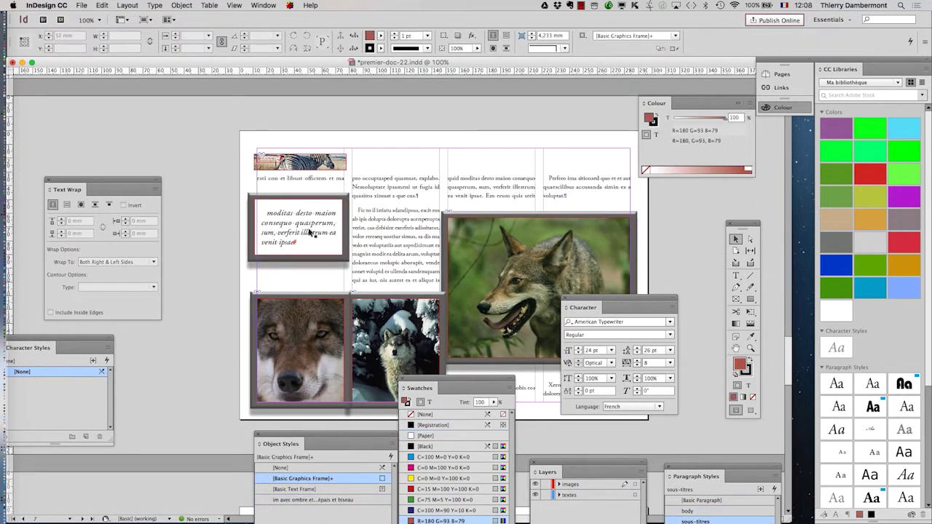
left_click_drag(299, 233, 346, 237)
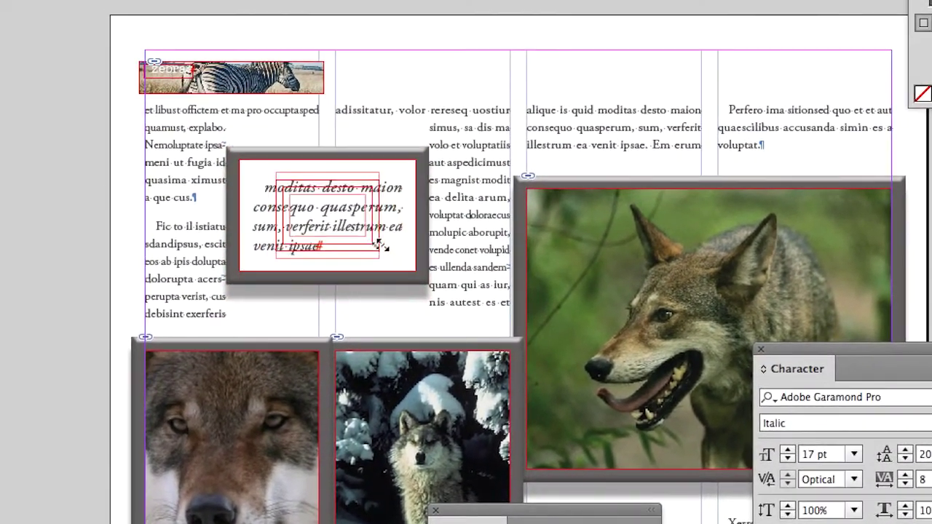
mouse_move(399, 261)
left_mouse_down()
mouse_move(380, 248)
mouse_move(386, 253)
left_mouse_up()
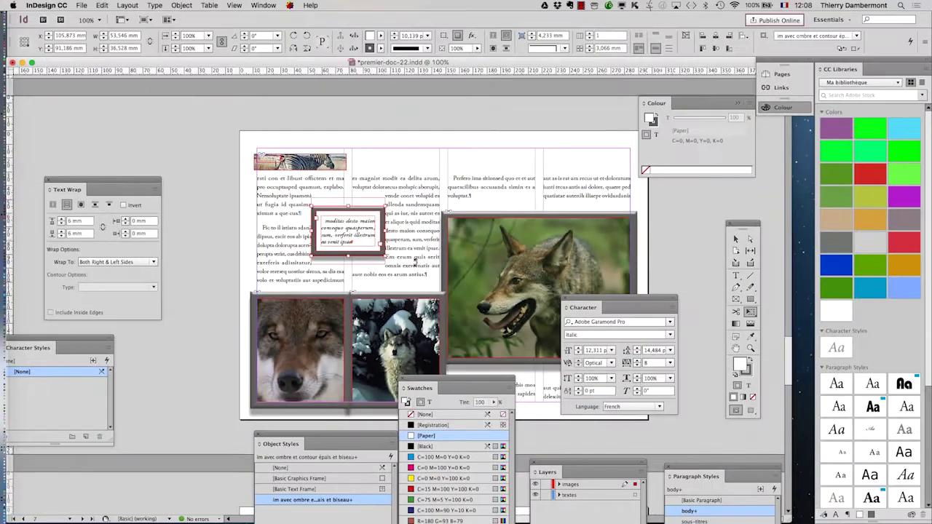
Set the quote frame's text wrap left and right offsets to 4 mm
left_click_drag(428, 378, 91, 470)
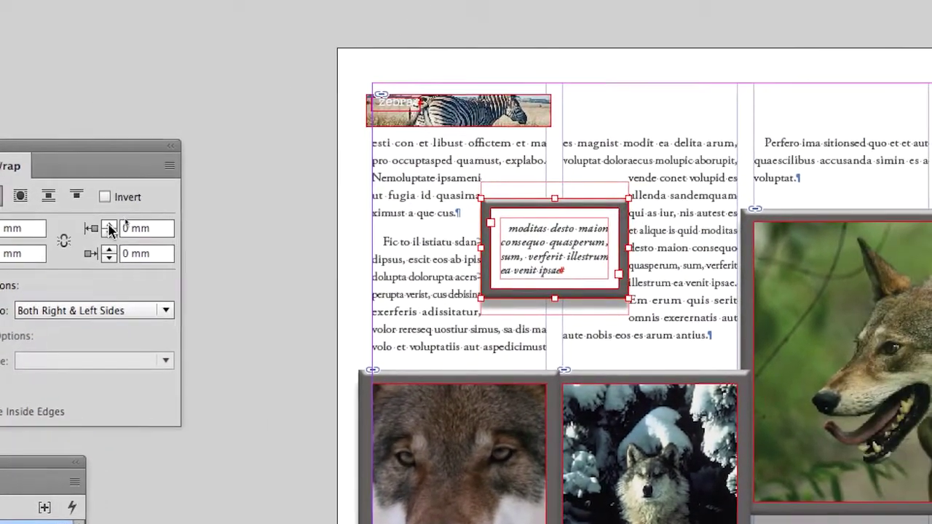
left_click(186, 218)
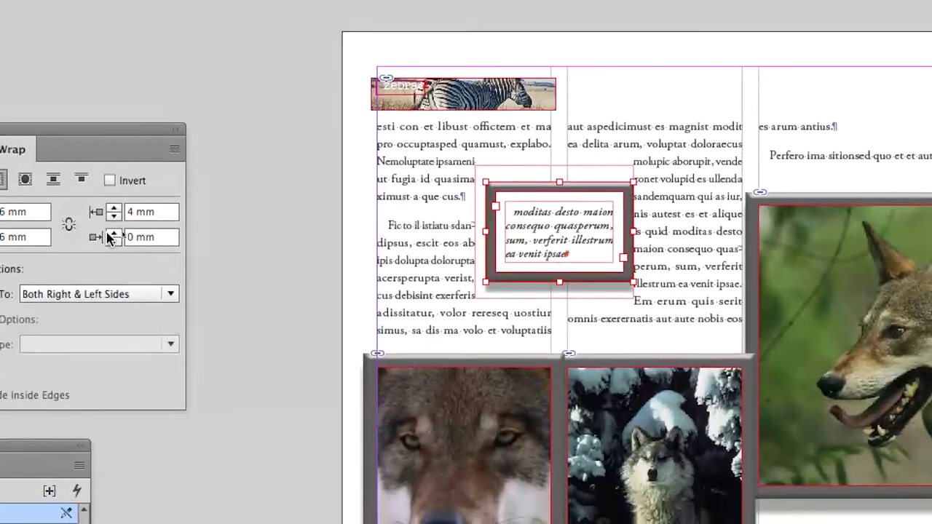
left_click(109, 235)
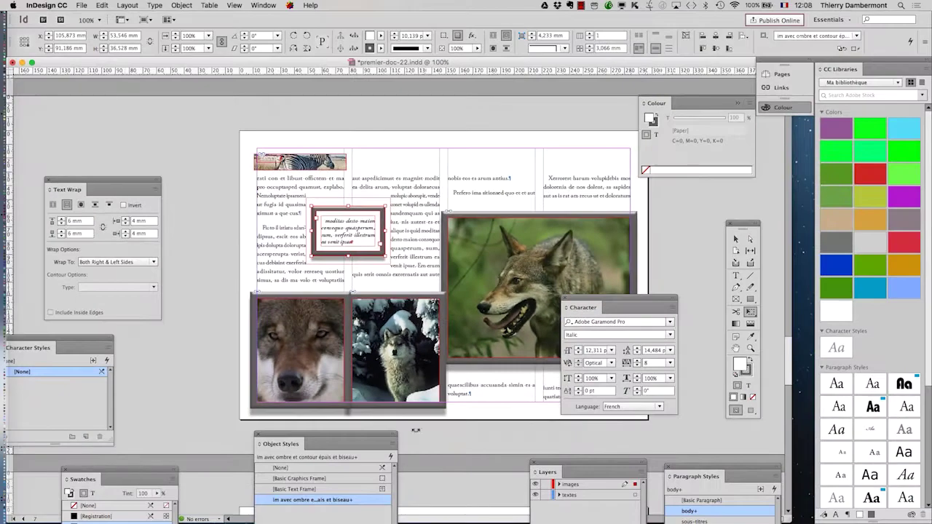
left_click_drag(357, 434, 559, 124)
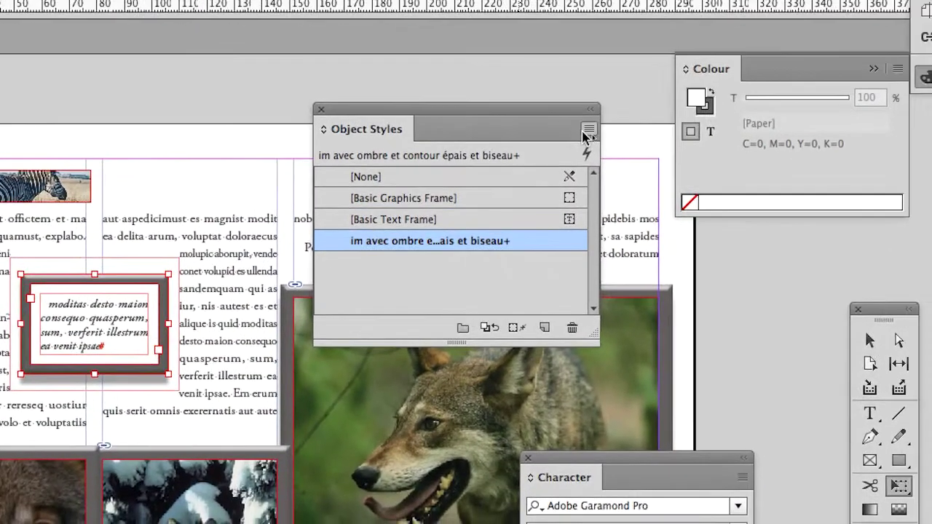
Create object style 'bloc texte flottant' based on [None] from the quote frame
left_click(598, 134)
left_click(604, 130)
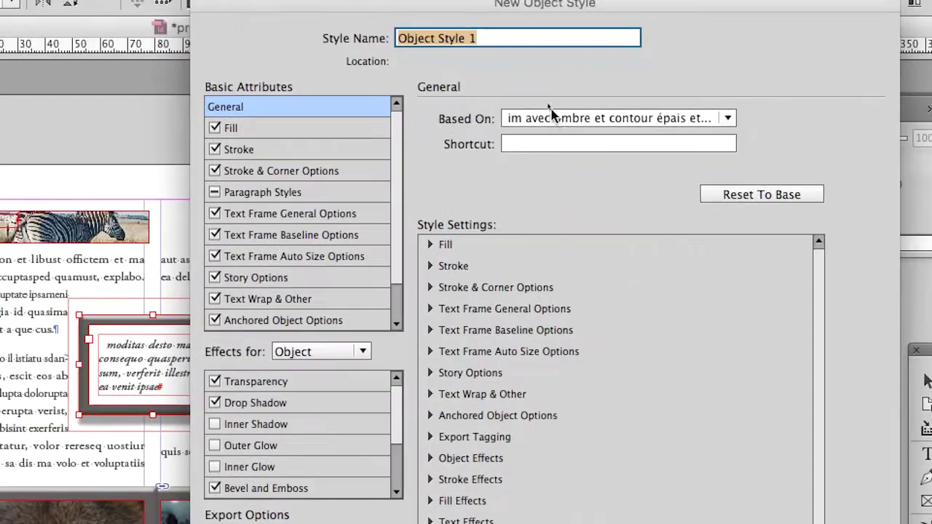
left_click(555, 108)
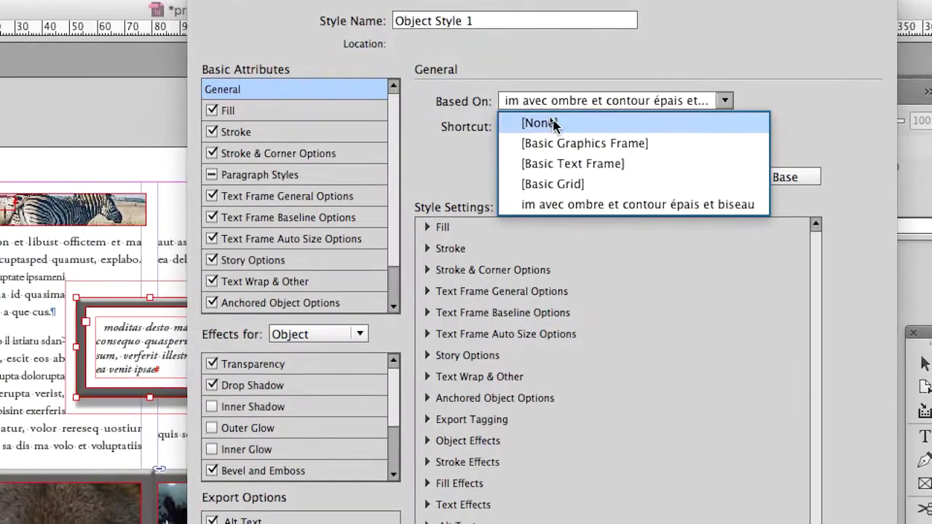
left_click(555, 121)
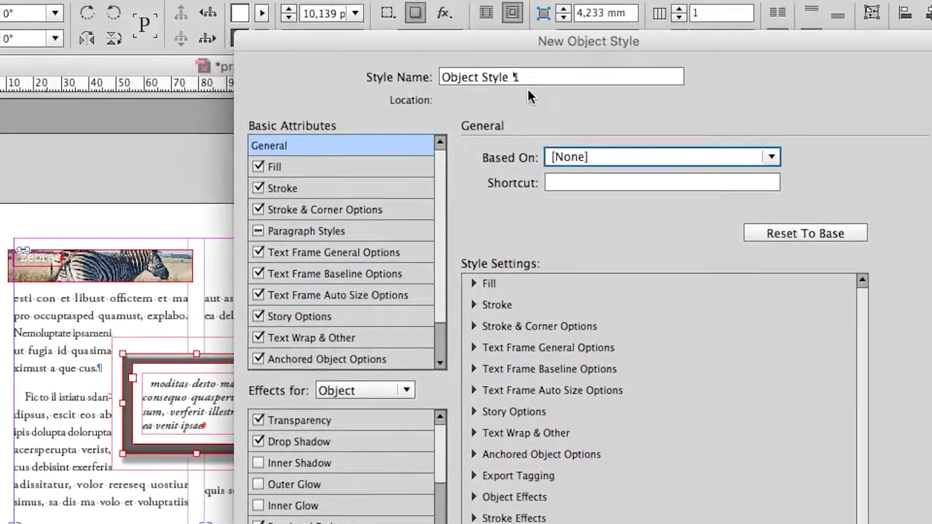
triple_click(448, 20)
type("bloc texte flottant")
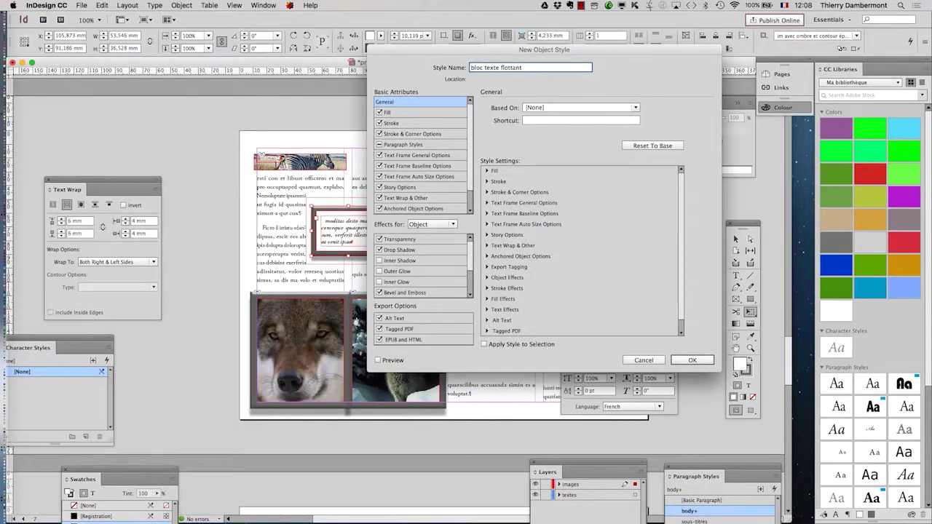
key("Return")
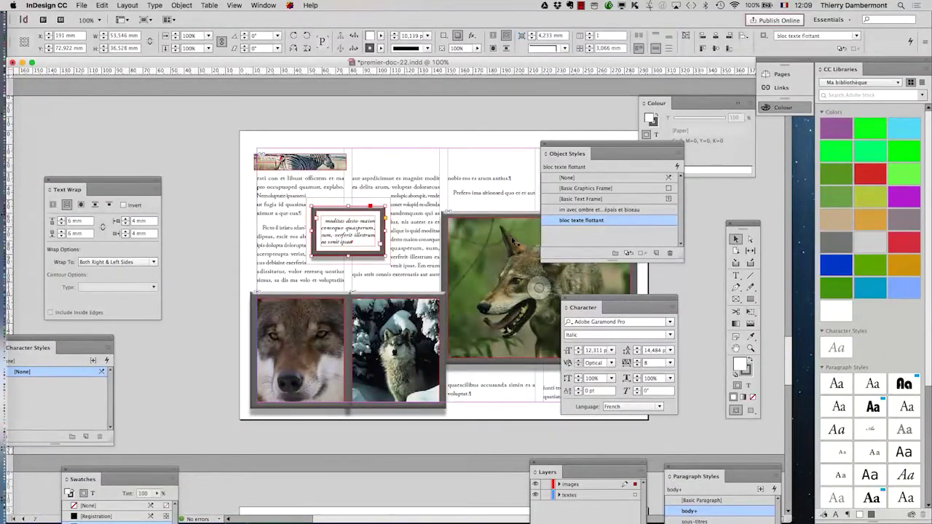
Check the wolf photos' styles and apply 'bloc texte flottant' to the quote frame
left_click(512, 242)
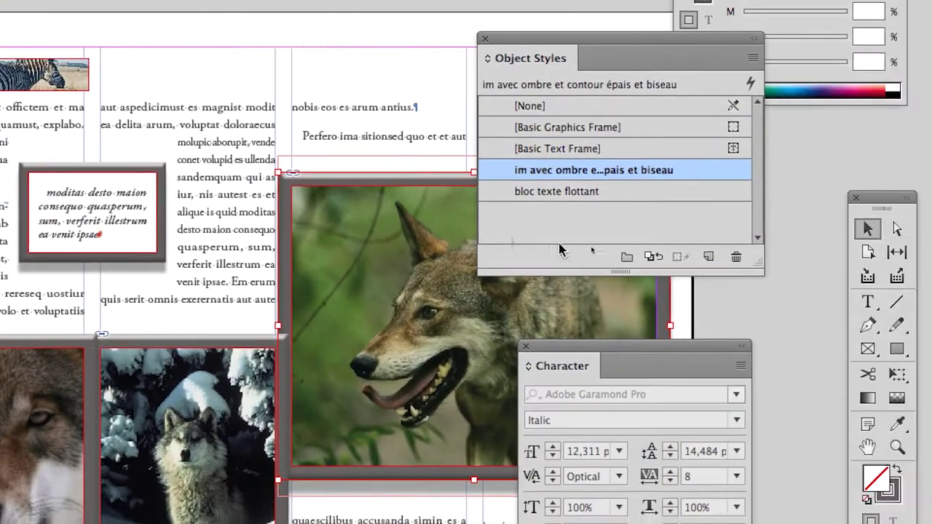
left_click_drag(759, 270, 747, 257)
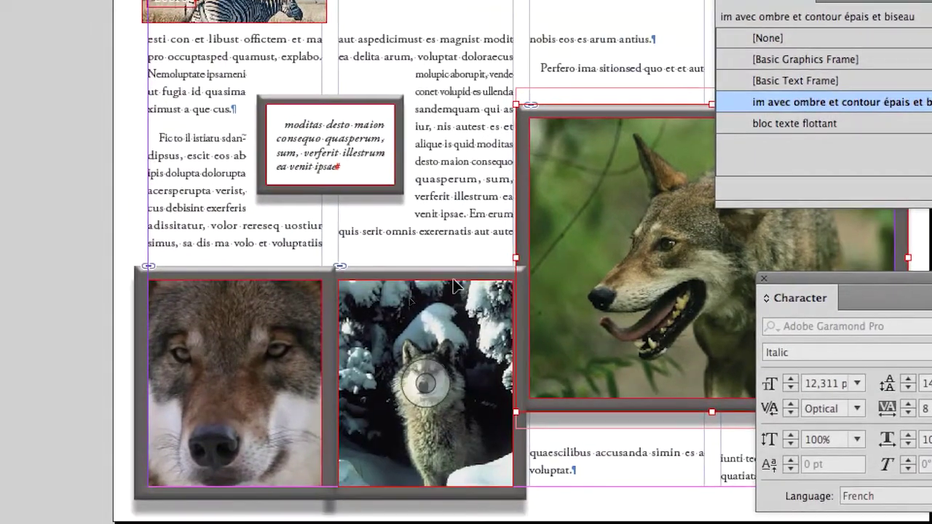
left_click(454, 286)
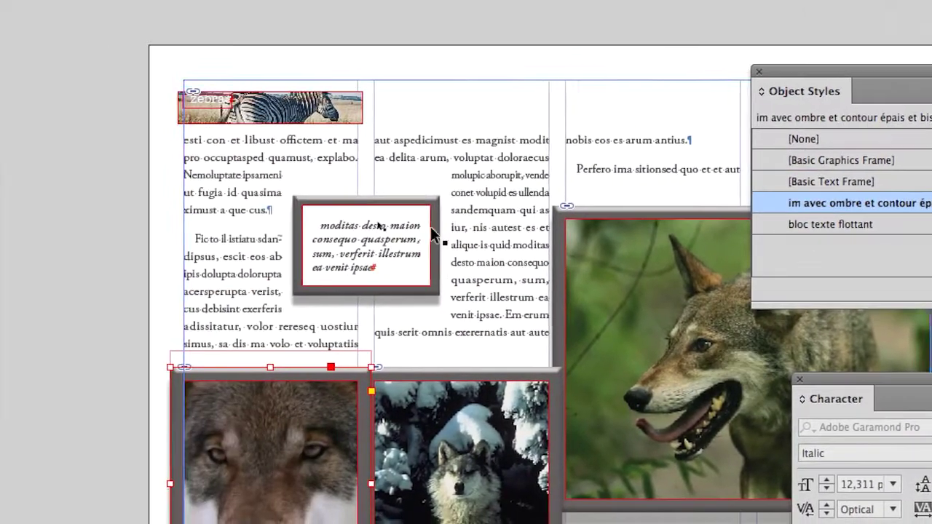
left_click(120, 240)
left_click(538, 237)
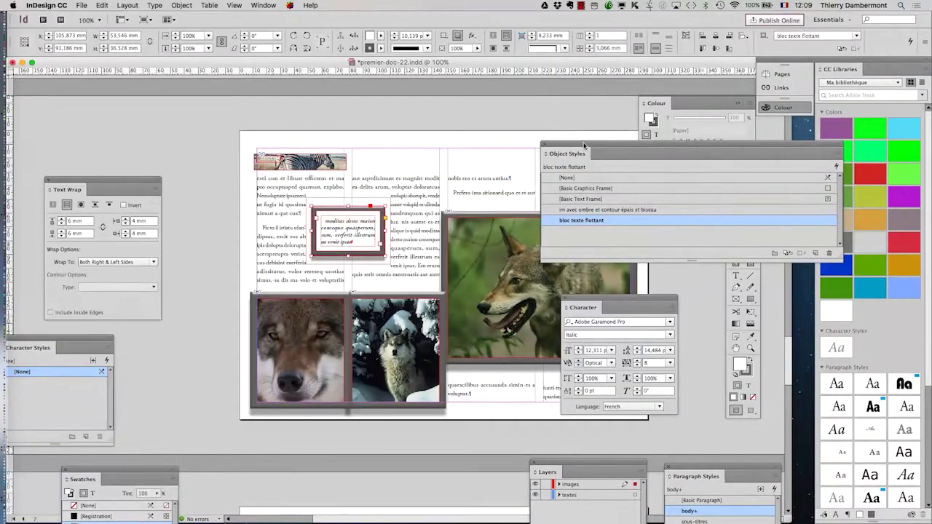
Move the Object Styles, Text Wrap and Character panels away from the page
left_click_drag(584, 146, 685, 138)
left_click(459, 113)
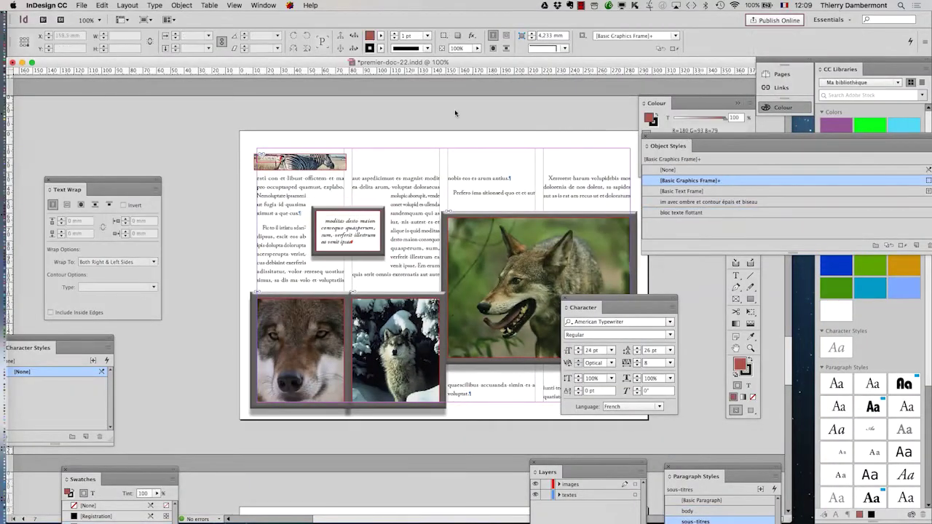
scroll(451, 424, "right", 5)
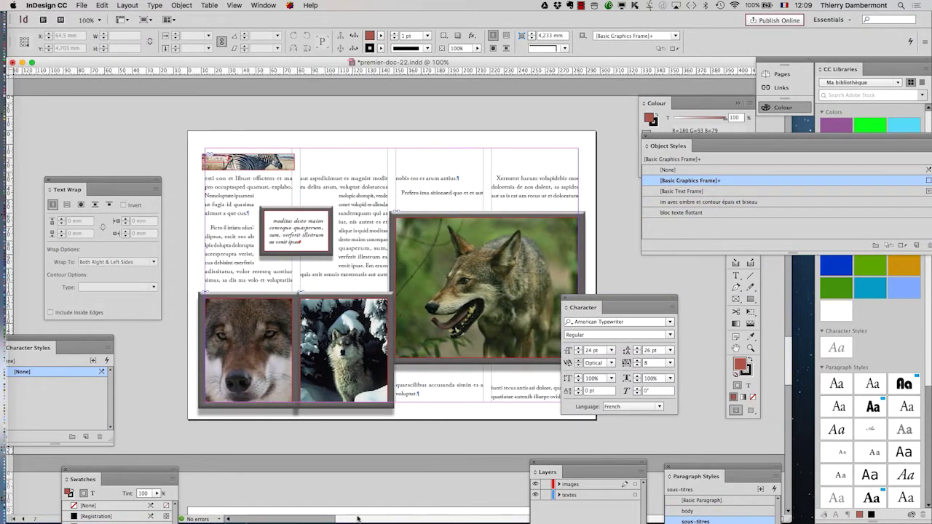
left_click_drag(122, 181, 96, 128)
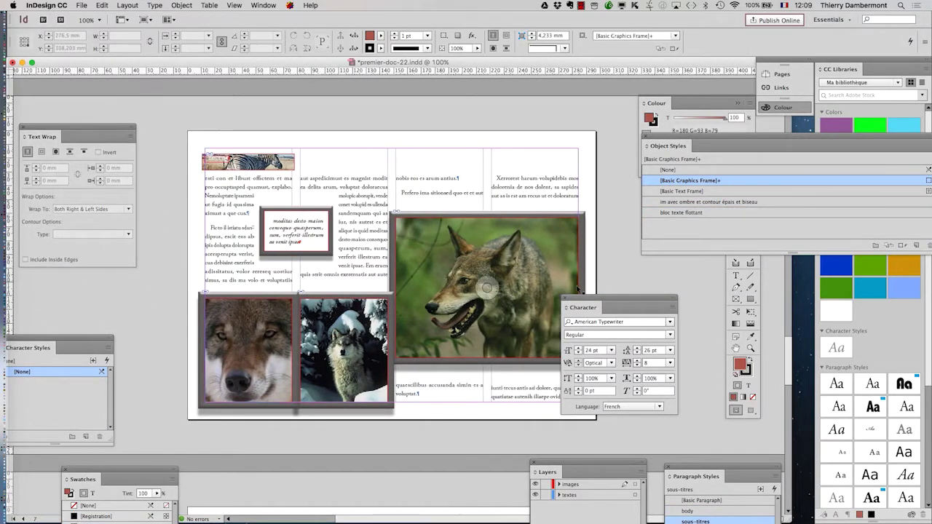
left_click_drag(581, 300, 245, 446)
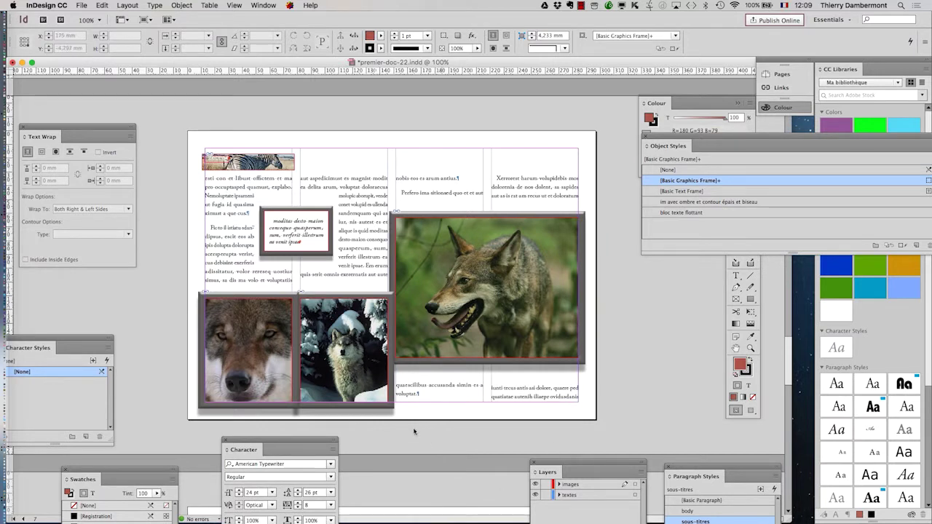
Float the Object Styles list and select the 'im avec ombre et contour épais et biseau' style
left_click(242, 308)
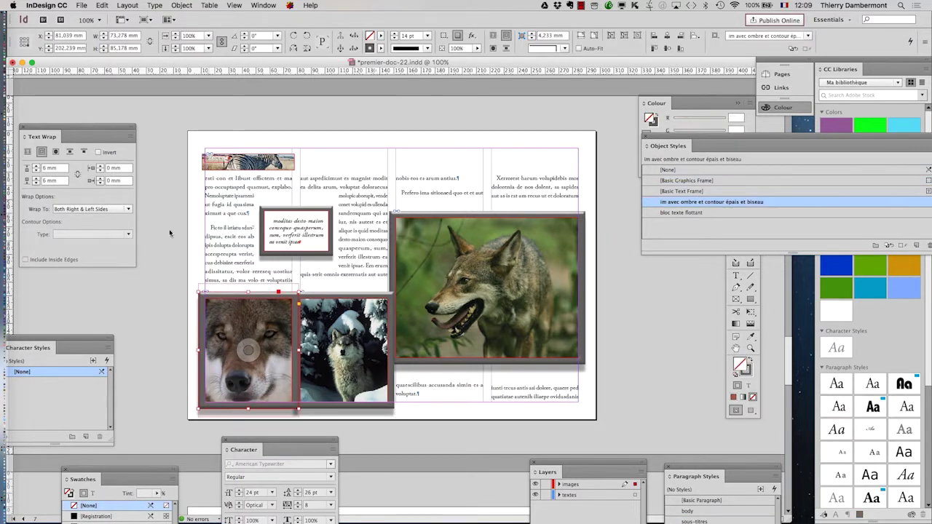
left_click(666, 302)
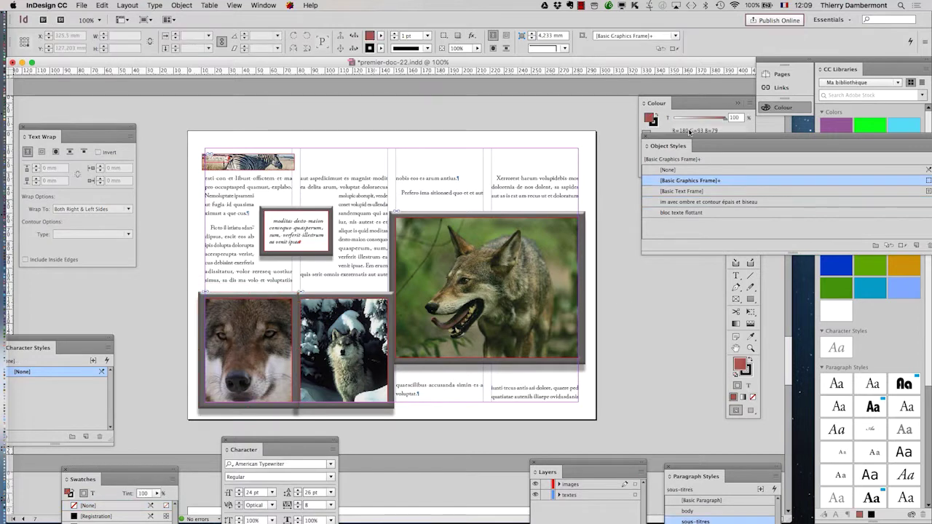
left_click_drag(689, 131, 660, 199)
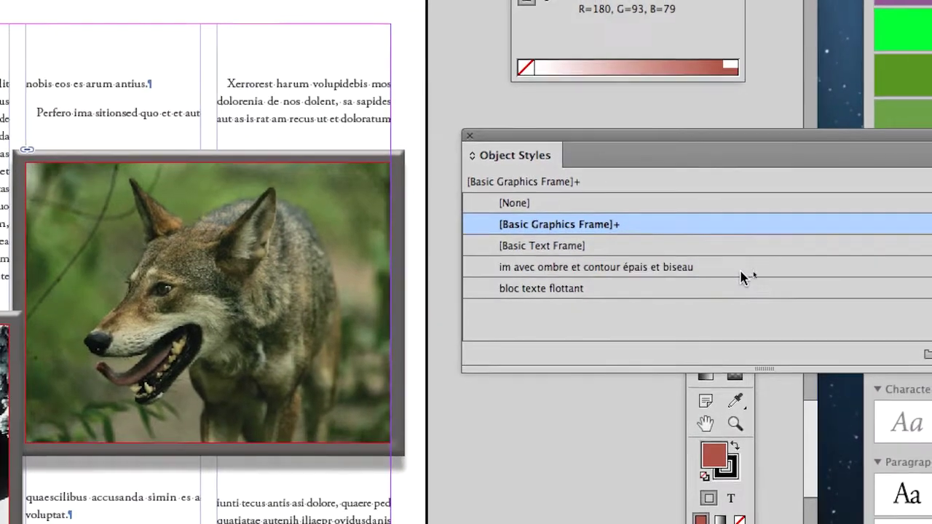
left_click(753, 272)
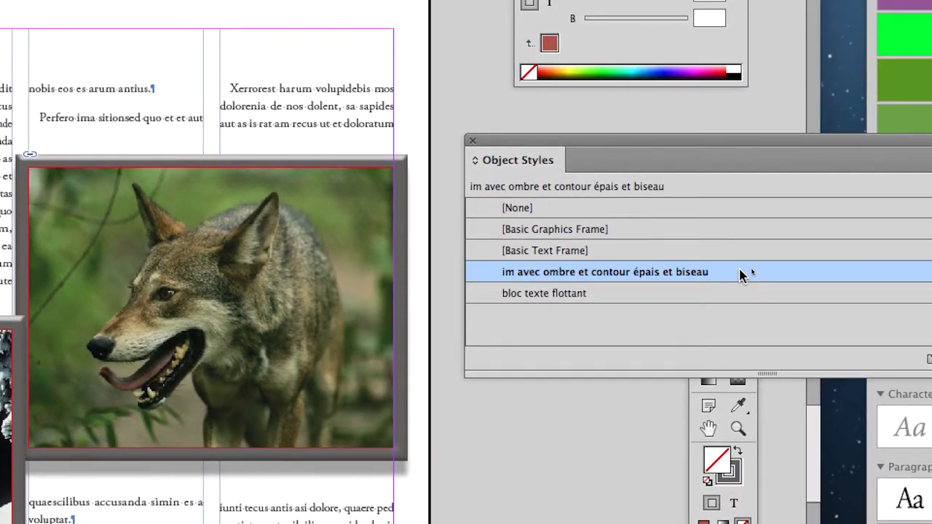
With Preview on, lower the style's stroke weight from 14 pt to 6 pt and confirm
double_click(740, 271)
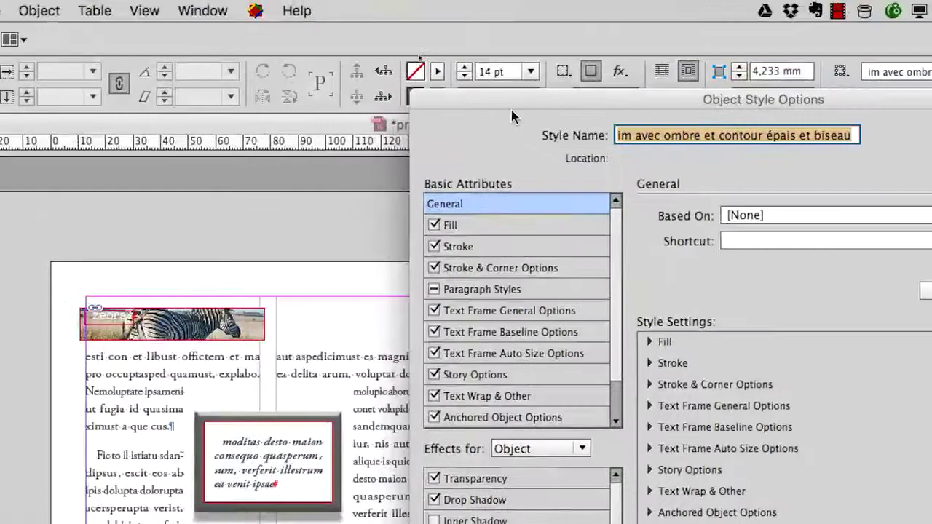
left_click_drag(512, 116, 668, 102)
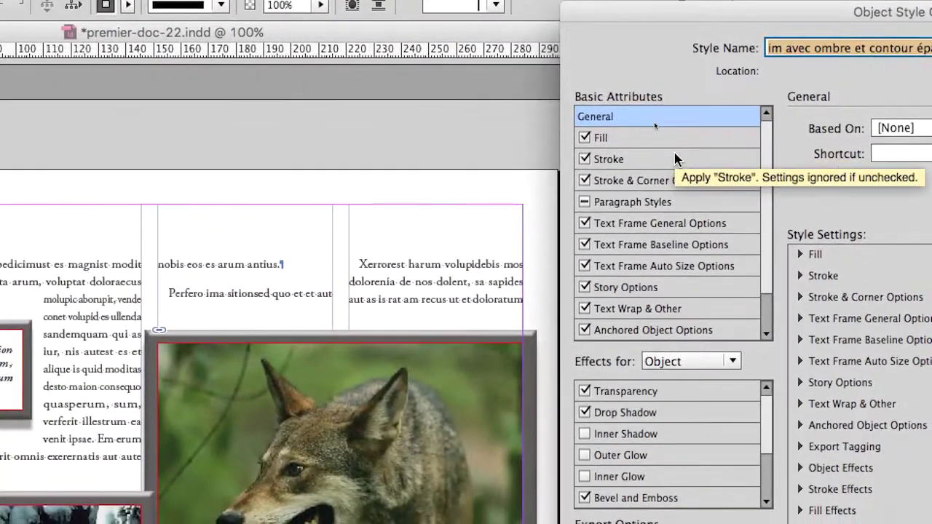
left_click(657, 166)
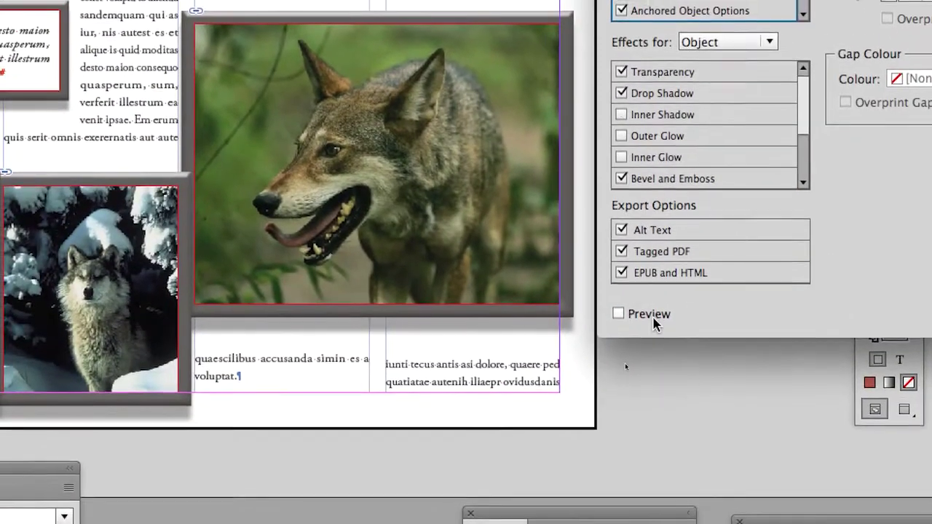
left_click(588, 285)
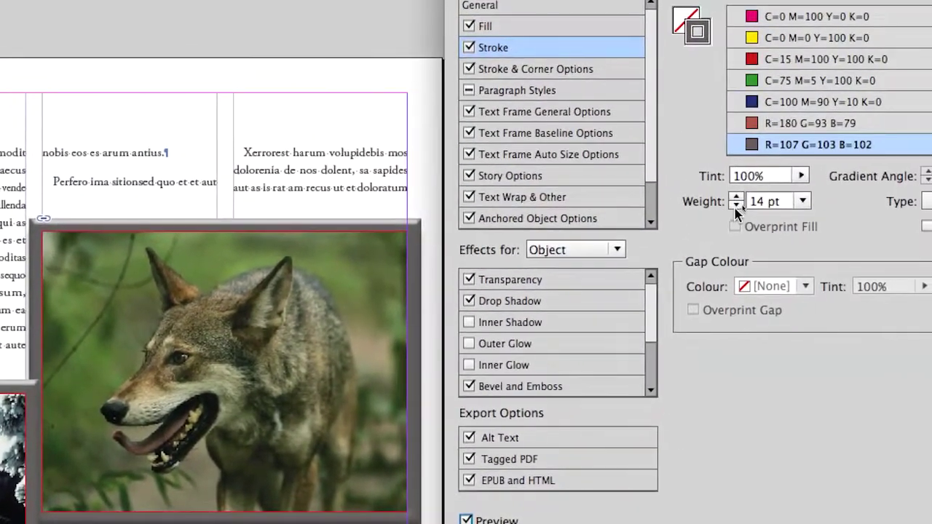
left_click(736, 206)
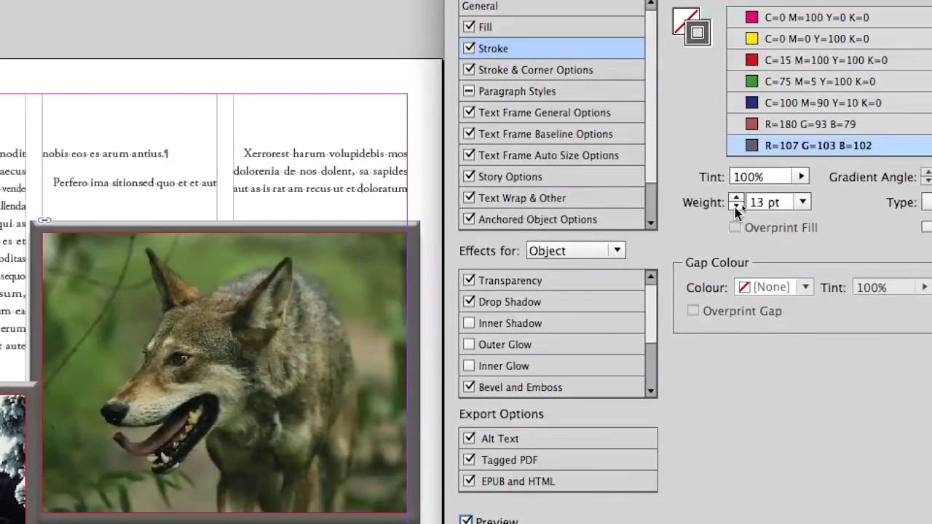
left_click(736, 207)
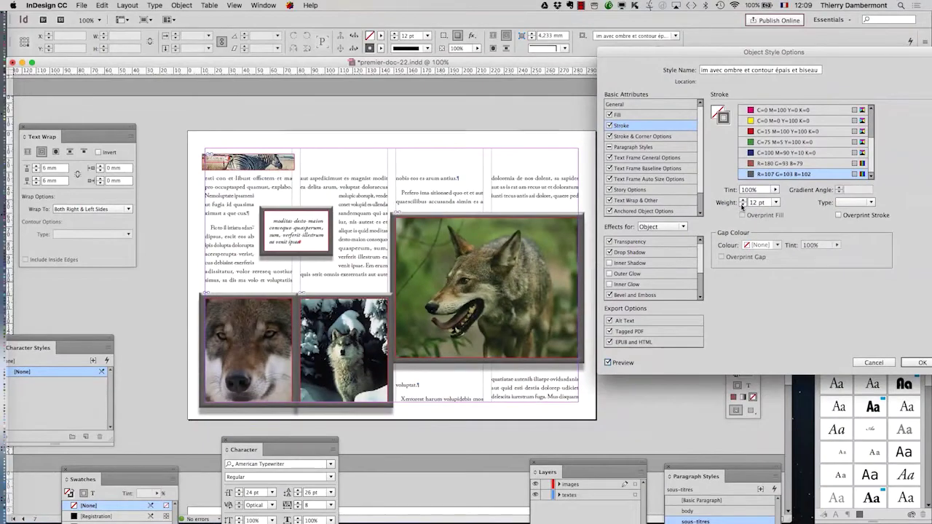
left_click(743, 206)
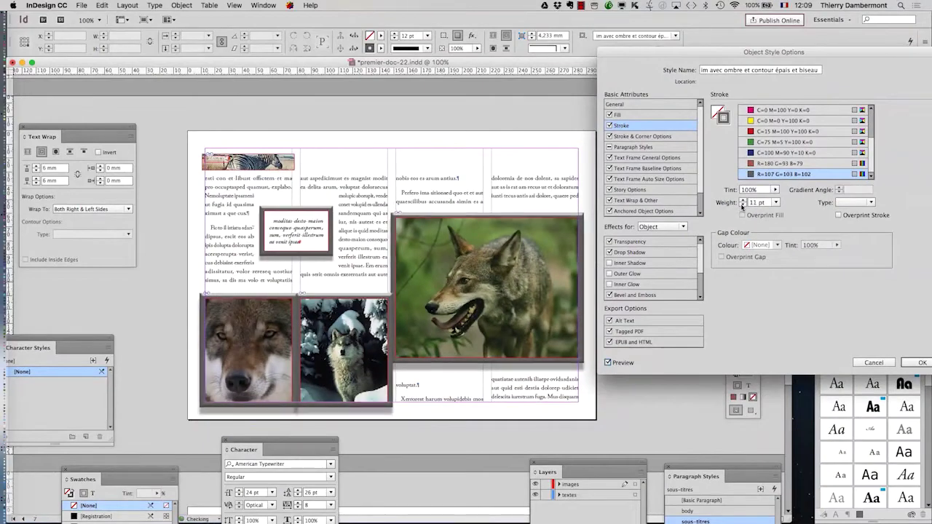
left_click(743, 206)
left_click(743, 206)
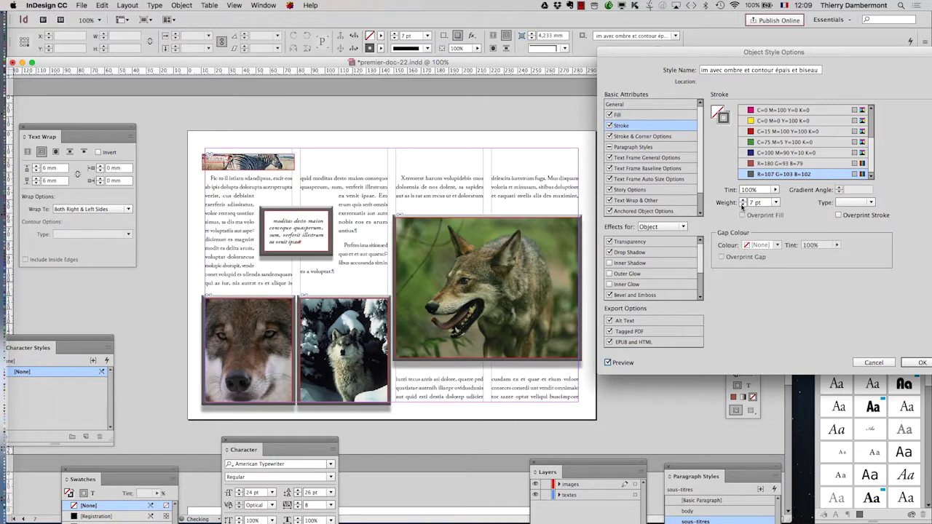
left_click(742, 206)
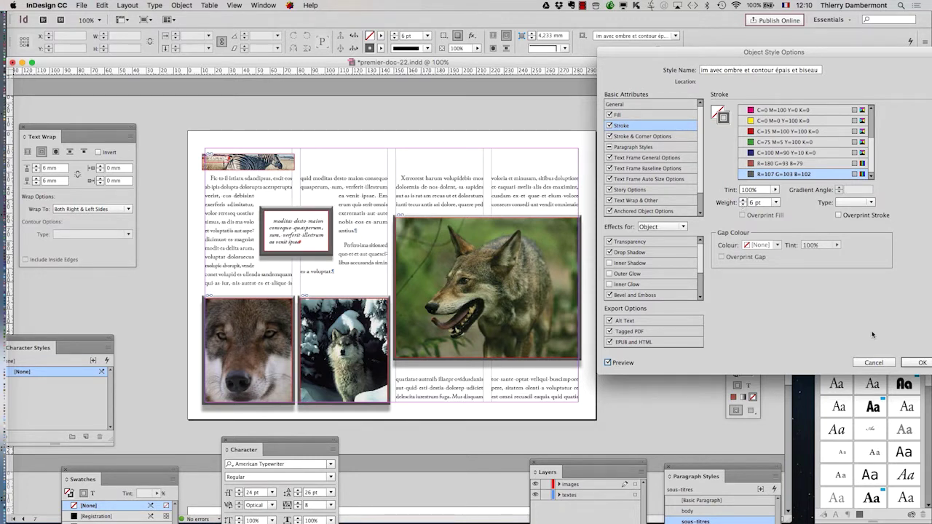
left_click(921, 364)
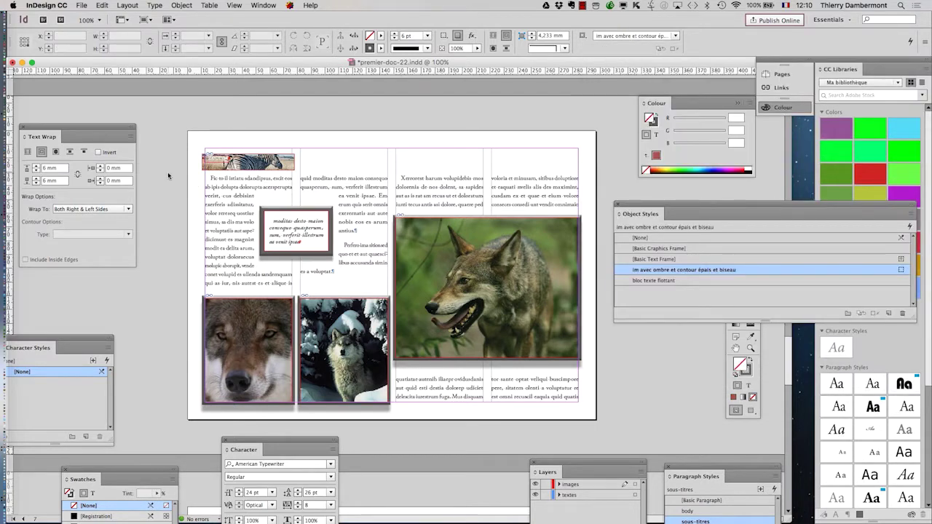
Change the style's stroke colour to [Black] at about 42% tint
double_click(782, 270)
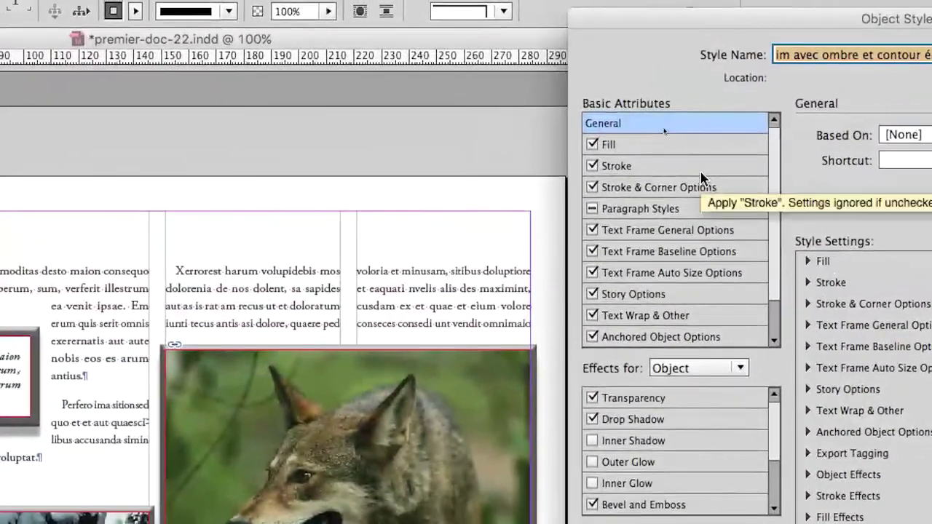
left_click(677, 164)
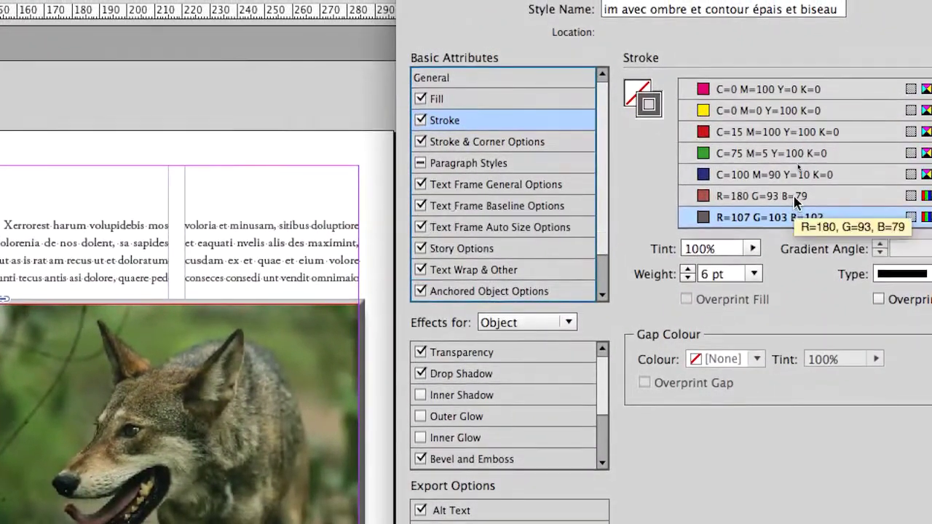
scroll(795, 204, "up", 3)
left_click(780, 167)
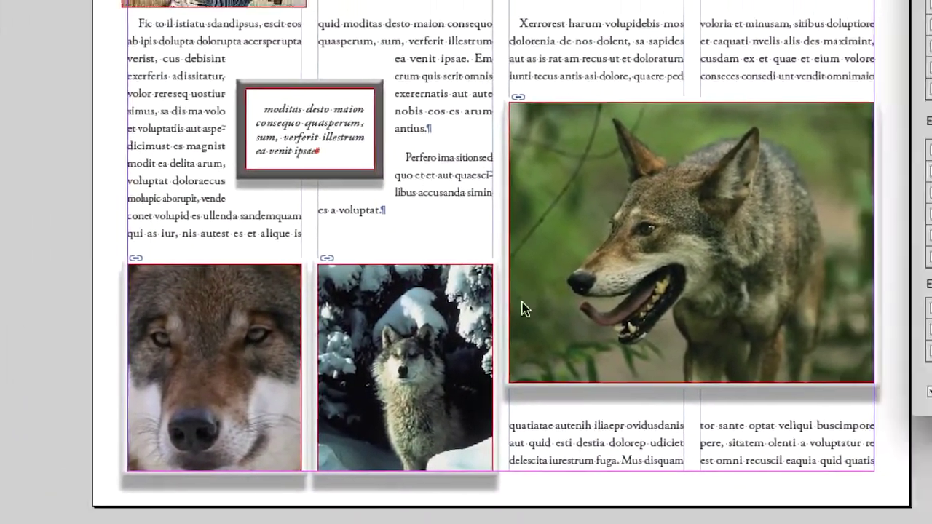
left_click(793, 182)
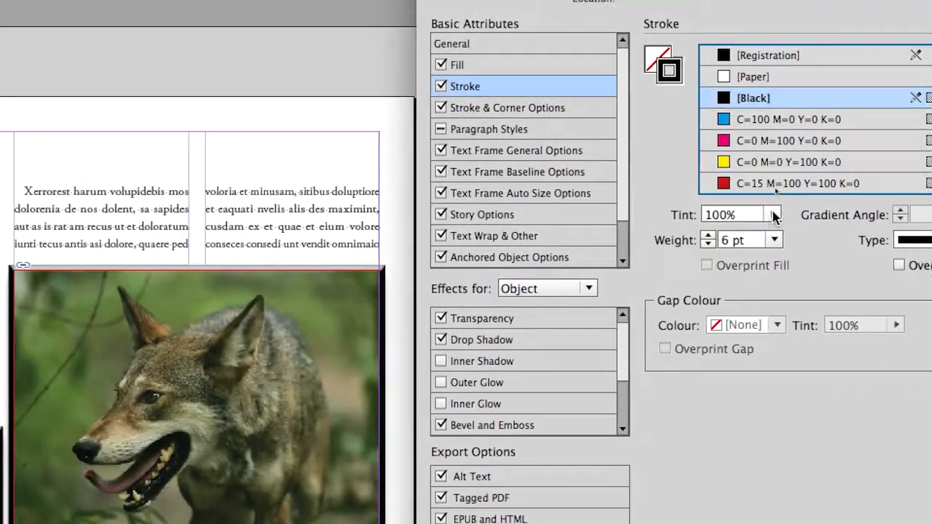
left_click(774, 211)
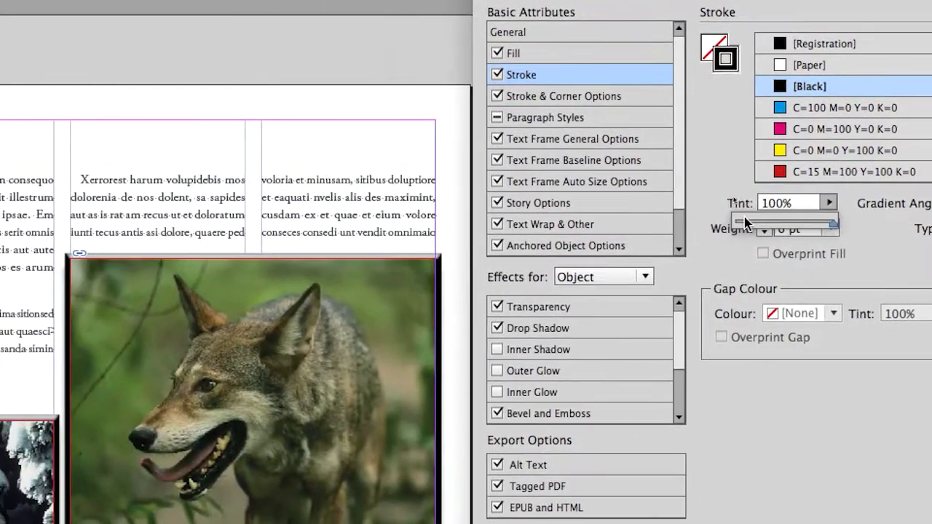
left_click_drag(744, 225, 763, 211)
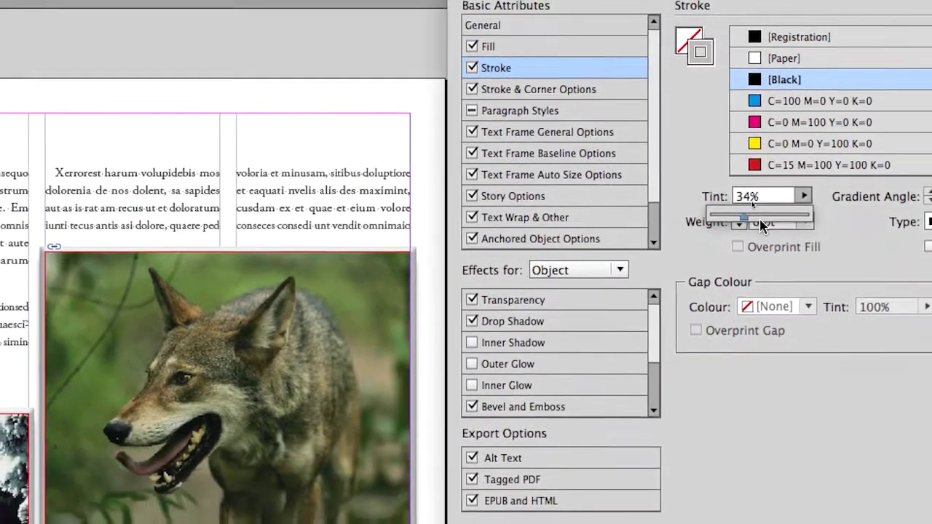
left_click_drag(763, 211, 762, 225)
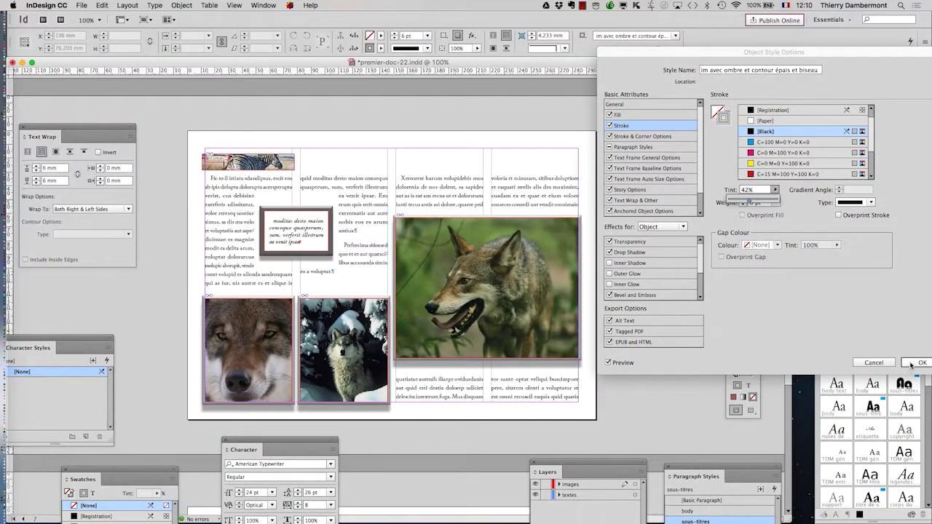
left_click(914, 362)
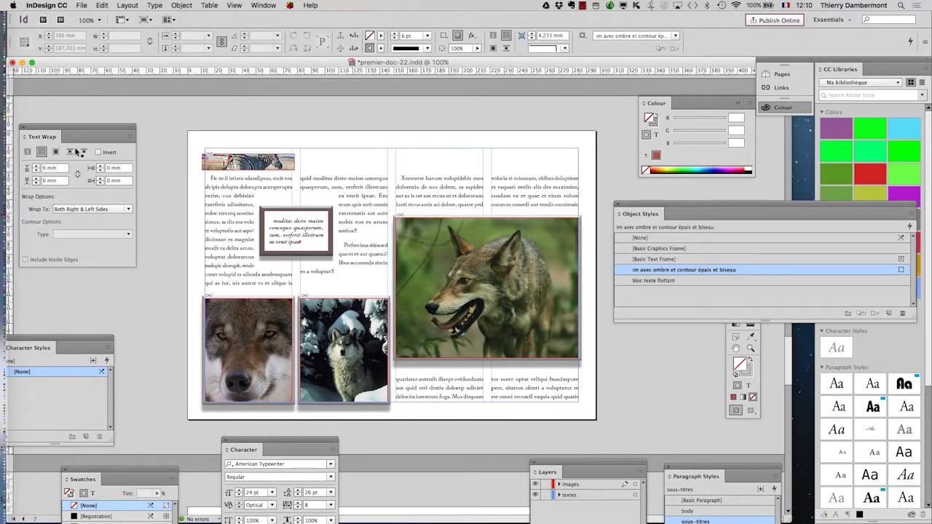
Switch to Preview screen mode and move the Tools and Text Wrap panels aside
left_click(750, 410)
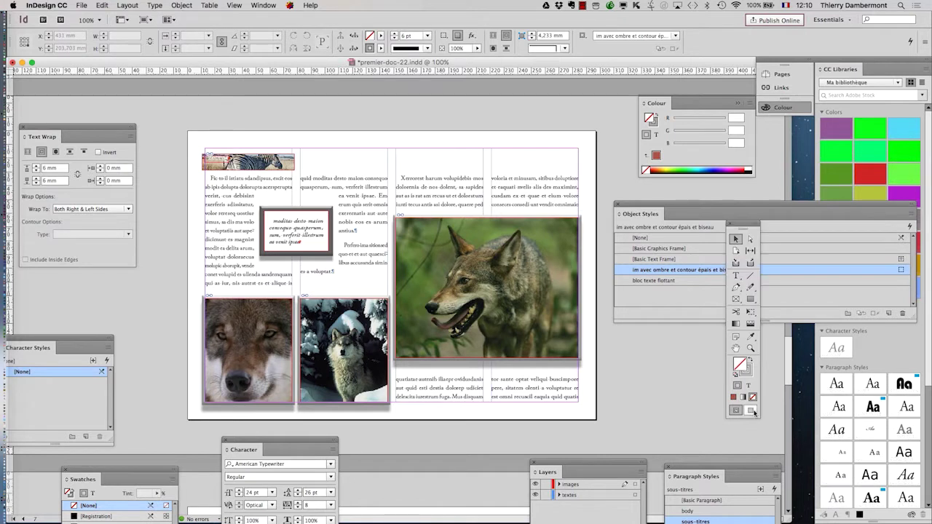
left_click_drag(742, 226, 159, 107)
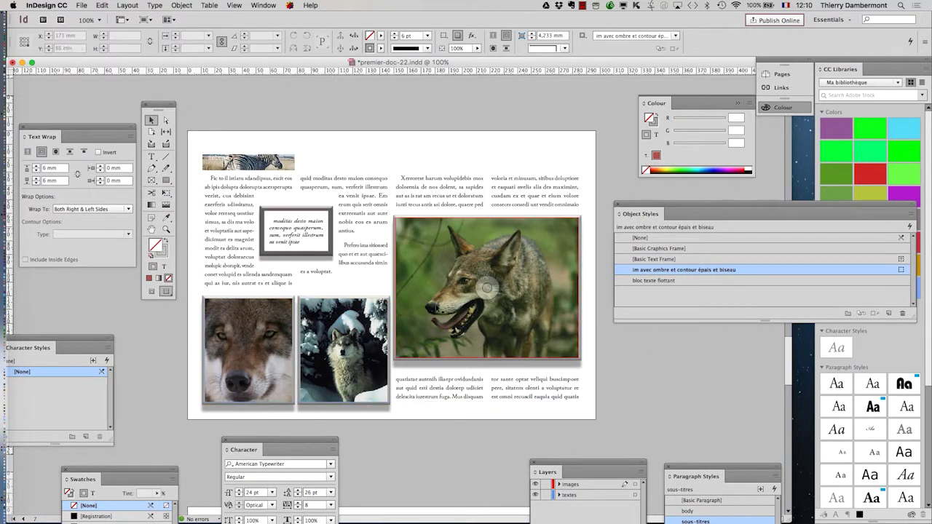
left_click(362, 374)
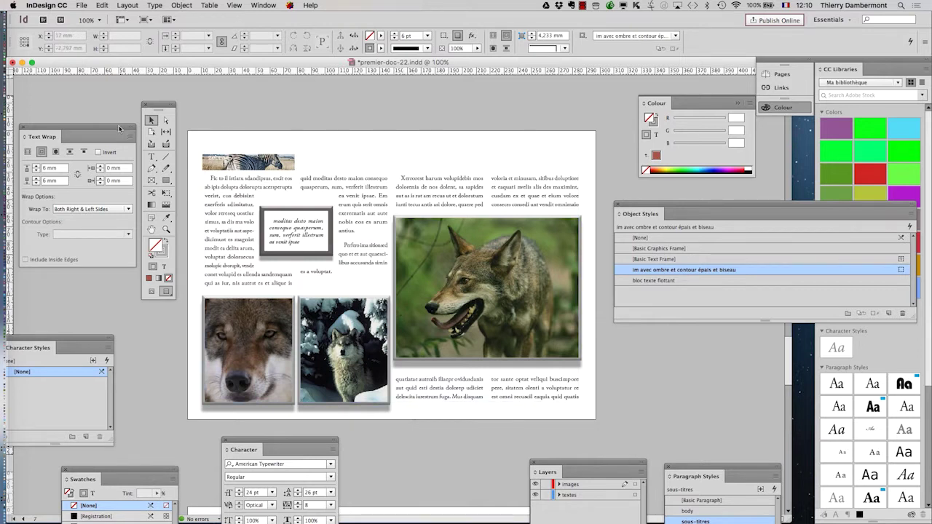
left_click_drag(121, 132, 489, 446)
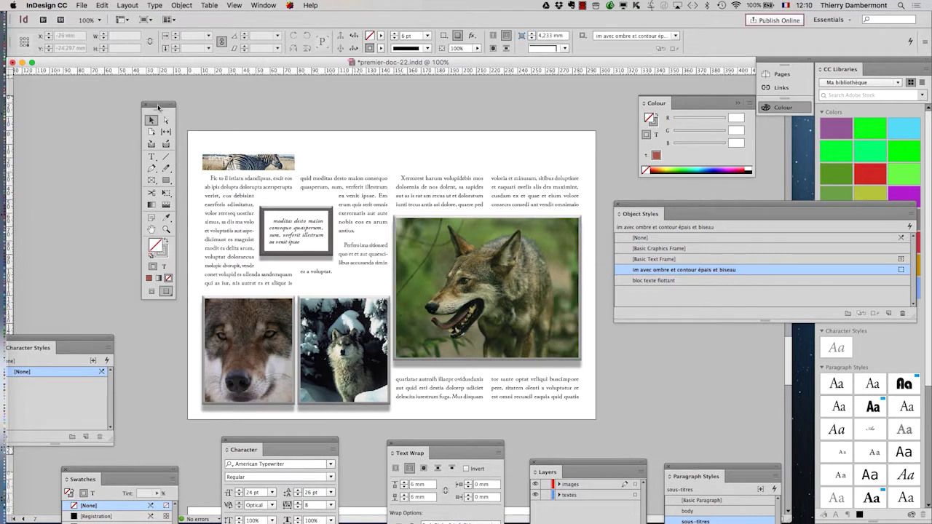
left_click_drag(158, 107, 51, 99)
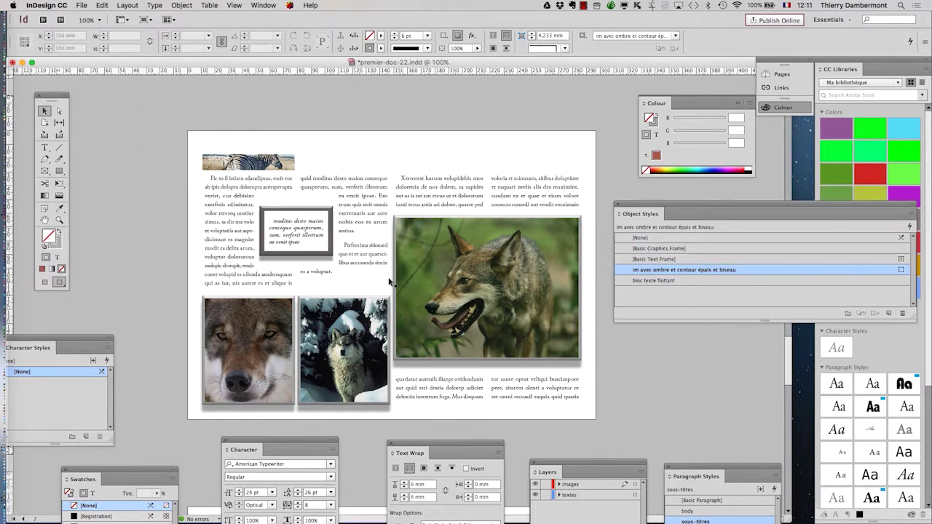
scroll(160, 274, "down", 3)
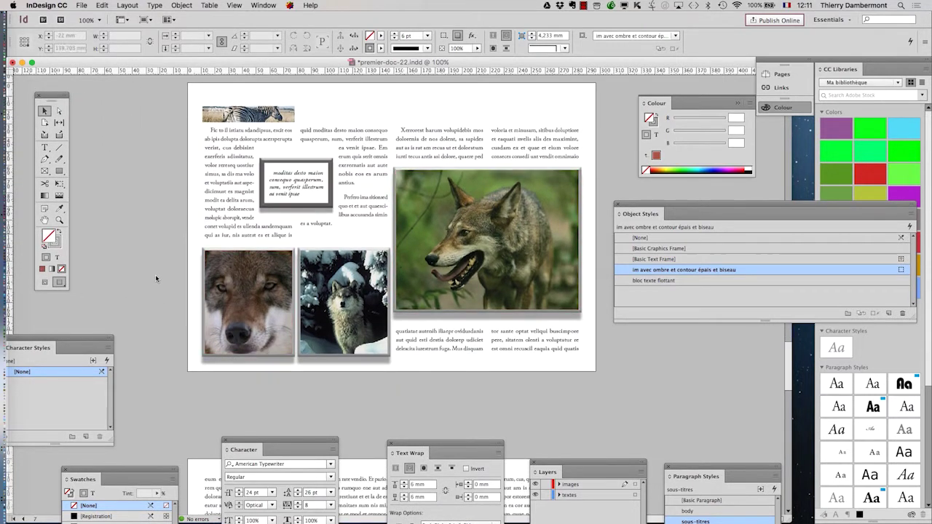
left_click(86, 9)
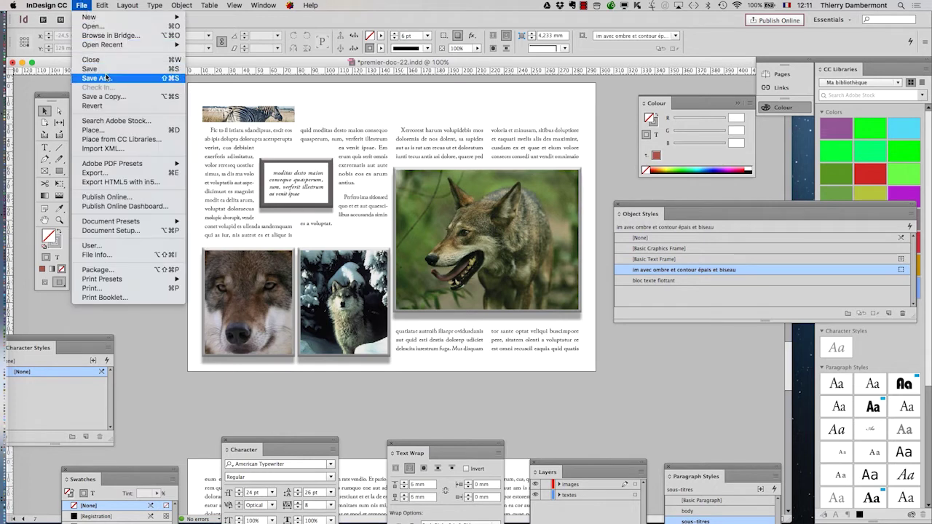
Save the document as the new version premier-doc-23.indd
left_click(99, 77)
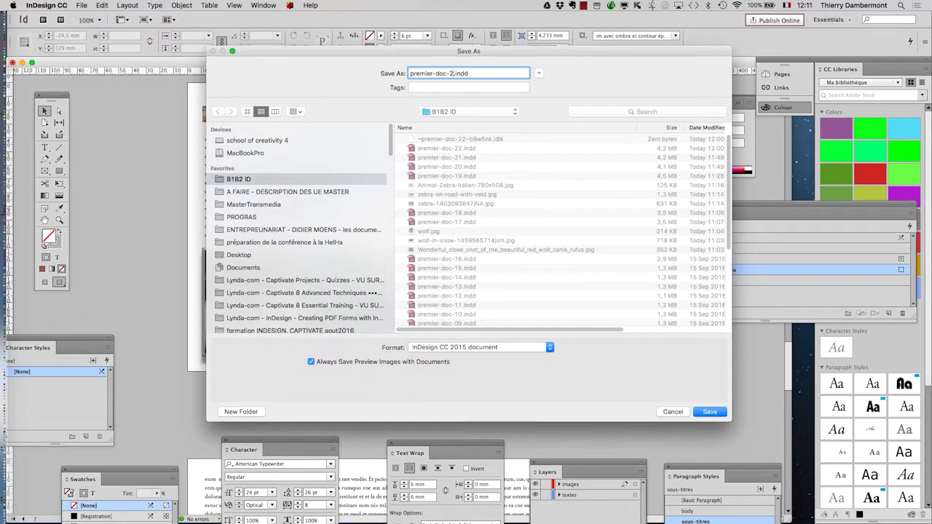
key("Return")
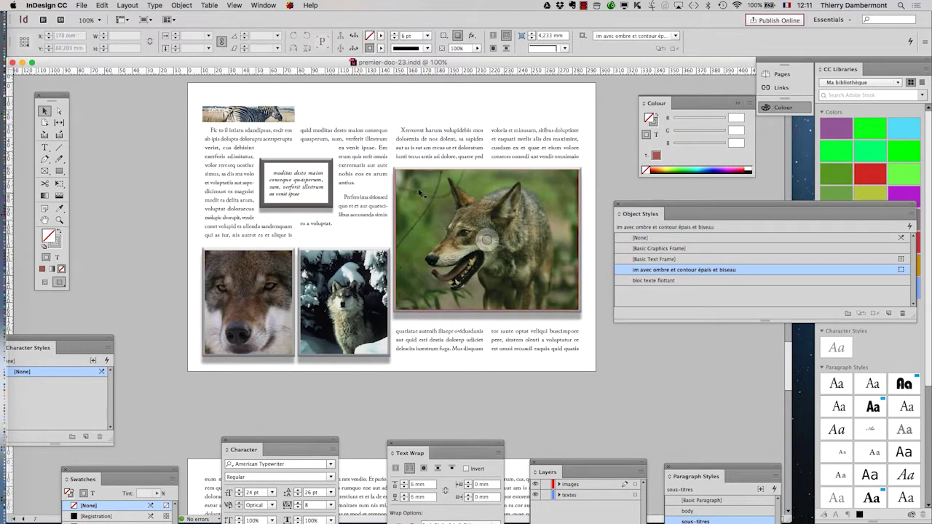
Reposition the Tools and Object Styles panels beside the page while checking the wolf photos
left_click_drag(49, 97, 356, 128)
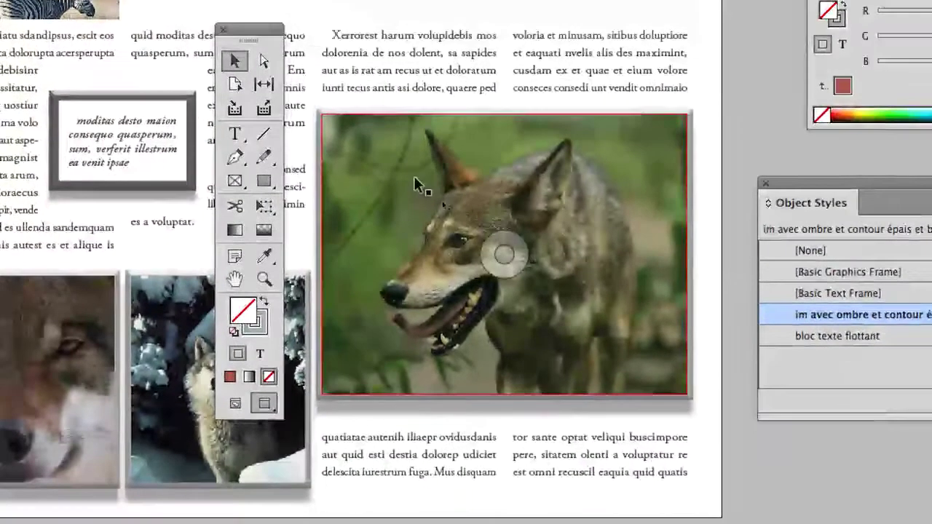
left_click(494, 252)
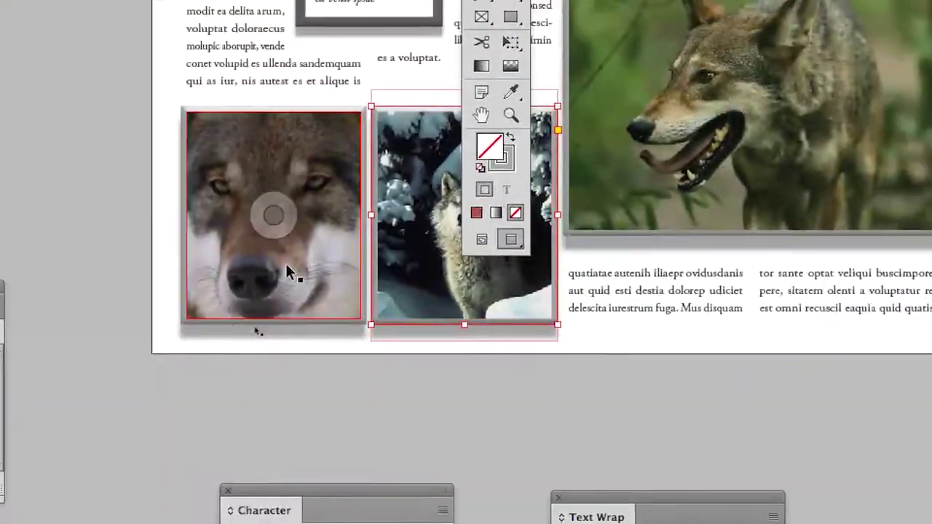
left_click(110, 270)
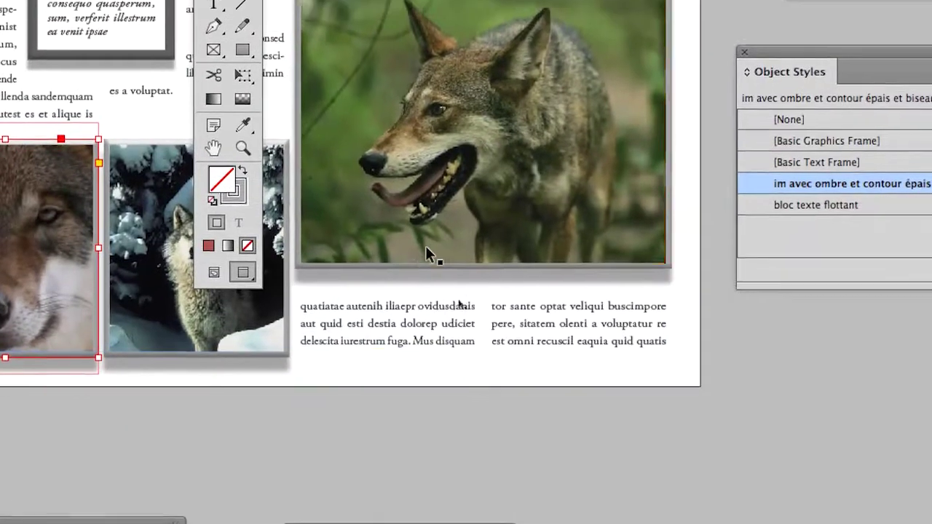
left_click(427, 250)
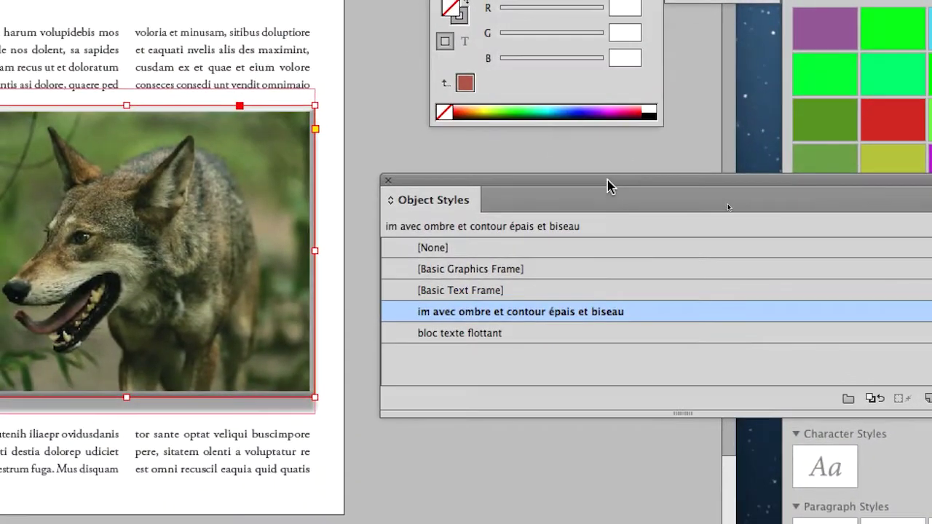
mouse_move(606, 187)
left_mouse_down()
mouse_move(521, 185)
mouse_move(483, 235)
left_mouse_up()
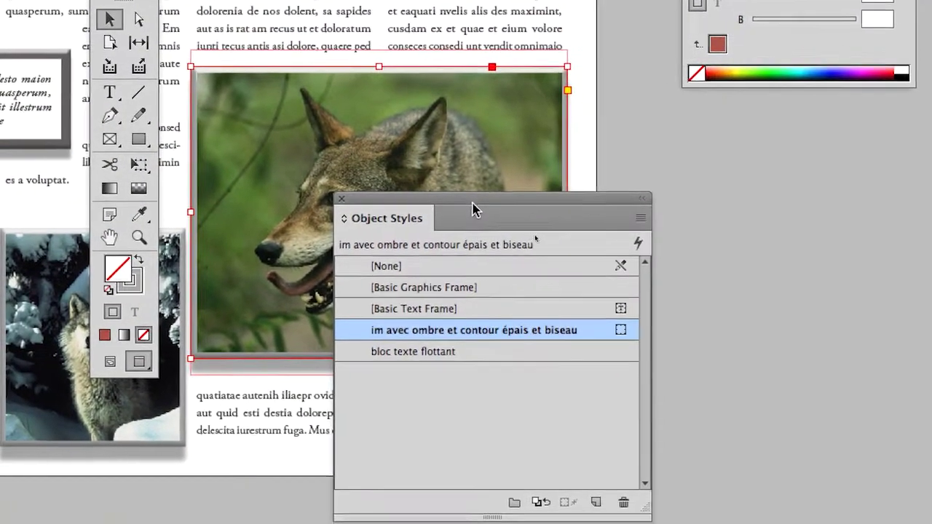
left_click_drag(477, 207, 631, 244)
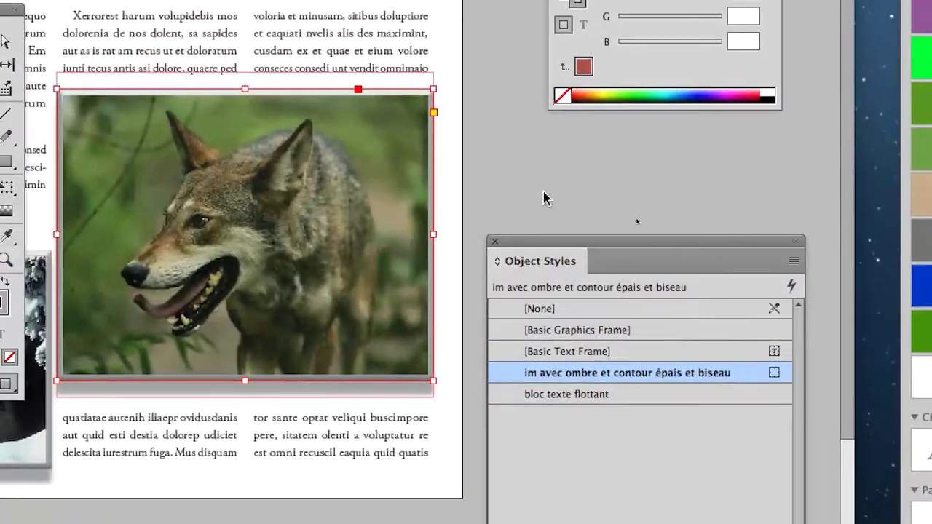
left_click(545, 198)
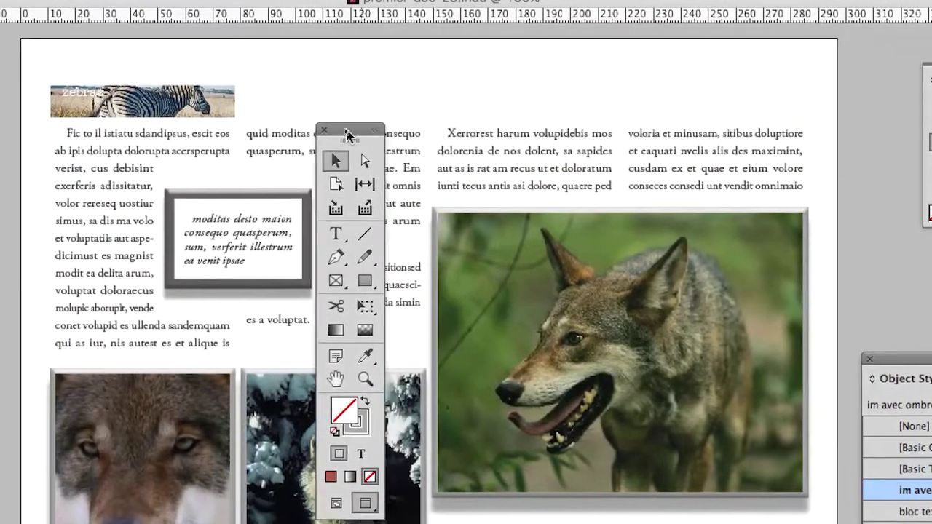
Reselect the large wolf photo and activate the Free Transform tool
left_click_drag(358, 135, 235, 132)
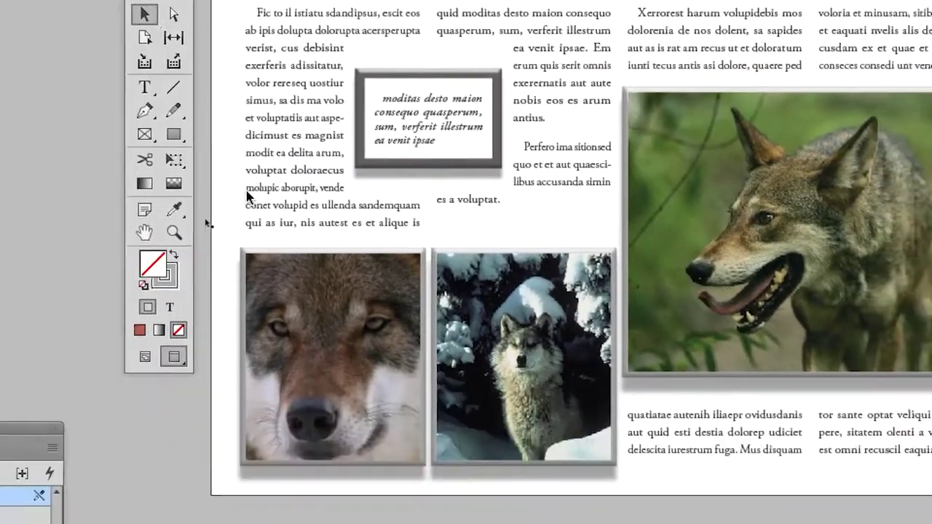
left_click(330, 357)
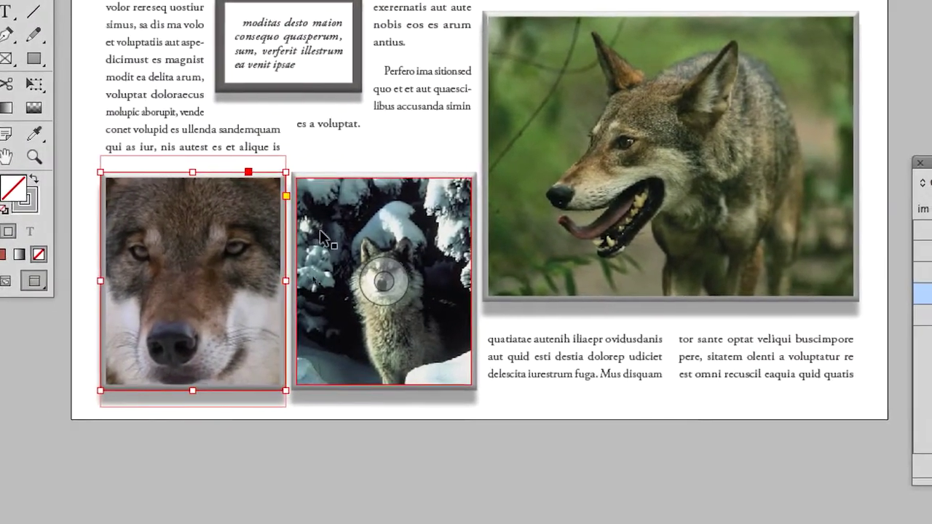
left_click(522, 357)
left_click(498, 233)
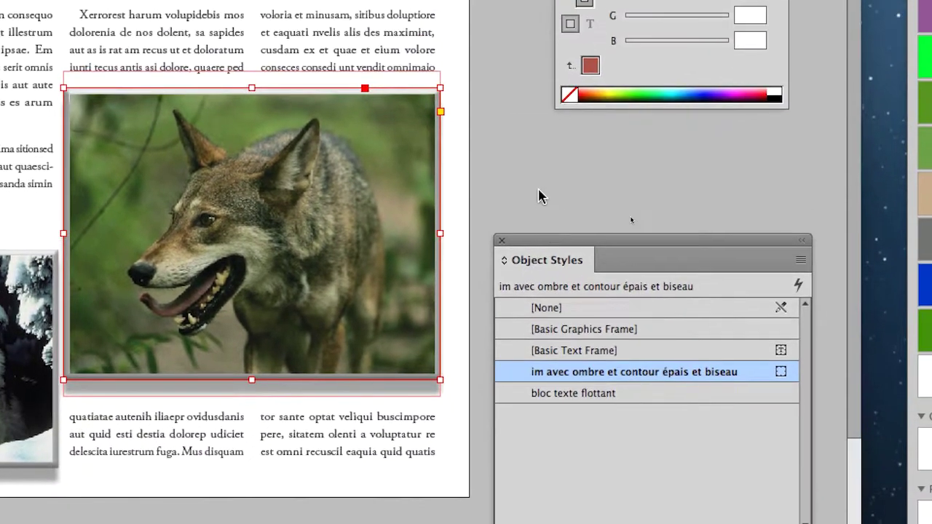
left_click(537, 194)
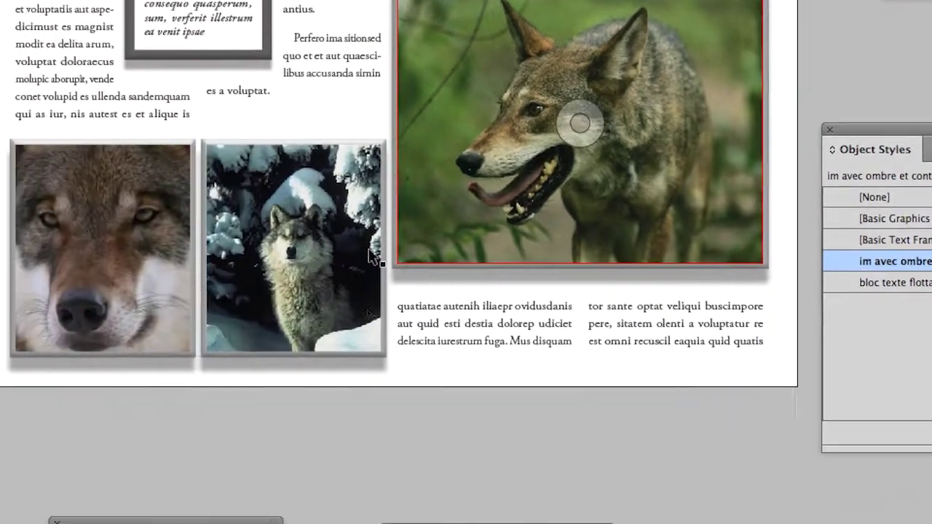
left_click(318, 235)
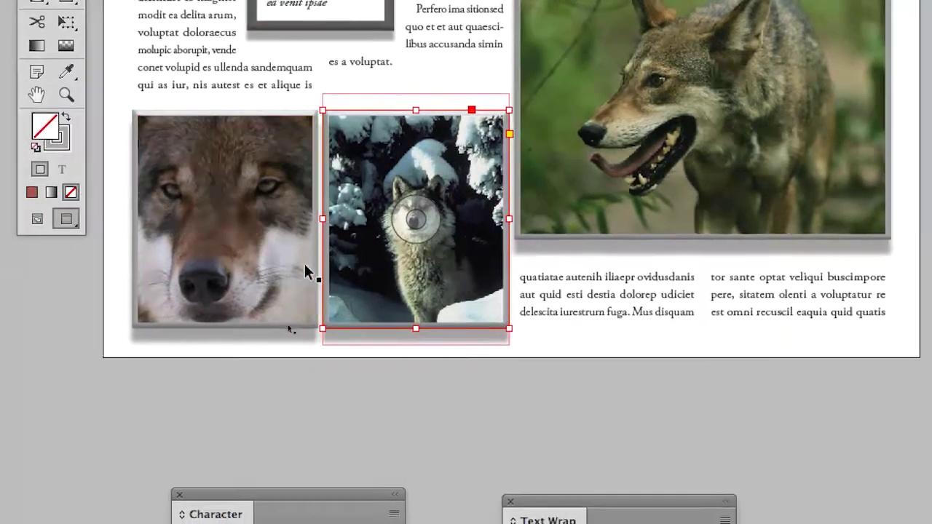
left_click(128, 236)
left_click(525, 102)
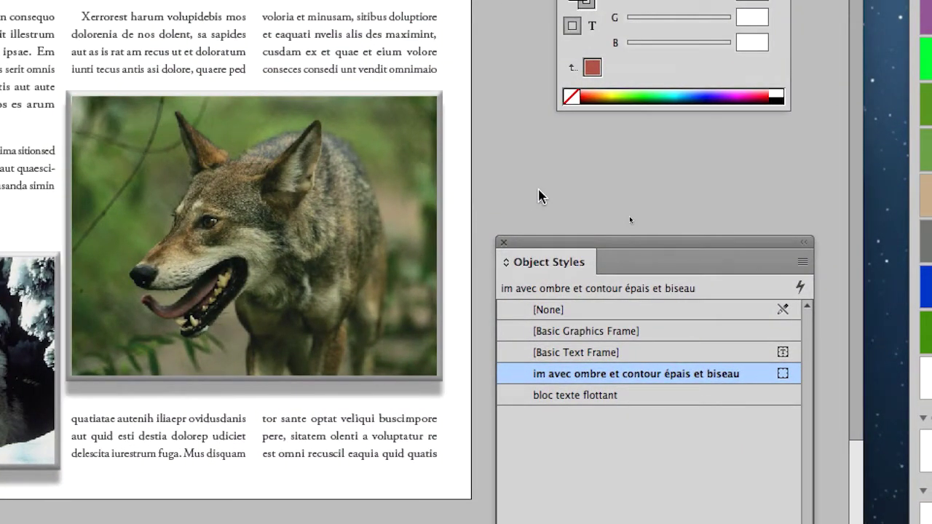
left_click(346, 173)
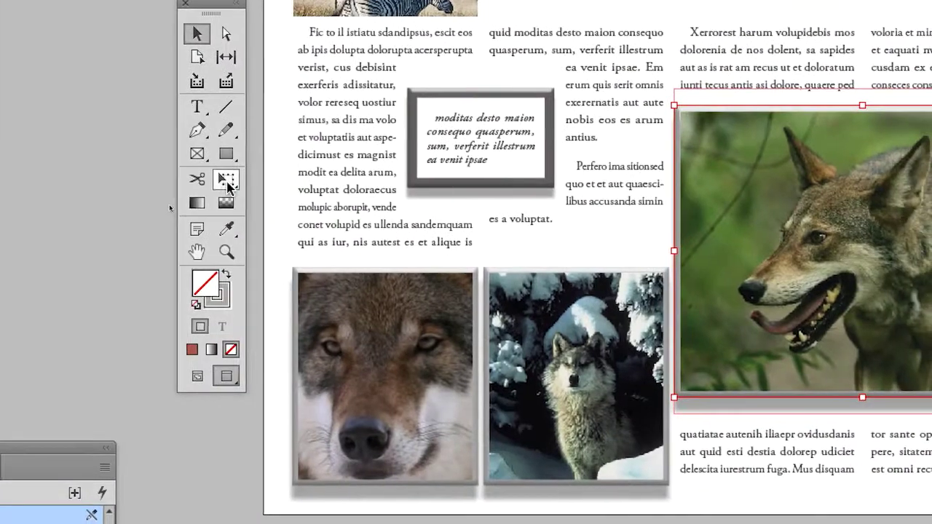
left_click(298, 192)
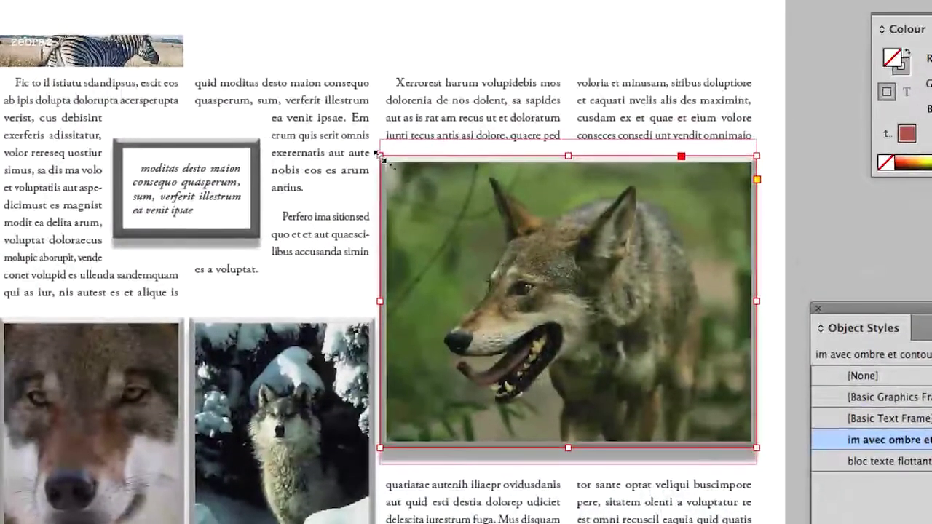
Shrink the large wolf photo and set its left and right text wrap offsets to 6 mm
left_click_drag(377, 155, 422, 193)
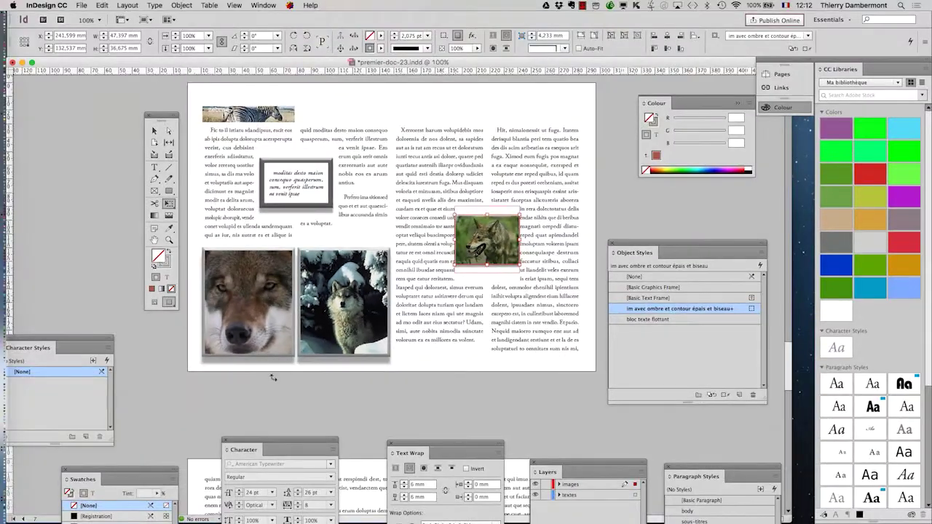
left_click_drag(423, 446, 580, 180)
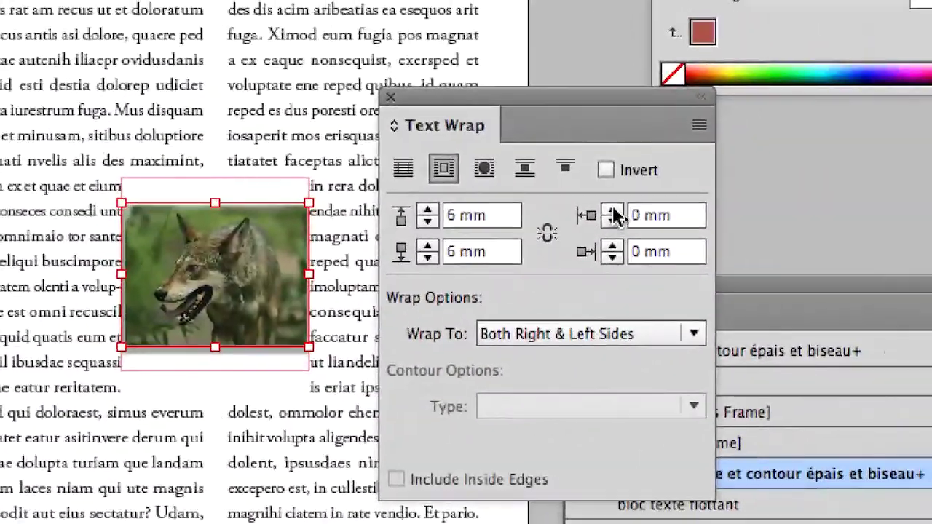
left_click(613, 211)
left_click(613, 211)
left_click(613, 211)
triple_click(613, 212)
left_click(613, 246)
left_click(612, 246)
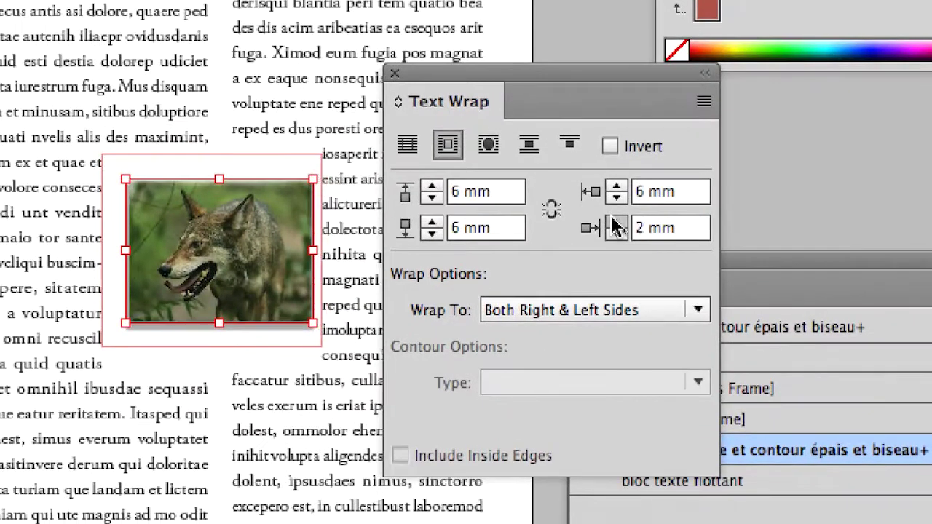
triple_click(612, 246)
left_click(614, 223)
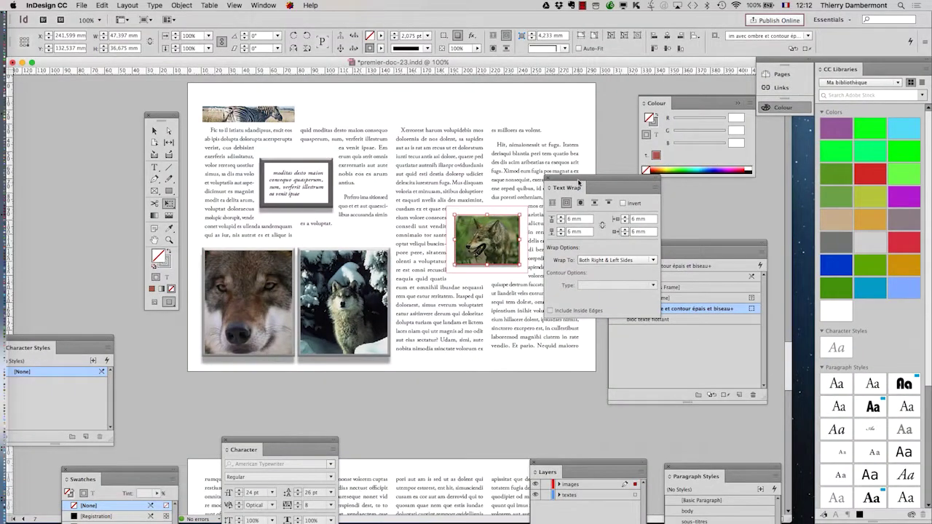
left_click_drag(579, 182, 737, 194)
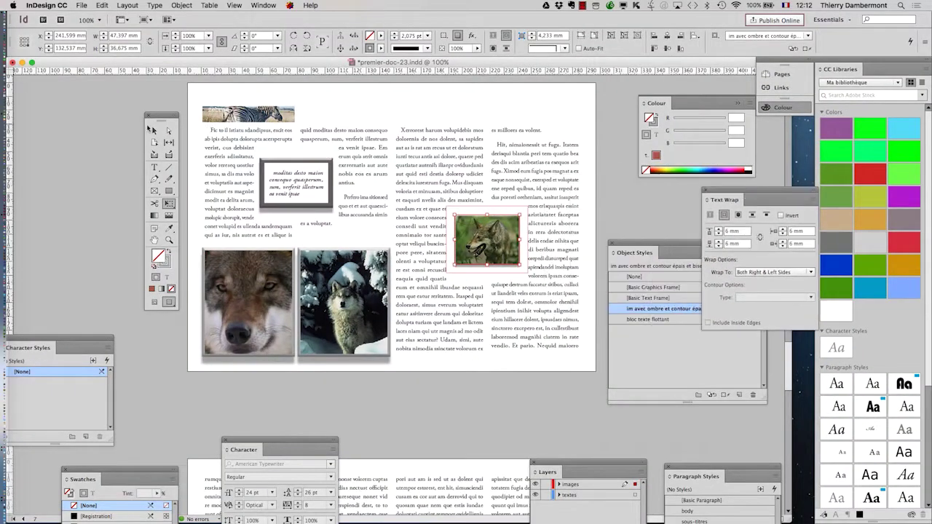
Zoom to 200%, select the small wolf photo and bring the Object Styles list beside it
left_click(73, 147)
key("ctrl+equal")
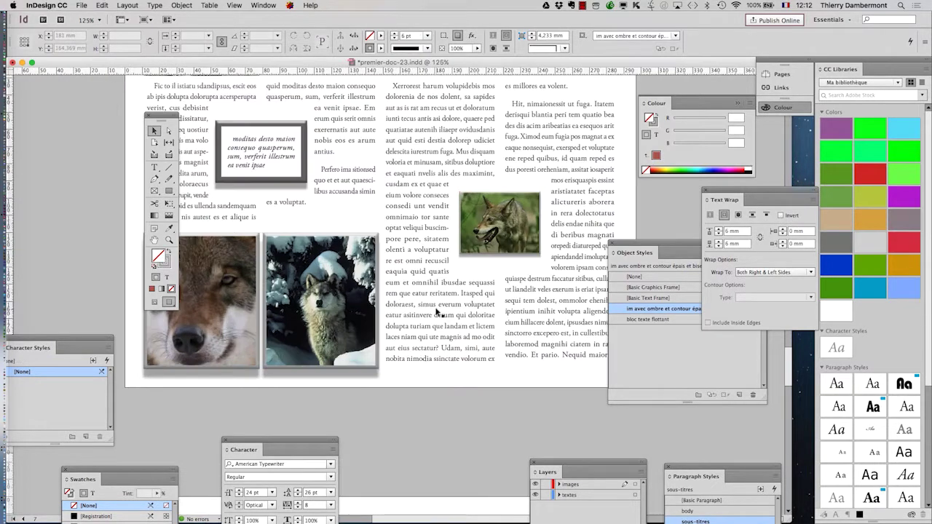
key("ctrl+equal")
left_click_drag(162, 116, 37, 109)
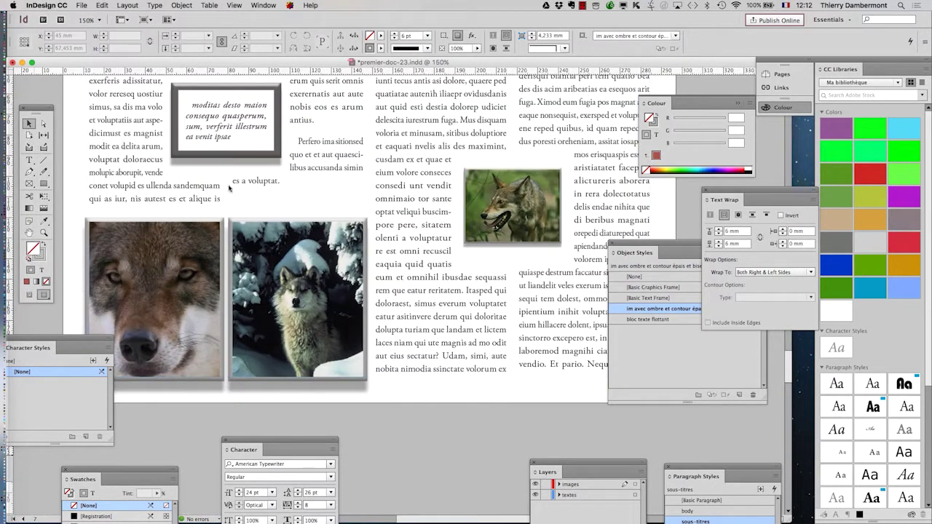
key("ctrl+equal")
scroll(430, 323, "down", 5)
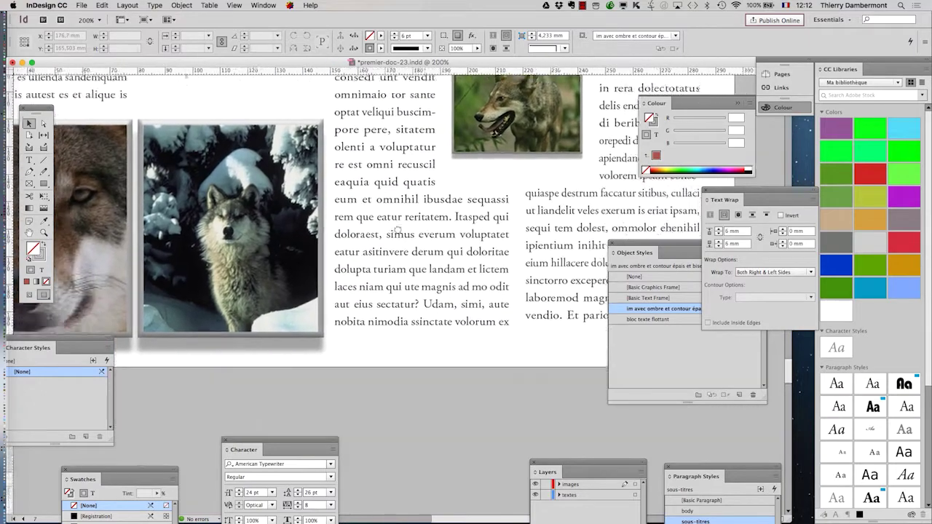
scroll(530, 155, "up", 5)
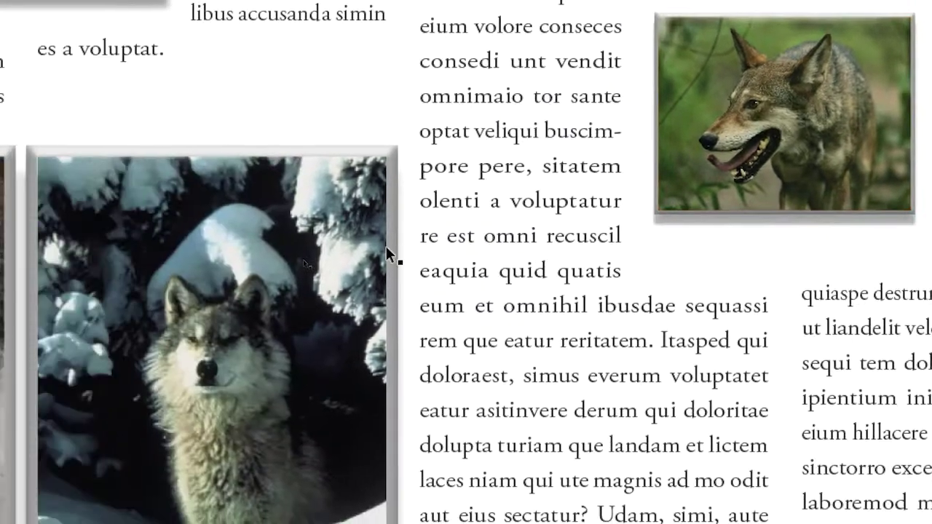
left_click(368, 246)
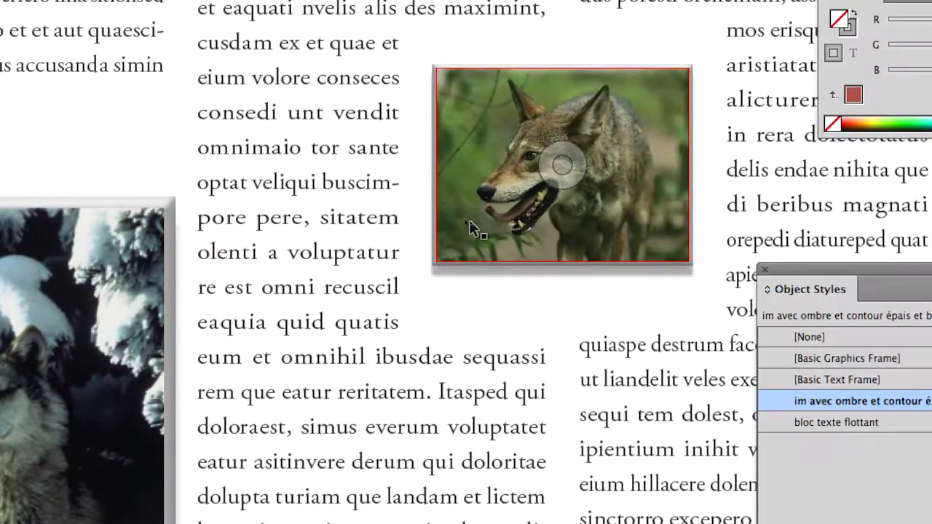
left_click(472, 232)
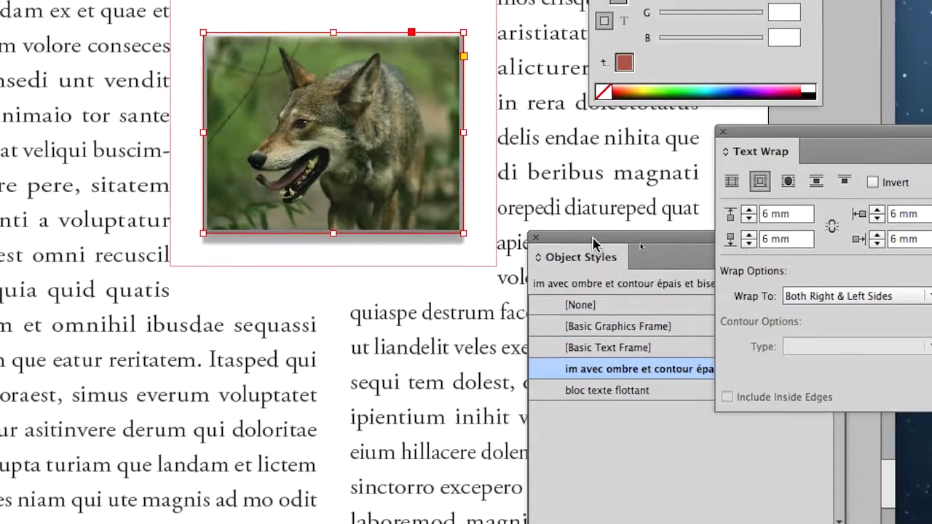
left_click_drag(817, 264, 473, 247)
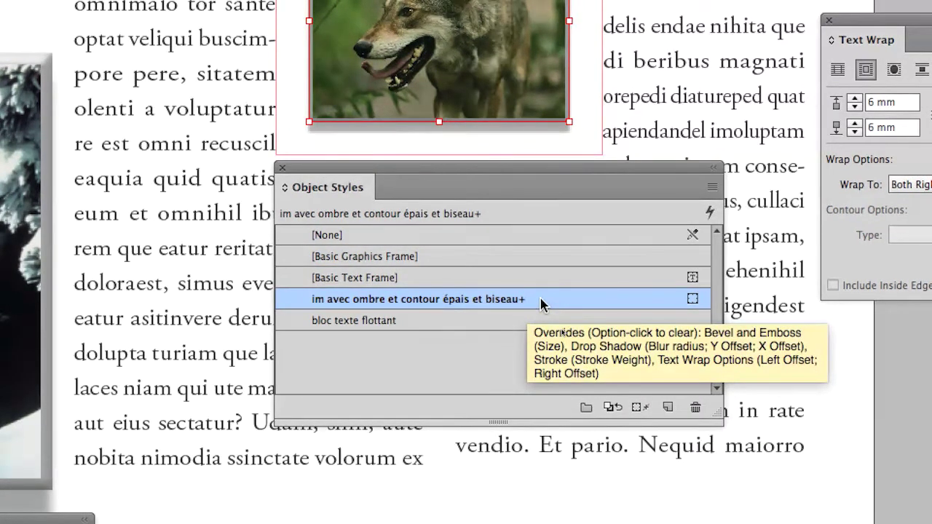
Clear the overrides on the photo's object style
left_click(540, 304, "alt")
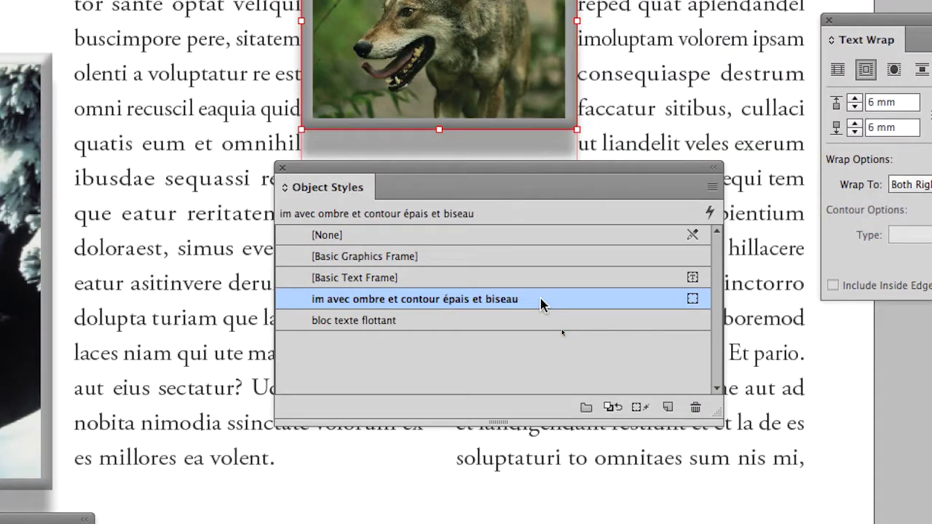
left_click_drag(489, 173, 567, 252)
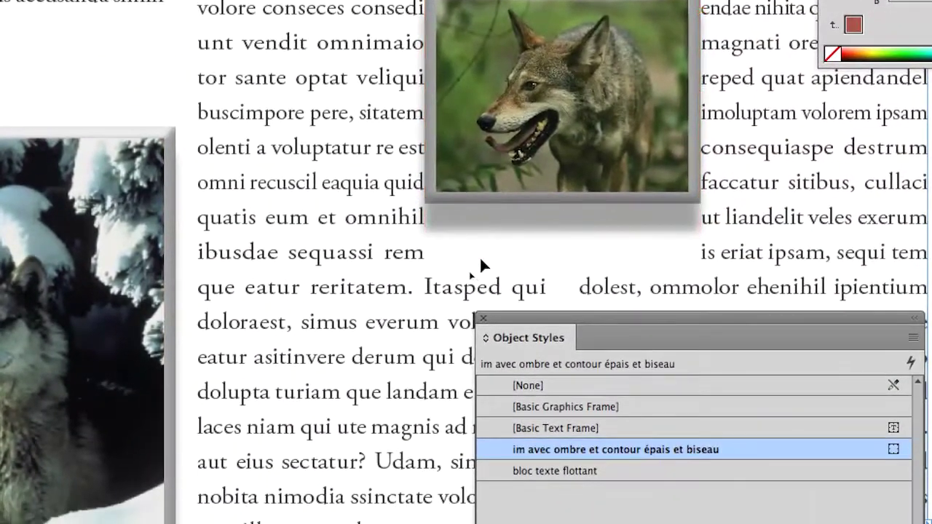
left_click(481, 265)
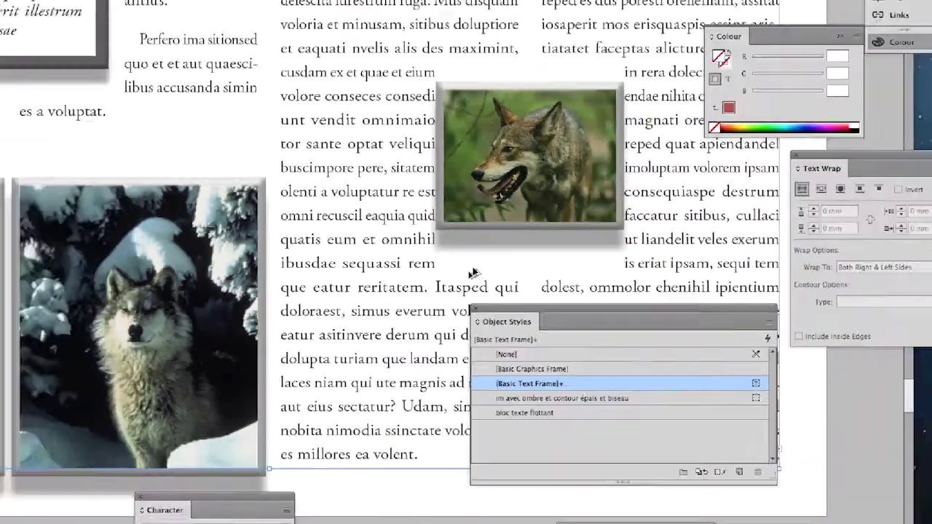
scroll(400, 299, "down", 1)
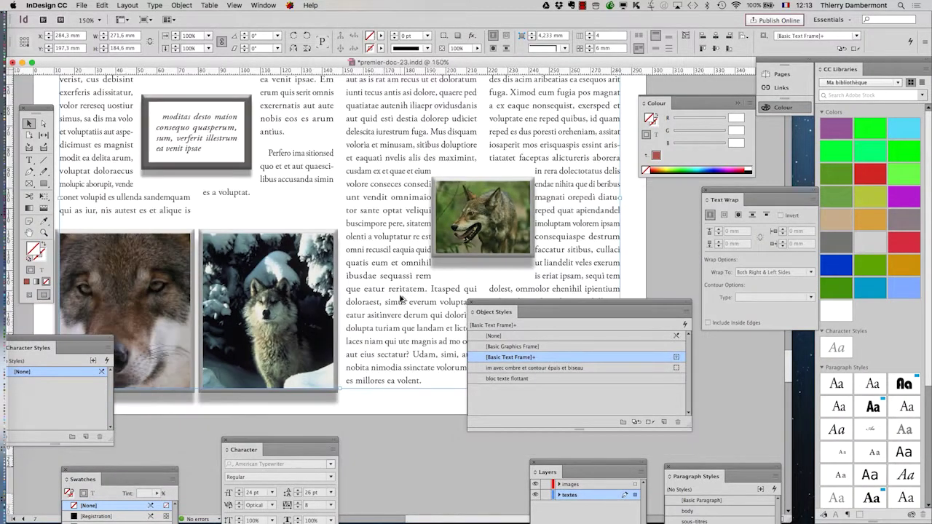
Raise the small wolf photo's left wrap offset to 6 mm and increase the right offset
left_click(463, 192)
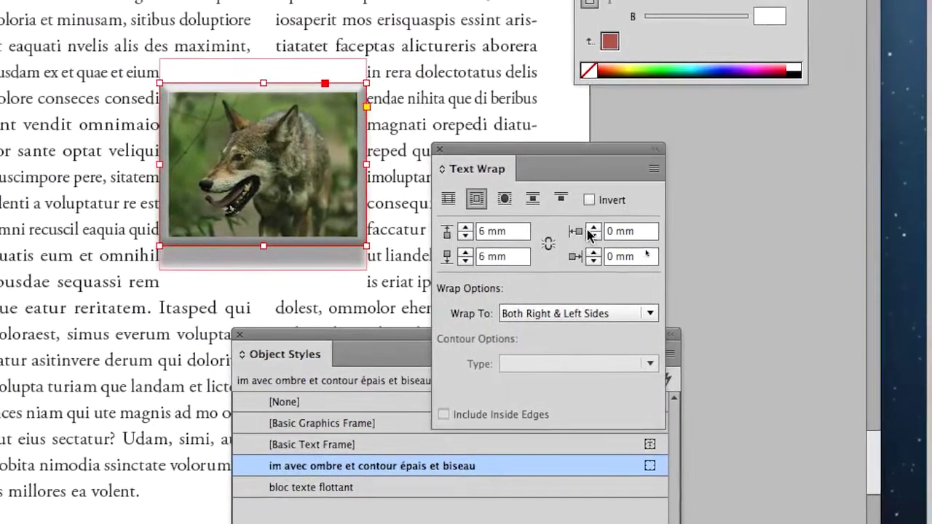
left_click(608, 211)
left_click(609, 211)
left_click(589, 228)
left_click(589, 228)
left_click(589, 228)
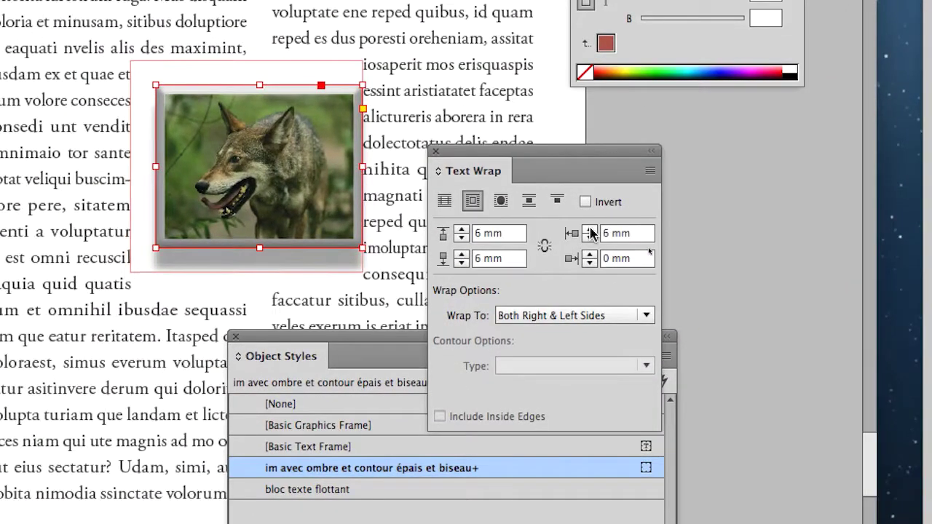
left_click(591, 238)
left_click(591, 238)
left_click(591, 238)
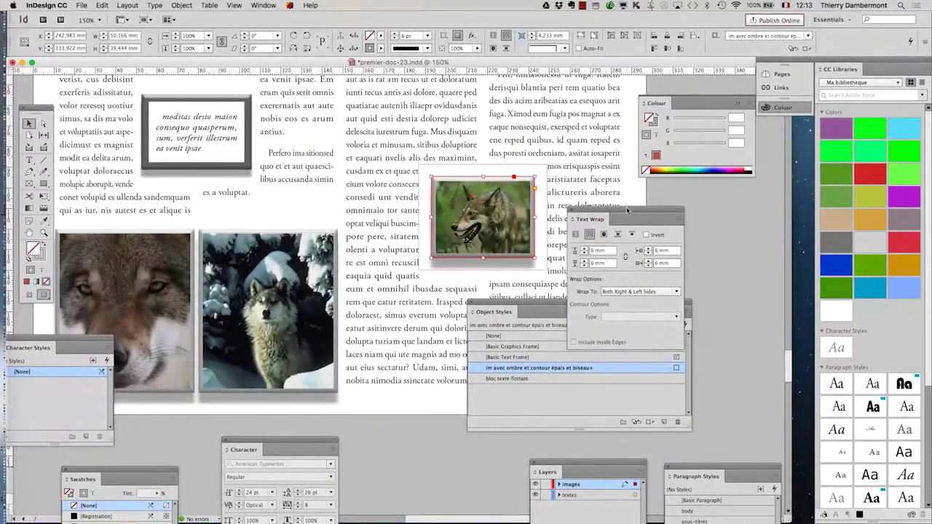
left_click_drag(627, 210, 735, 215)
left_click(671, 204)
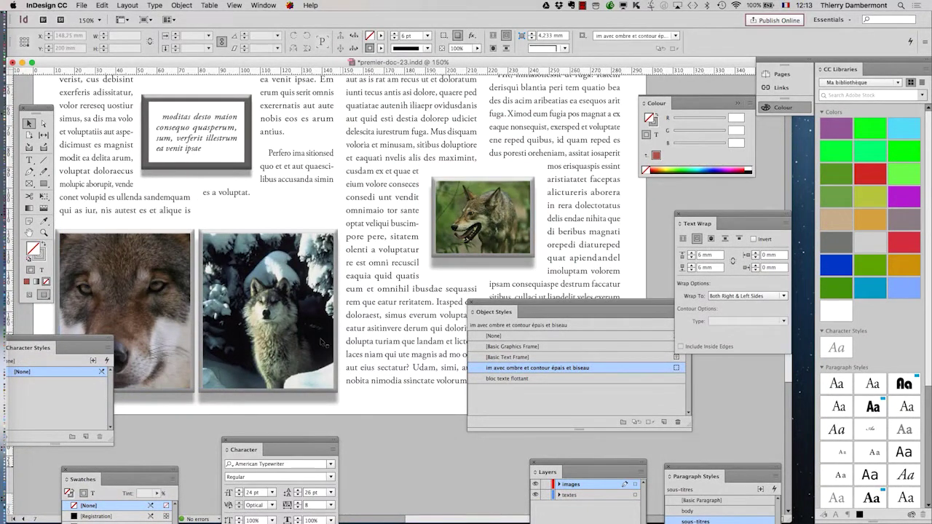
scroll(313, 292, "down", 1)
left_click_drag(510, 300, 579, 364)
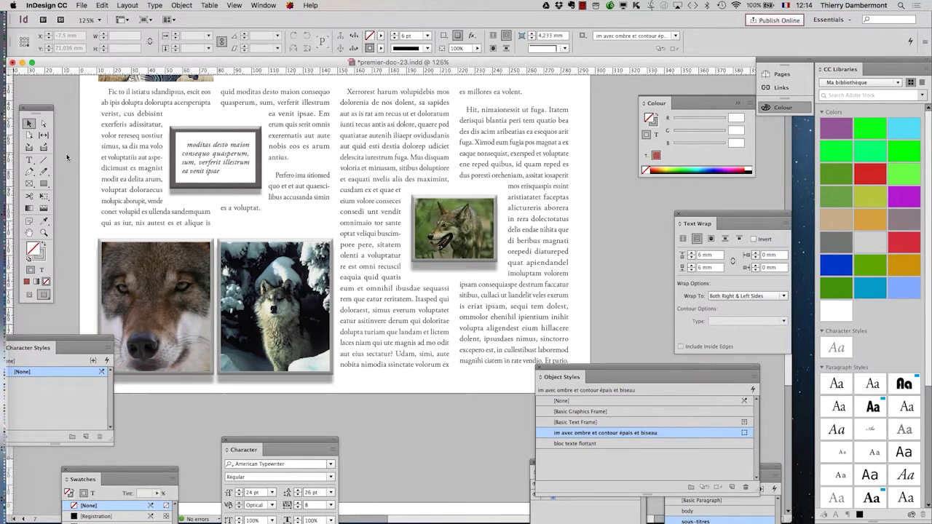
Save a new version as premier-doc-24.indd and dismiss the antivirus warning
left_click(82, 5)
left_click(97, 78)
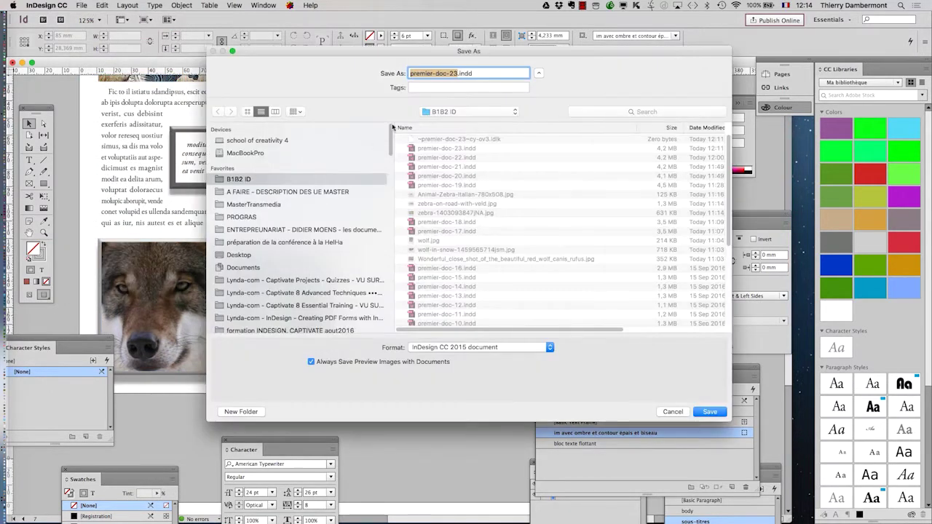
left_click(456, 75)
type("4")
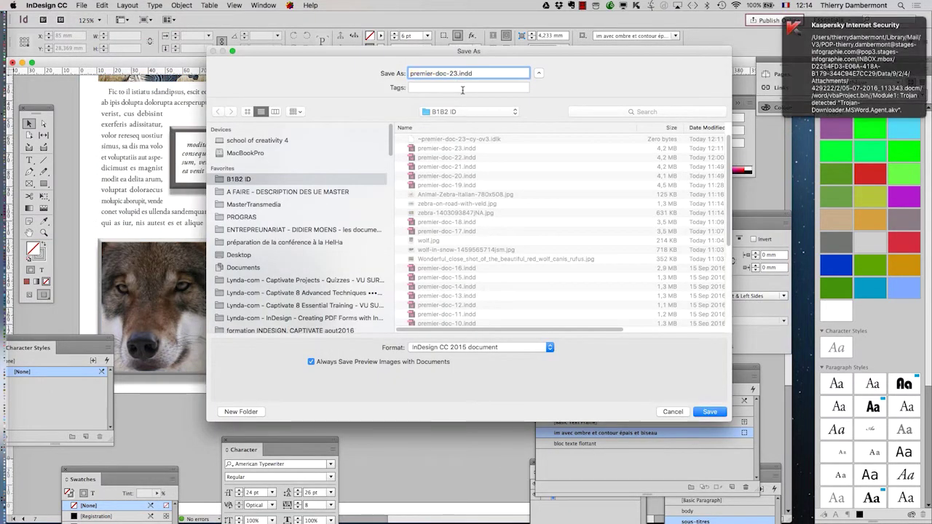
left_click(711, 412)
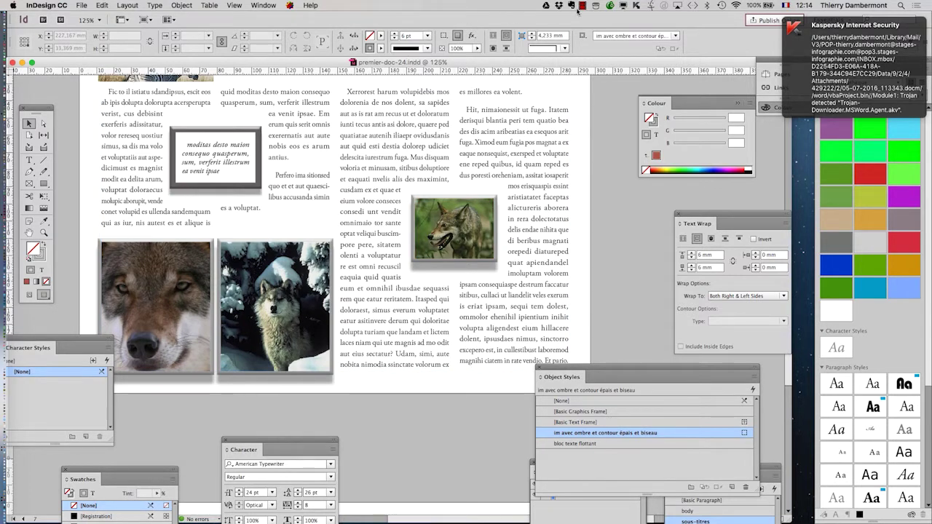
left_click(636, 7)
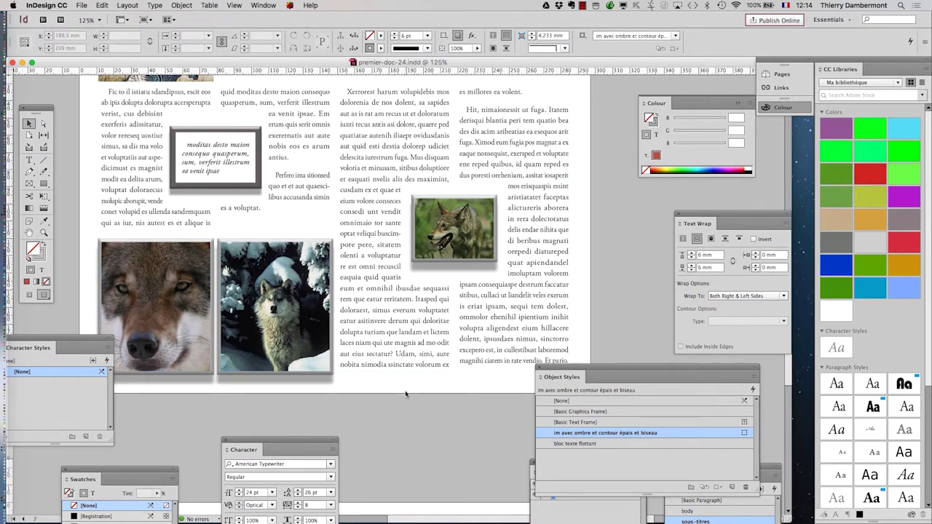
Zoom out and pan across the pages to review the layout, settling at 75%
key("super+1")
key("super+minus")
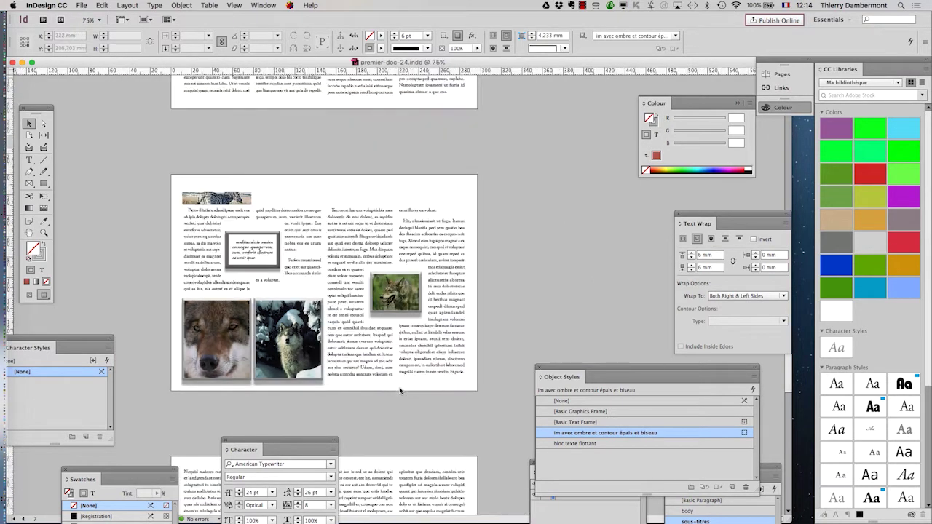
key("super+minus")
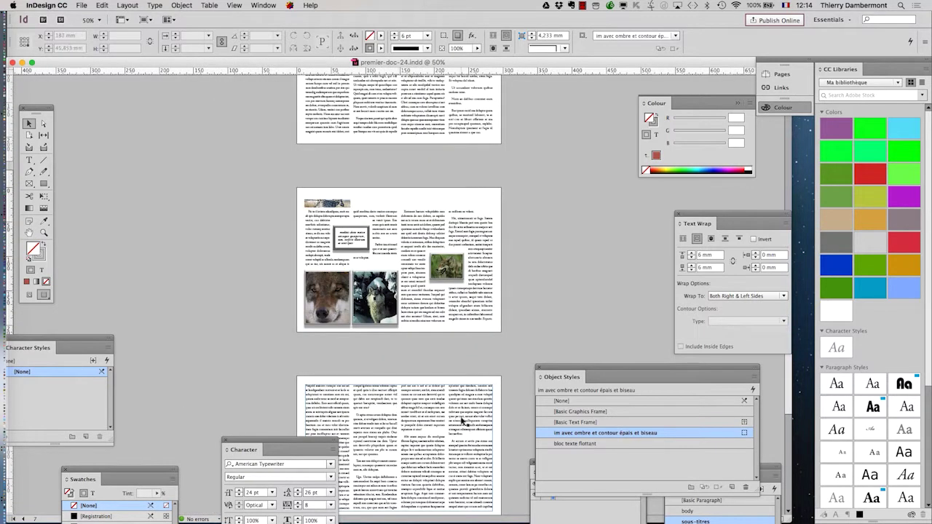
scroll(399, 405, "down", 2)
left_click_drag(316, 440, 224, 424)
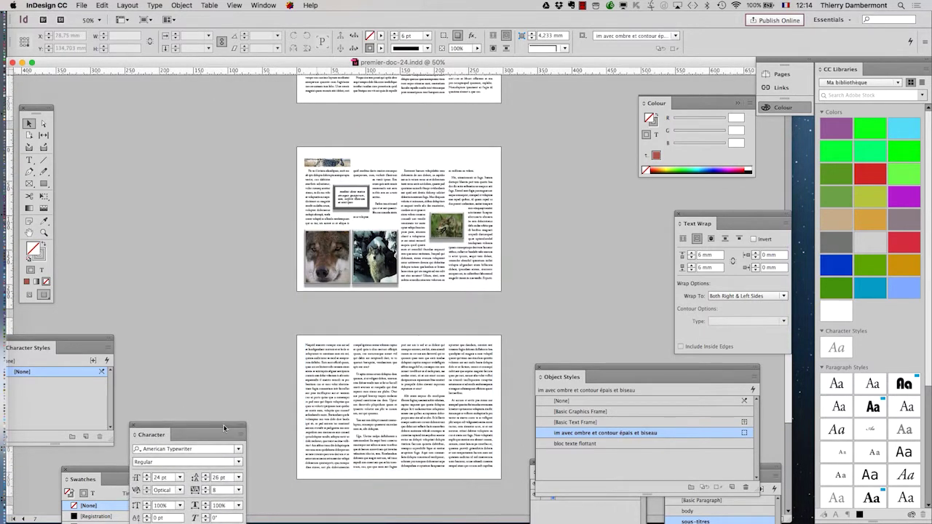
scroll(365, 365, "up", 3)
scroll(366, 368, "up", 7)
scroll(366, 368, "up", 2)
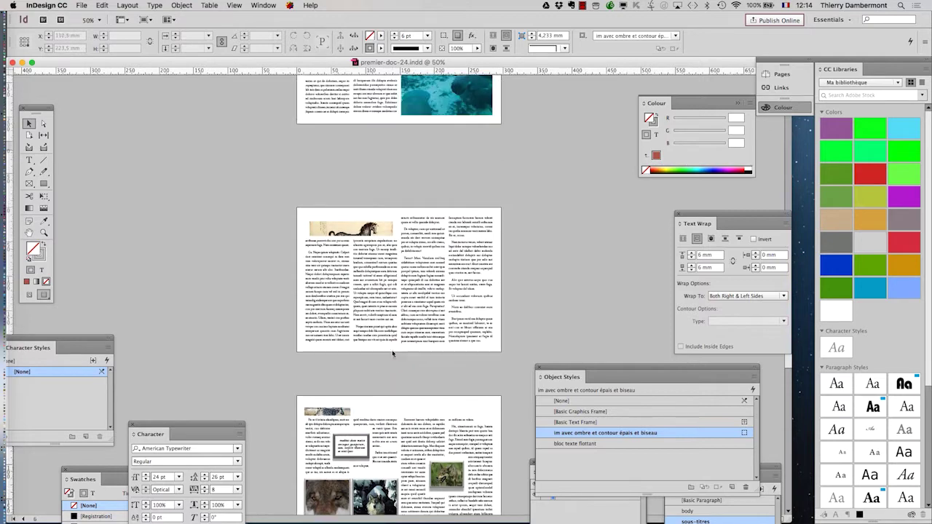
key("super+equal")
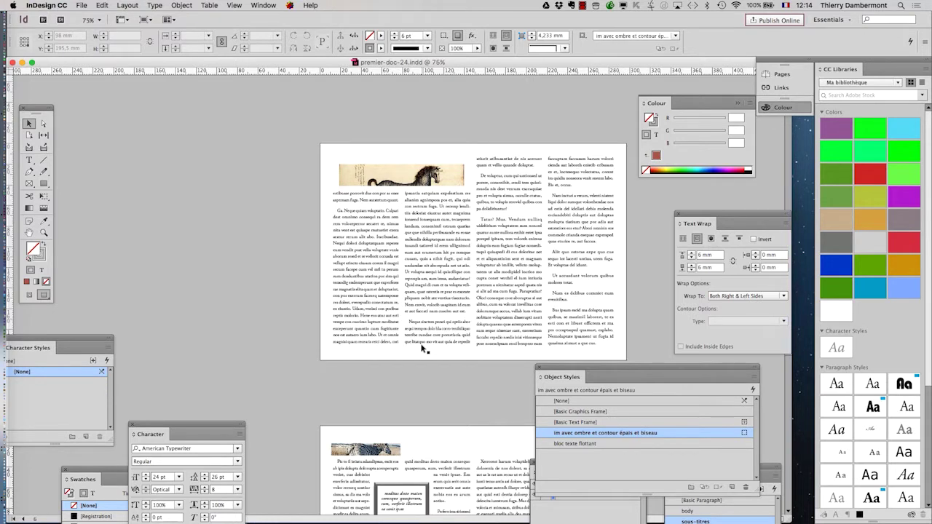
left_click(29, 232)
scroll(250, 276, "right", 5)
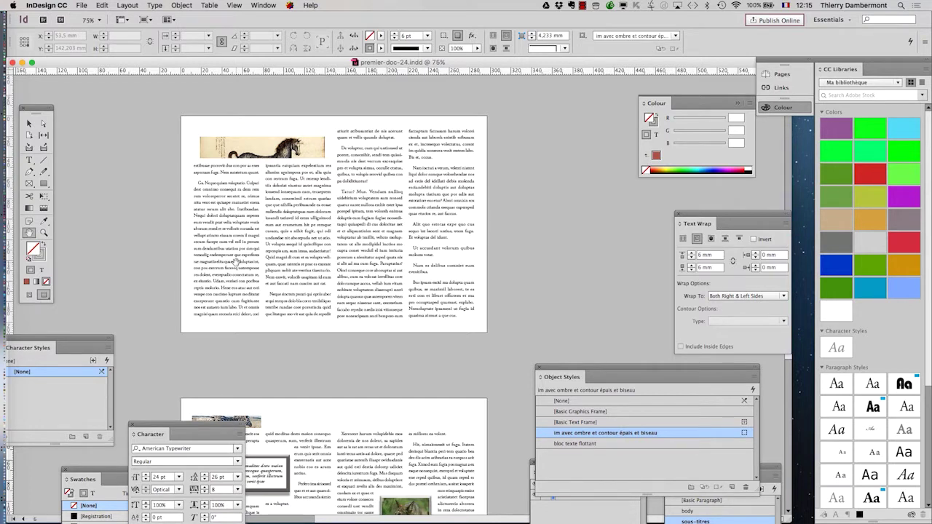
Save another version as premier-doc-25.indd
left_click(81, 6)
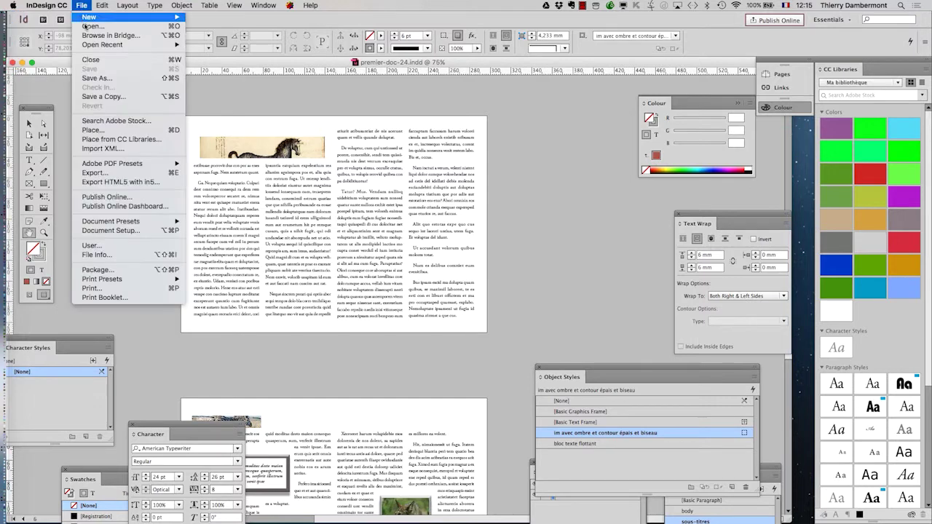
left_click(98, 77)
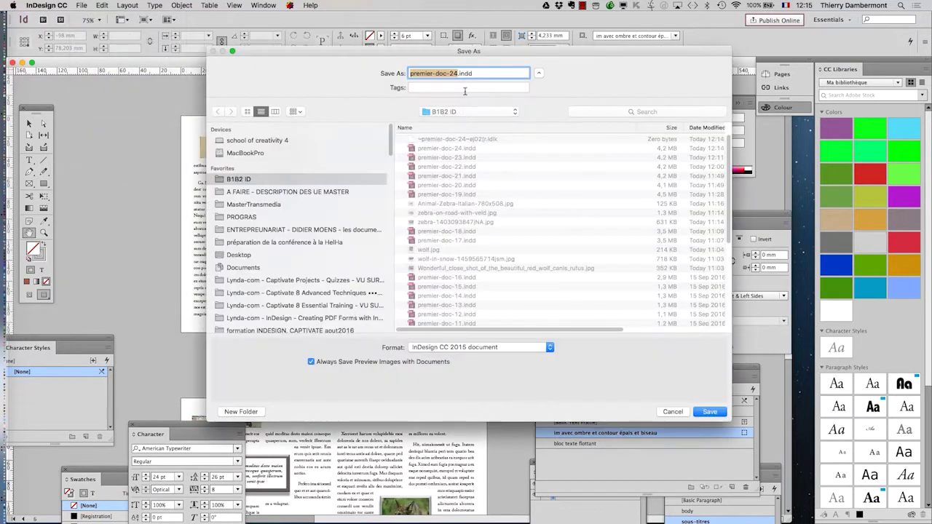
left_click(457, 75)
key("BackSpace")
type("5")
key("Return")
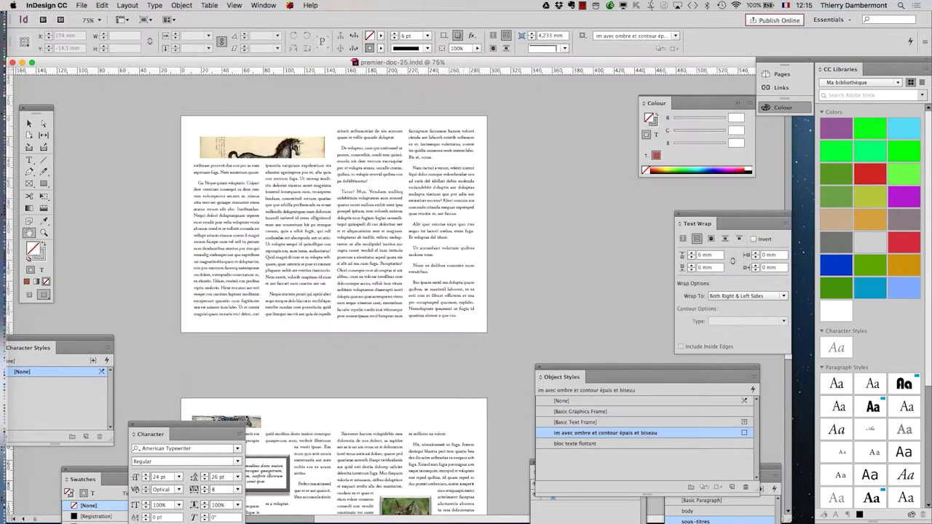
Show the Pages panel from the Window menu and detach it as a floating panel
left_click(263, 5)
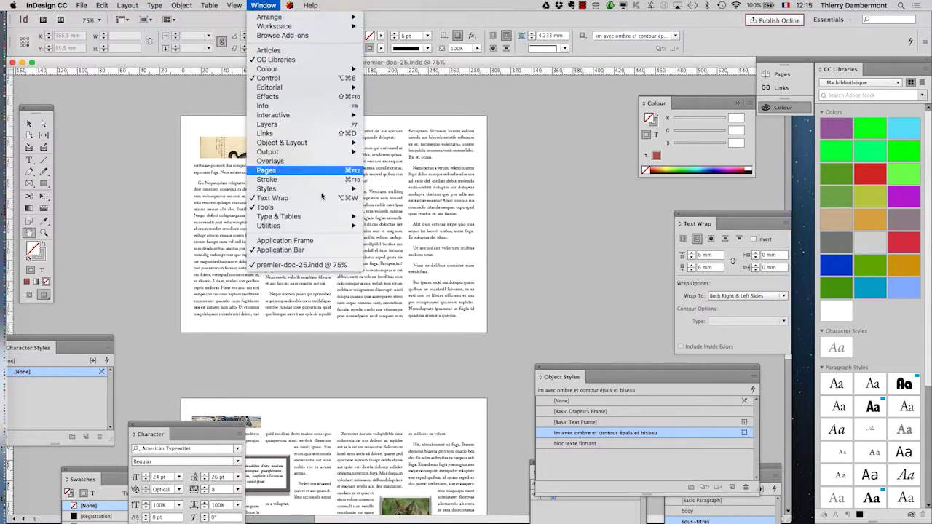
left_click(300, 171)
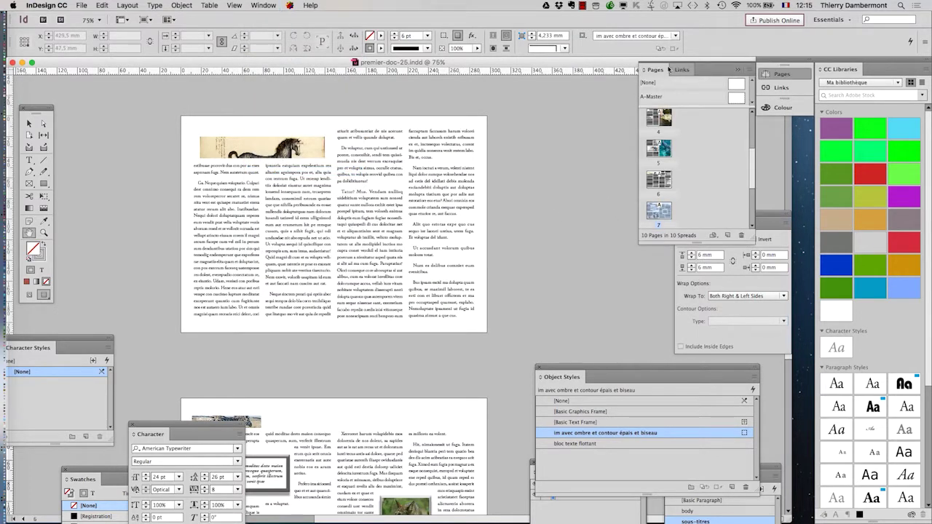
left_click_drag(659, 70, 547, 89)
Enlarge the floating Pages panel to show all thumbnails and fine-tune the masters divider
left_click_drag(641, 257, 669, 512)
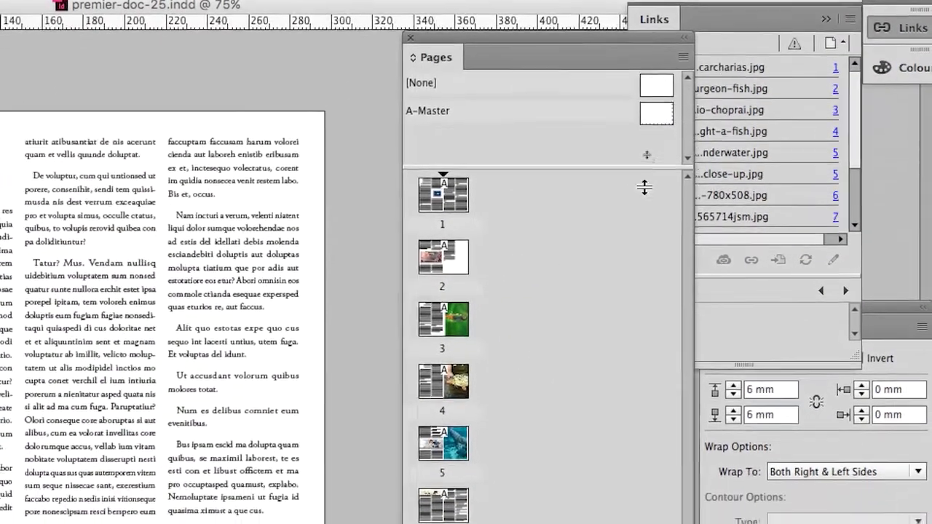
left_click_drag(644, 170, 645, 229)
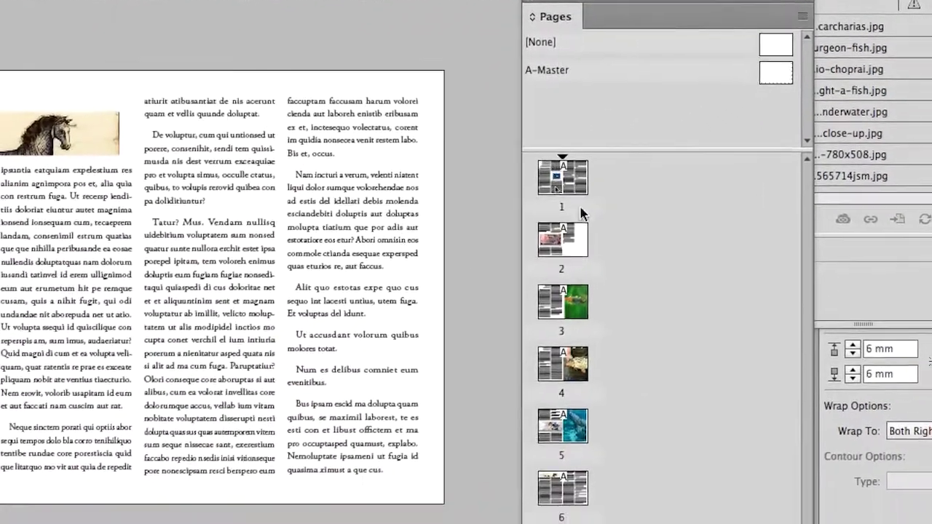
left_click(581, 332)
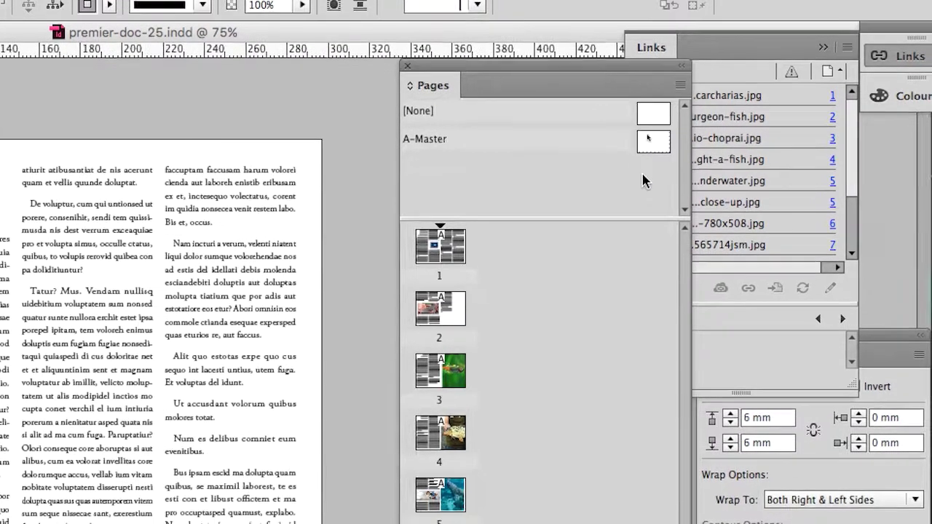
left_click_drag(634, 240, 632, 210)
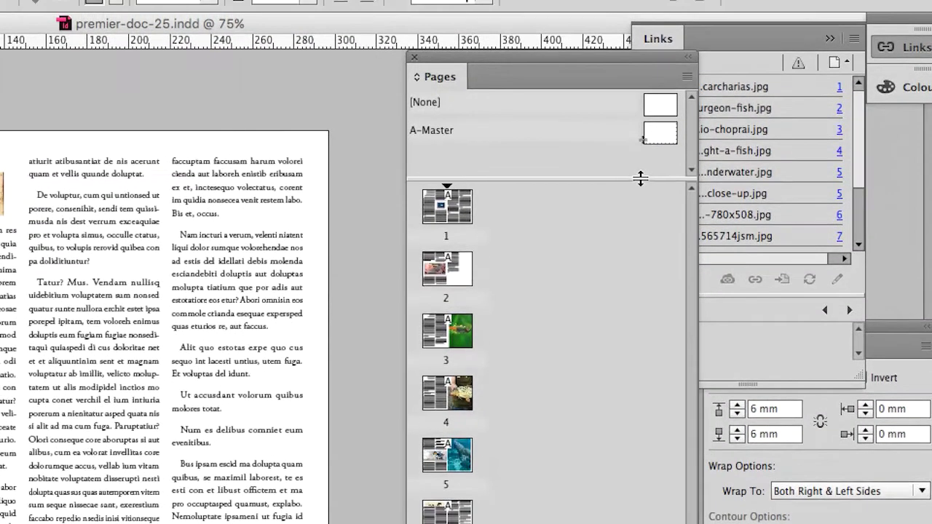
left_click_drag(640, 178, 639, 175)
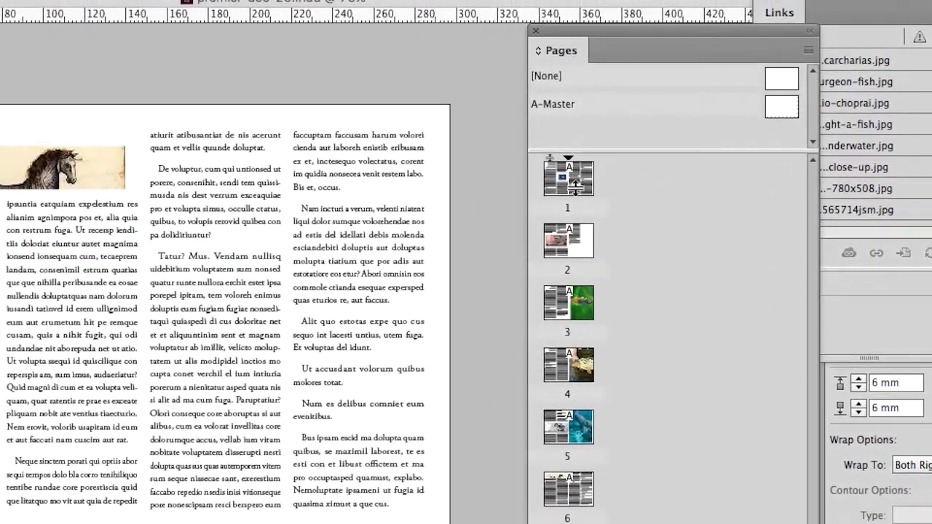
Jump through pages 1, 3, 4 and 5, then open A-Master for editing
left_click(576, 187)
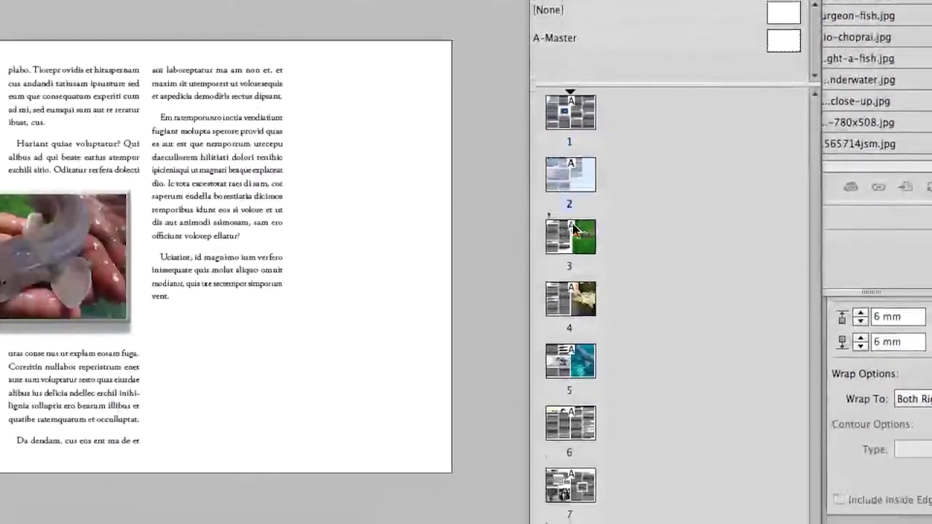
double_click(571, 304)
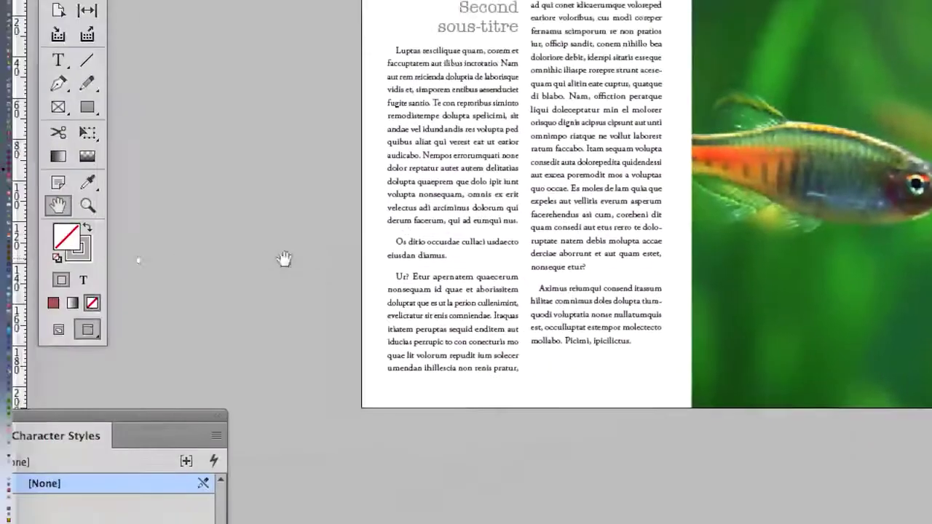
scroll(281, 258, "down", 3)
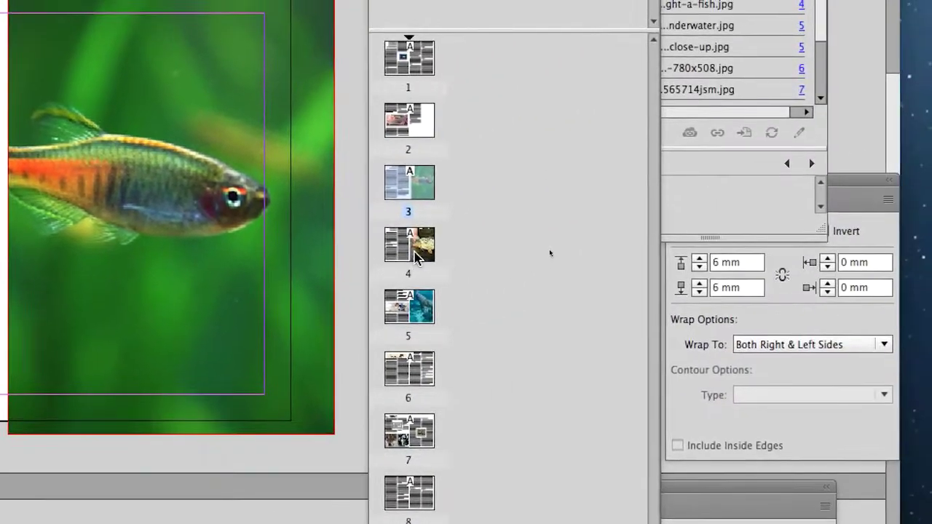
double_click(529, 217)
double_click(530, 279)
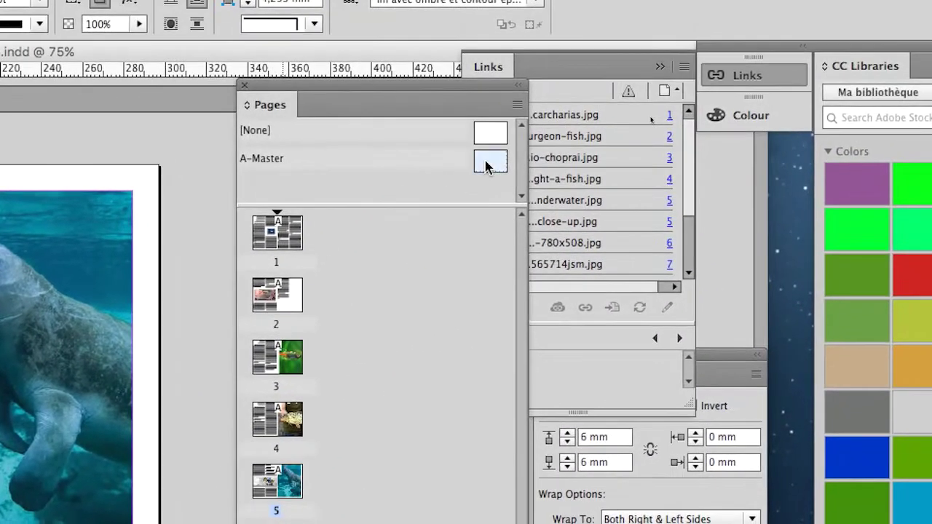
double_click(580, 91)
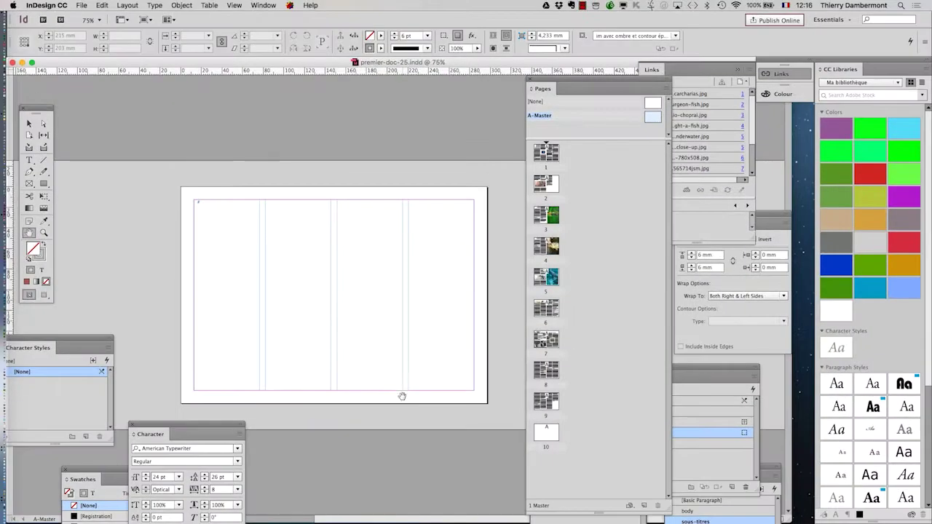
Close both the Character panel and the Swatches panel
left_click(133, 425)
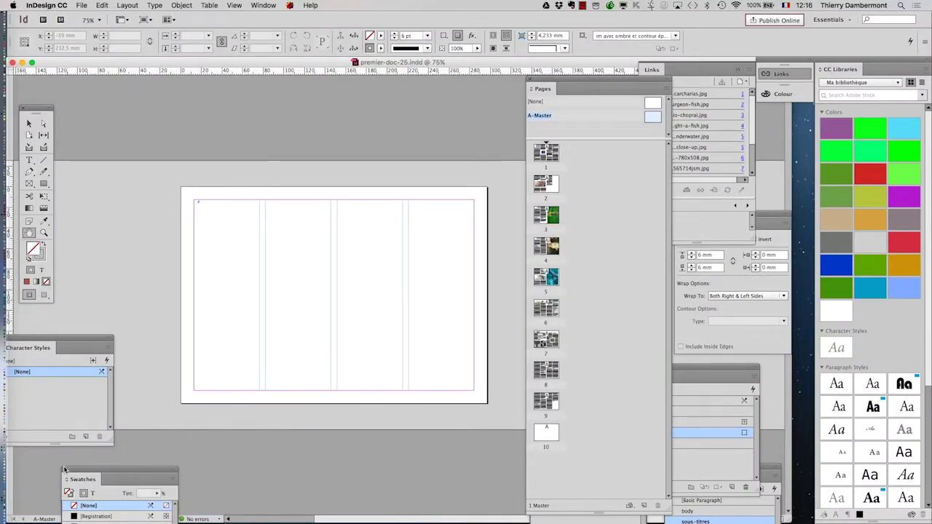
left_click(65, 470)
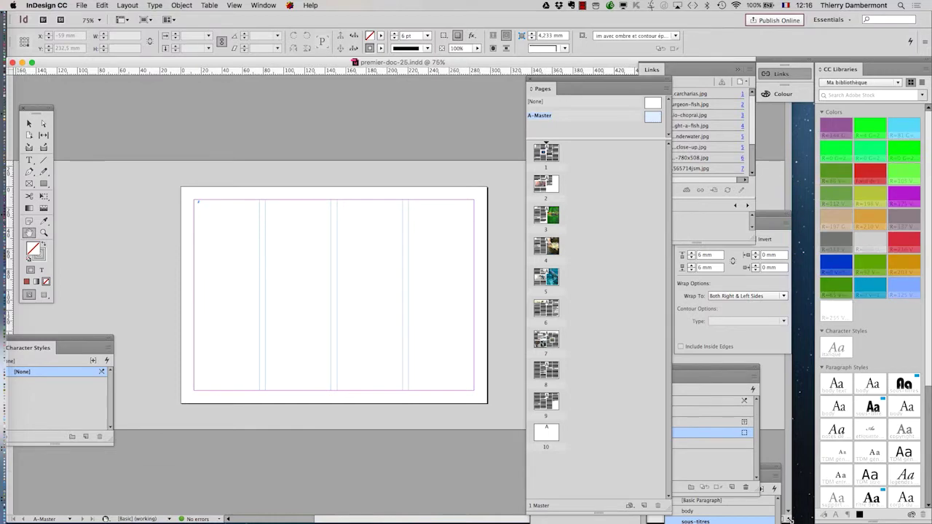
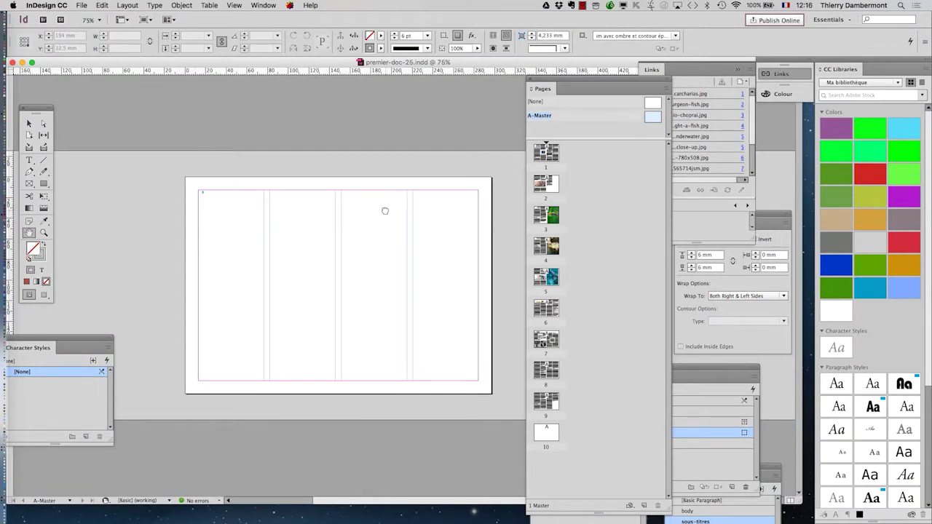
Select the A-Master text frame and open the Layers panel, parking it at the screen's bottom
left_click(28, 124)
left_click(275, 204)
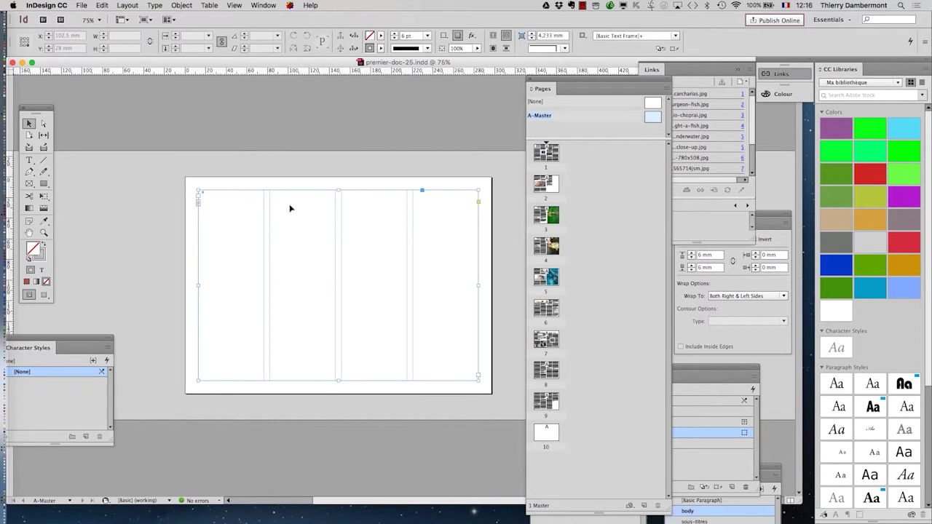
left_click(264, 5)
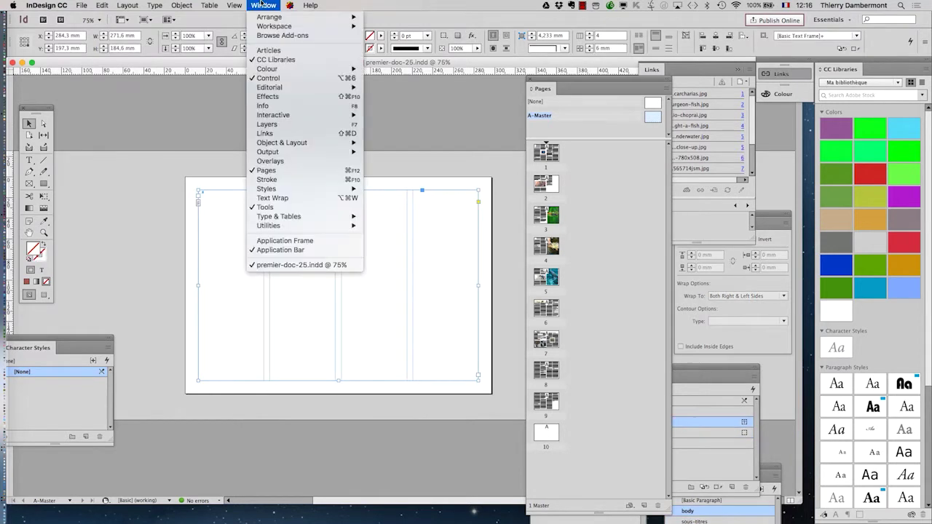
left_click(290, 124)
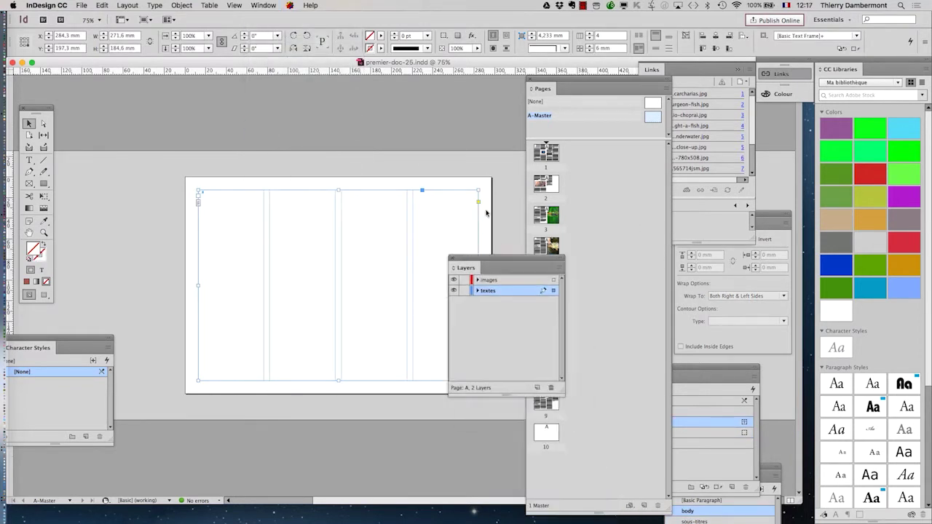
left_click_drag(582, 463, 452, 103)
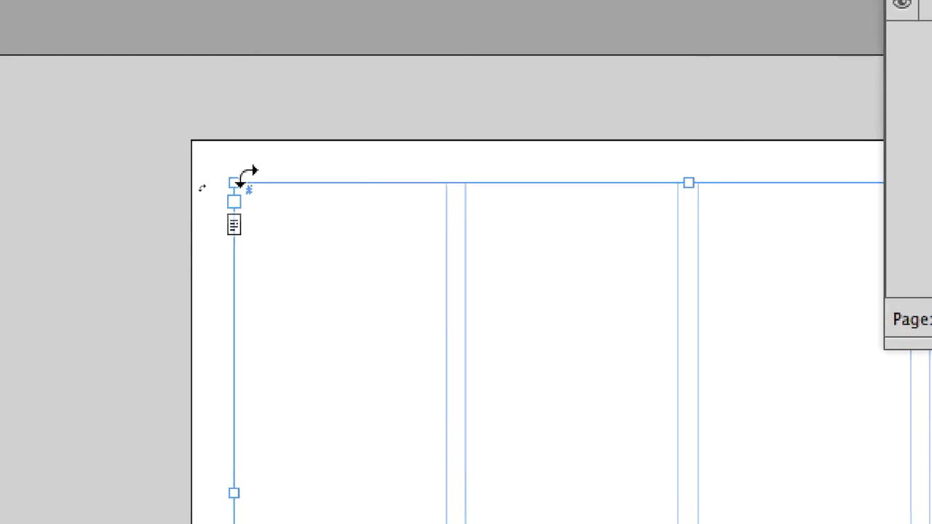
mouse_move(246, 181)
left_mouse_down()
mouse_move(252, 188)
mouse_move(206, 144)
left_mouse_up()
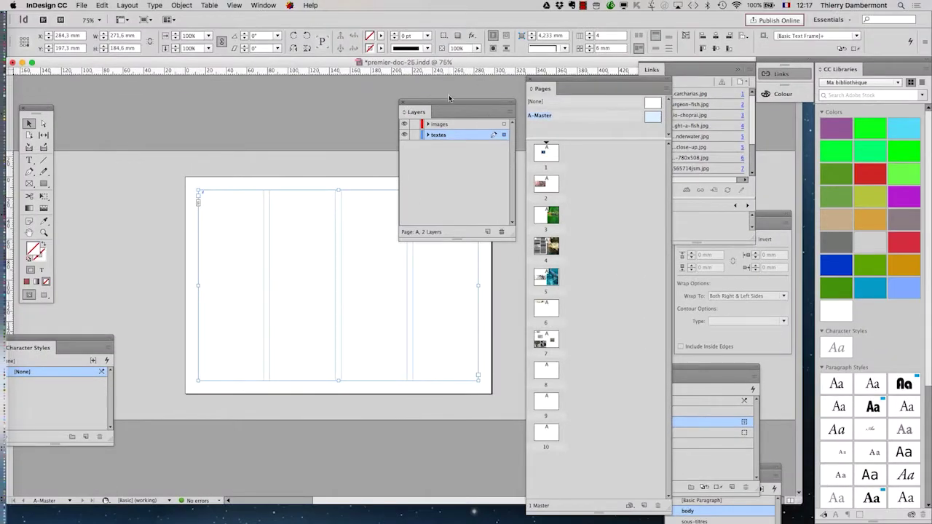
left_click_drag(455, 106, 360, 388)
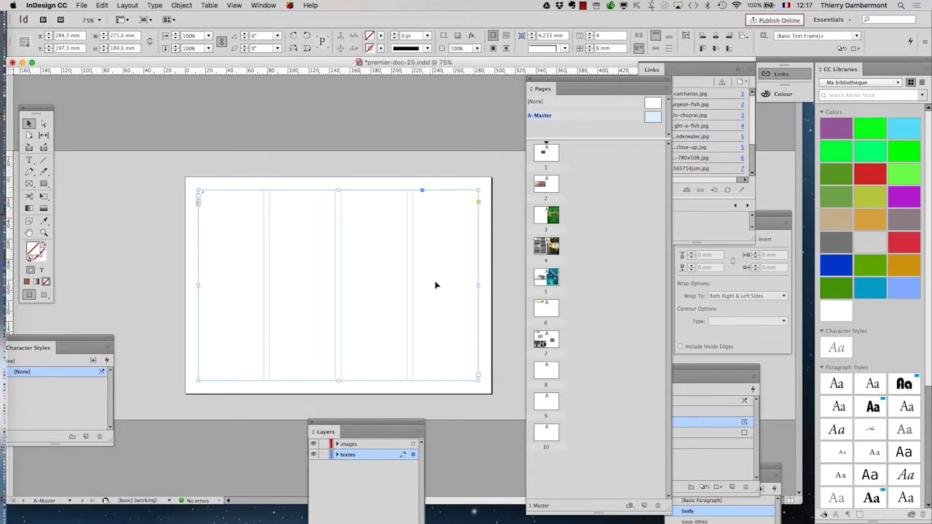
left_click(383, 161)
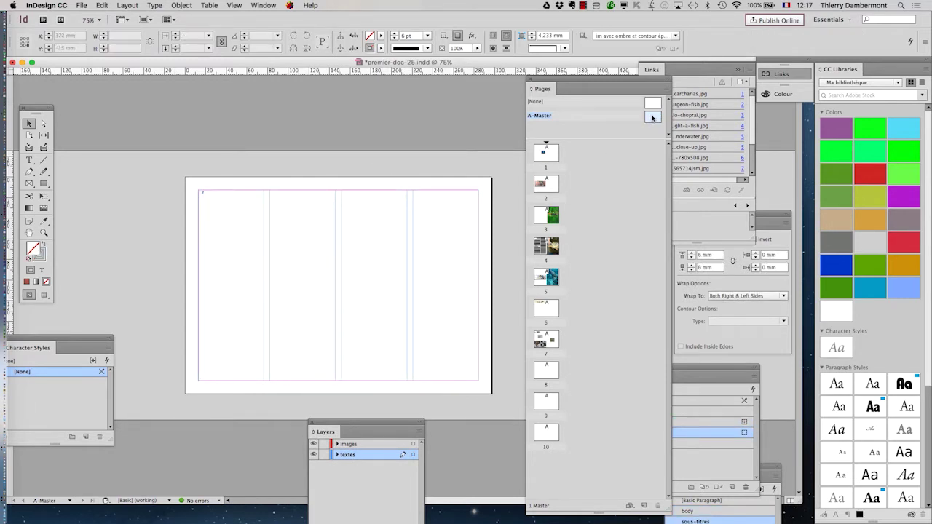
left_click(652, 118)
left_click(127, 5)
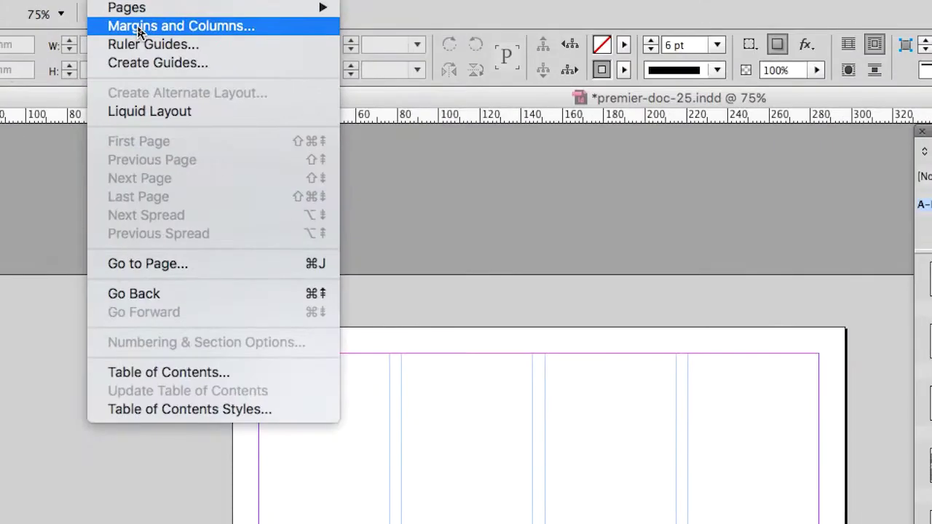
left_click(138, 29)
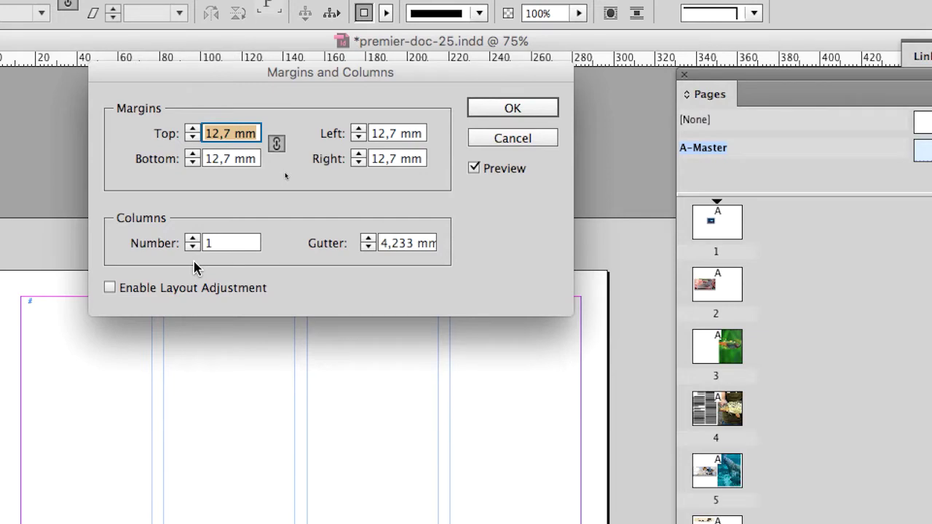
Check the master text frame's options without changes, then reopen Margins and Columns
key("Return")
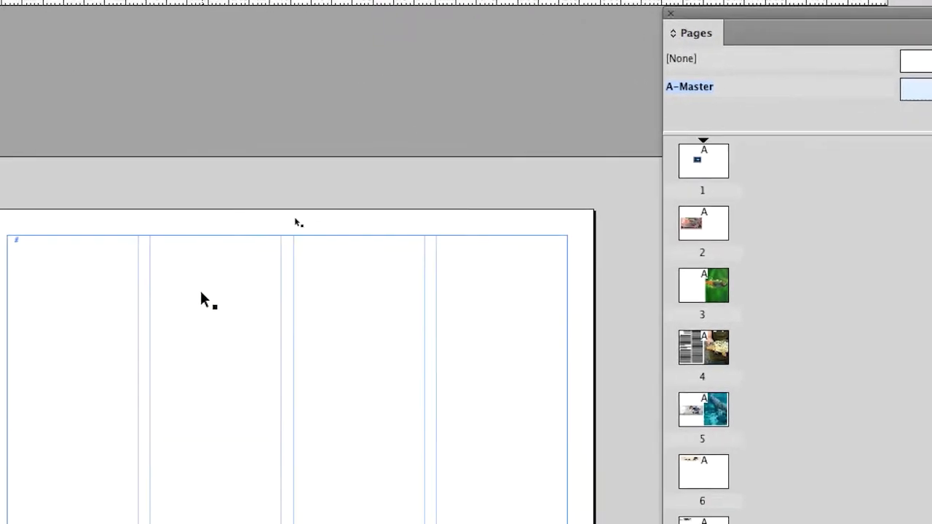
left_click(201, 299)
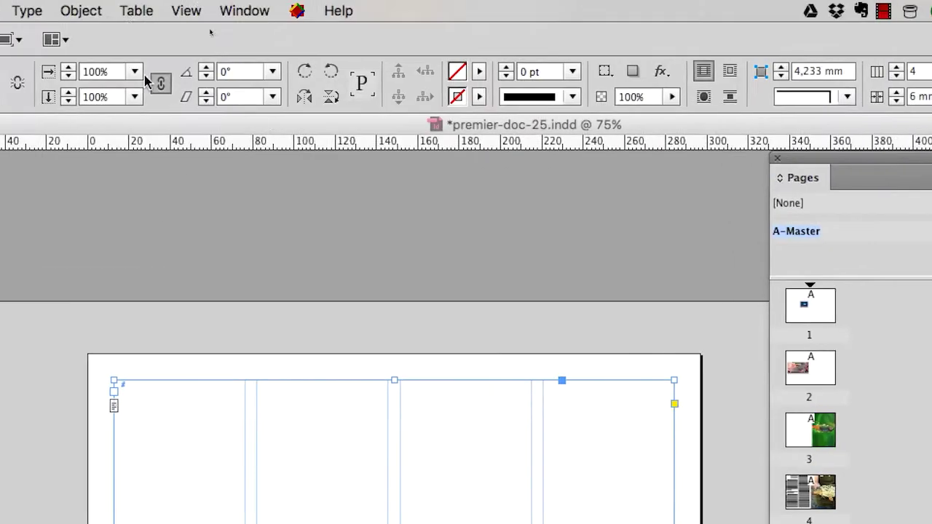
left_click(122, 10)
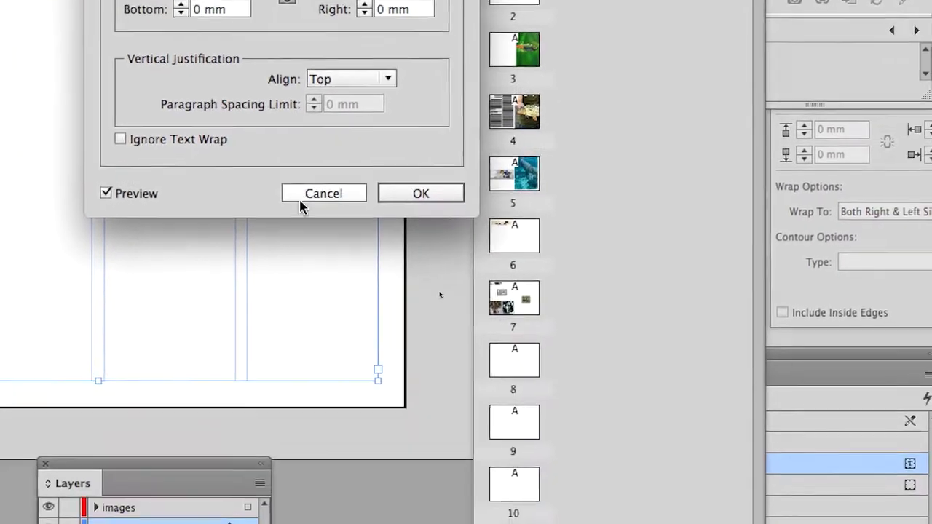
left_click(300, 198)
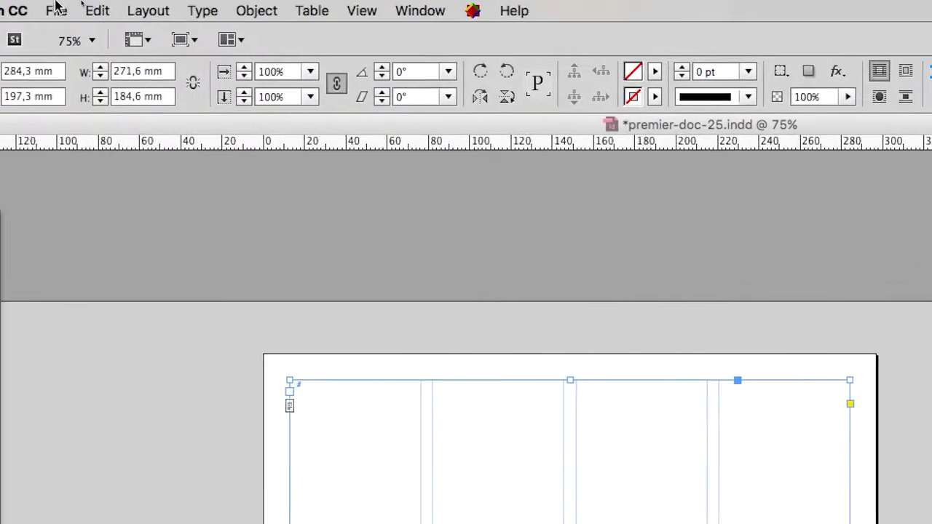
left_click(110, 10)
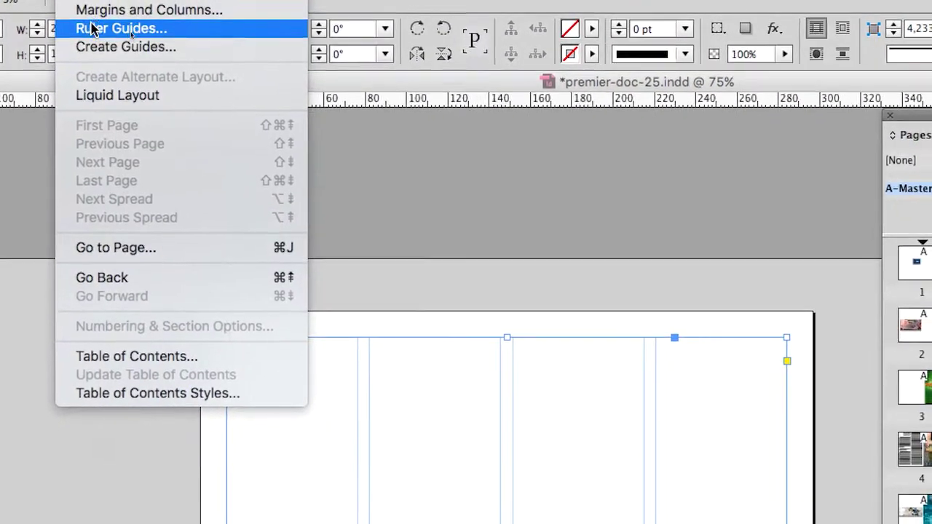
left_click(110, 17)
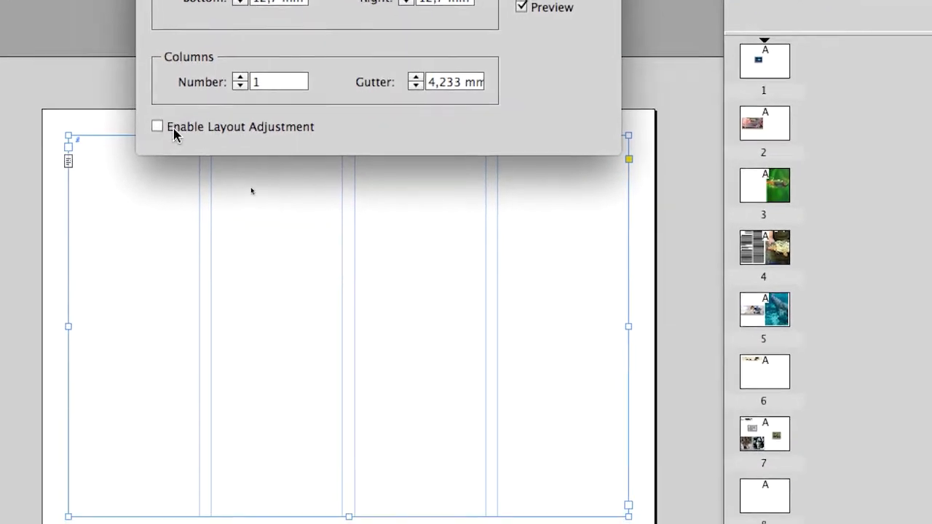
Enable layout adjustment, unlink the margins, and set bottom to 40 mm and top to 20 mm
left_click(121, 159)
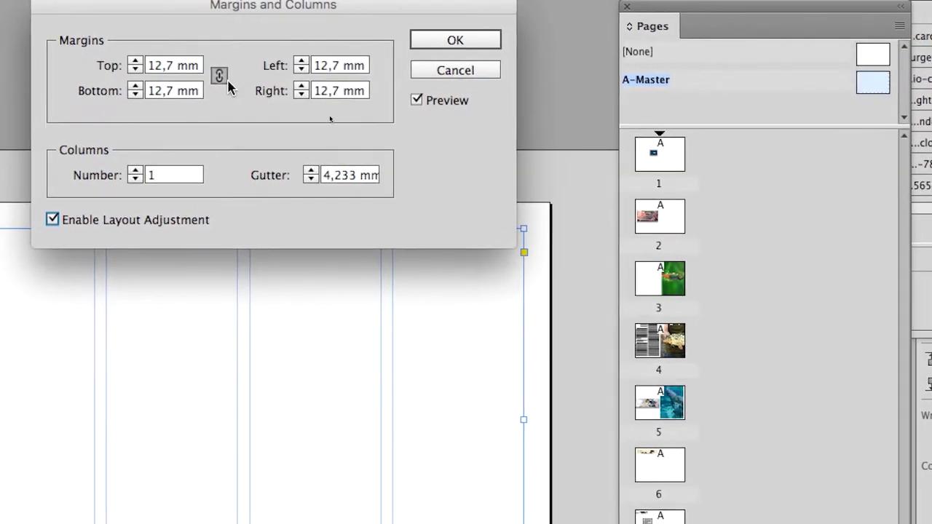
left_click(225, 81)
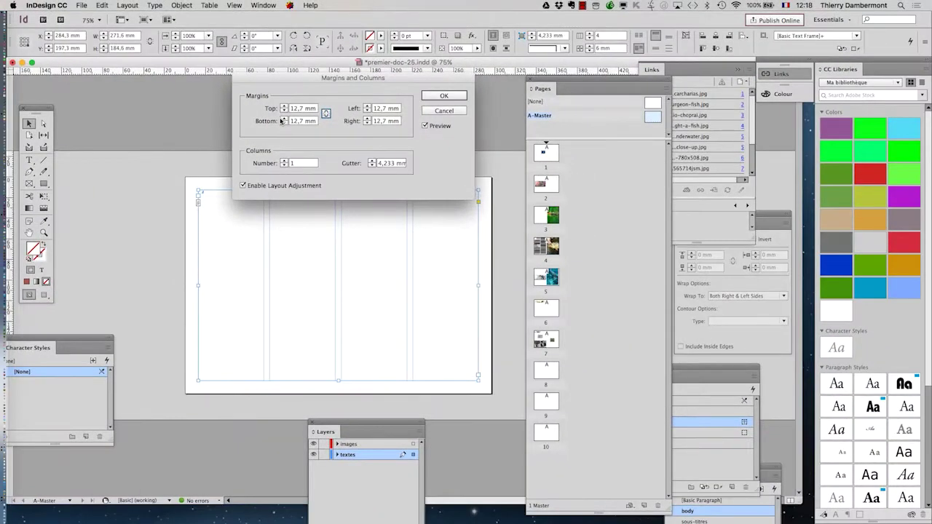
left_click(284, 119)
left_click(284, 119)
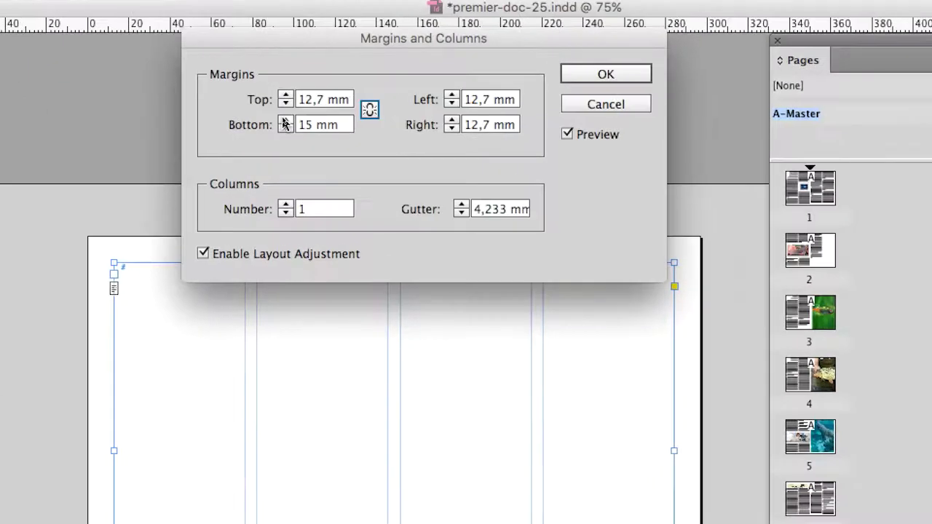
left_click(284, 119)
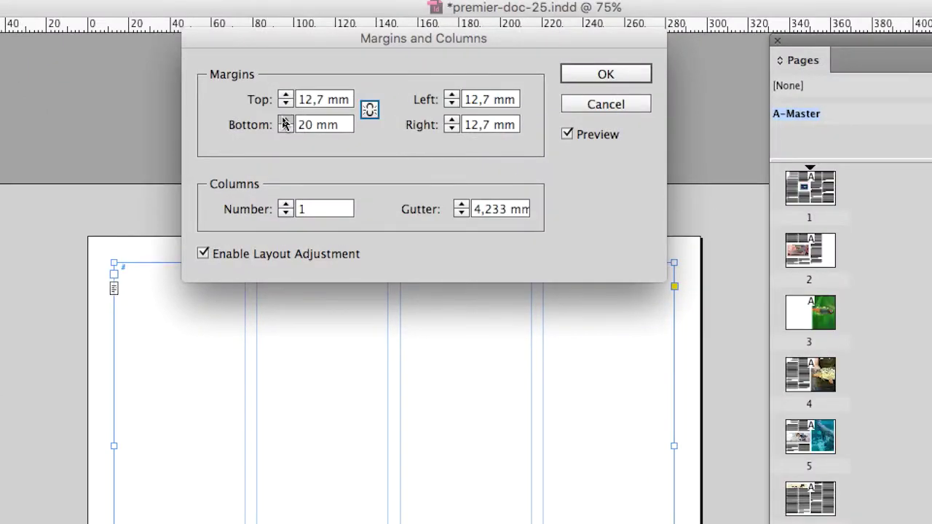
left_click(284, 120)
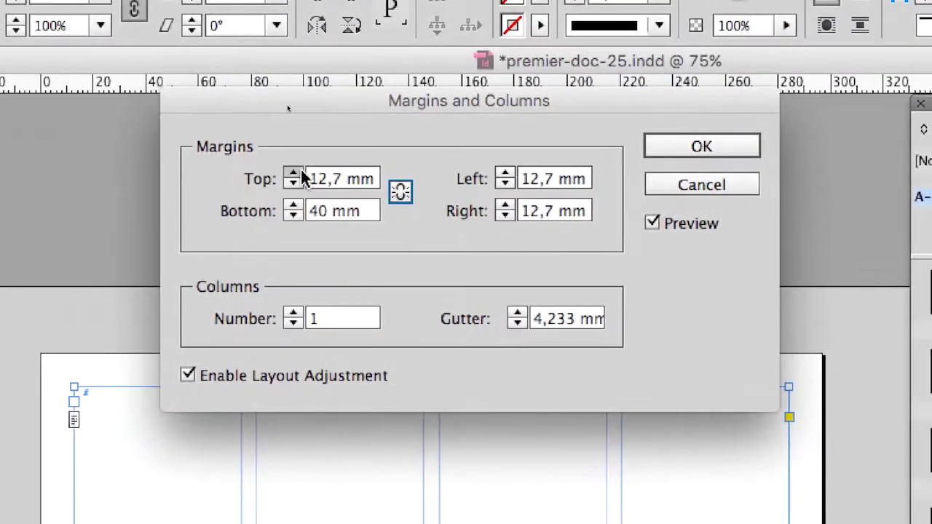
double_click(321, 178)
type("20")
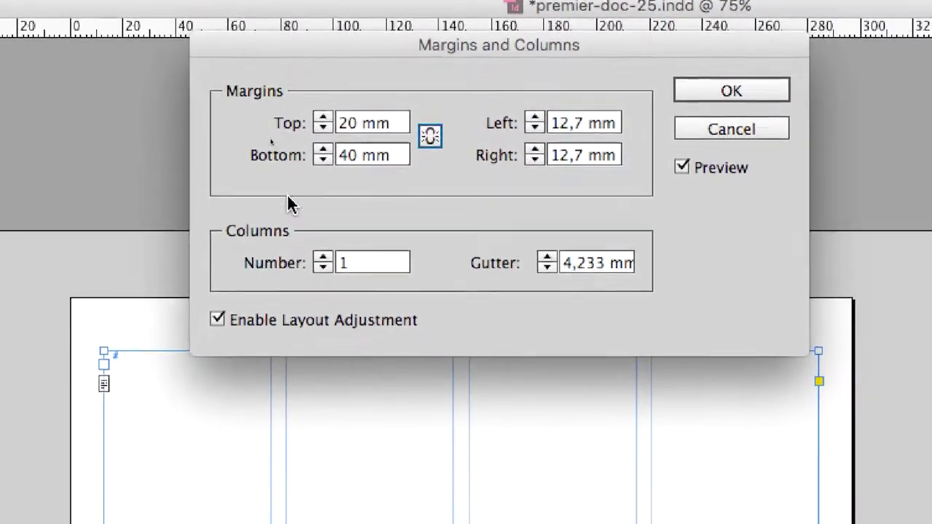
left_click_drag(292, 45, 388, 153)
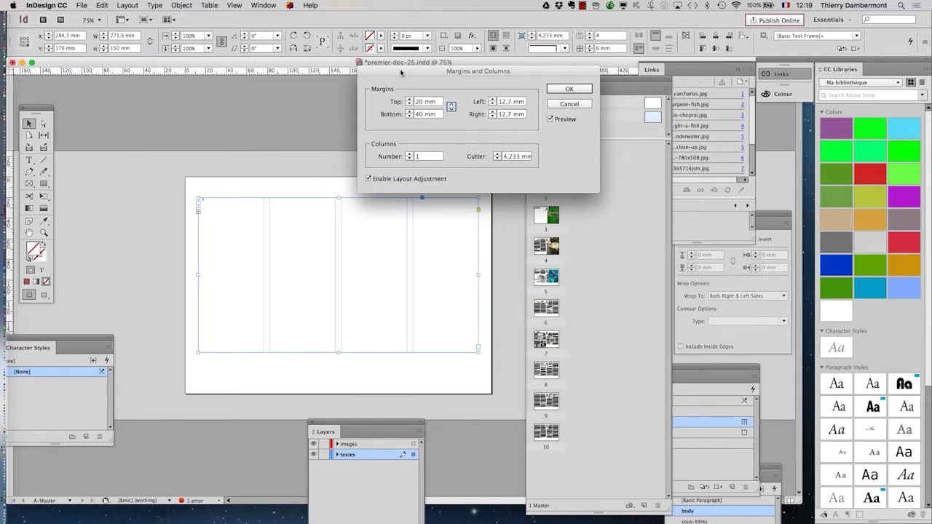
left_click(568, 89)
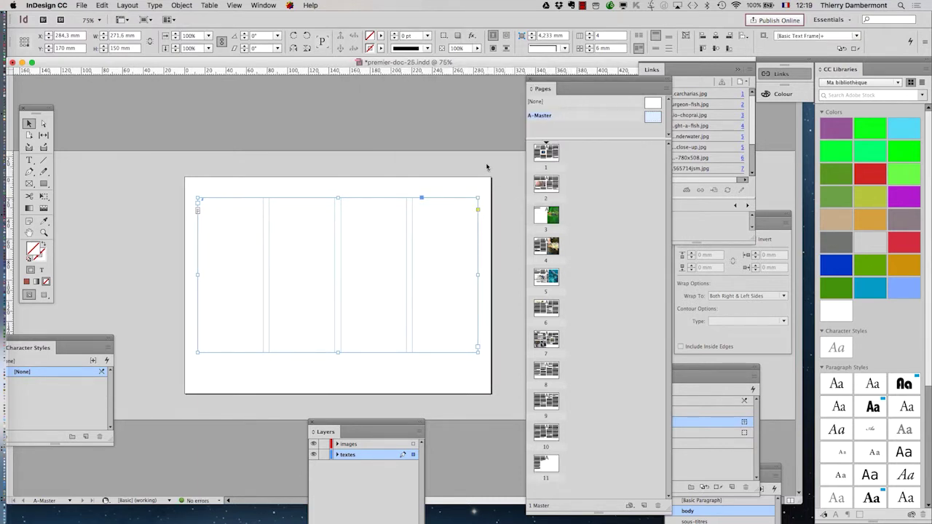
double_click(541, 185)
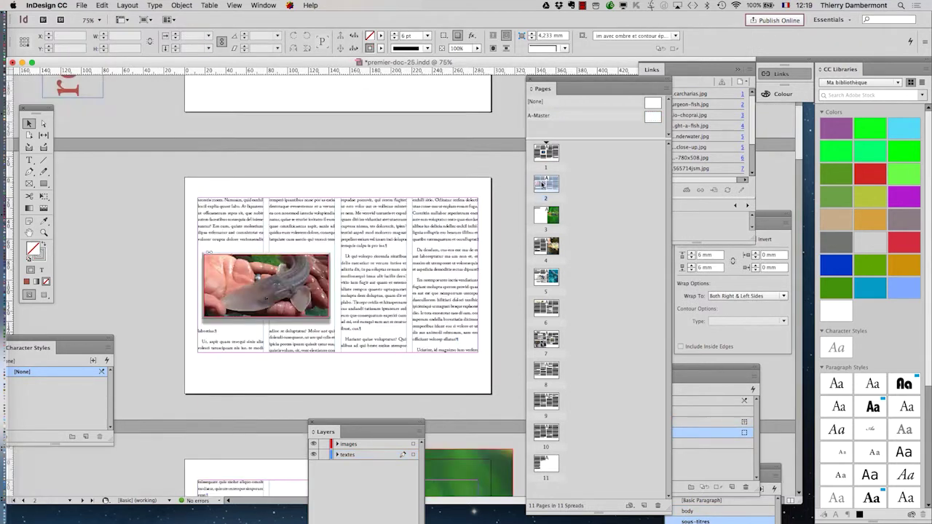
left_click(48, 296)
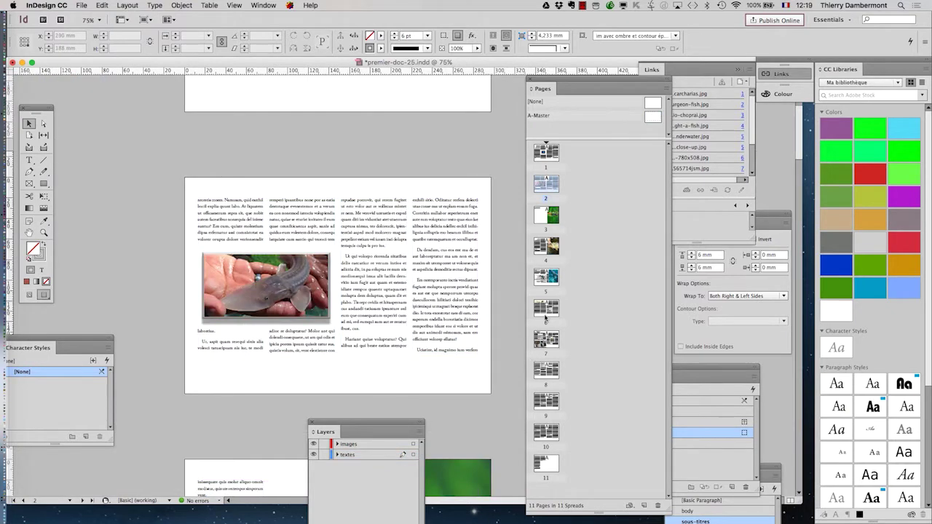
double_click(556, 157)
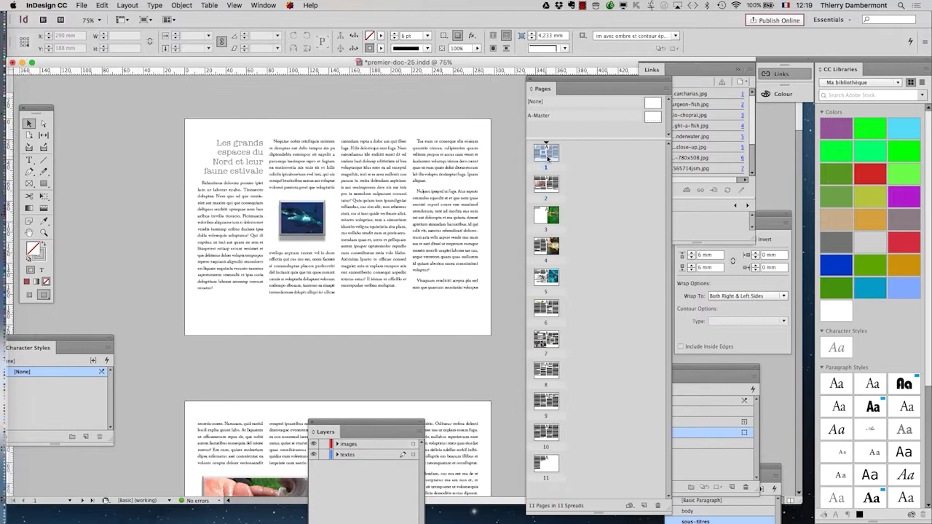
double_click(550, 318)
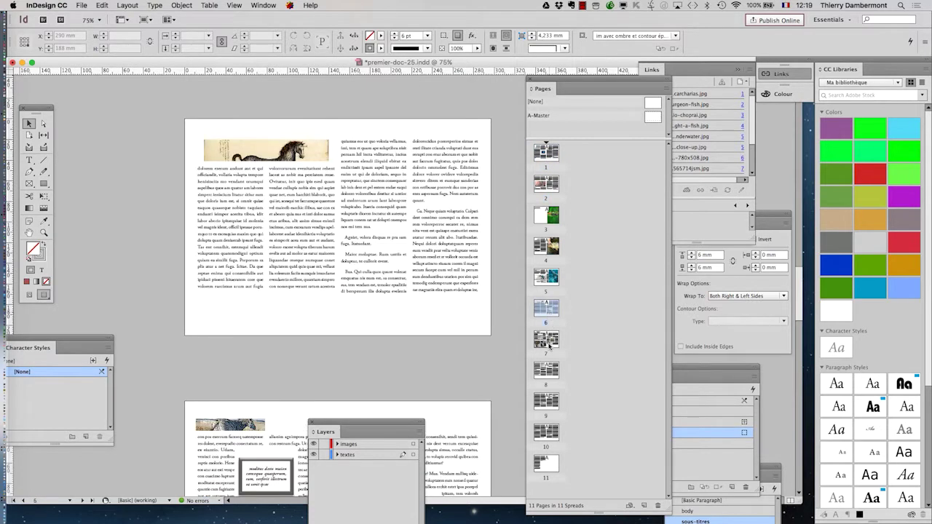
double_click(548, 340)
double_click(546, 370)
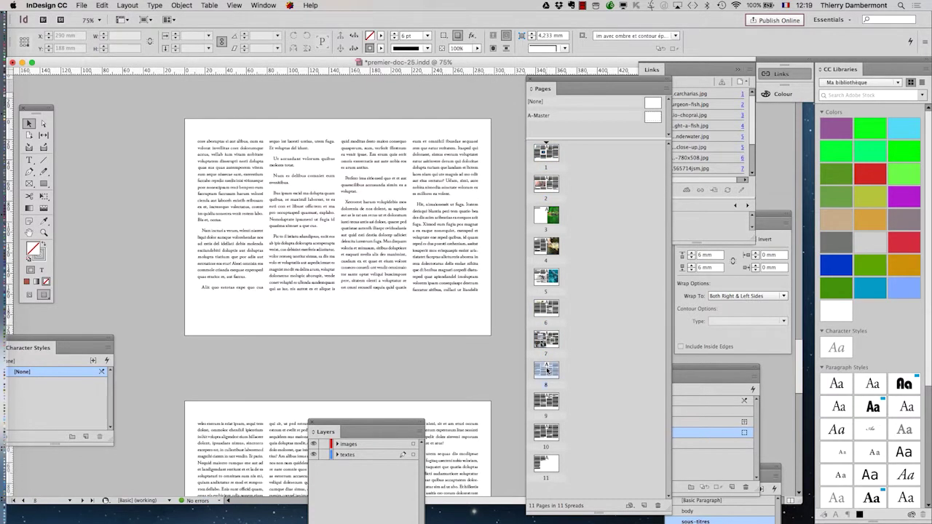
double_click(548, 402)
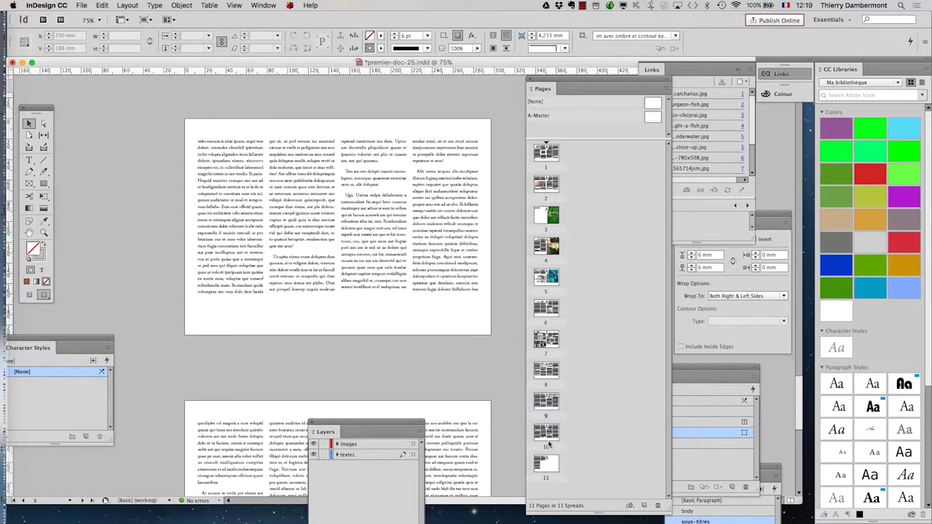
left_click(548, 436)
double_click(547, 277)
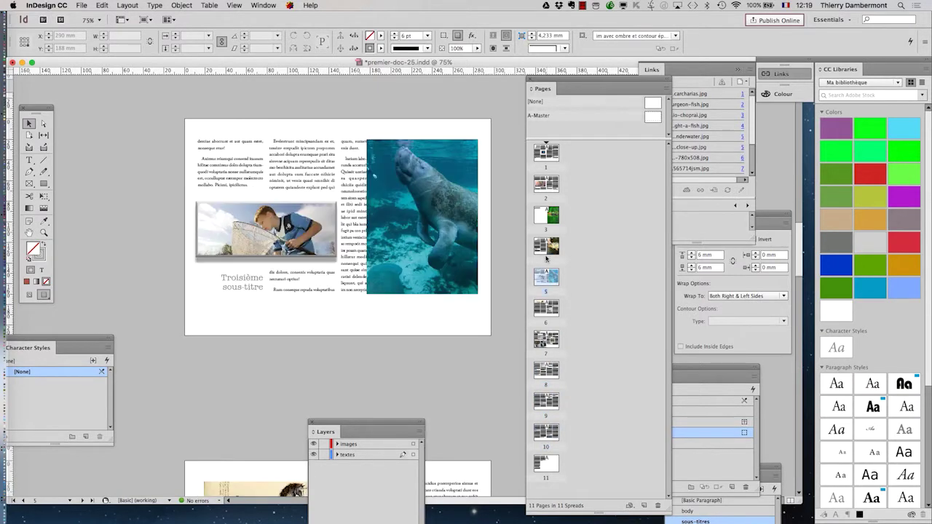
double_click(546, 251)
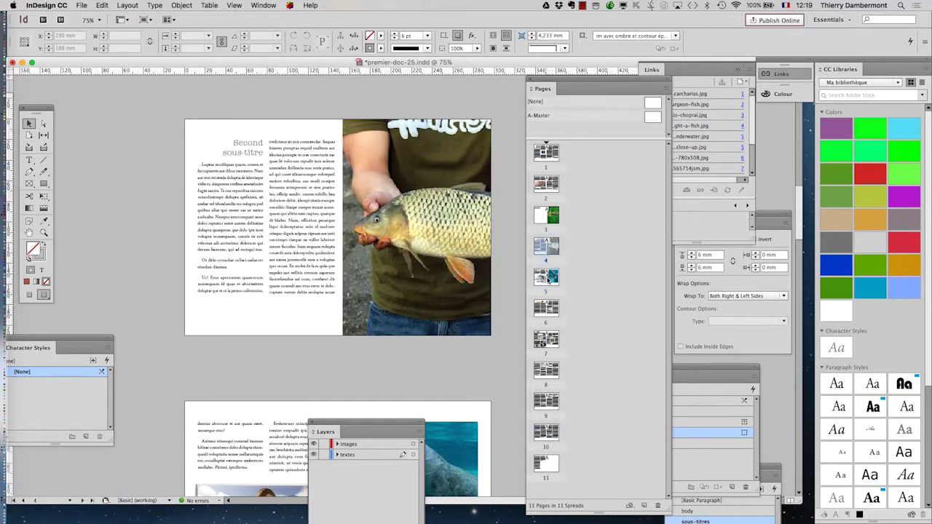
double_click(547, 278)
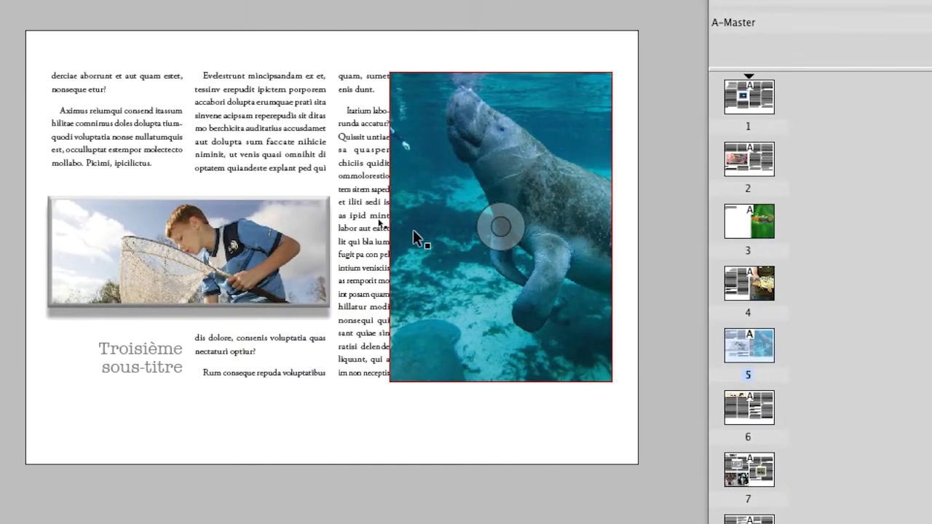
Nudge the manatee frame's left edge and move the page 2 fish image slightly higher
left_click(412, 229)
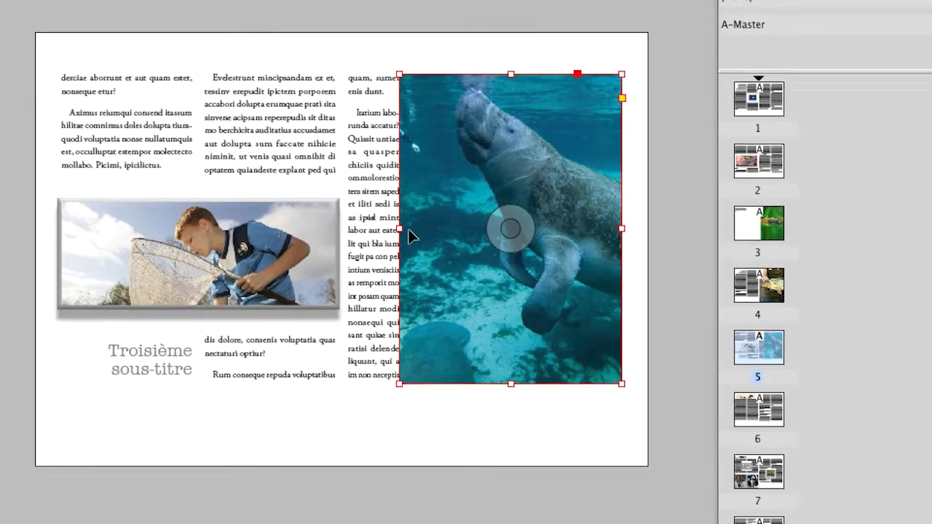
left_click_drag(407, 226, 386, 231)
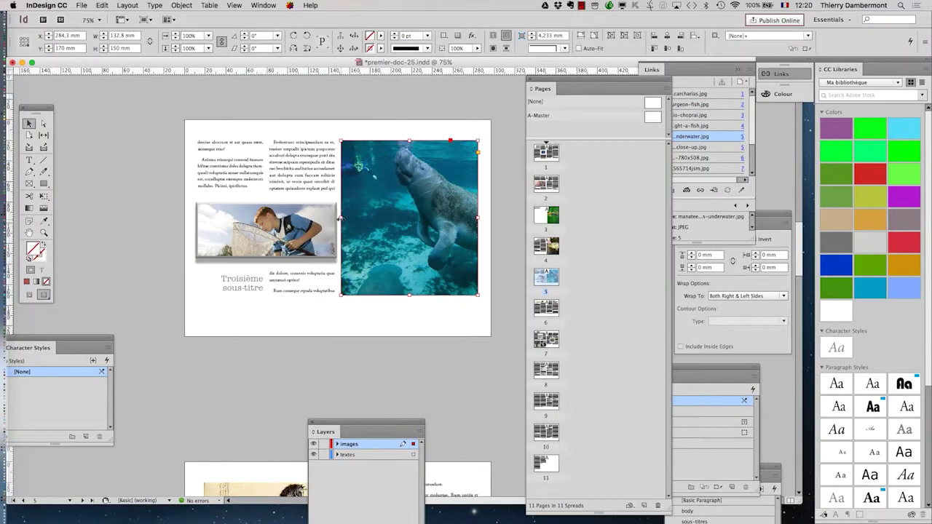
left_click(450, 373)
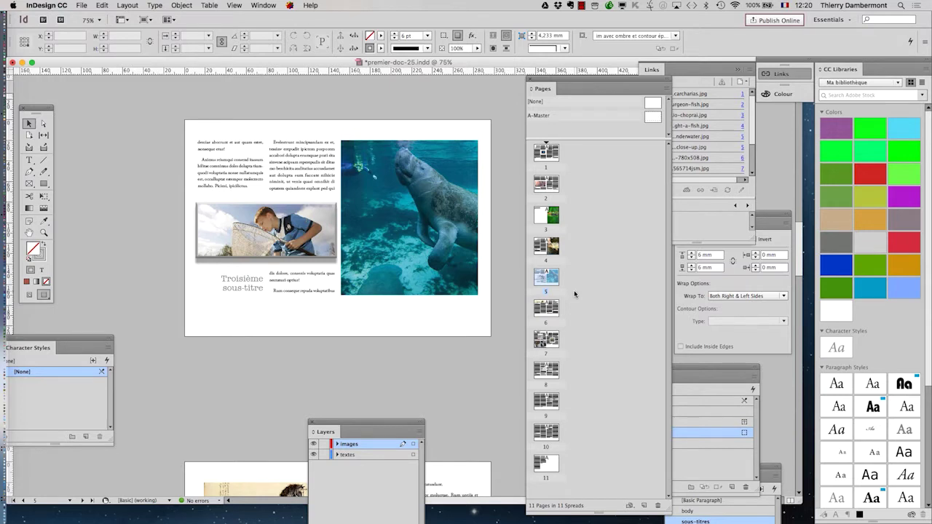
double_click(545, 154)
double_click(547, 186)
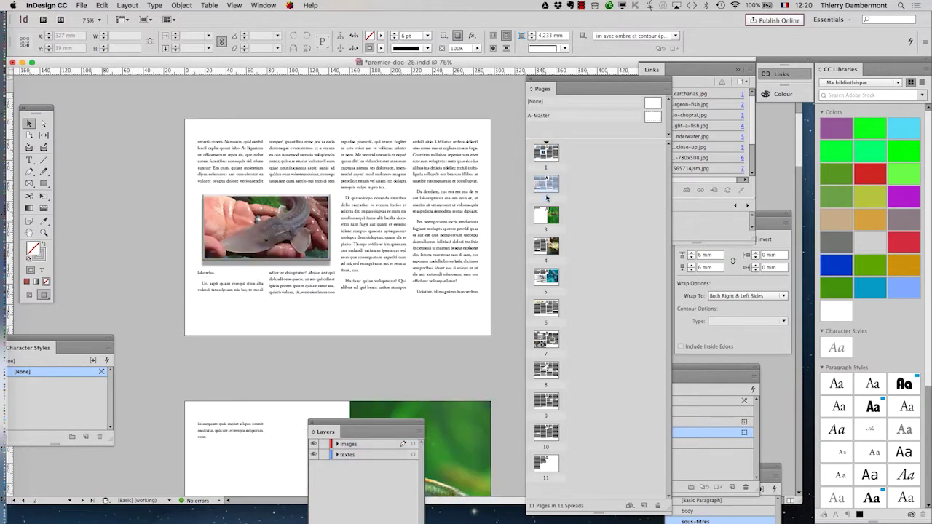
left_click(226, 203)
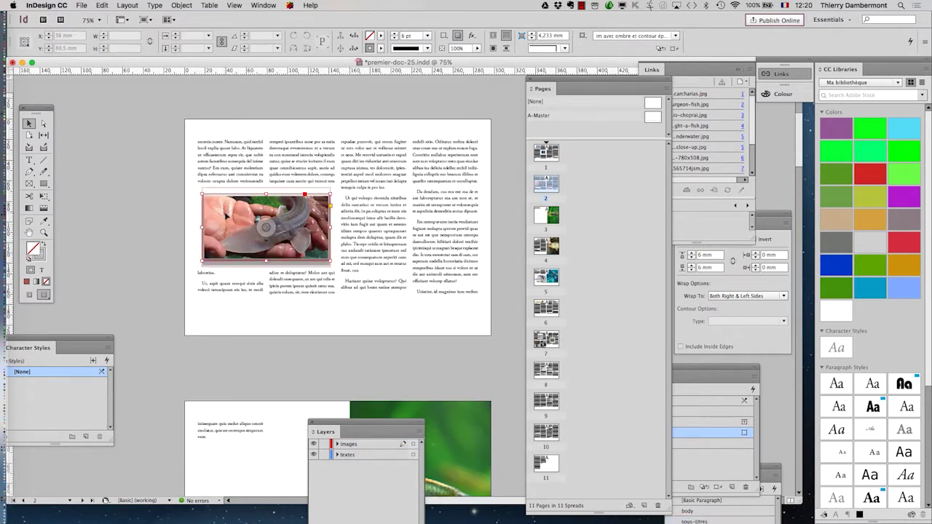
left_click_drag(226, 202, 226, 193)
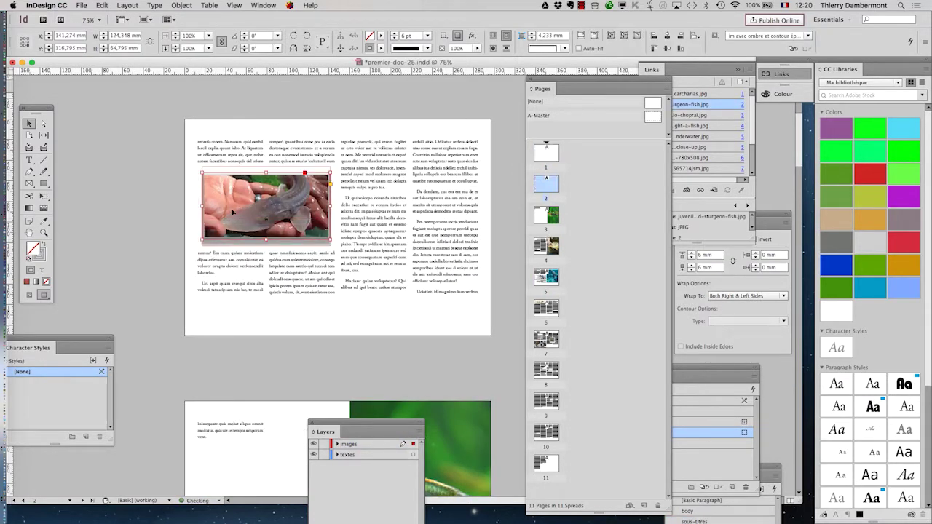
On page 5, show frame edges and align the manatee frame's left edge with the text column
double_click(553, 215)
double_click(546, 245)
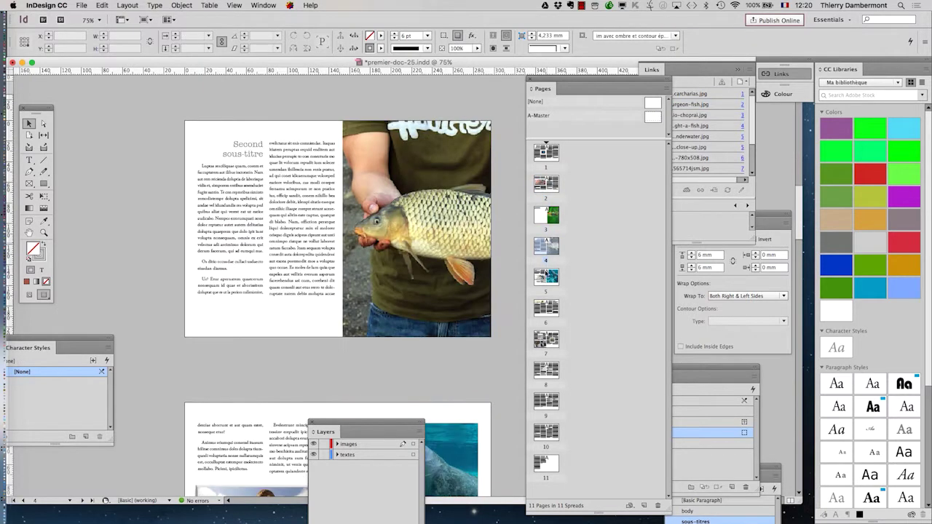
double_click(548, 284)
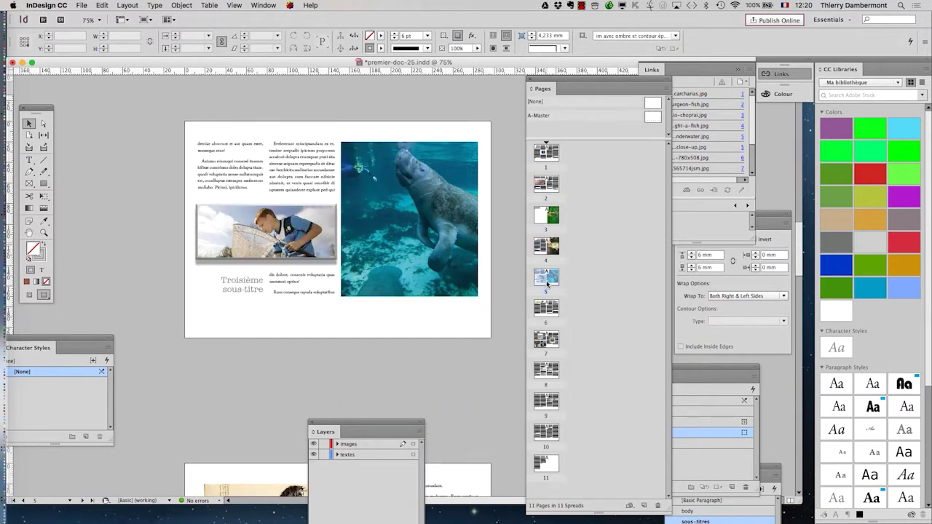
left_click(29, 295)
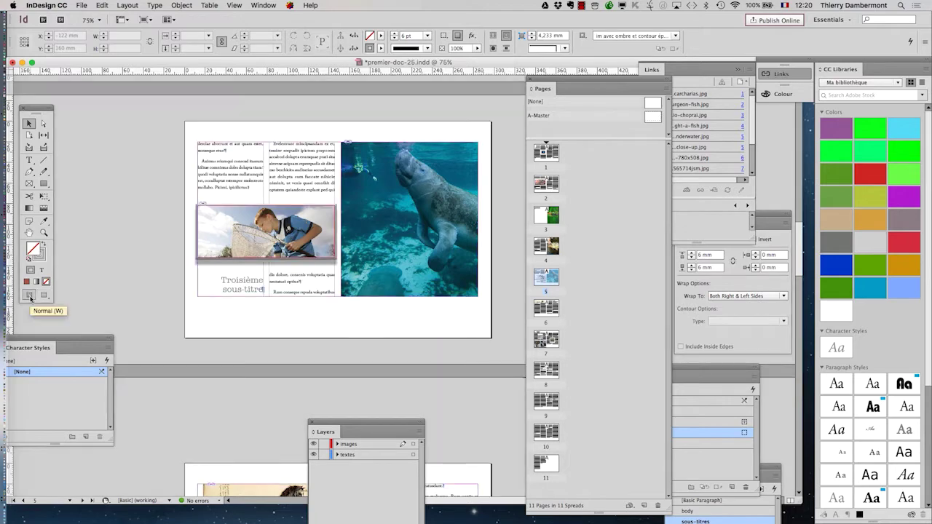
mouse_move(409, 219)
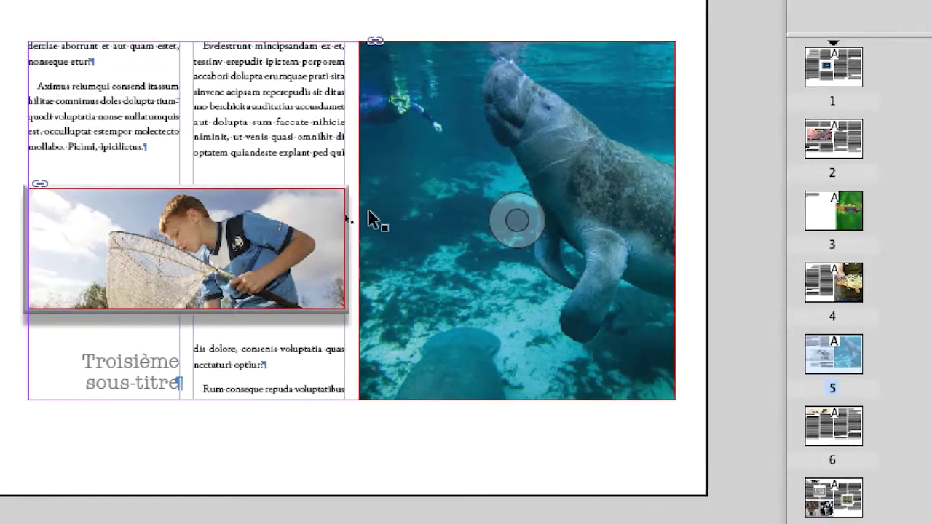
left_click(368, 218)
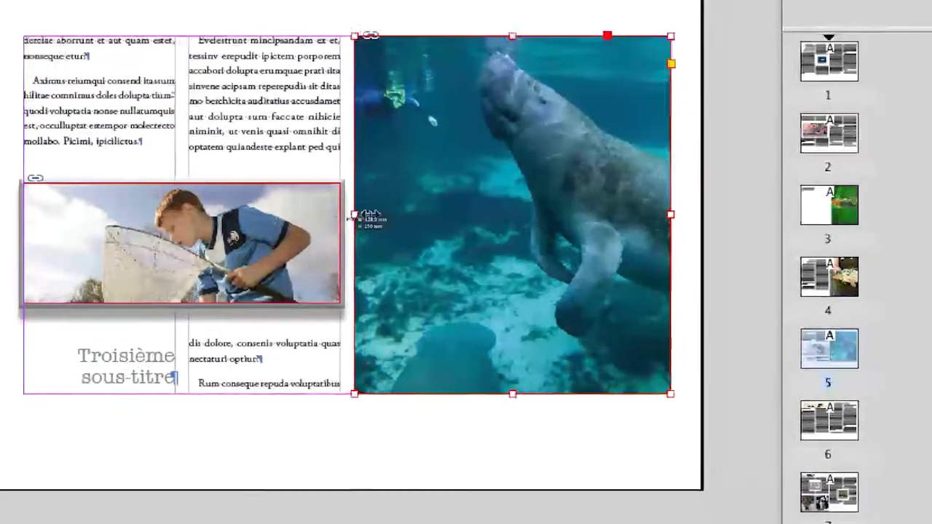
mouse_move(367, 218)
left_mouse_down()
mouse_move(388, 214)
mouse_move(359, 216)
left_mouse_up()
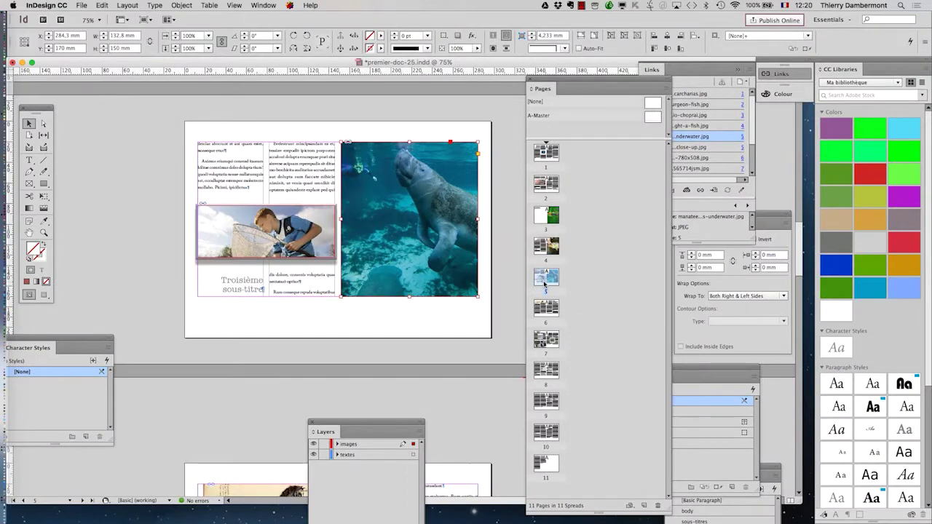
Pan around page 5, review pages 6 and 7, and switch back to preview mode
double_click(543, 283)
scroll(518, 282, "down", 1)
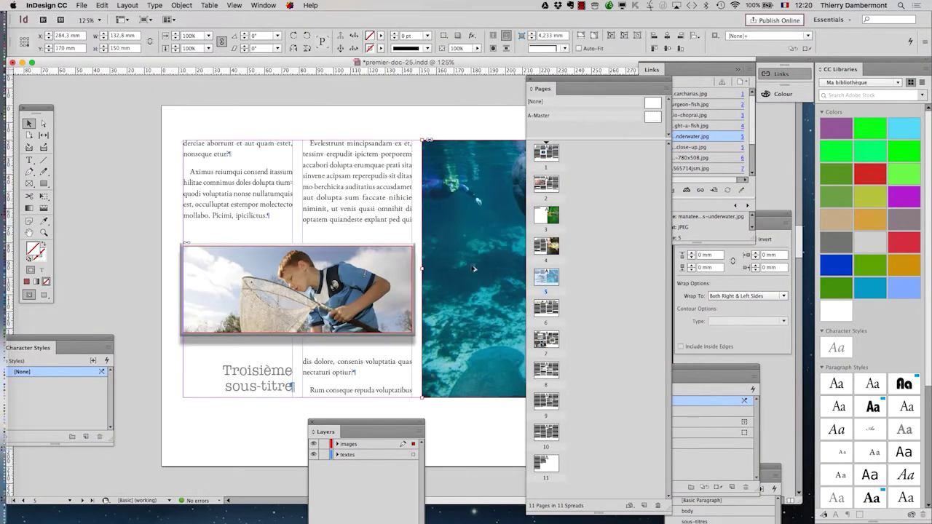
left_click(29, 233)
left_click_drag(472, 303, 278, 226)
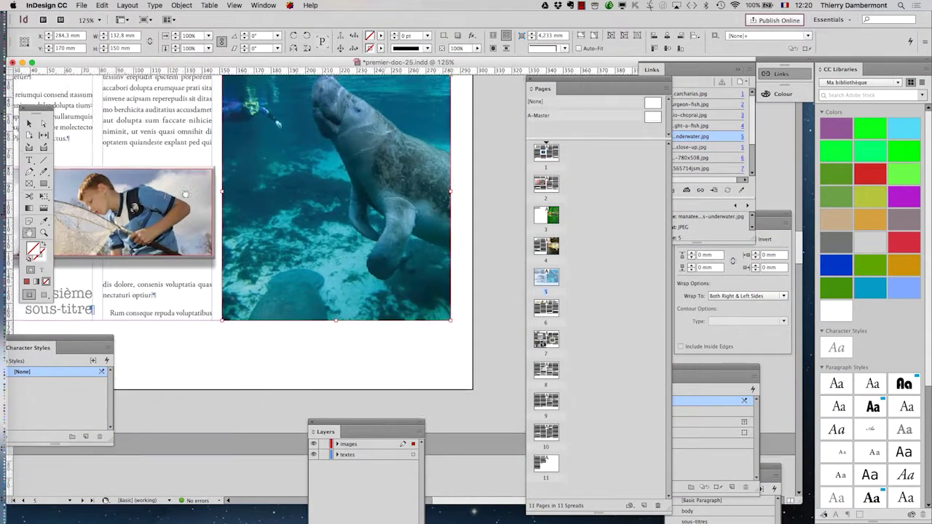
scroll(356, 226, "down", 1)
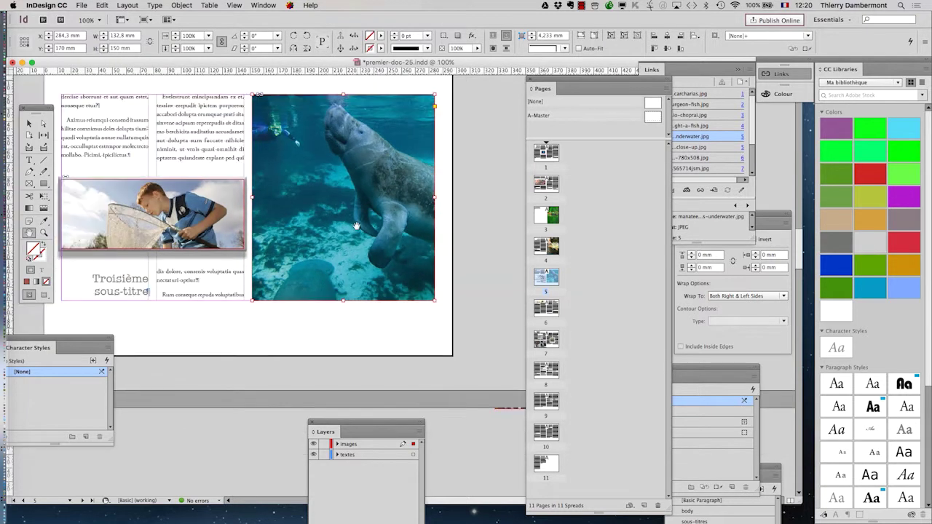
double_click(552, 314)
scroll(462, 297, "down", 1)
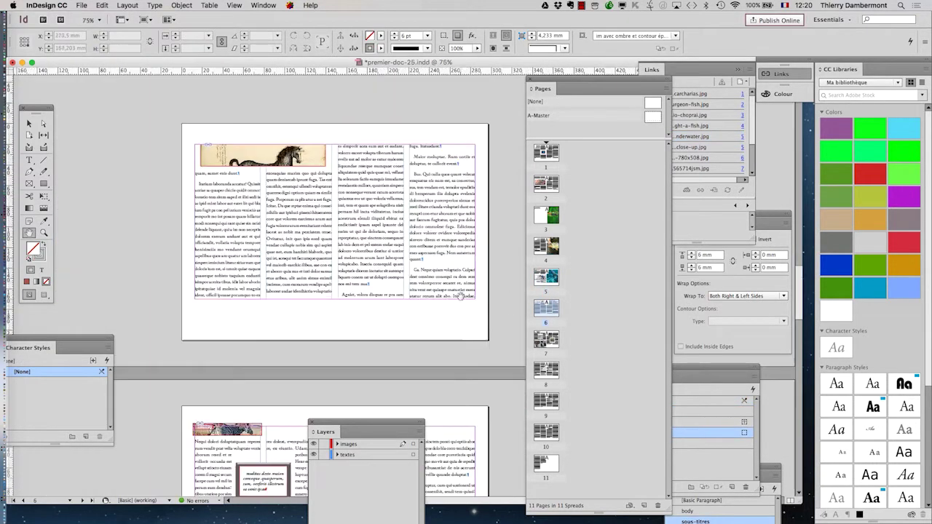
double_click(542, 341)
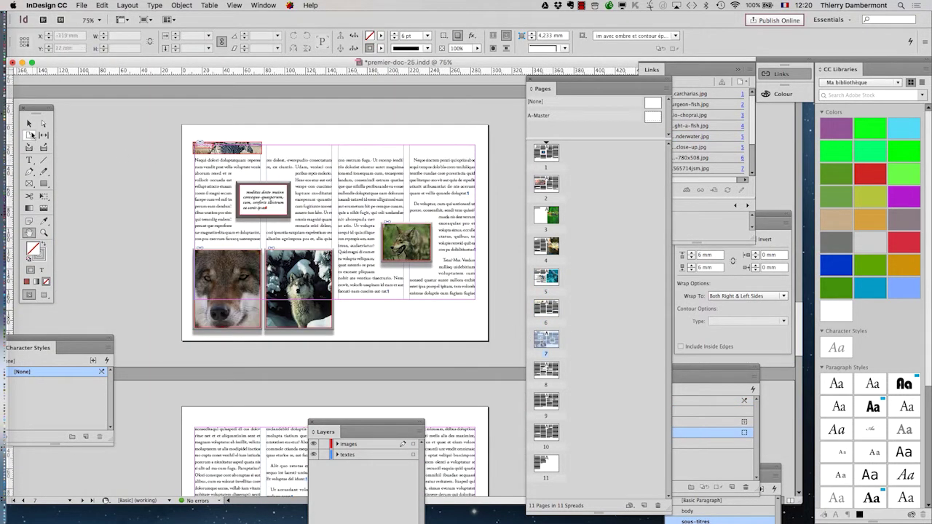
left_click(29, 123)
left_click(44, 295)
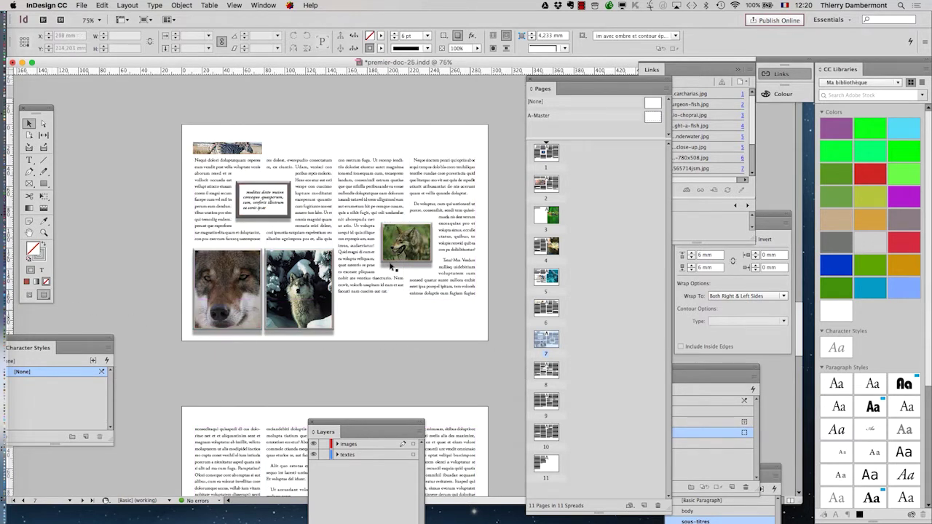
Review pages 8 back to 1 and start saving a new copy with Save As
double_click(552, 373)
double_click(551, 312)
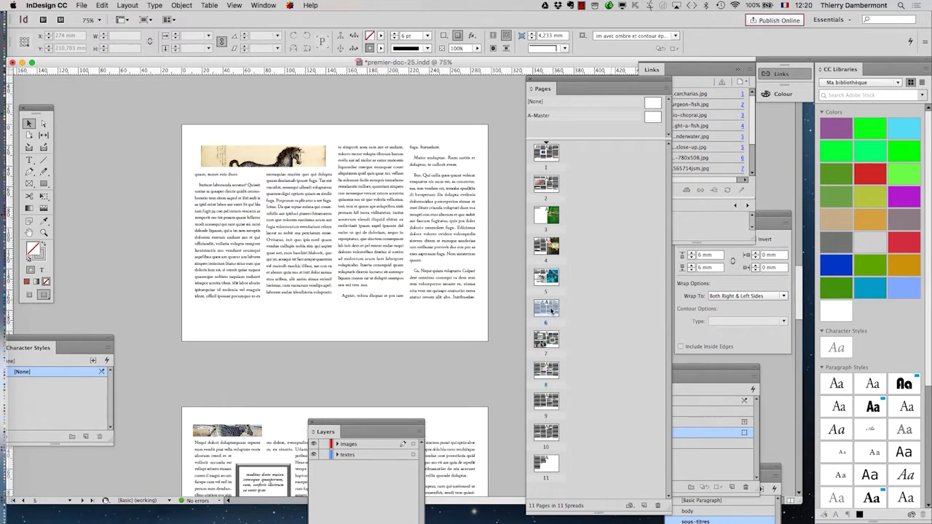
double_click(553, 284)
left_click(552, 250)
double_click(552, 250)
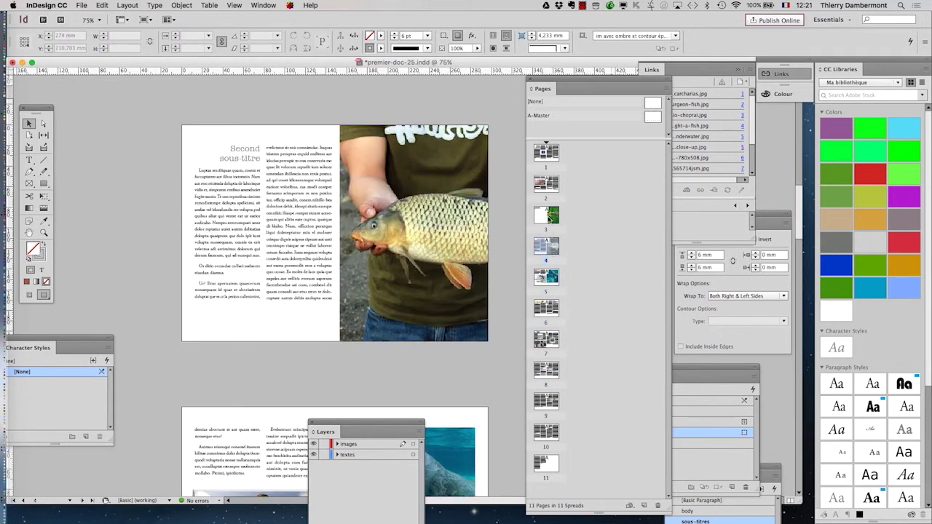
double_click(550, 219)
double_click(550, 190)
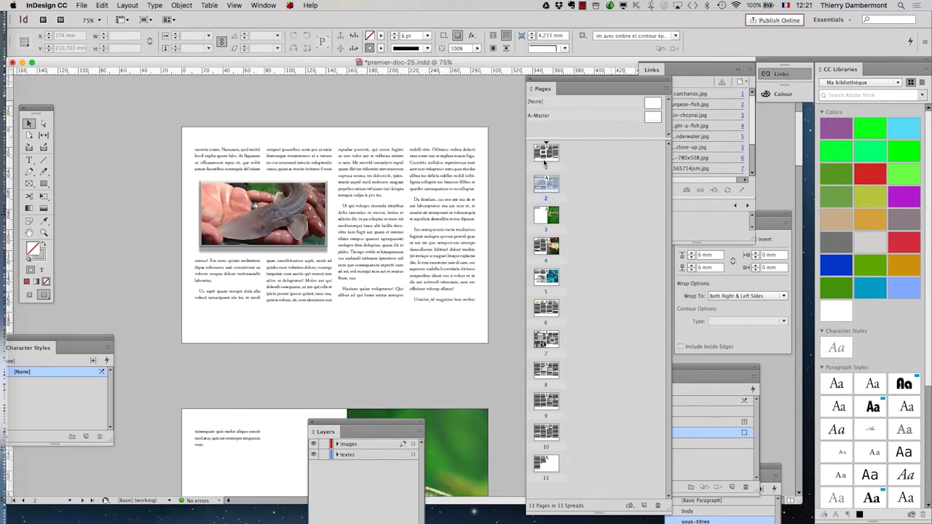
double_click(545, 162)
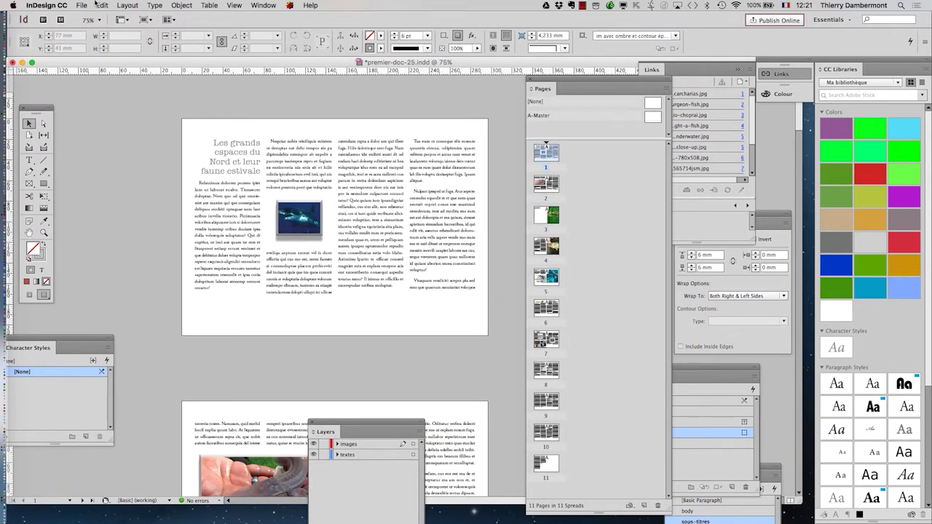
left_click(81, 5)
left_click(108, 70)
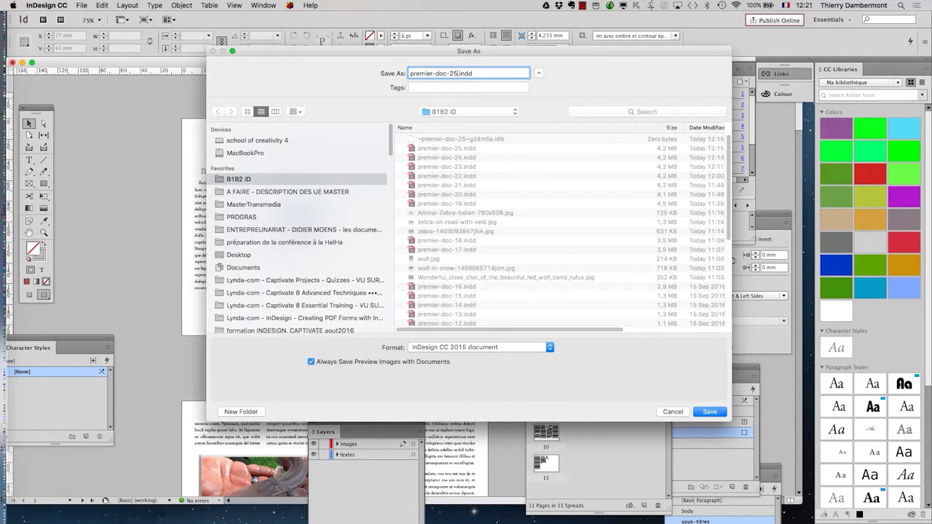
Save the copy as premier-doc-26.indd and lower the A-Master bottom margin from 40 to 30 mm
key("Return")
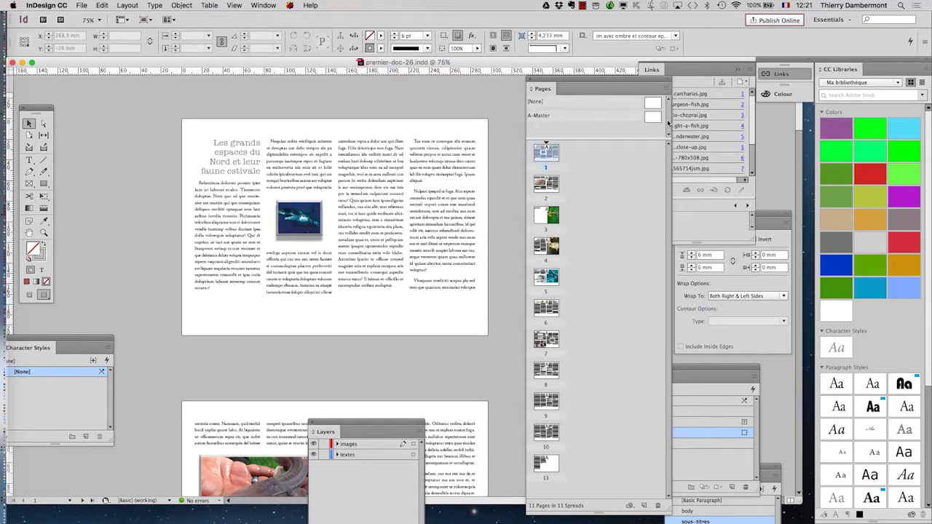
double_click(654, 118)
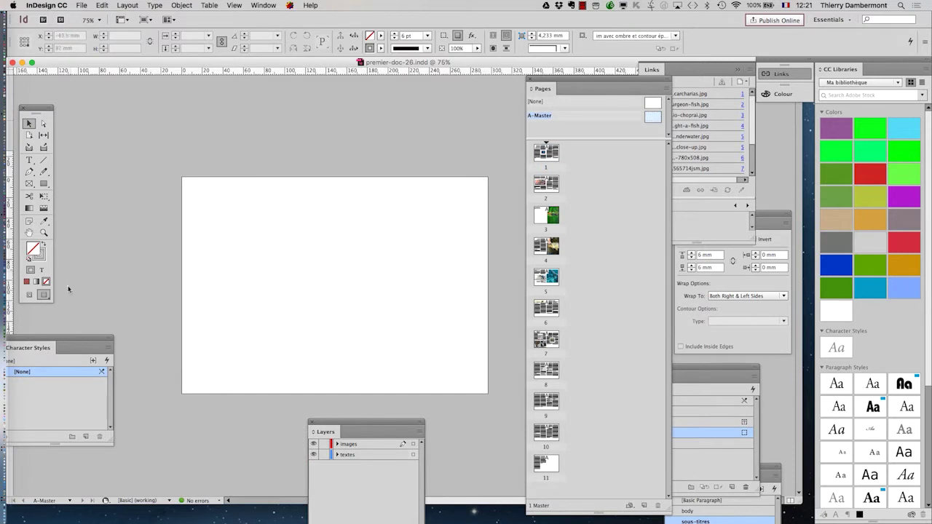
left_click(127, 6)
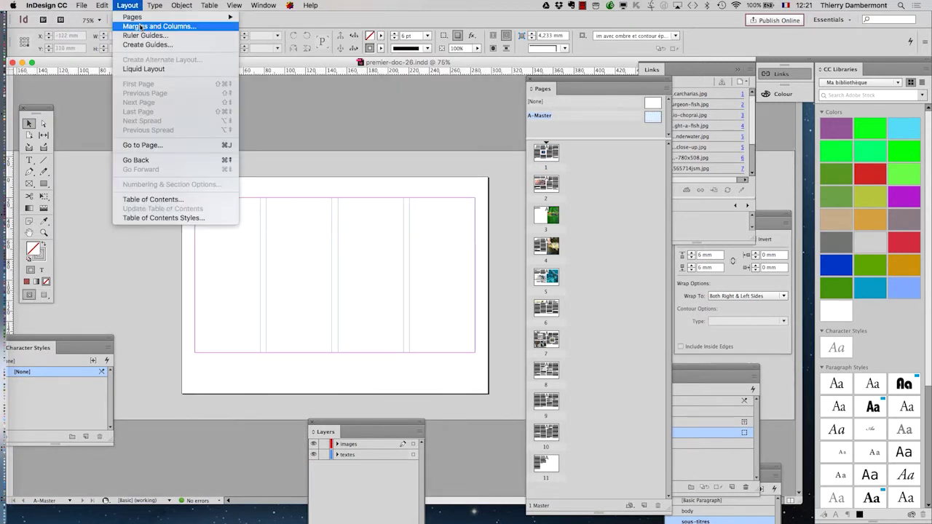
left_click(154, 26)
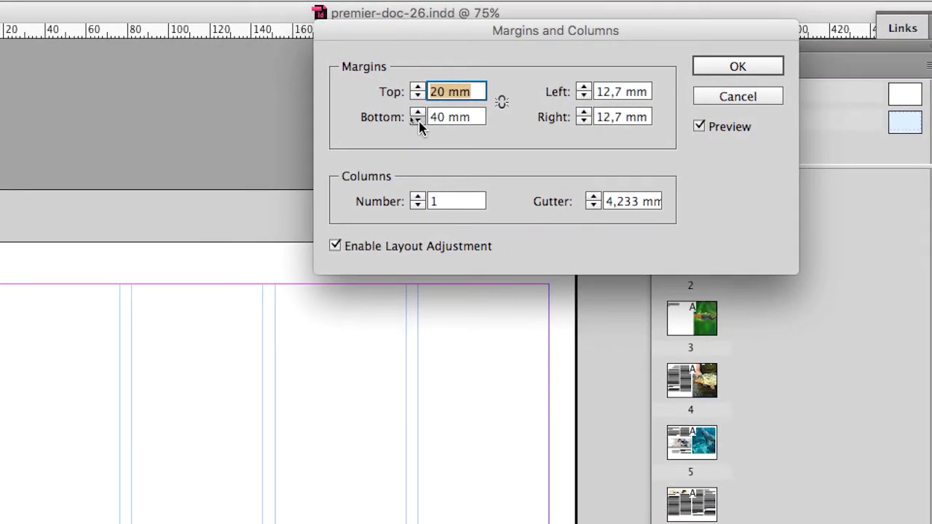
left_click(418, 121)
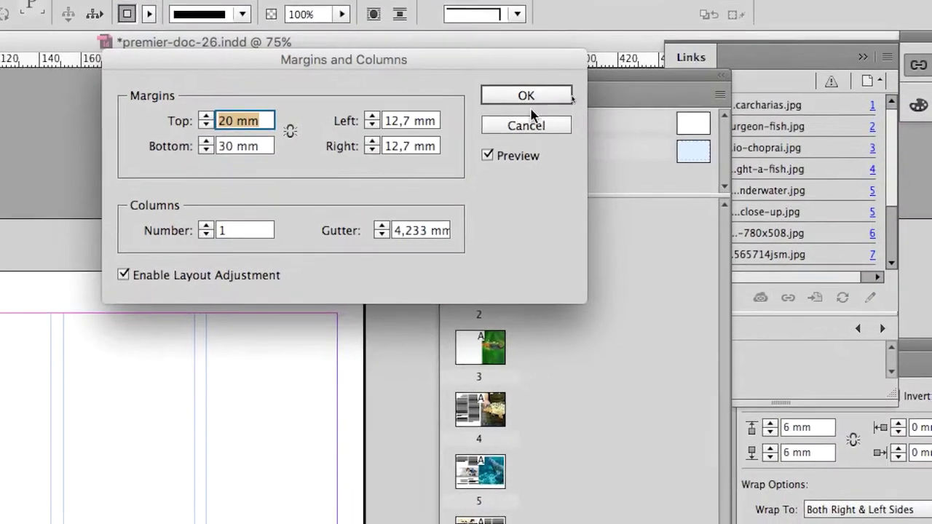
left_click(526, 95)
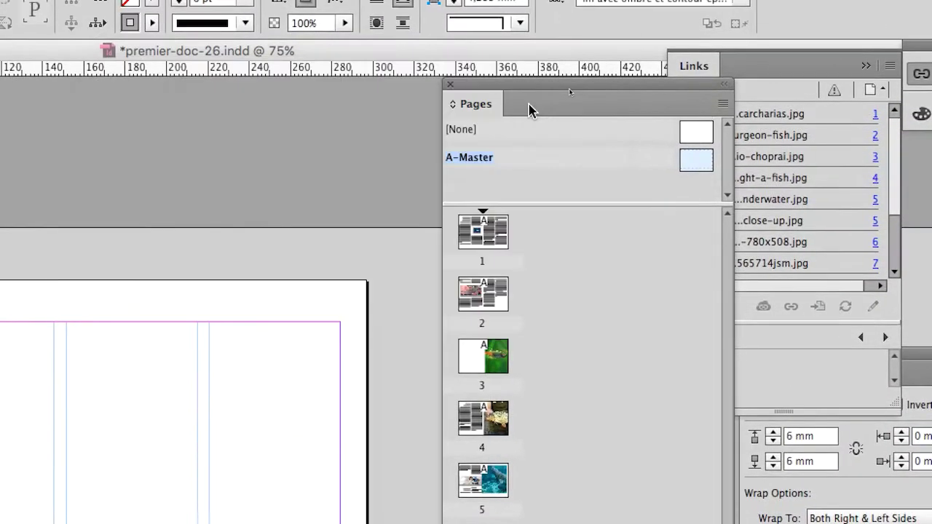
Preview page 2, move the Layers panel lower off the spread, and scroll to the manatee spread
double_click(518, 178)
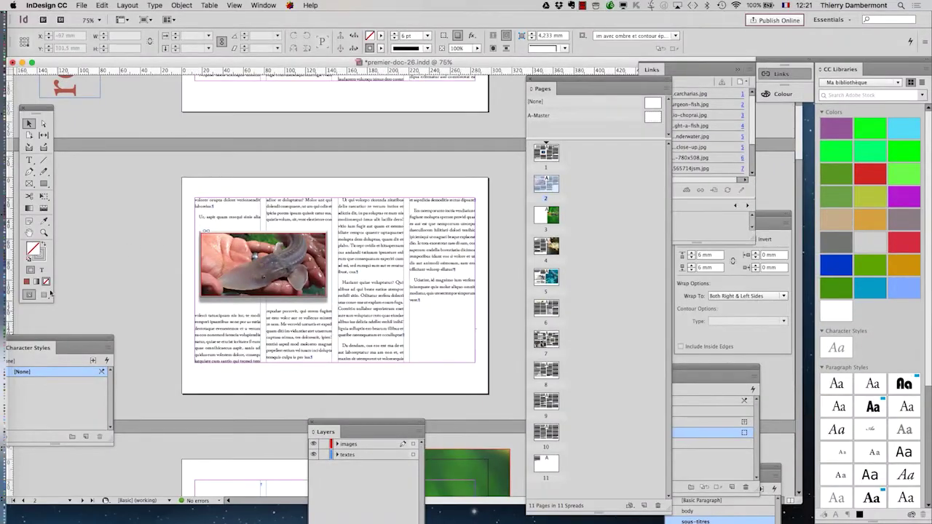
left_click(47, 295)
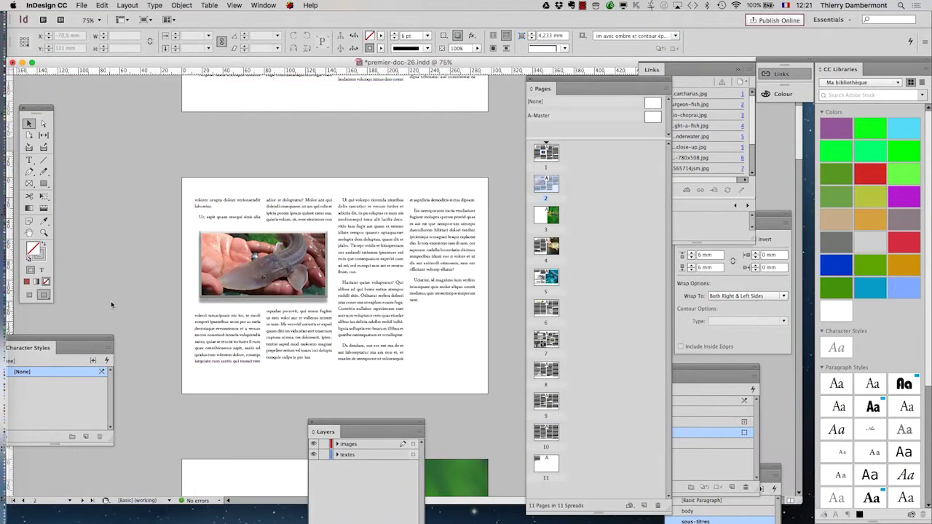
scroll(153, 228, "up", 5)
scroll(155, 228, "down", 5)
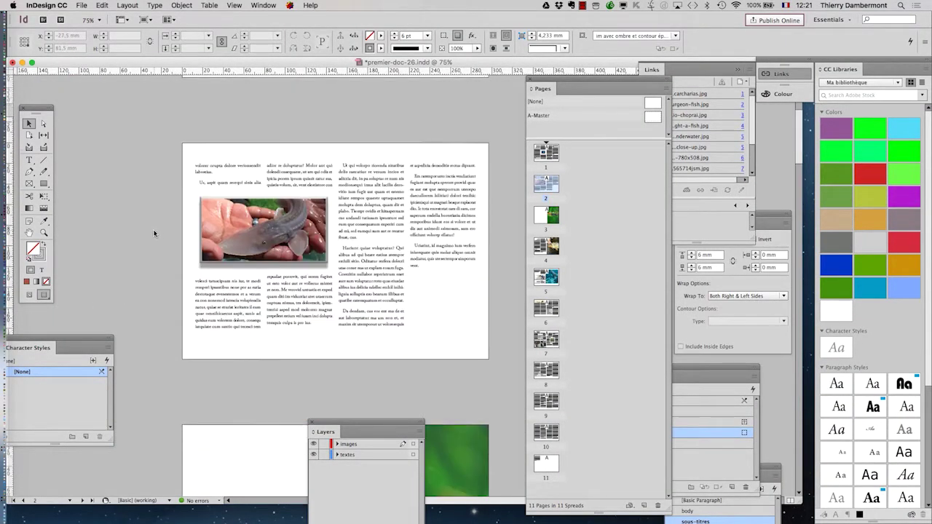
scroll(154, 228, "down", 5)
scroll(153, 230, "down", 5)
scroll(152, 230, "down", 10)
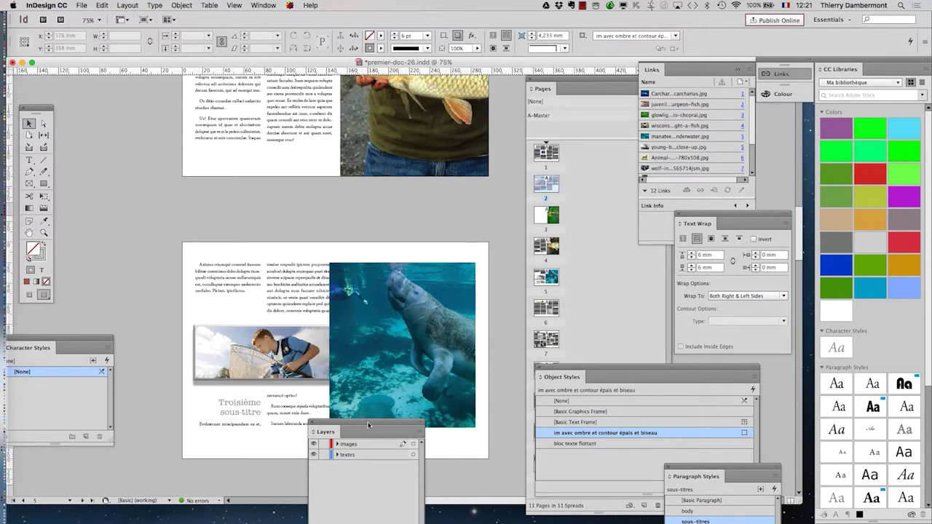
left_click_drag(369, 425, 377, 488)
scroll(410, 399, "up", 1)
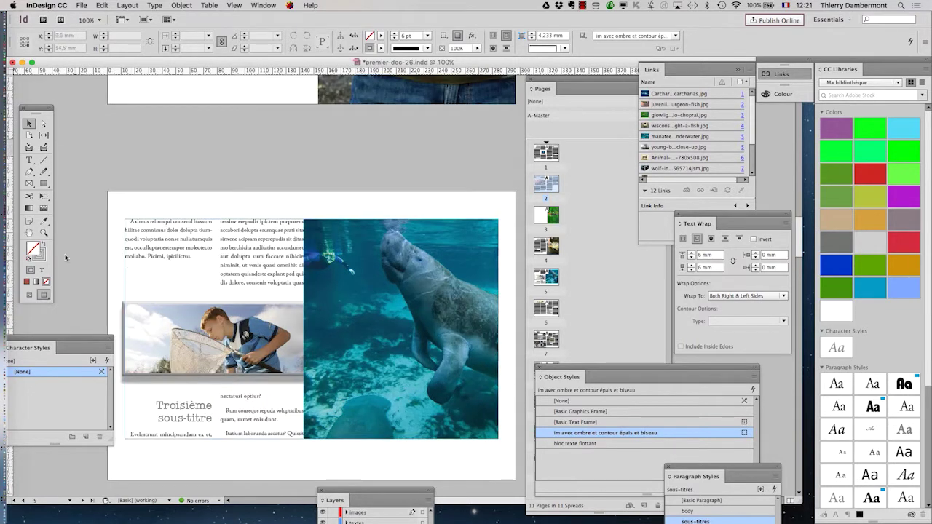
scroll(278, 280, "down", 2)
scroll(281, 219, "down", 3)
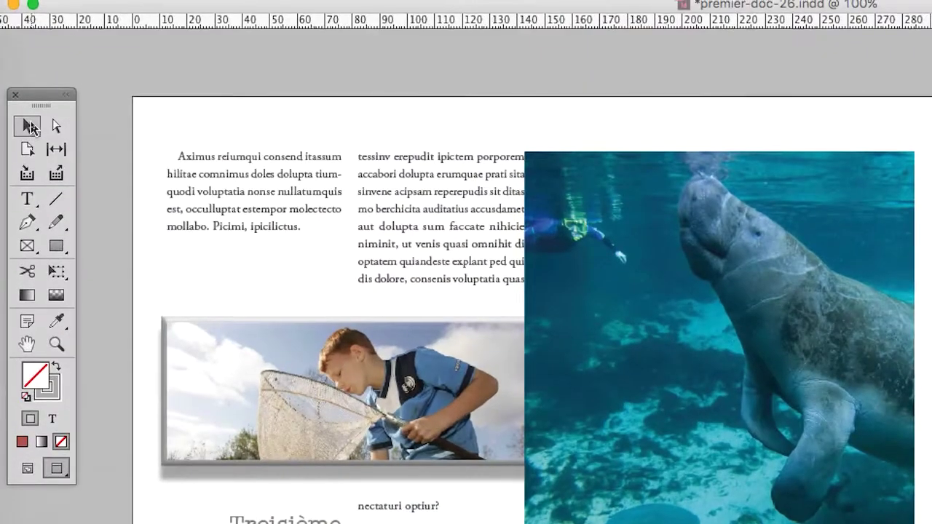
Narrow the manatee photo frame from its left edge to about 85.3 mm wide
left_click(63, 240)
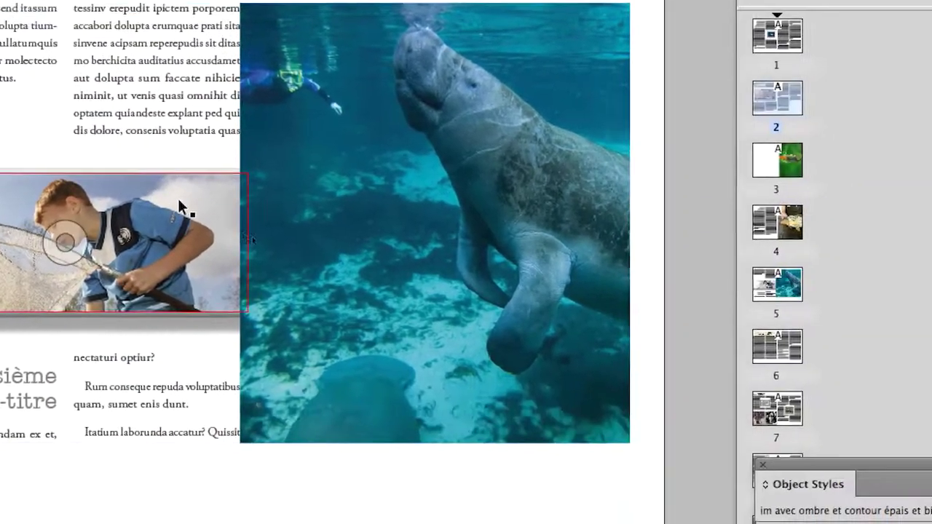
left_click(364, 204)
mouse_move(188, 208)
left_mouse_down()
mouse_move(223, 208)
mouse_move(204, 207)
left_mouse_up()
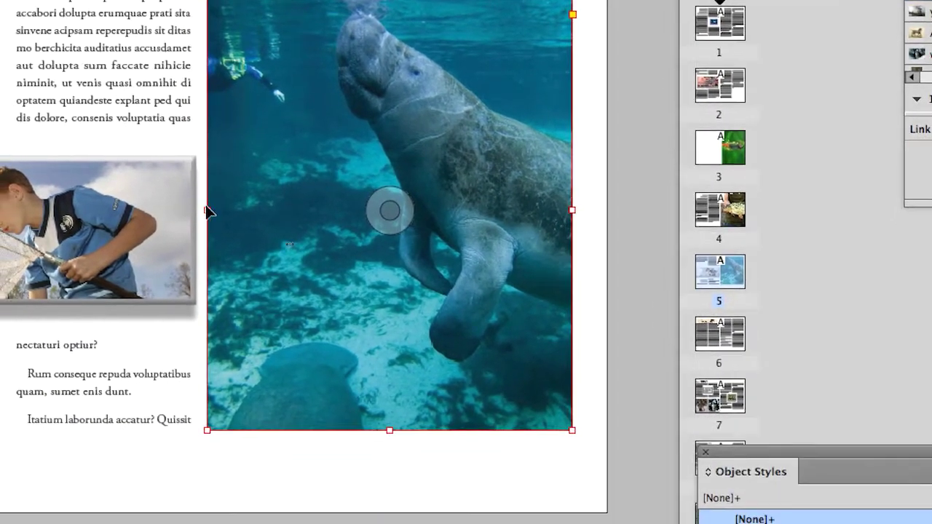
left_click_drag(196, 283, 327, 283)
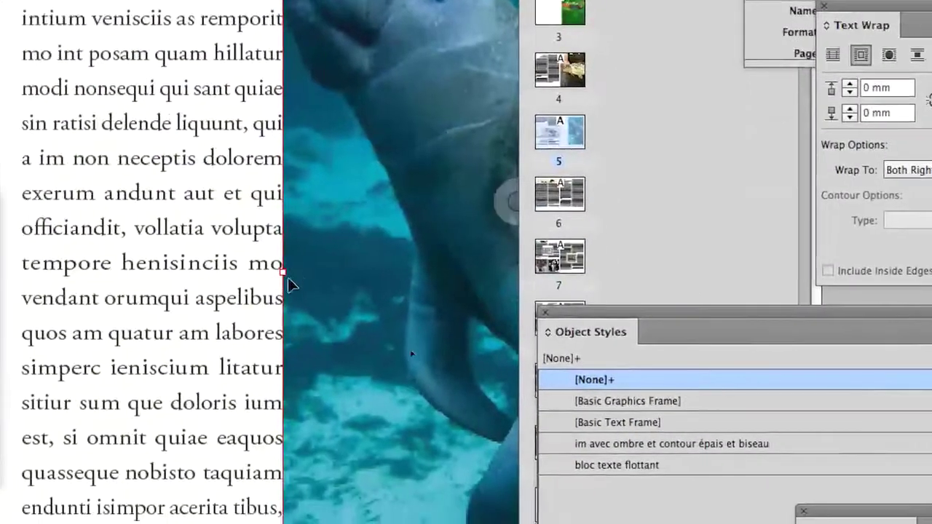
left_click_drag(287, 279, 195, 276)
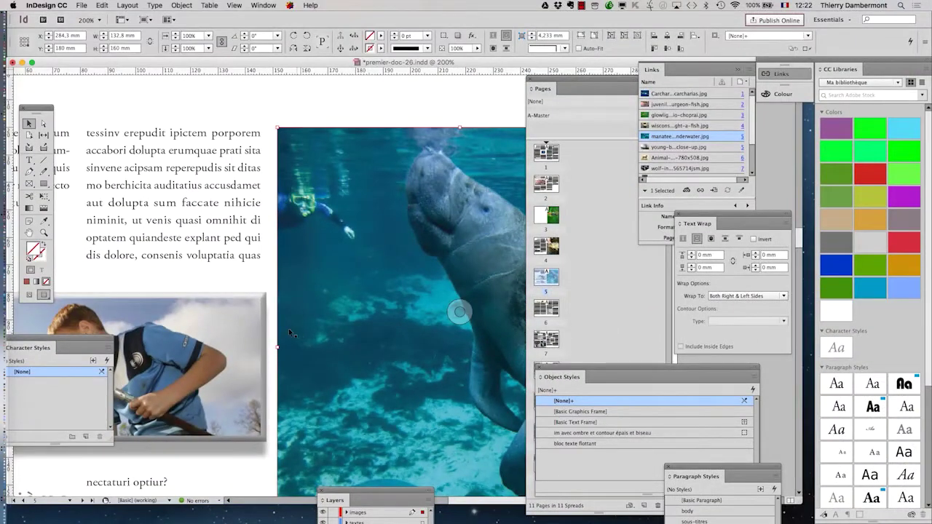
Pan through the spread with the Hand tool to review the reflowed layout
left_click(29, 233)
scroll(344, 395, "down", 5)
scroll(327, 415, "down", 5)
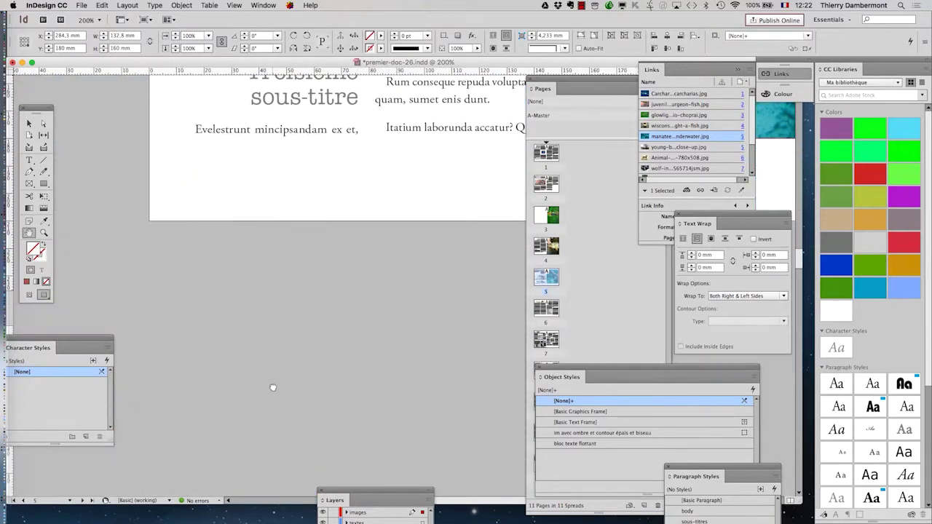
scroll(305, 433, "down", 5)
scroll(275, 350, "down", 5)
scroll(182, 306, "up", 2)
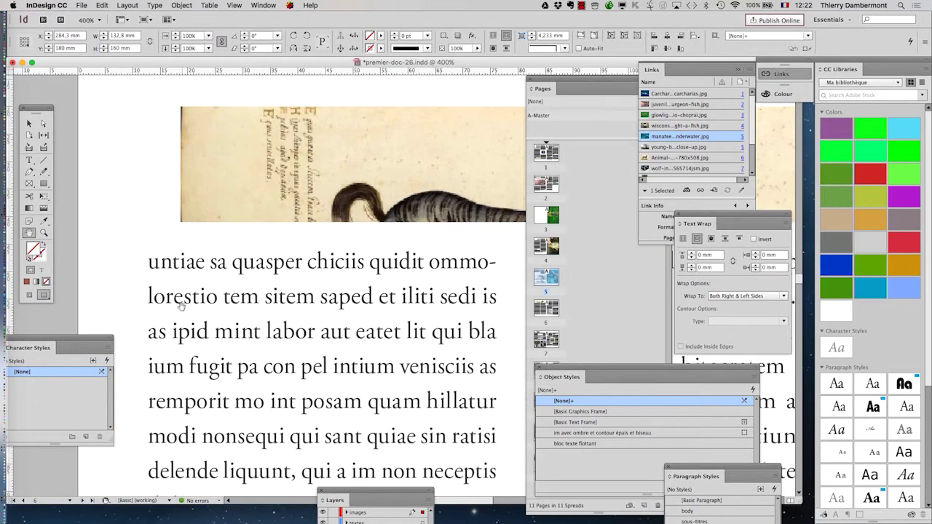
scroll(180, 304, "down", 3)
scroll(181, 305, "down", 1)
scroll(181, 304, "down", 1)
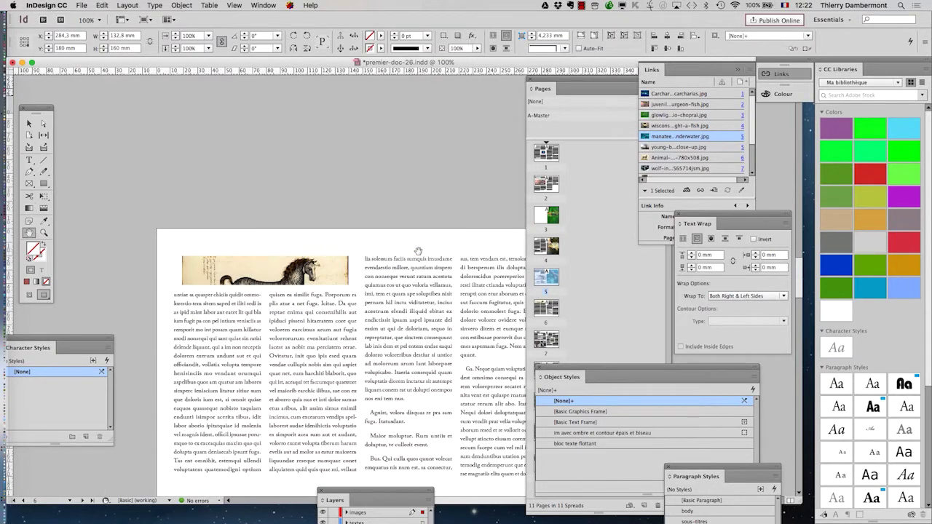
scroll(418, 251, "up", 5)
scroll(296, 397, "up", 5)
scroll(358, 444, "up", 3)
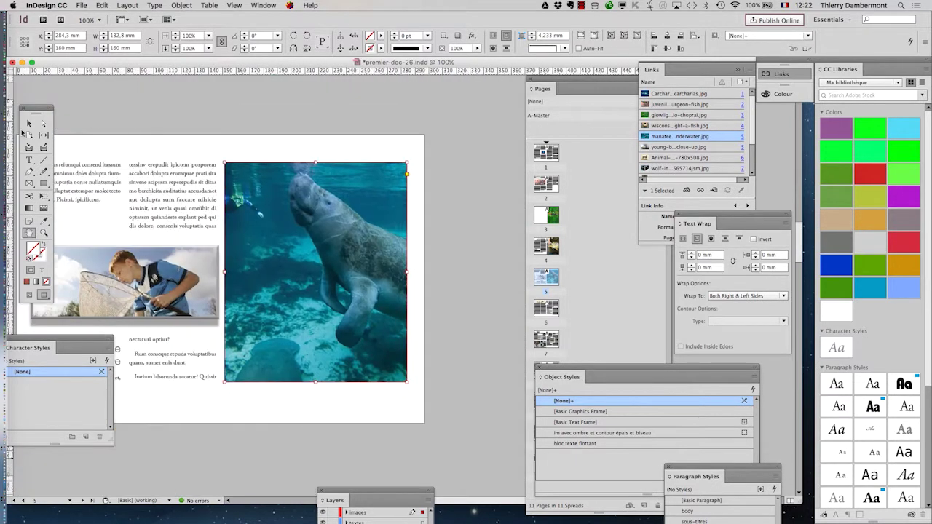
Zoom out to see the whole spread and close the Links panel
left_click(196, 271)
key("super+minus")
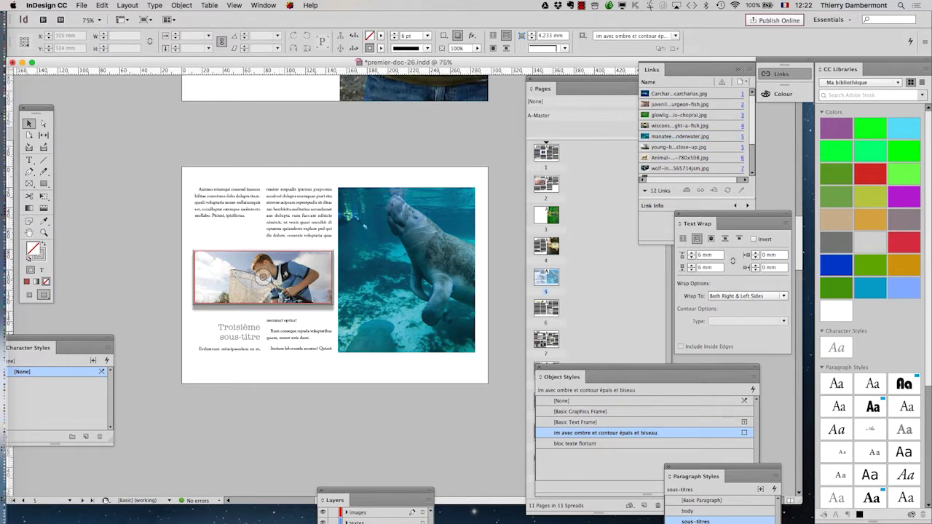
left_click(345, 418)
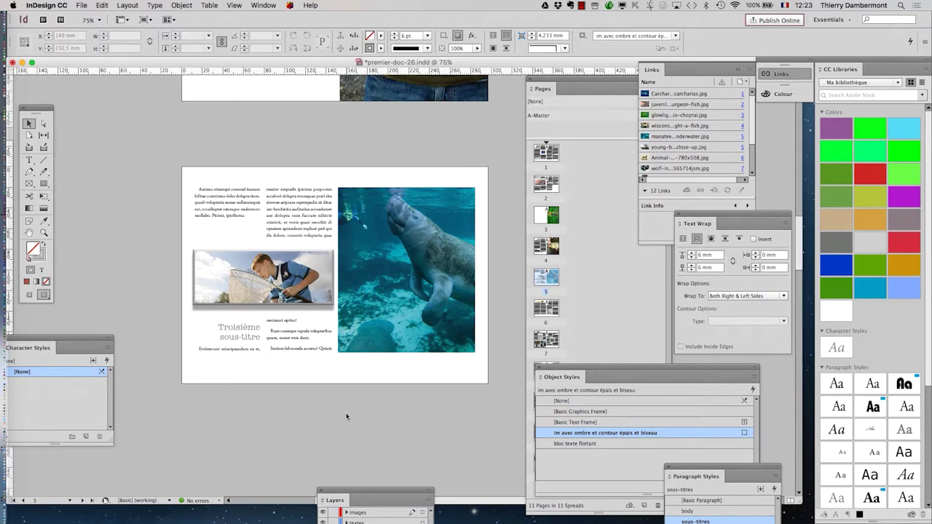
left_click(738, 71)
Open the A-Master with guides showing, zoom in, and draw a small text frame below the bottom margin
double_click(658, 117)
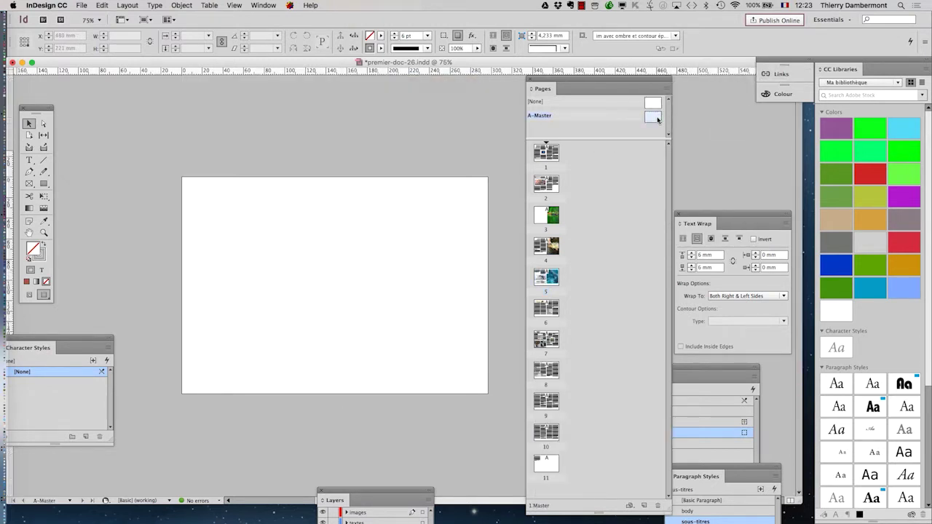
left_click(30, 295)
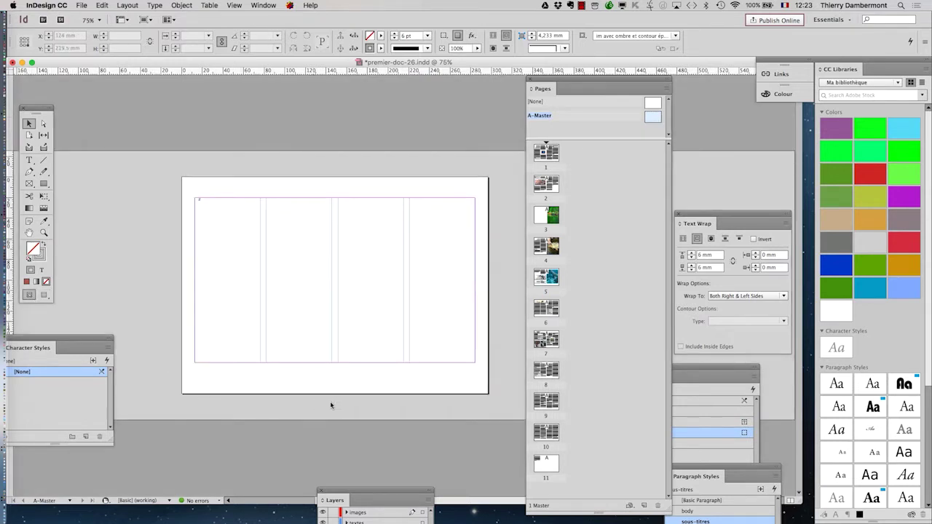
key("super+equal")
key("super+equal")
scroll(299, 420, "down", 1)
scroll(300, 415, "down", 1)
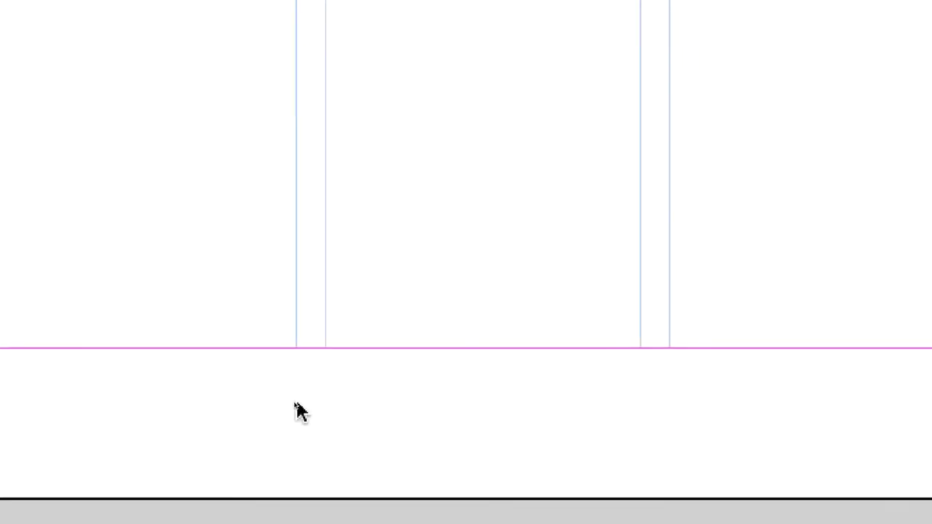
left_click(83, 221)
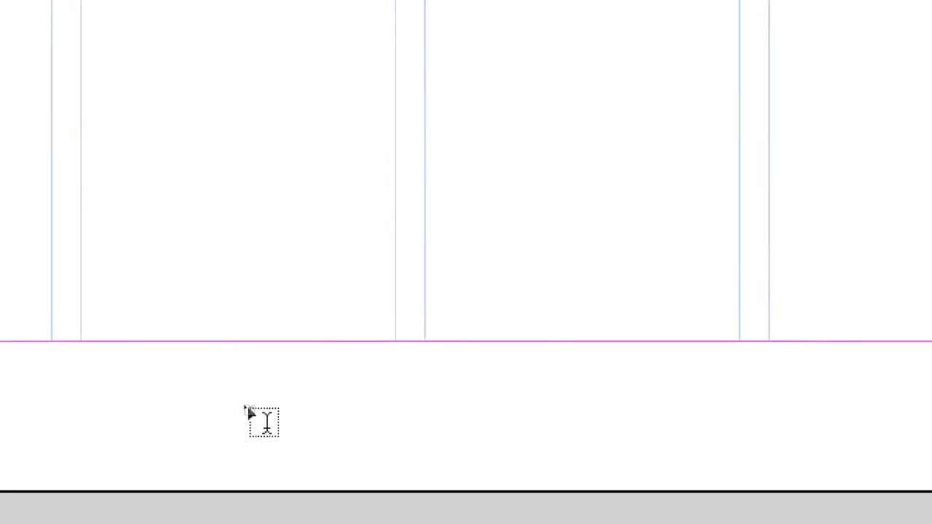
left_click_drag(257, 394, 313, 489)
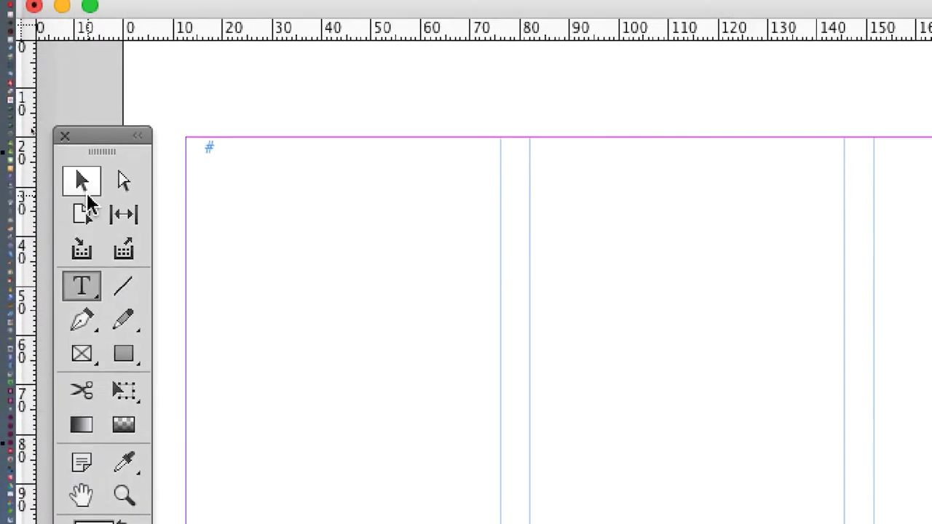
left_click(85, 191)
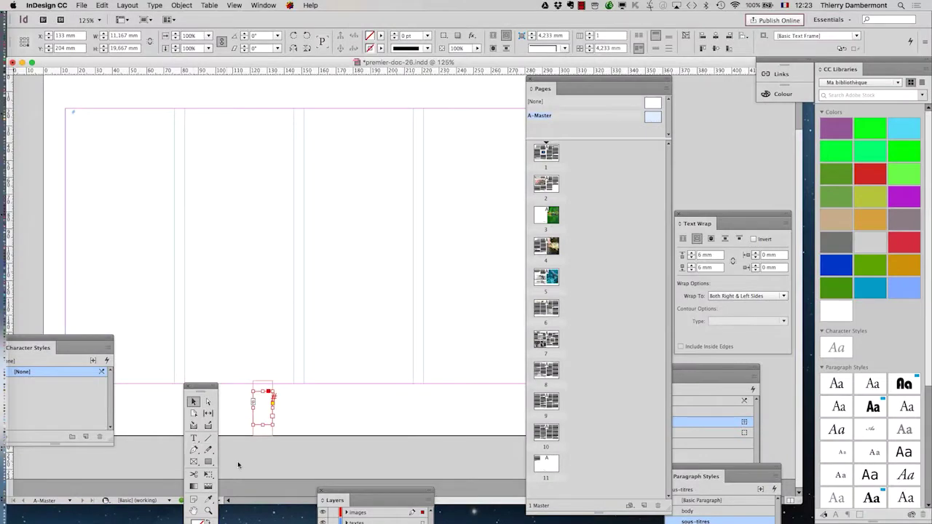
Pull the Object Styles panel out and position it over the page
left_click_drag(683, 373, 306, 107)
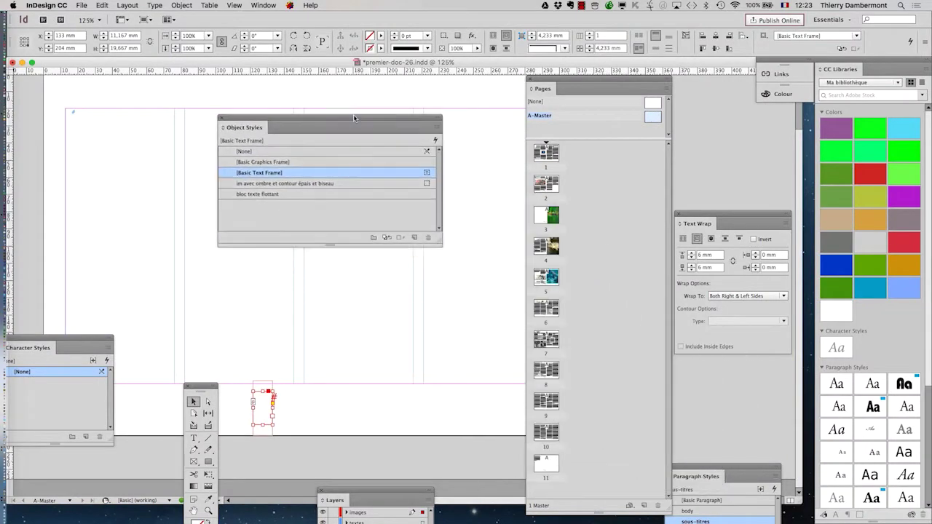
left_click(264, 6)
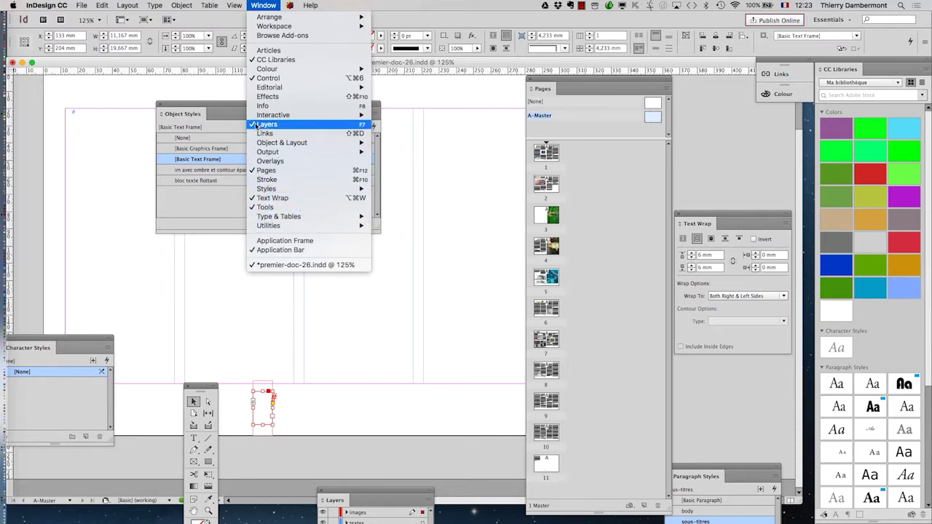
left_click(237, 110)
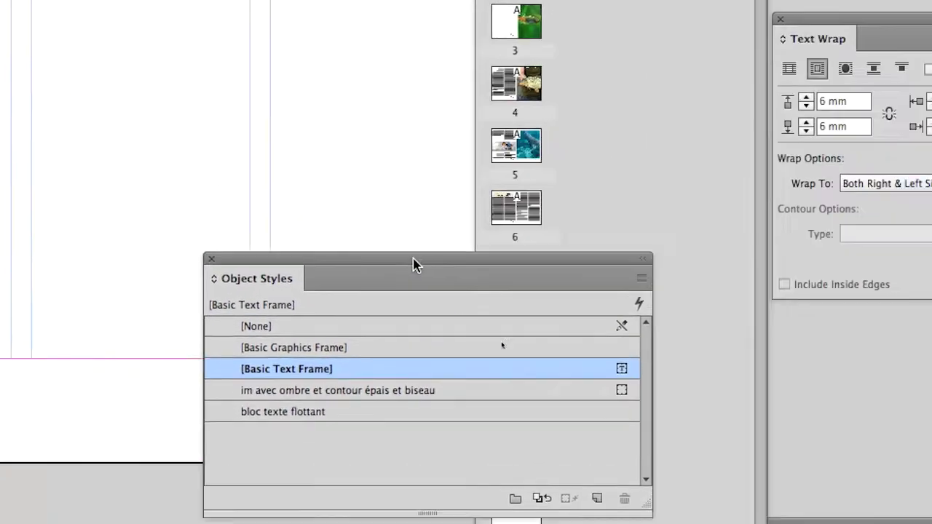
left_click_drag(255, 108, 302, 342)
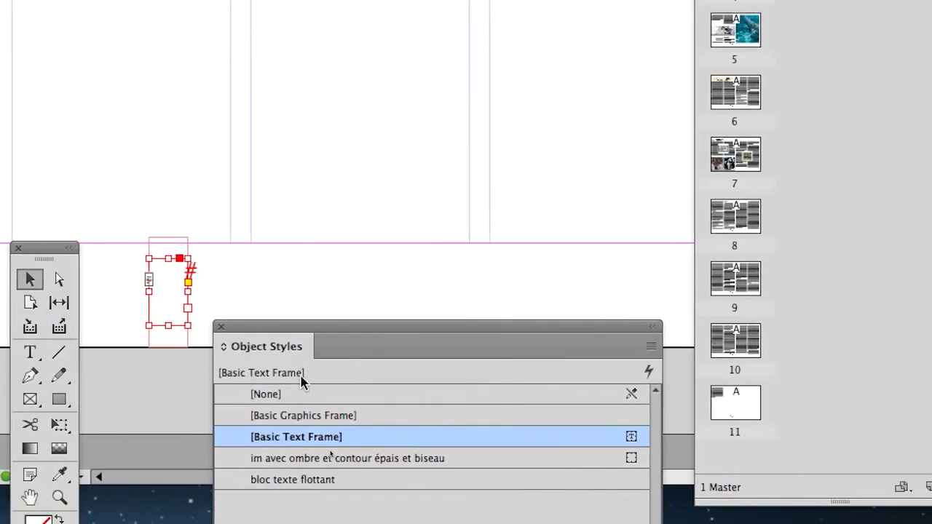
Try the shadow-and-bevel and bloc texte flottant styles on the frame, then revert to [None]
left_click(302, 393)
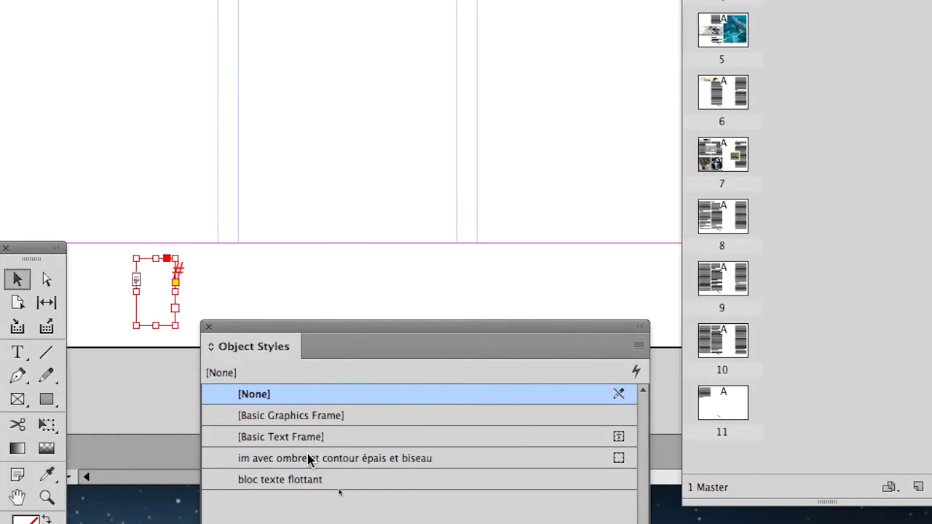
left_click(298, 458)
left_click(306, 479)
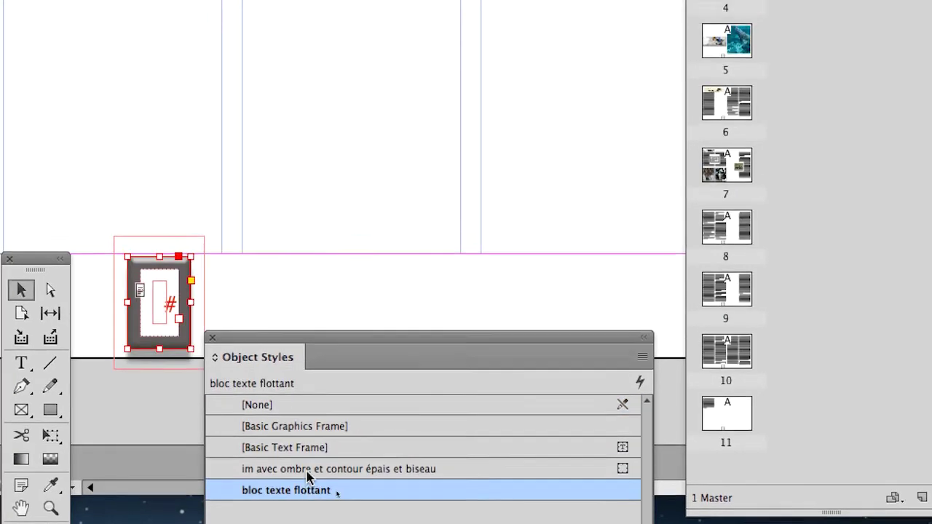
left_click(299, 448)
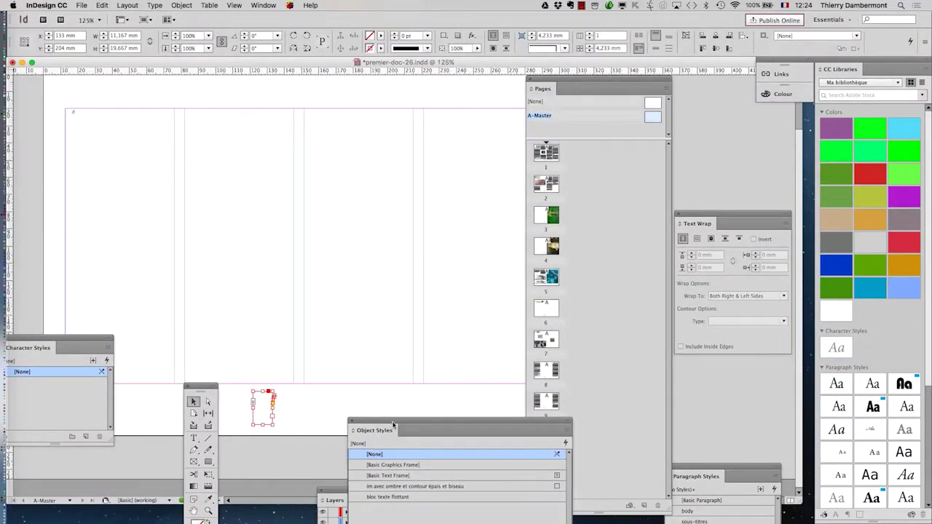
Move the Object Styles panel aside and set the frame's width and height to 20 mm
left_click_drag(305, 428, 403, 423)
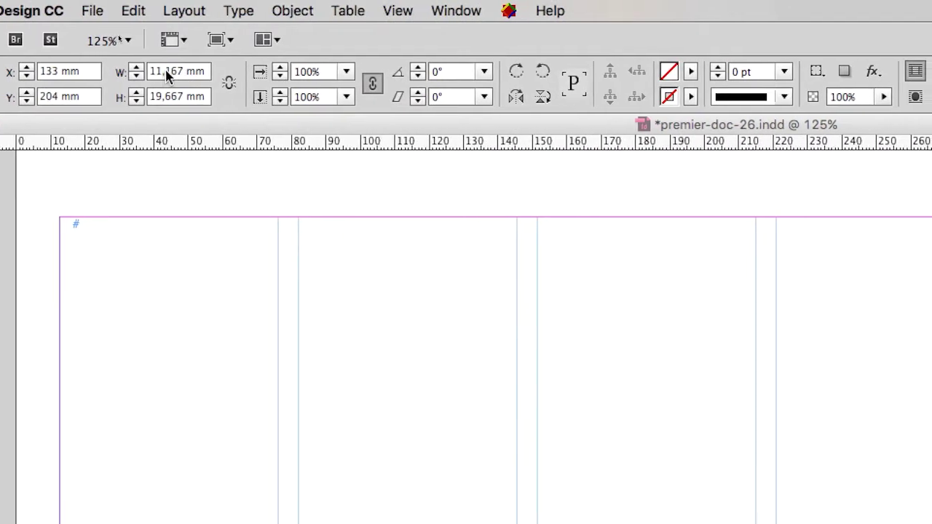
double_click(168, 72)
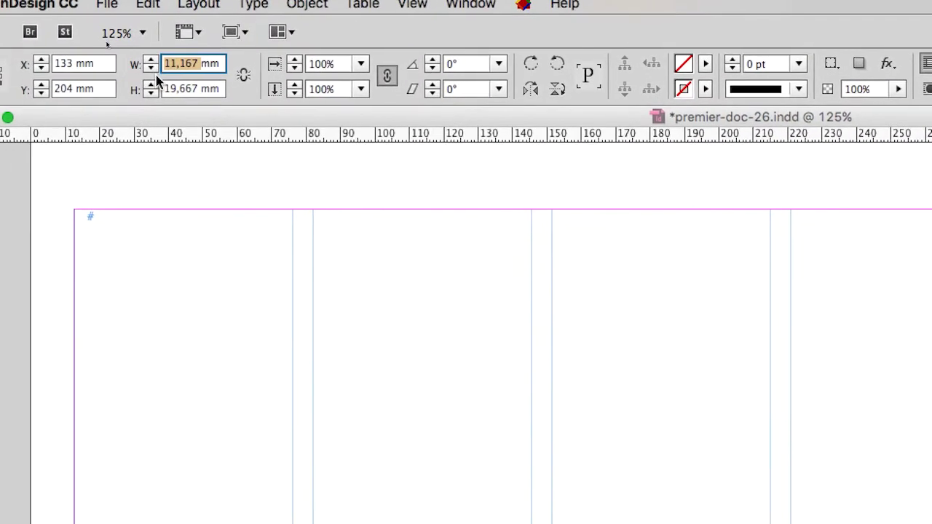
double_click(166, 88)
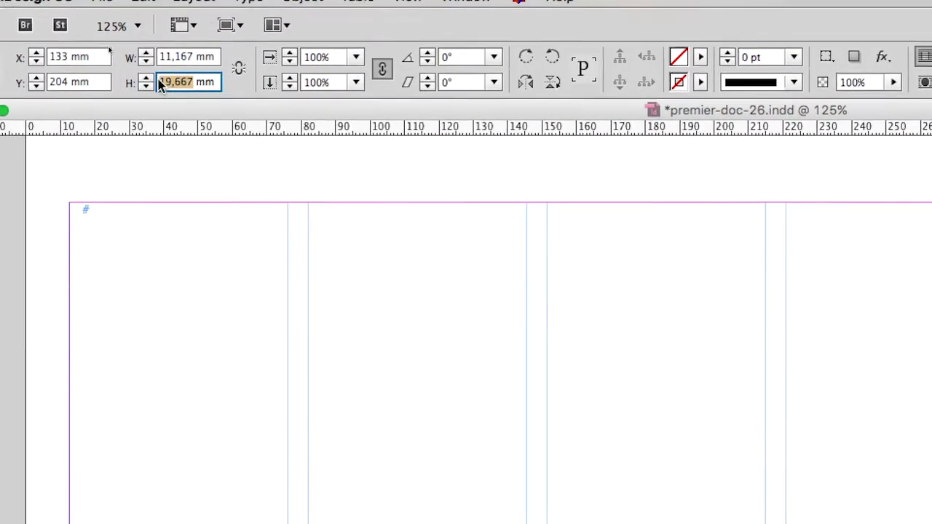
left_click(169, 75)
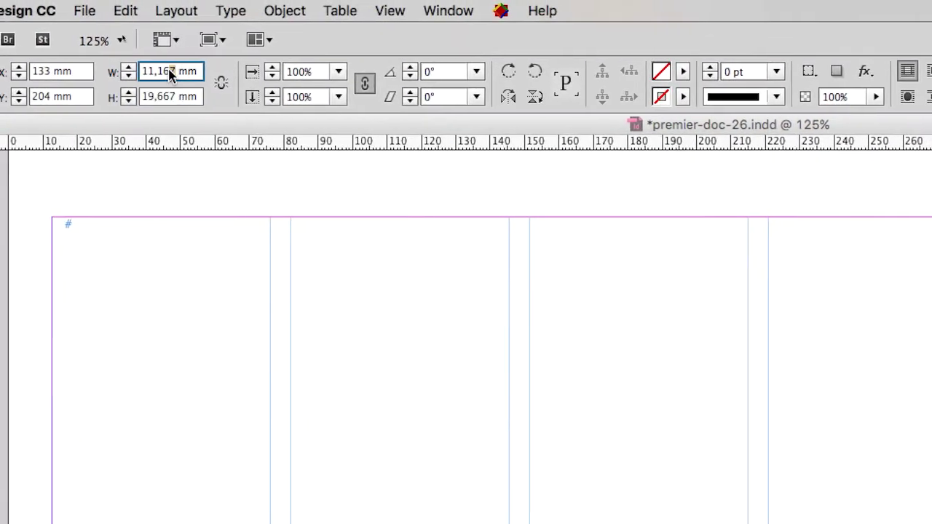
double_click(169, 73)
type("20")
key("Tab")
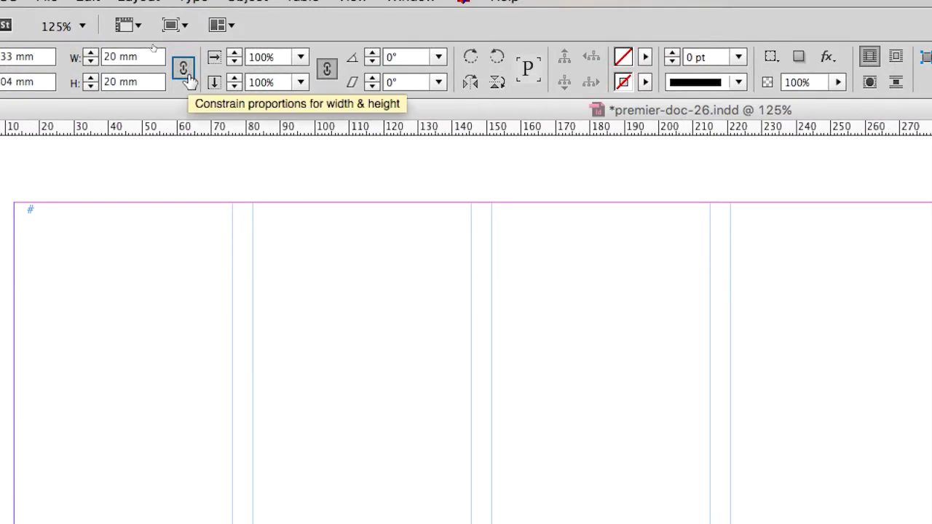
left_click(186, 74)
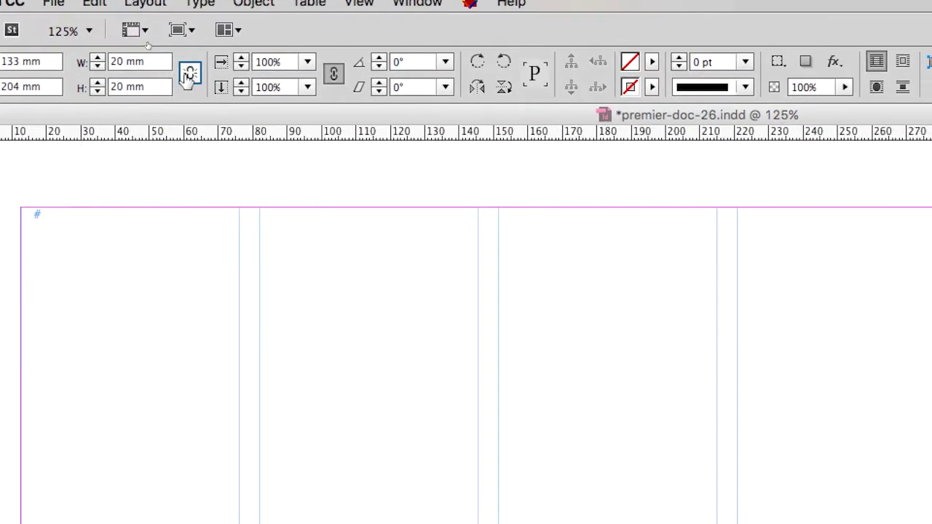
left_click(189, 72)
left_click(191, 97)
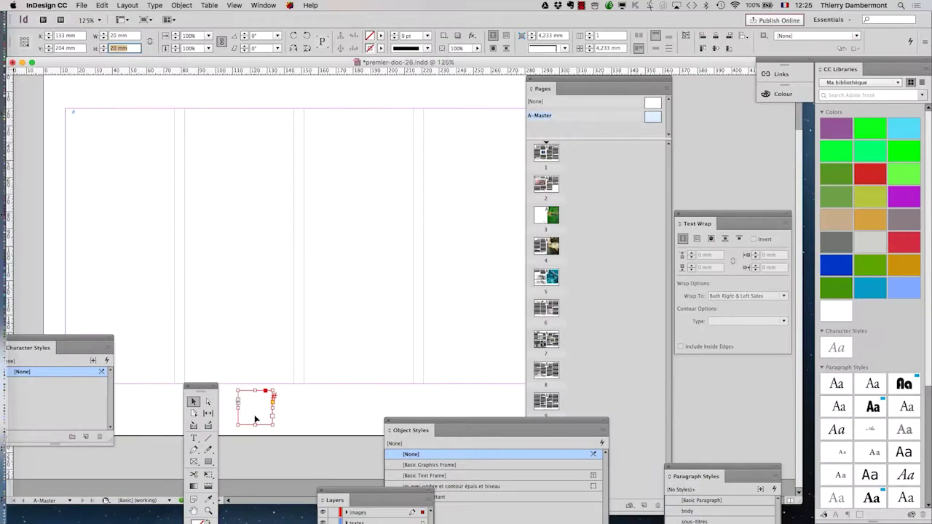
Zoom in and slide the empty page-number frame right along the bottom margin to X ≈ 157 mm
scroll(256, 419, "up", 1)
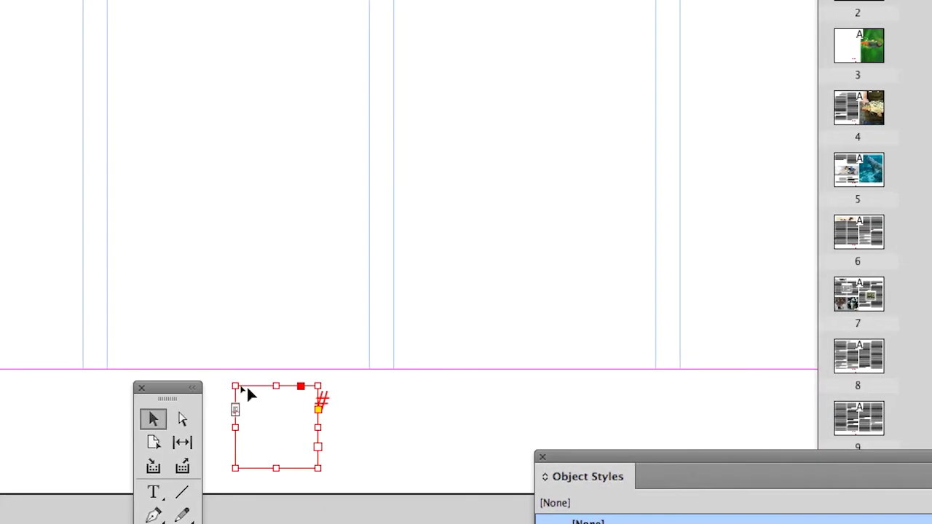
mouse_move(245, 392)
left_mouse_down()
mouse_move(285, 393)
mouse_move(253, 396)
left_mouse_up()
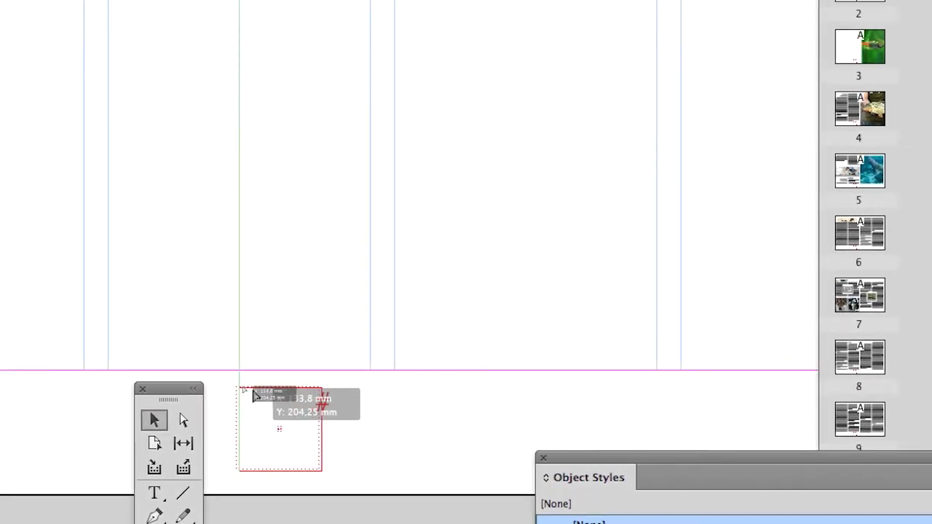
left_click_drag(253, 395, 299, 395)
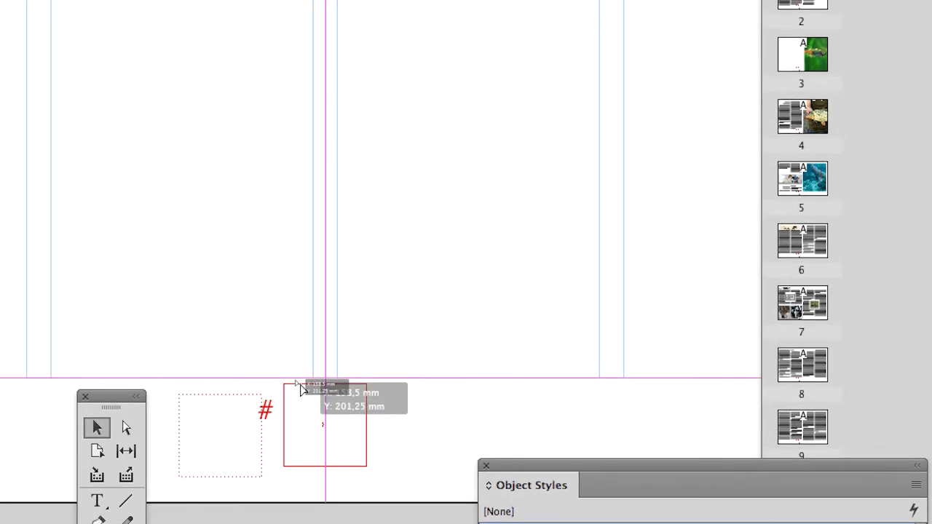
left_click_drag(300, 395, 301, 395)
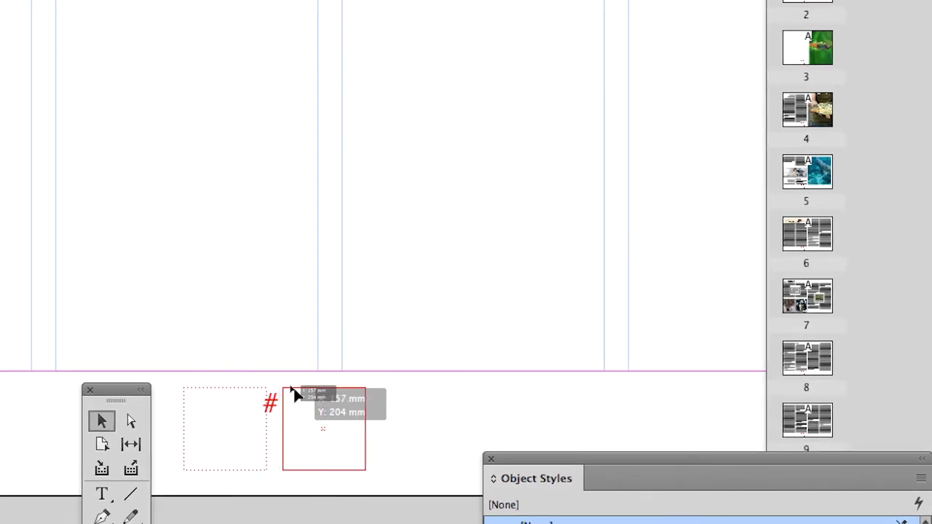
left_click_drag(301, 394, 297, 388)
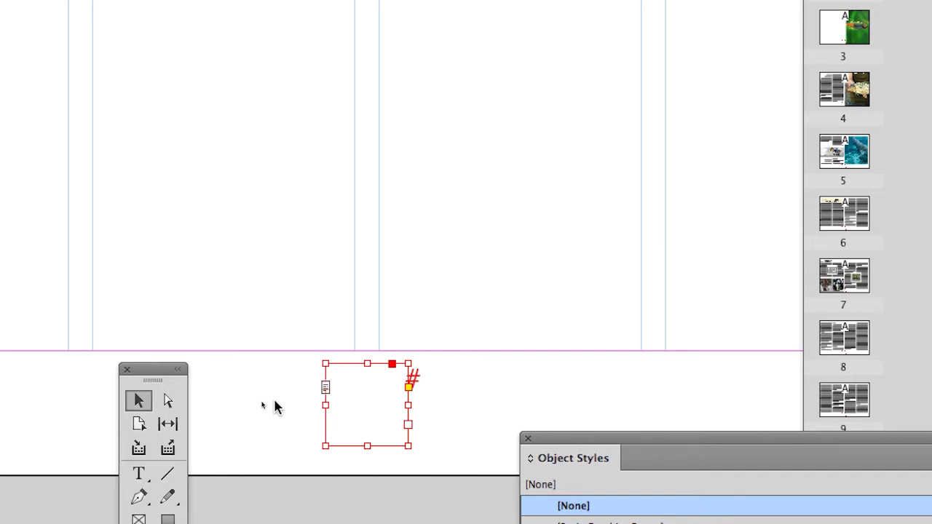
Insert a trial Current Page Number marker in the frame and show the Paragraph Styles panel
left_click(138, 473)
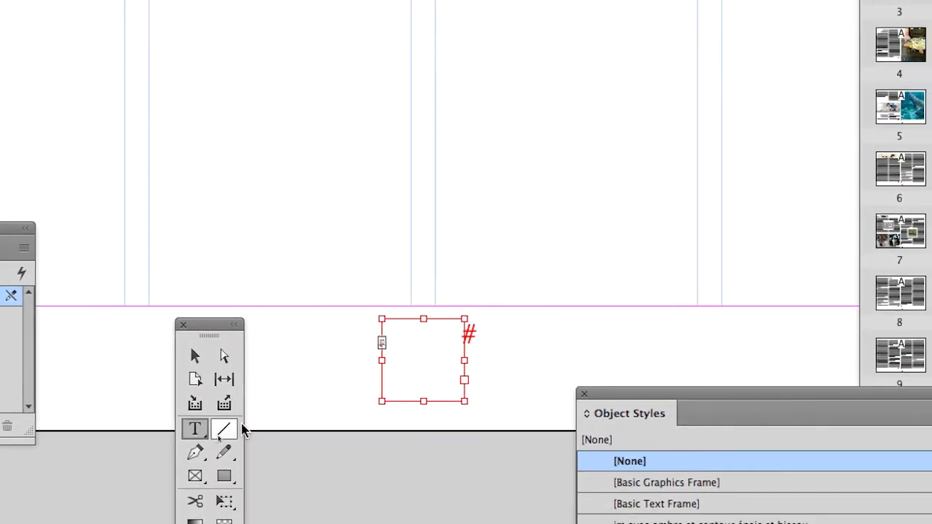
left_click(297, 399)
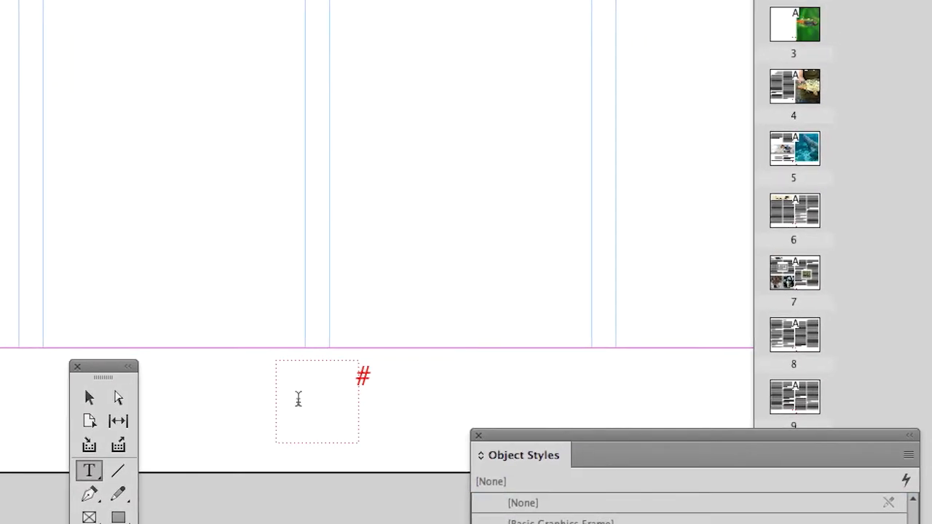
key("ctrl+alt+shift+n")
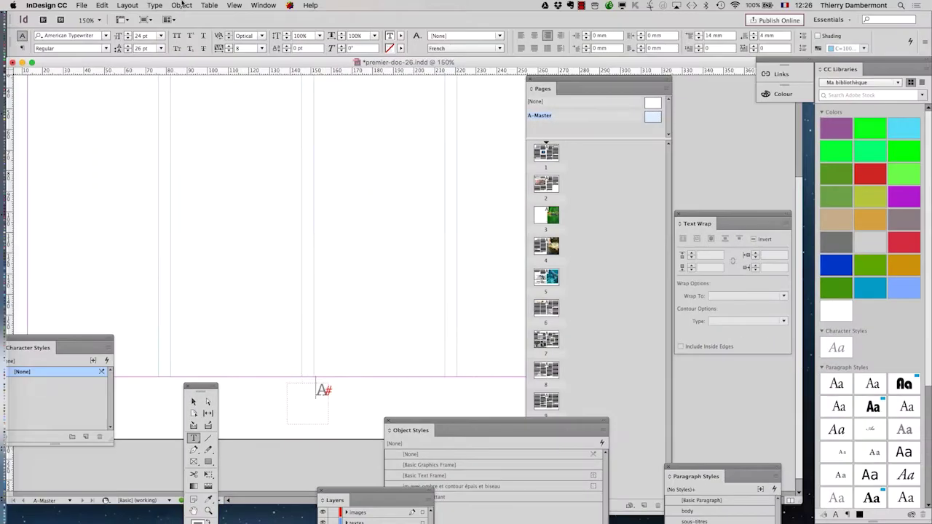
left_click(159, 5)
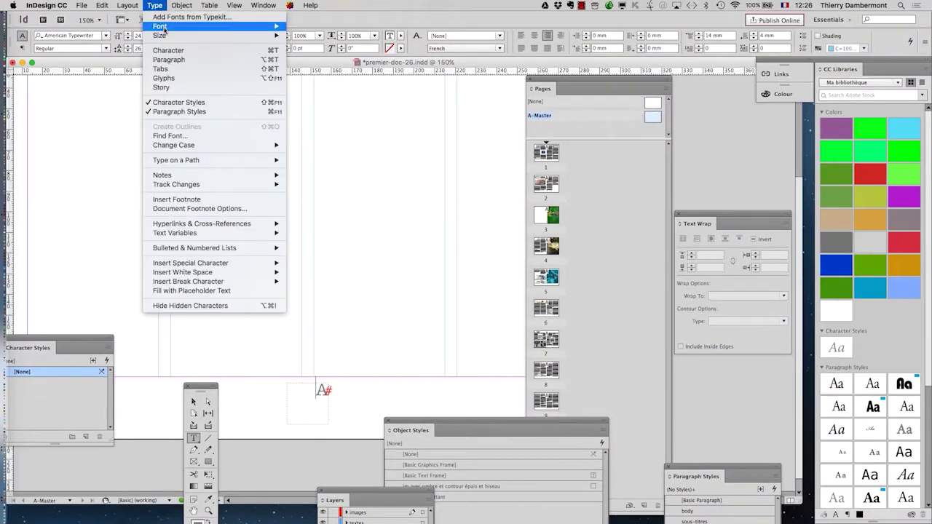
left_click(193, 111)
left_click(156, 5)
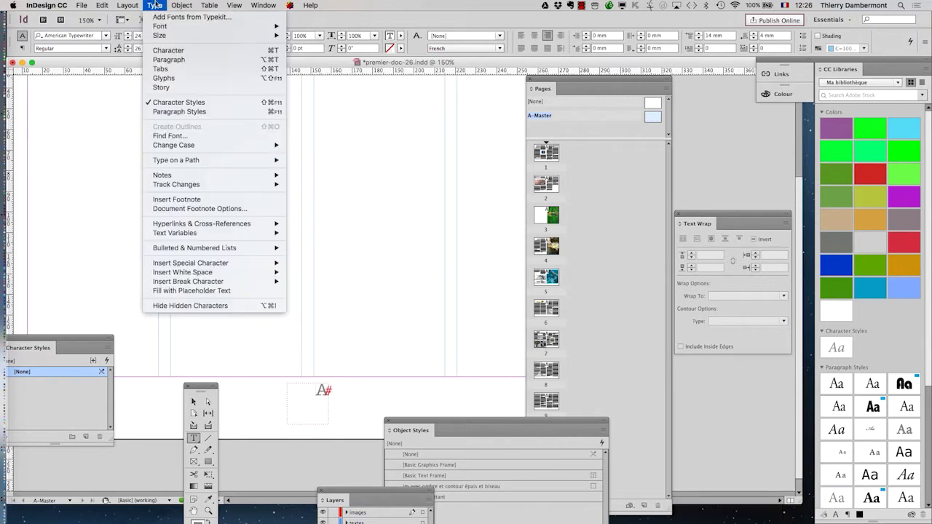
left_click(172, 113)
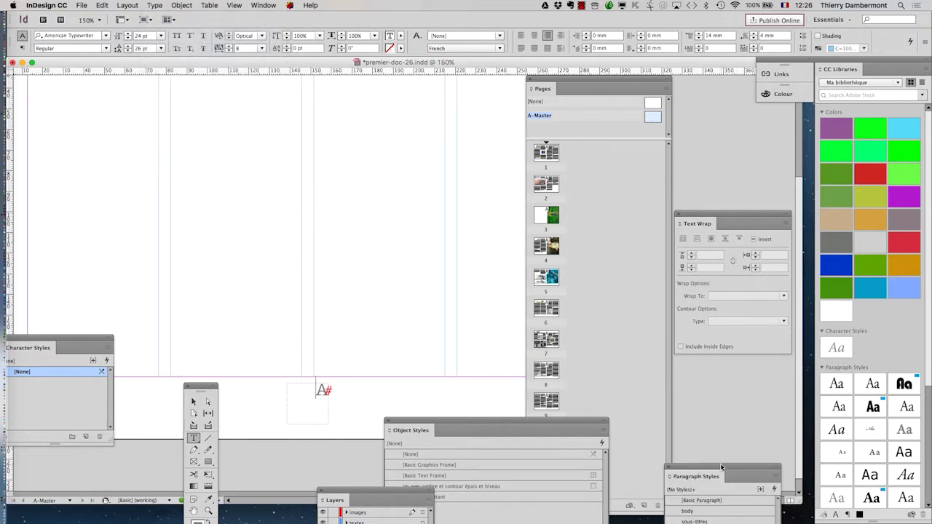
mouse_move(721, 467)
left_mouse_down()
mouse_move(328, 314)
mouse_move(212, 214)
left_mouse_up()
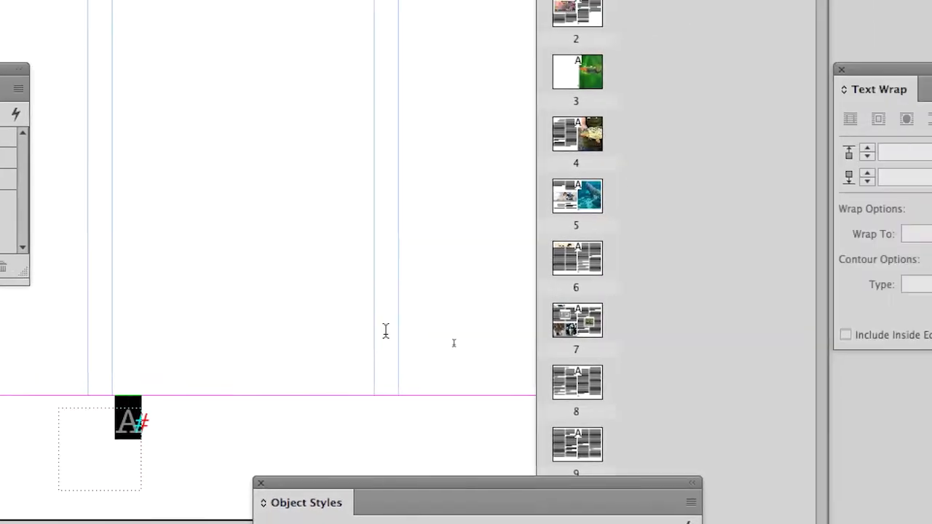
Check numbering on pages 6, 8 and 9, then delete the marker from the A-Master frame
left_click(452, 310)
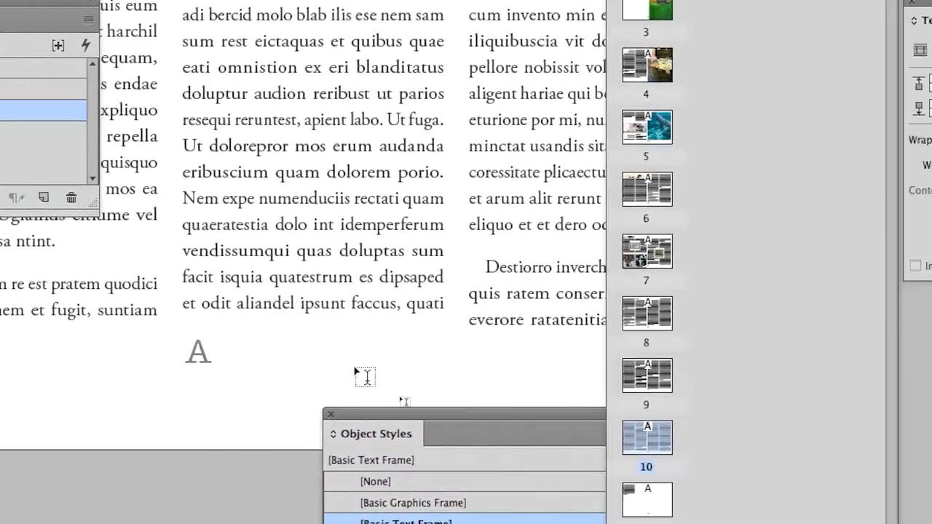
key("shift+Page_Up")
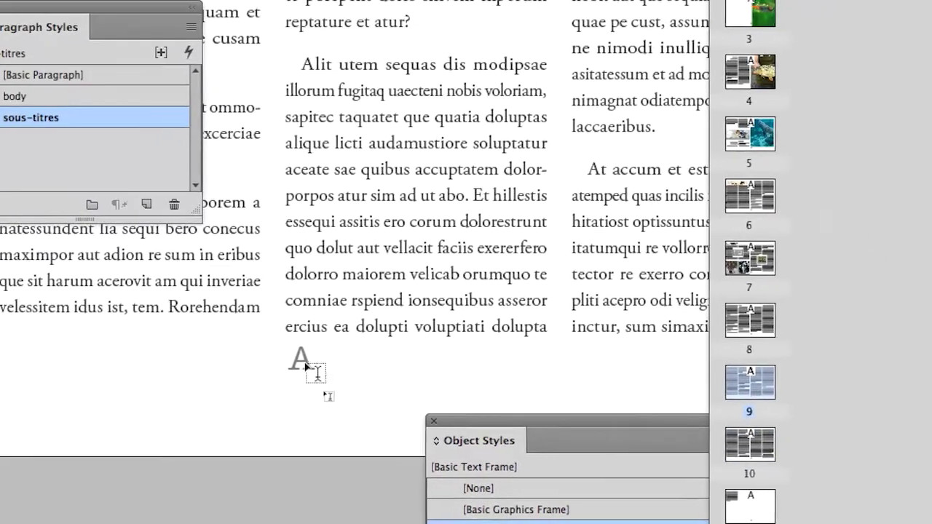
key("shift+Page_Up")
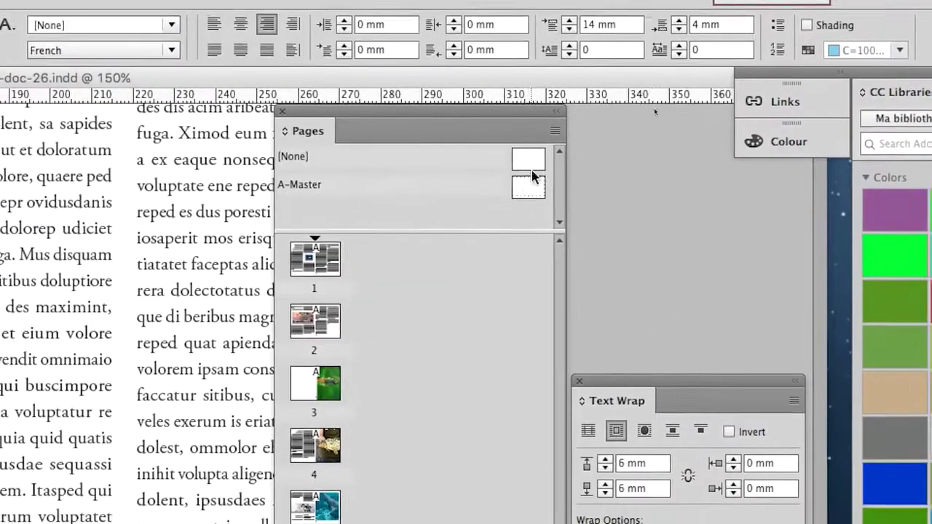
left_click(532, 179)
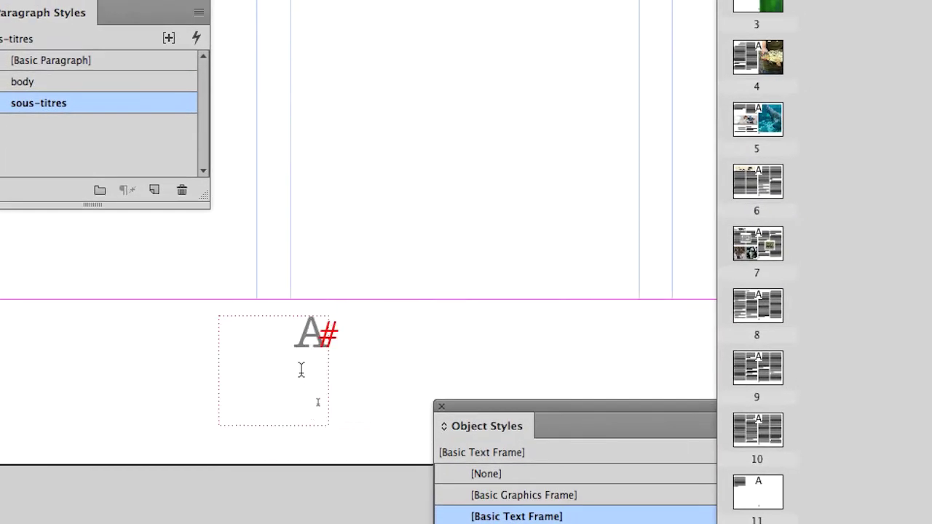
left_click_drag(295, 341, 315, 354)
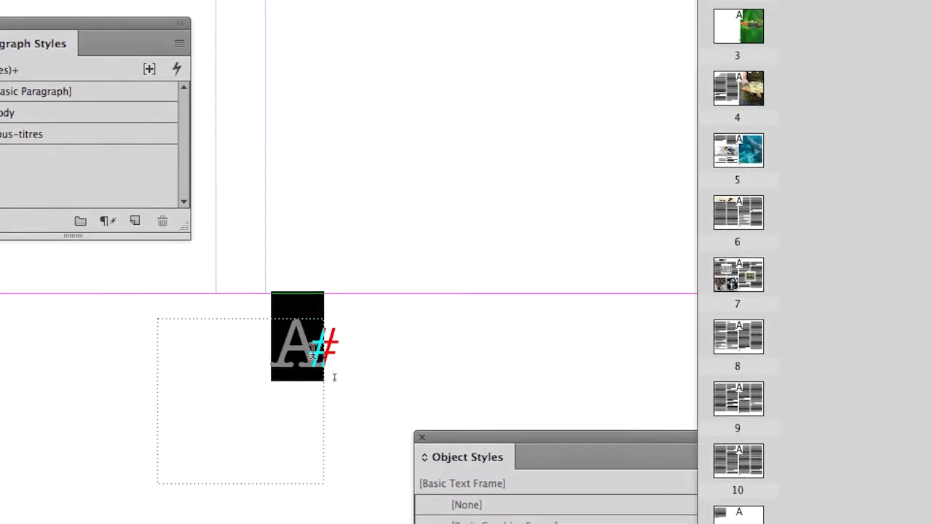
key("BackSpace")
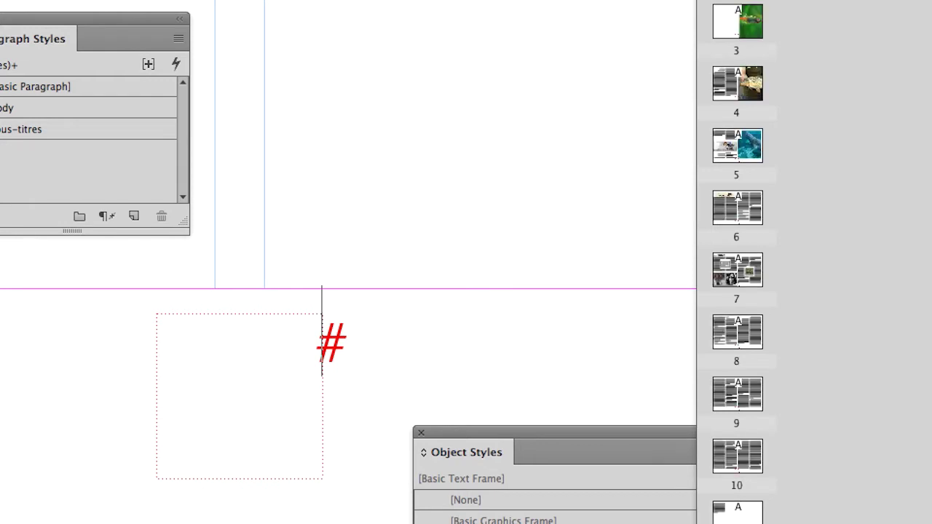
Insert a Current Page Number marker via the context menu and check pages 6, 9, 10 and 3
right_click(295, 357)
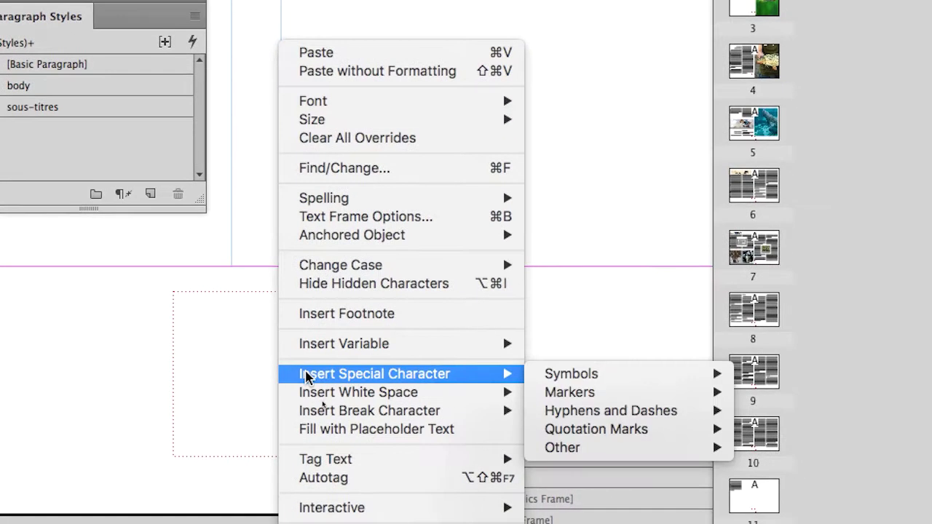
mouse_move(308, 372)
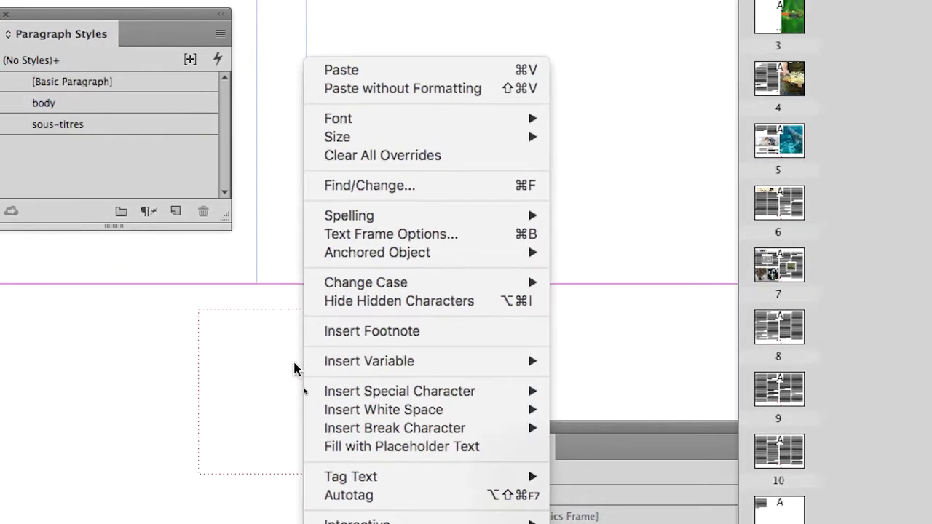
left_click(303, 356)
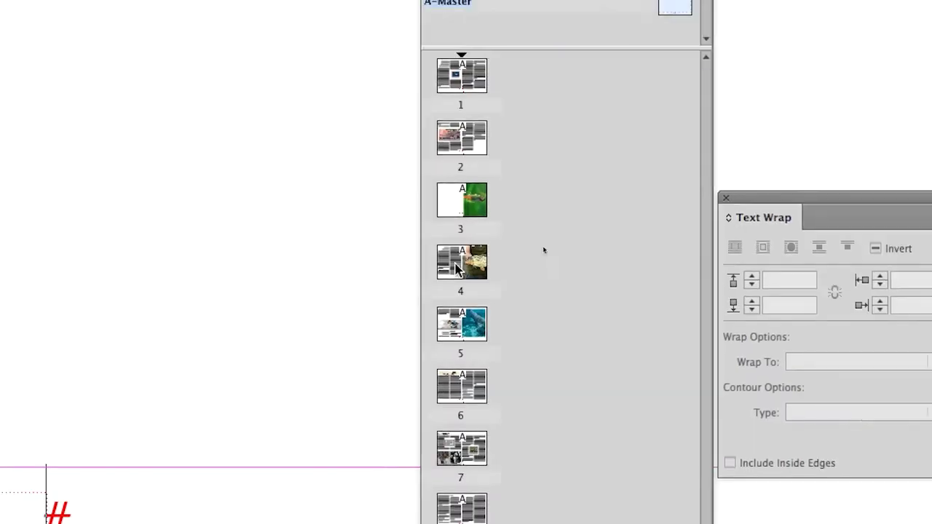
left_click(528, 175)
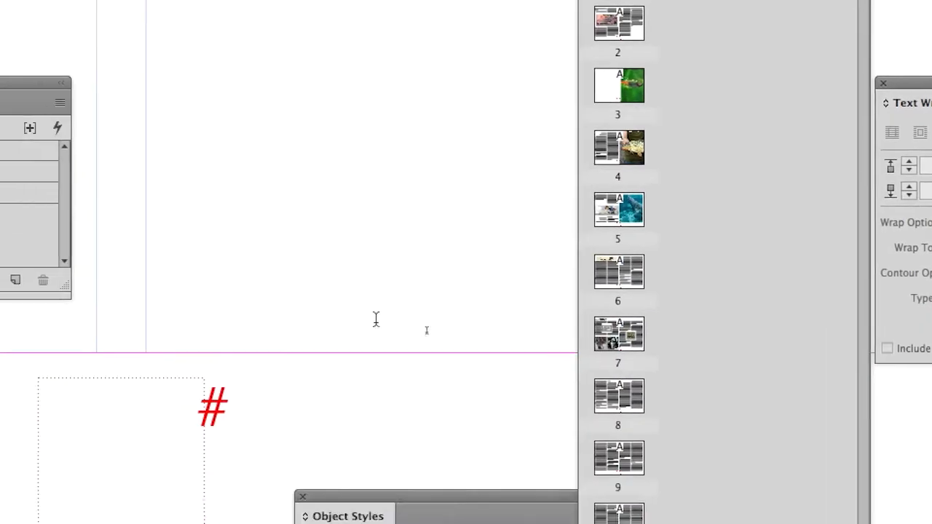
right_click(305, 350)
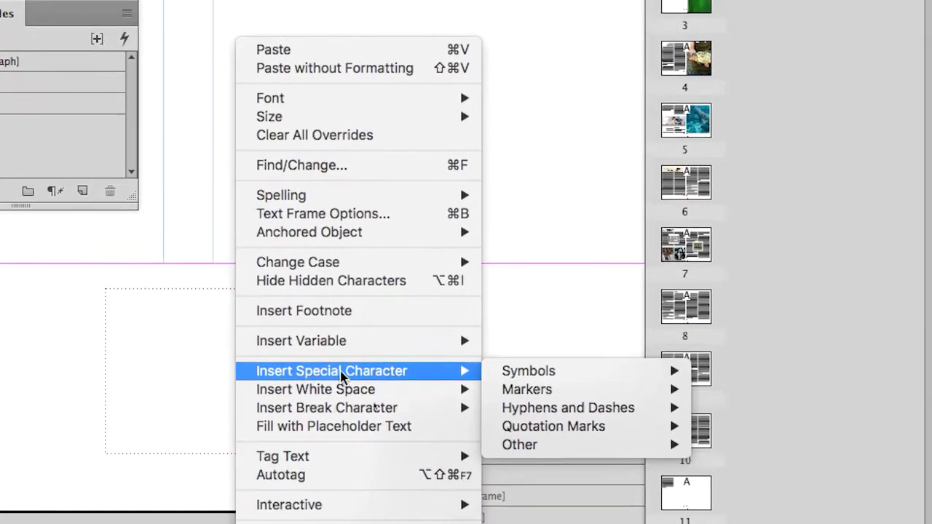
mouse_move(286, 376)
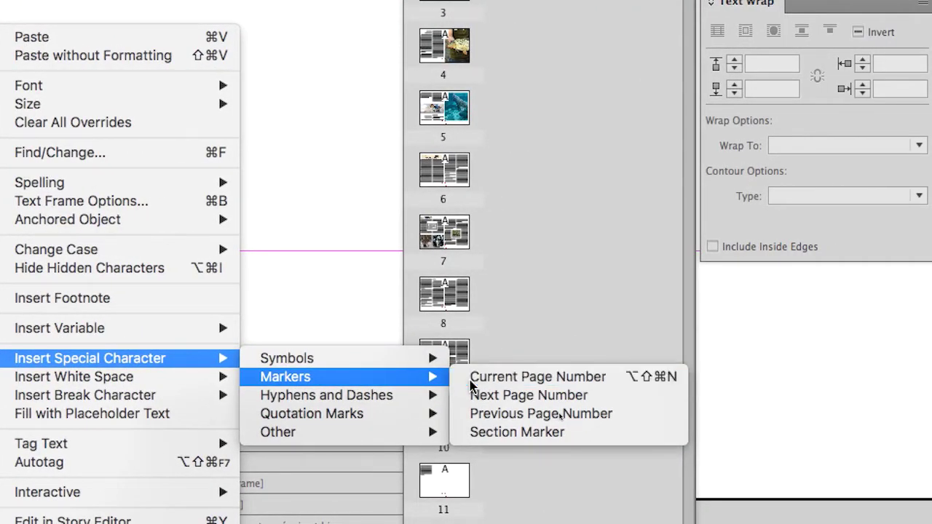
left_click(472, 384)
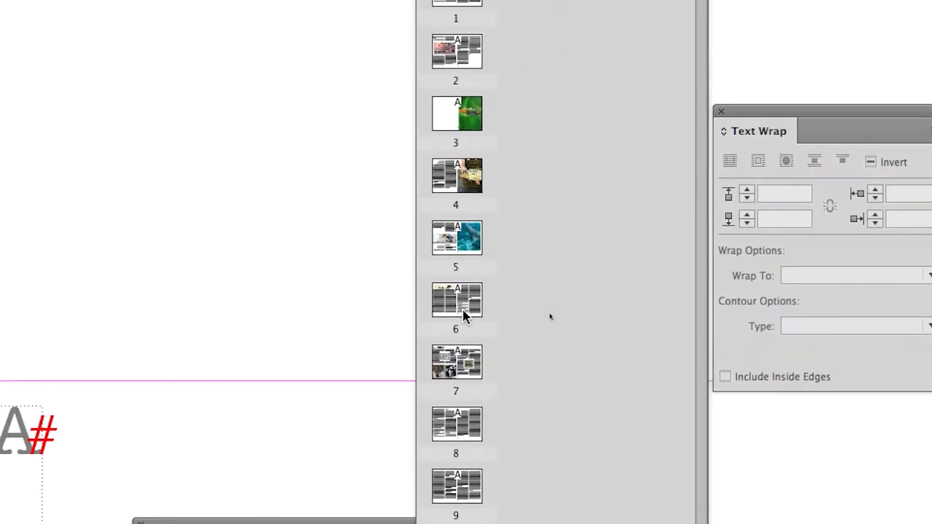
double_click(463, 314)
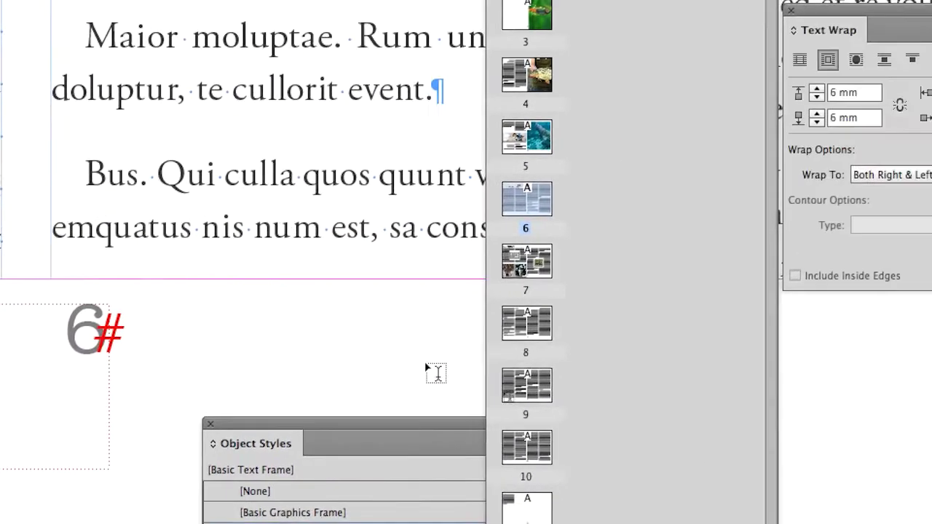
double_click(458, 486)
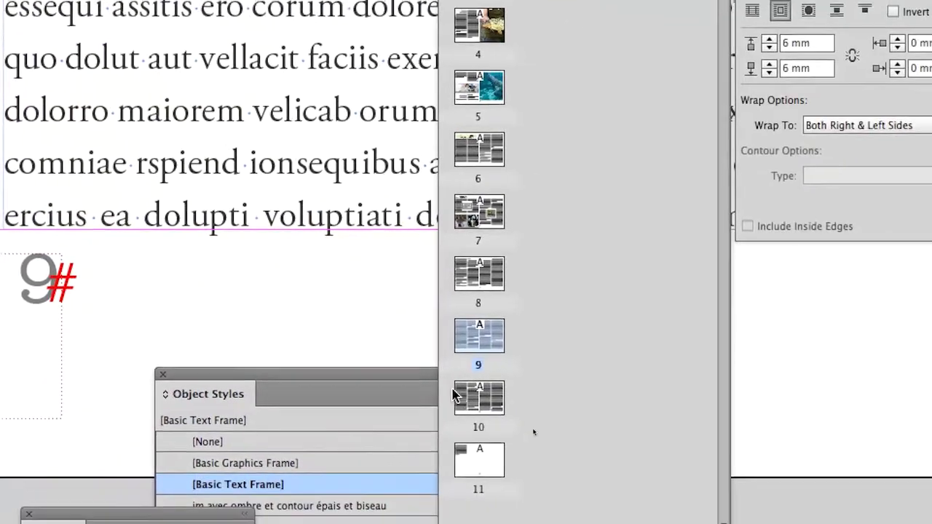
double_click(604, 442)
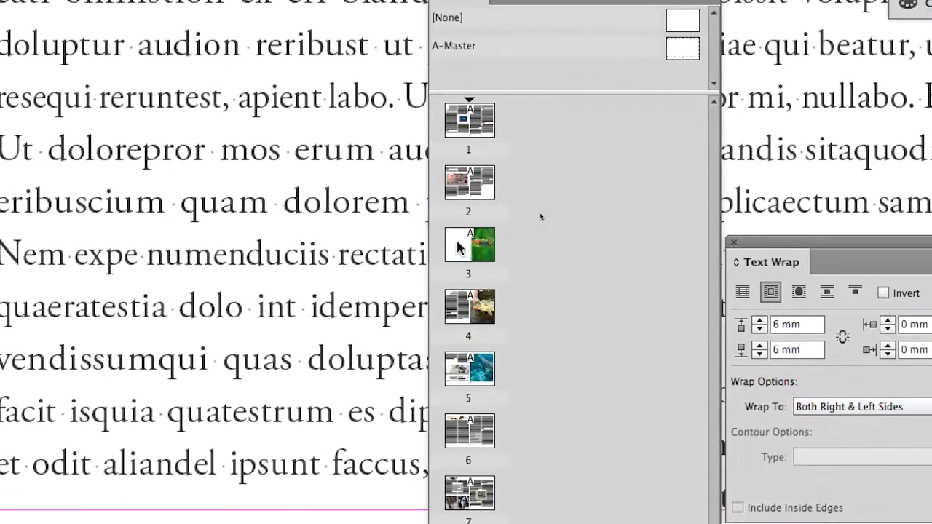
double_click(457, 242)
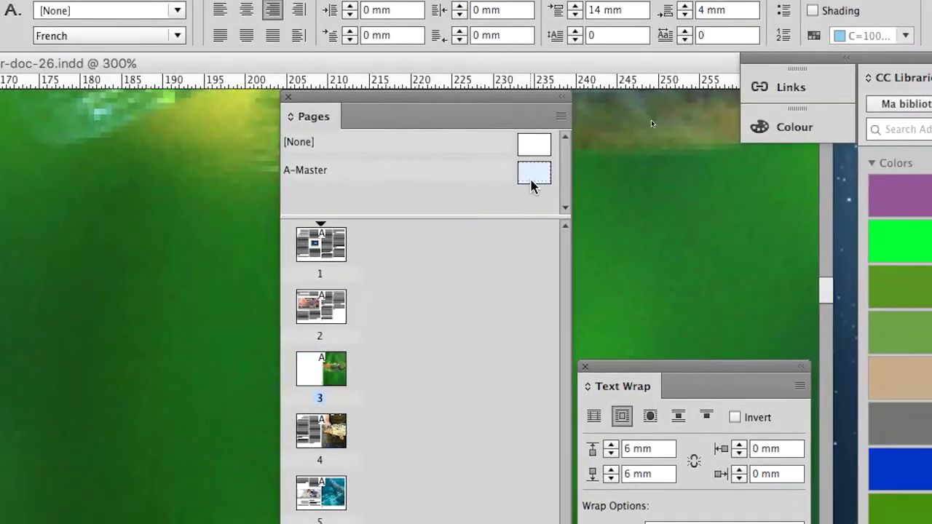
Replace the A-Master marker with a fresh Current Page Number, confirming pages 7 and 5
double_click(531, 178)
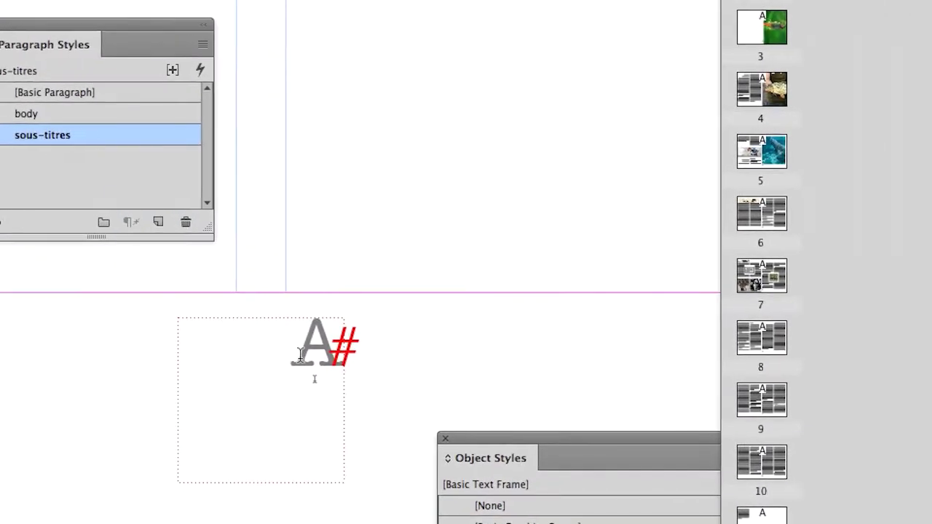
double_click(311, 355)
key("BackSpace")
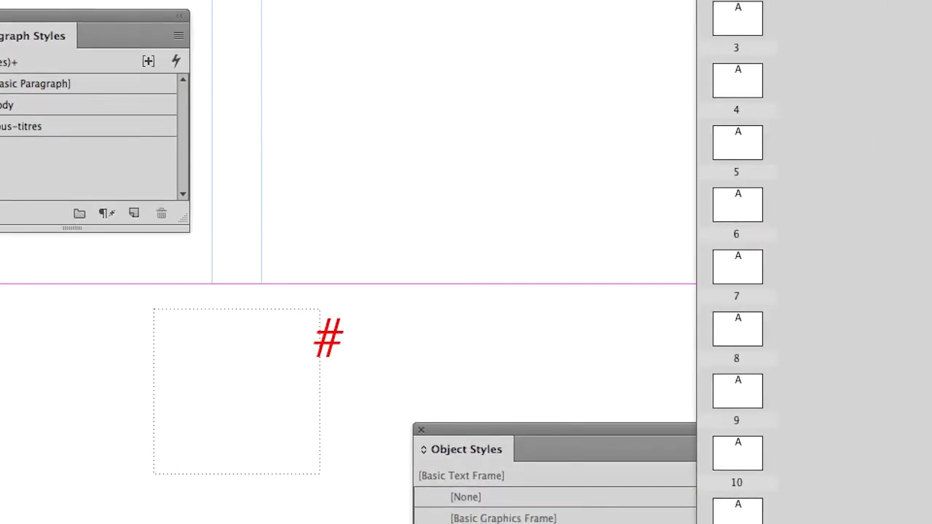
right_click(311, 360)
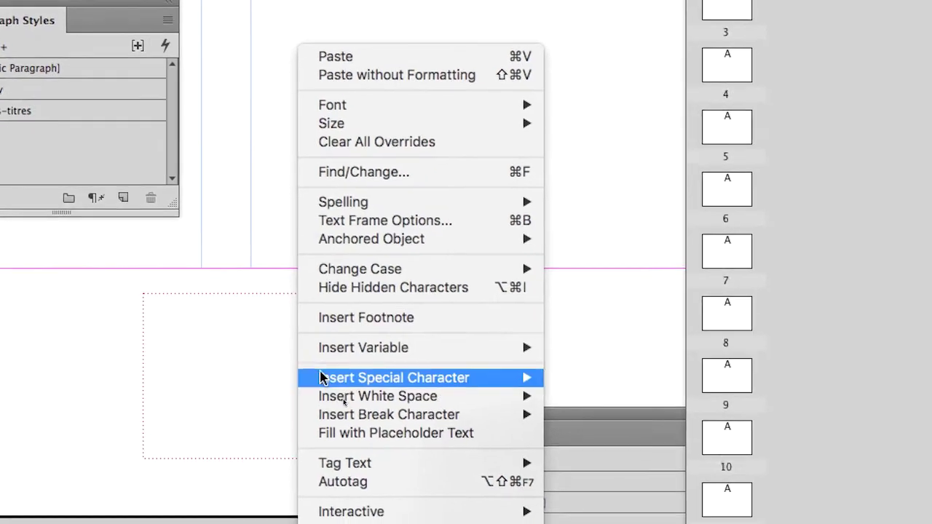
mouse_move(76, 361)
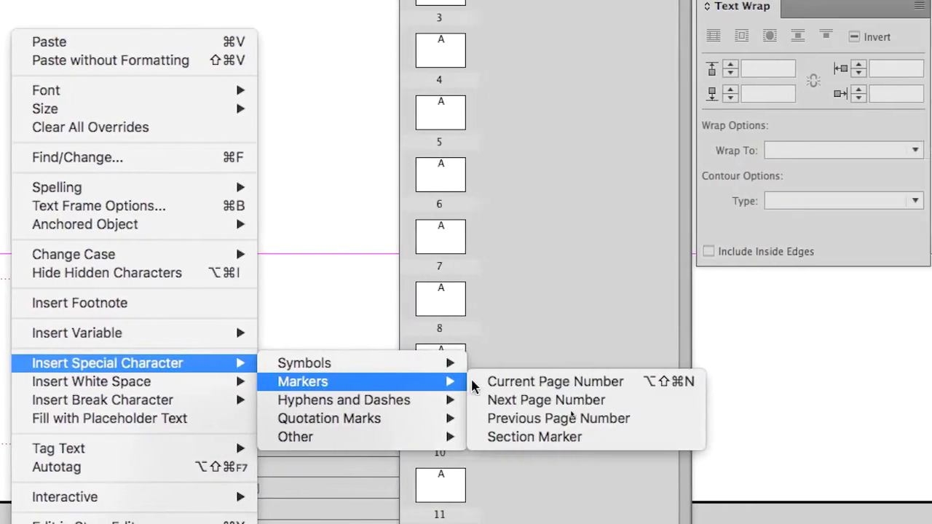
mouse_move(272, 380)
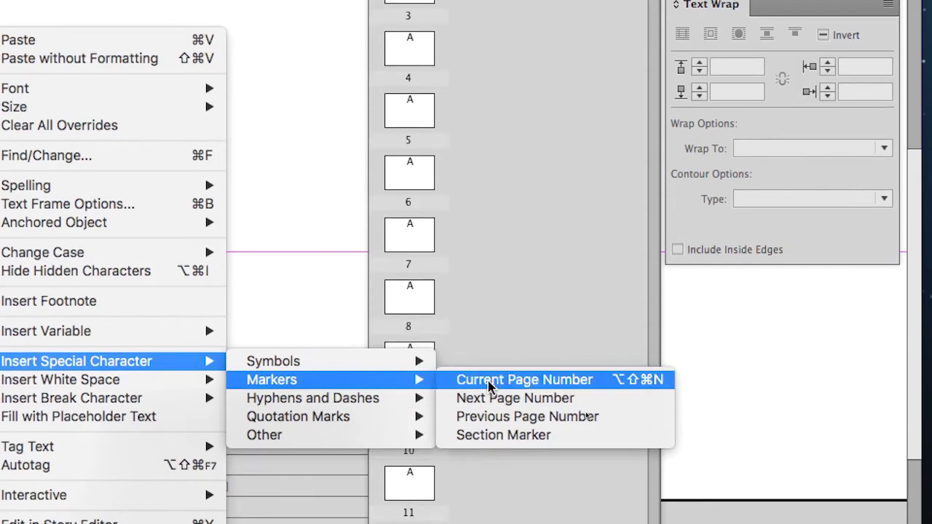
left_click(489, 386)
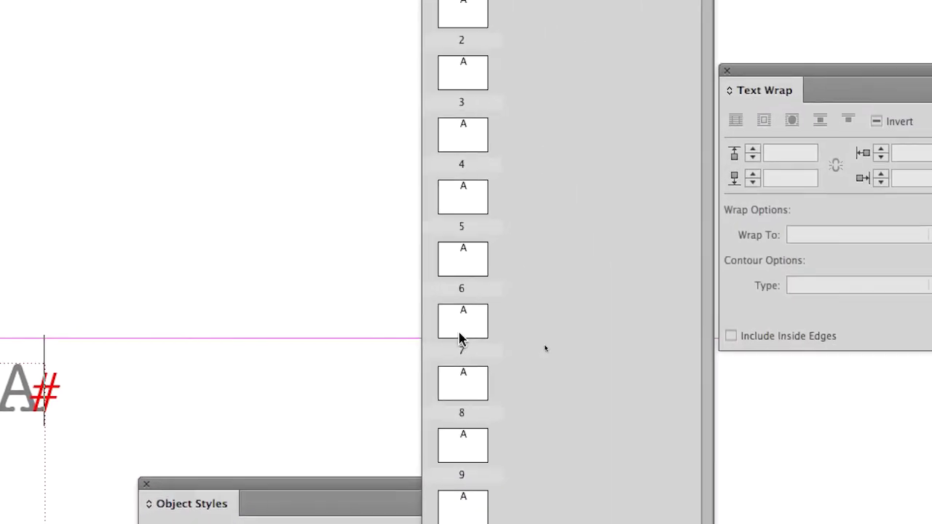
double_click(515, 309)
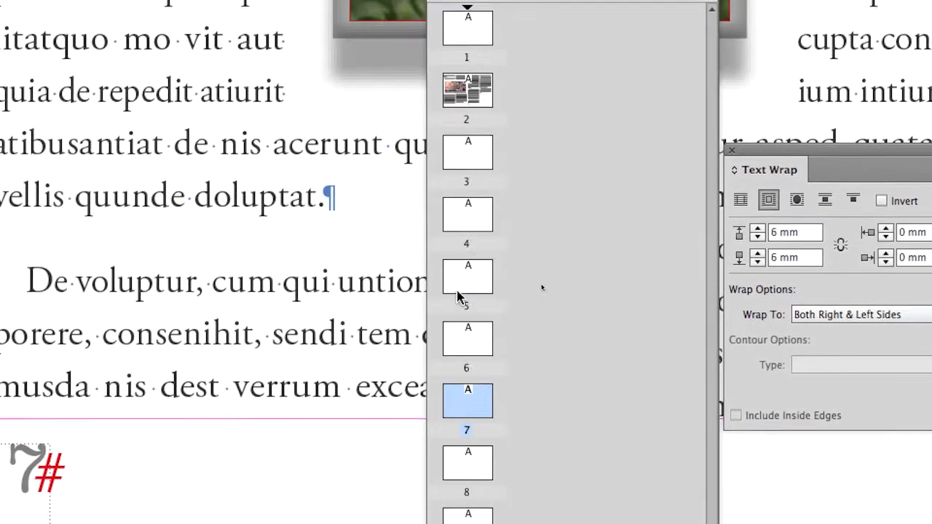
double_click(463, 290)
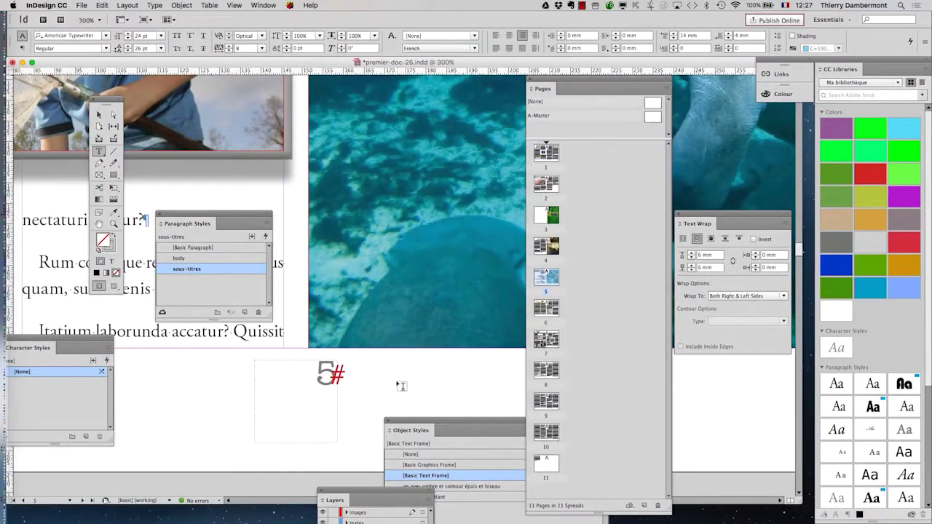
scroll(401, 386, "down", 3)
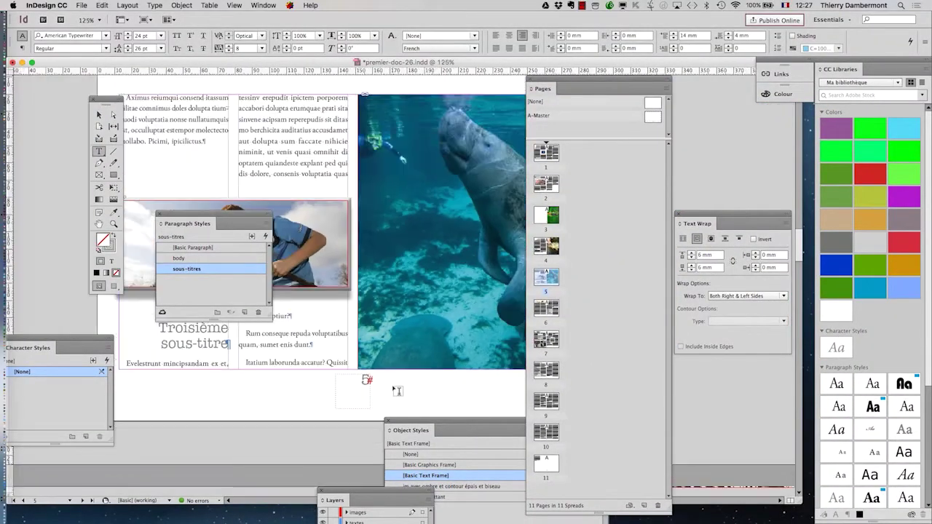
Display the A-Master, pan to its A# page-number frame and select it
double_click(654, 117)
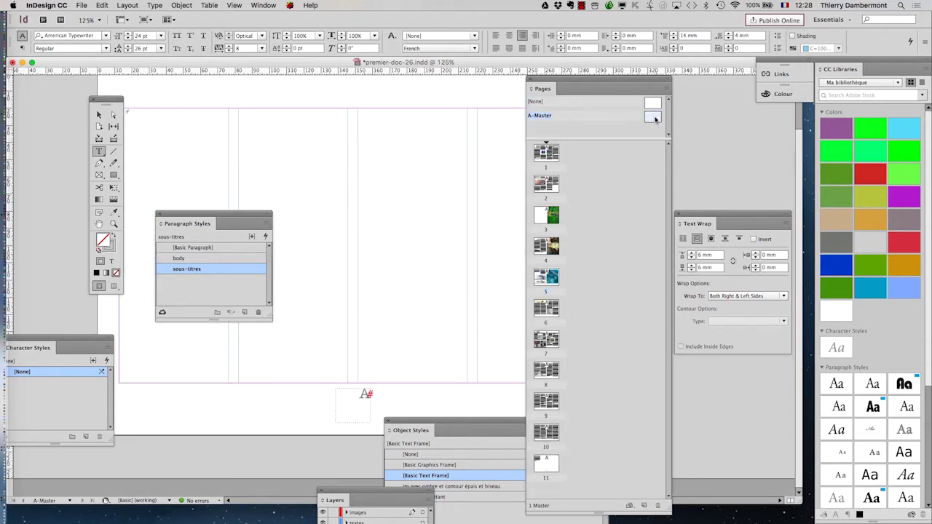
scroll(378, 405, "up", 4)
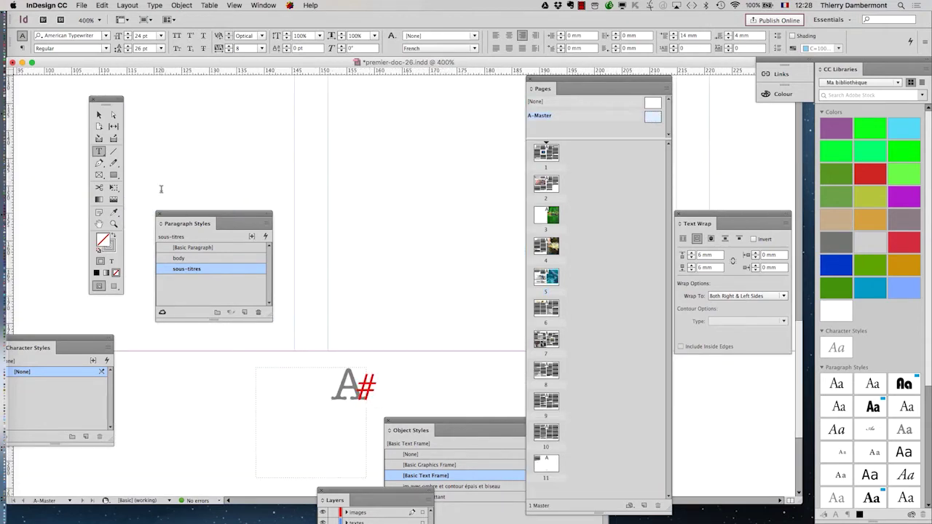
left_click(97, 223)
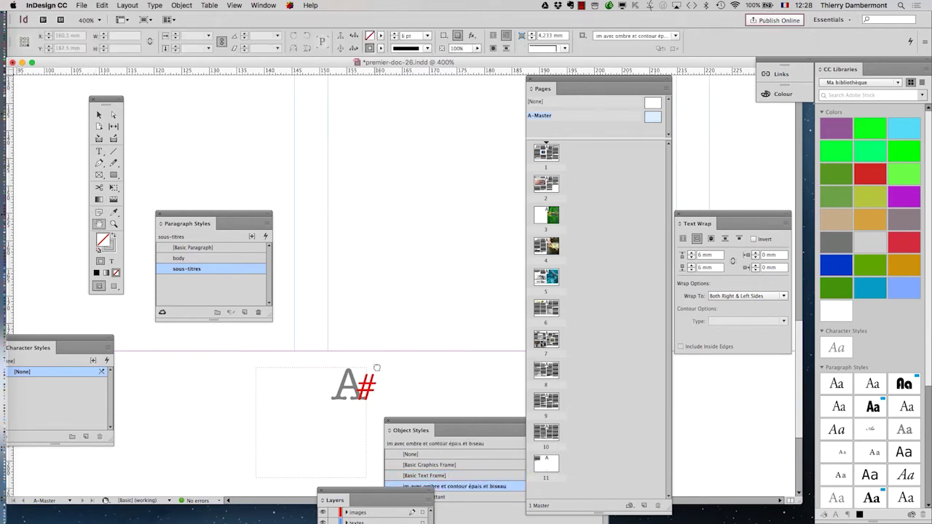
left_click_drag(377, 368, 354, 173)
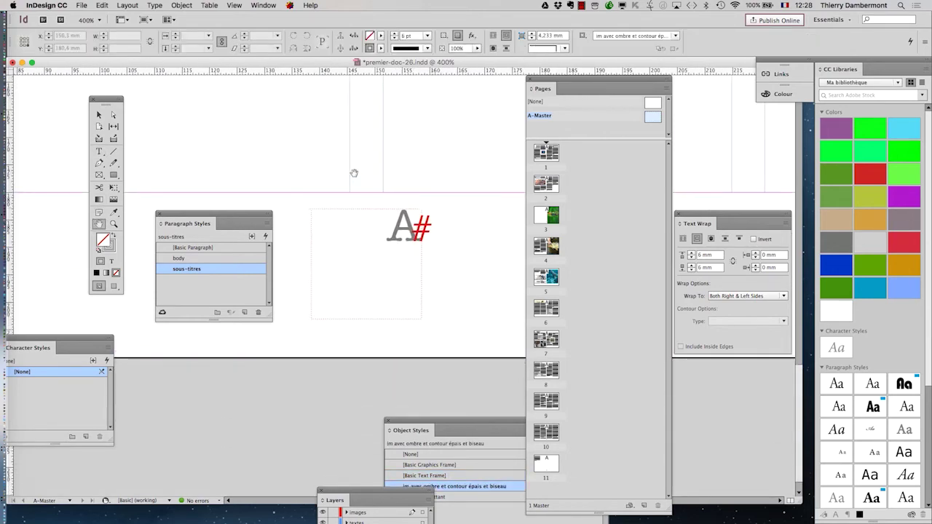
left_click(406, 255)
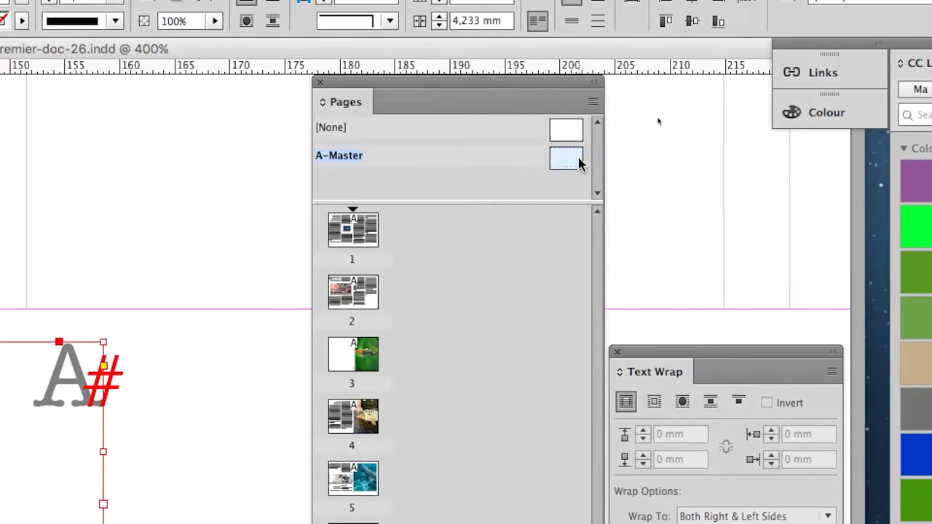
double_click(581, 163)
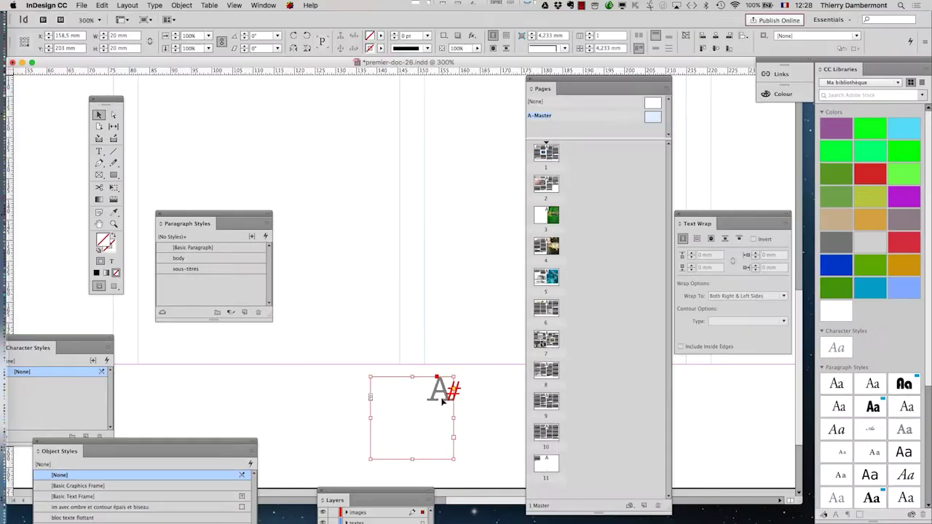
Align the A# page number centre in the Paragraph panel
left_click(154, 6)
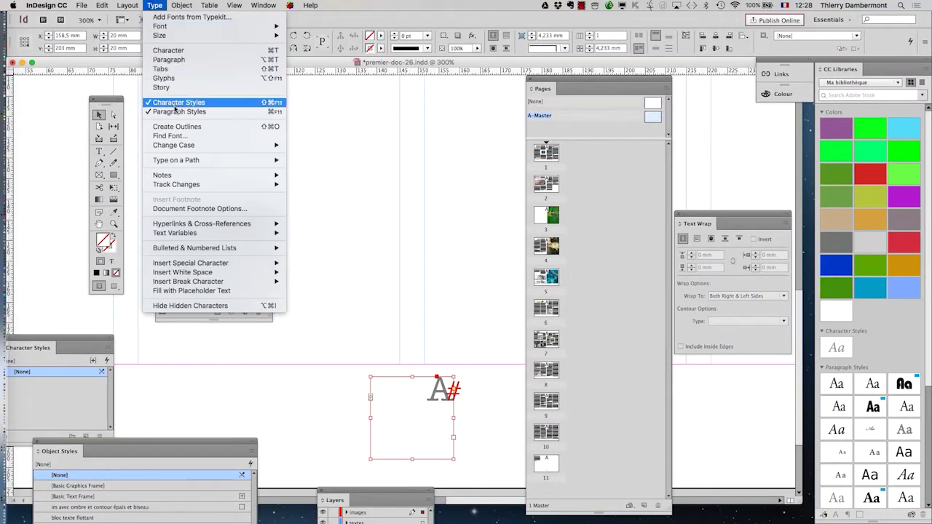
left_click(169, 59)
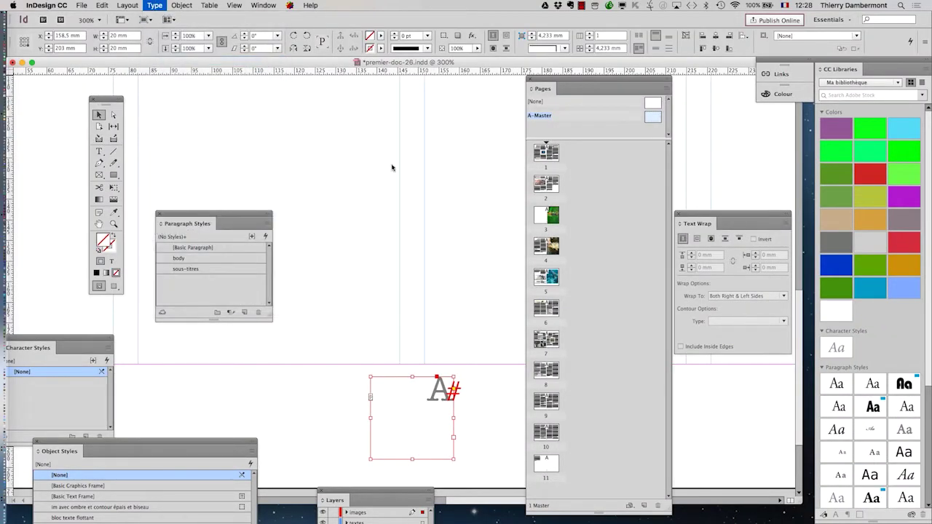
left_click_drag(379, 159, 318, 346)
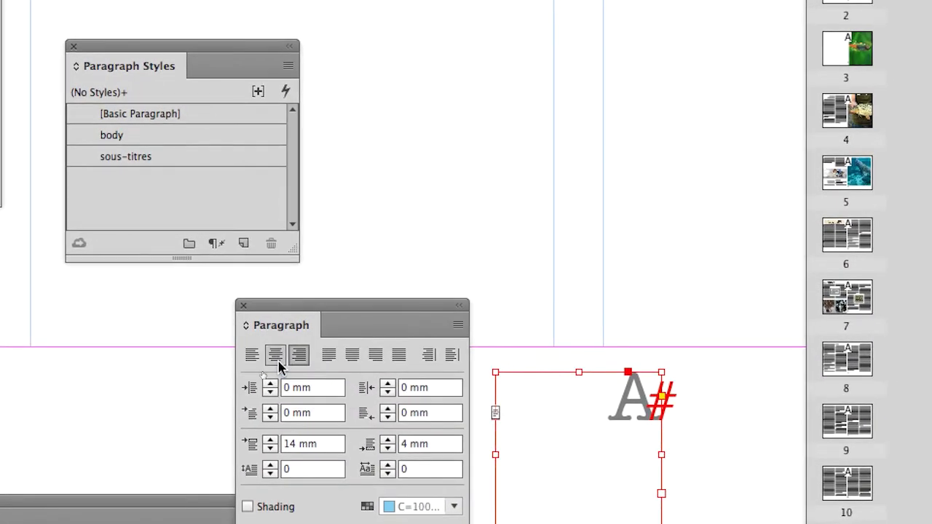
left_click(281, 364)
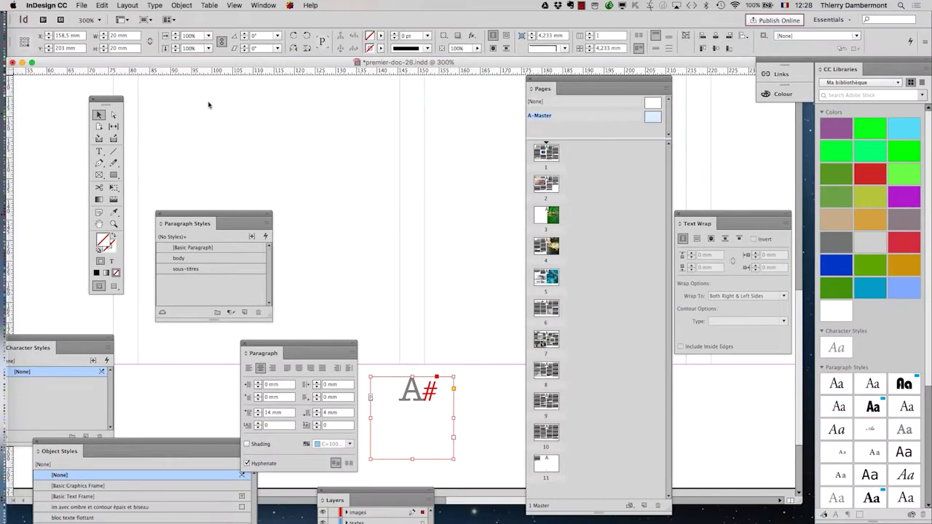
Set the frame's Text Frame Options vertical justification to Centre
left_click(179, 6)
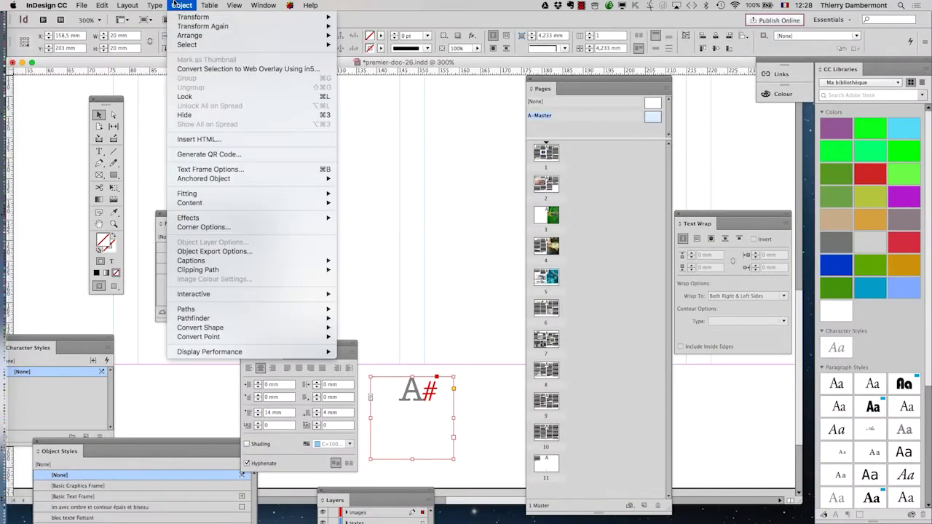
left_click(208, 170)
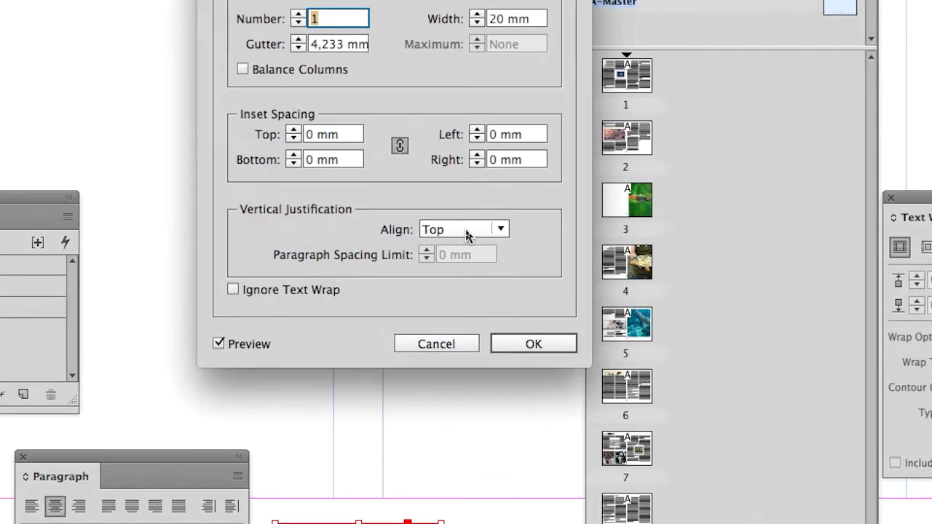
left_click(466, 230)
left_click(471, 249)
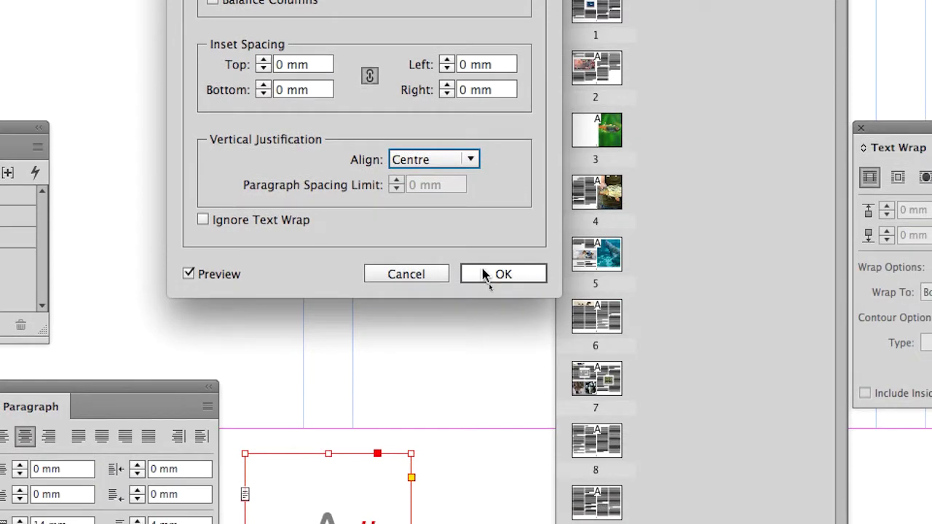
left_click(492, 324)
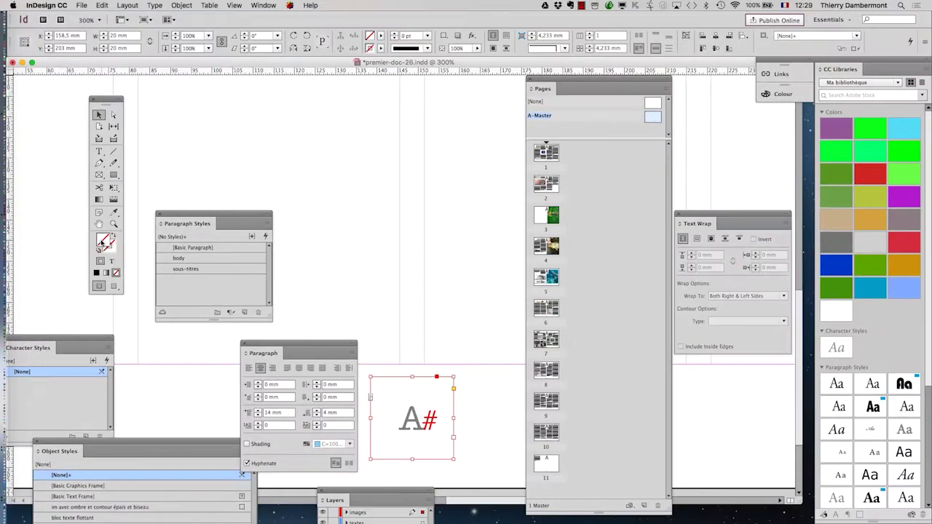
Show the Swatches panel beside the A-Master frame
left_click(261, 5)
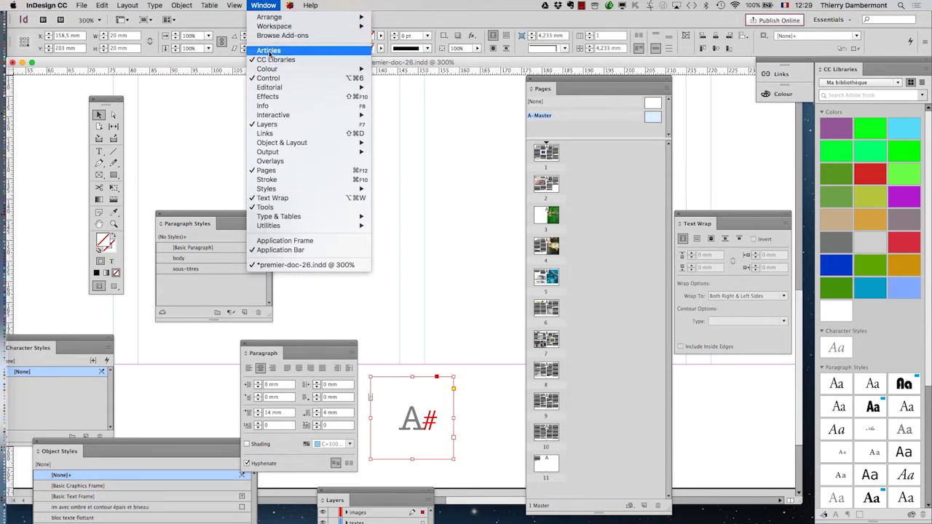
mouse_move(267, 69)
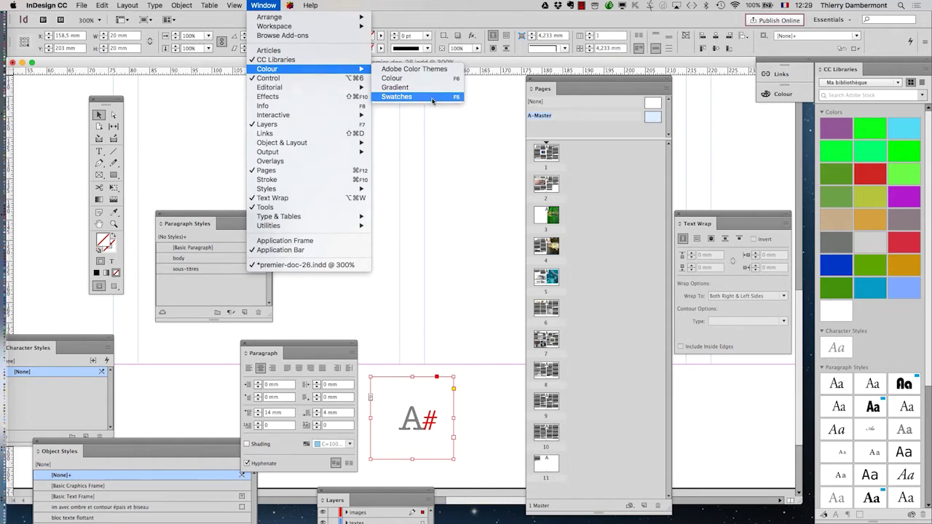
left_click(433, 101)
mouse_move(104, 472)
left_mouse_down()
mouse_move(116, 481)
mouse_move(468, 107)
mouse_move(333, 93)
mouse_move(353, 101)
left_mouse_up()
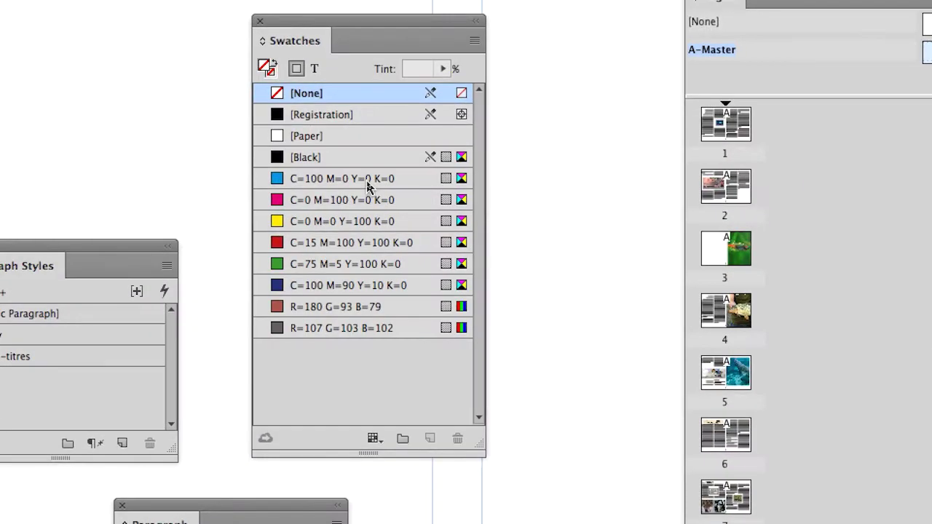
Fill the page-number frame with C=100 M=0 Y=0 K=0 swatch, tint lowered to 18%
left_click(367, 184)
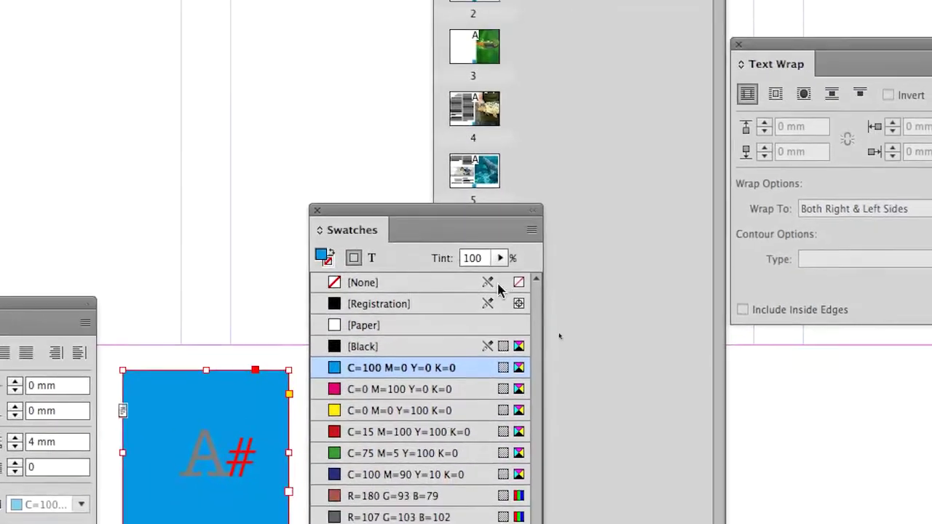
left_click(500, 277)
left_click_drag(502, 297, 425, 297)
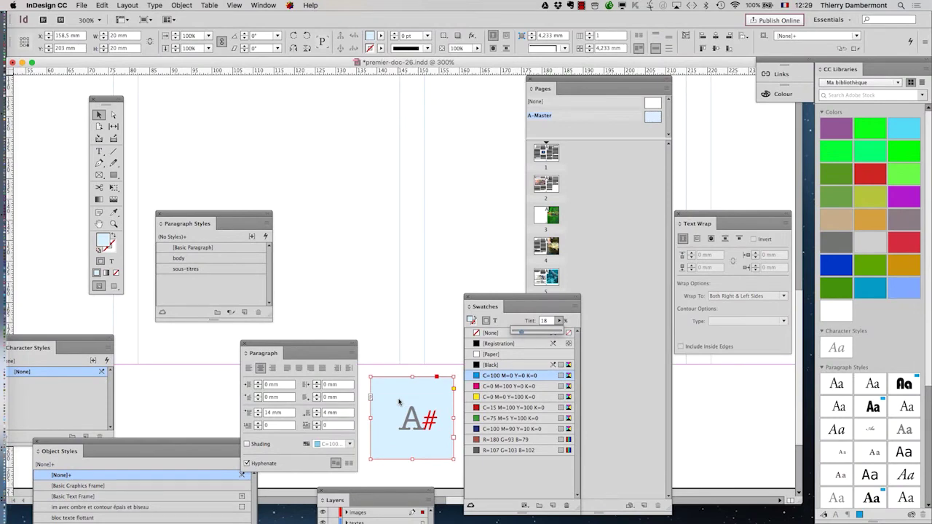
Check page 3, then switch to Preview screen mode hiding guides
double_click(546, 215)
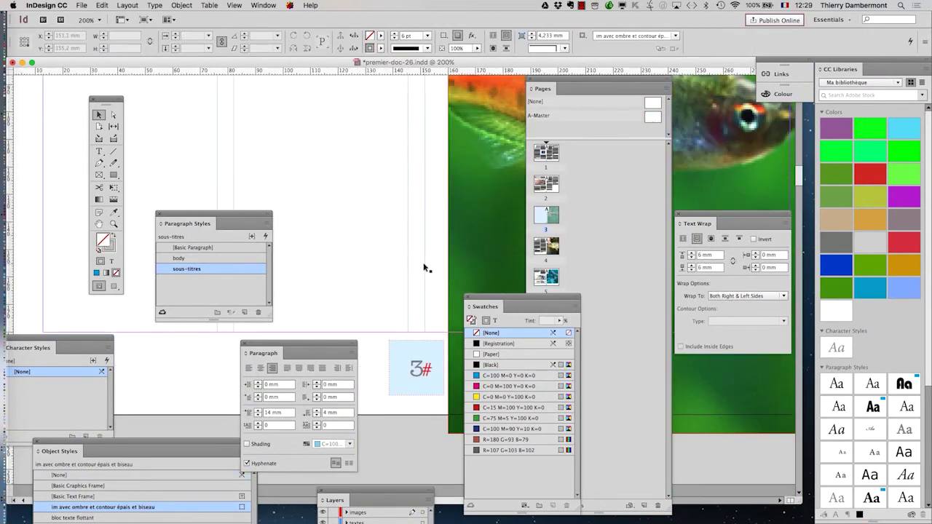
left_click(114, 286)
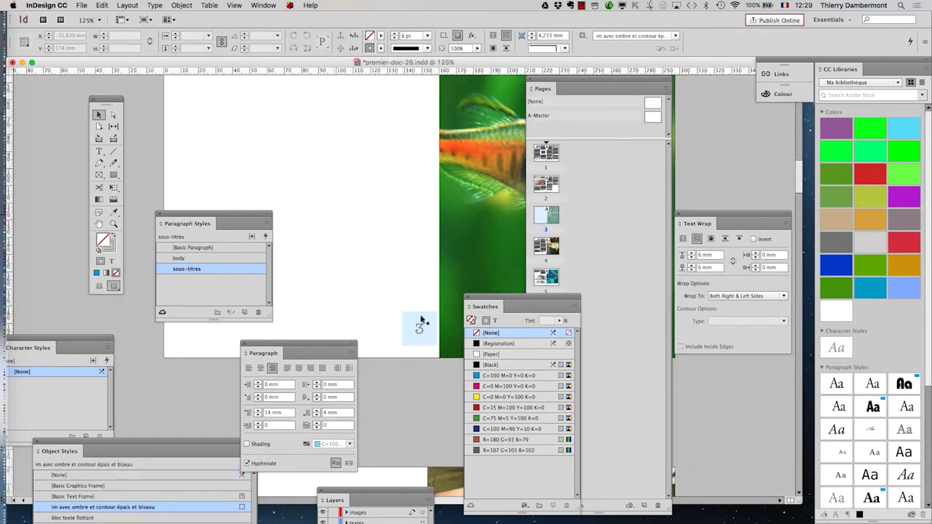
left_click_drag(577, 88, 783, 117)
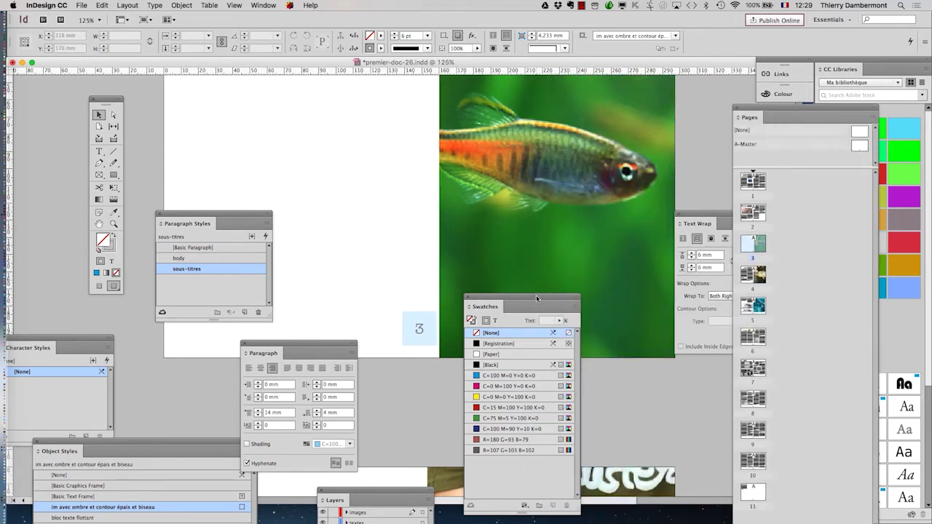
left_click_drag(536, 305, 584, 381)
Verify the tinted page numbers on pages 6, 4, 2, 1 and 7, then start Save As
double_click(759, 340)
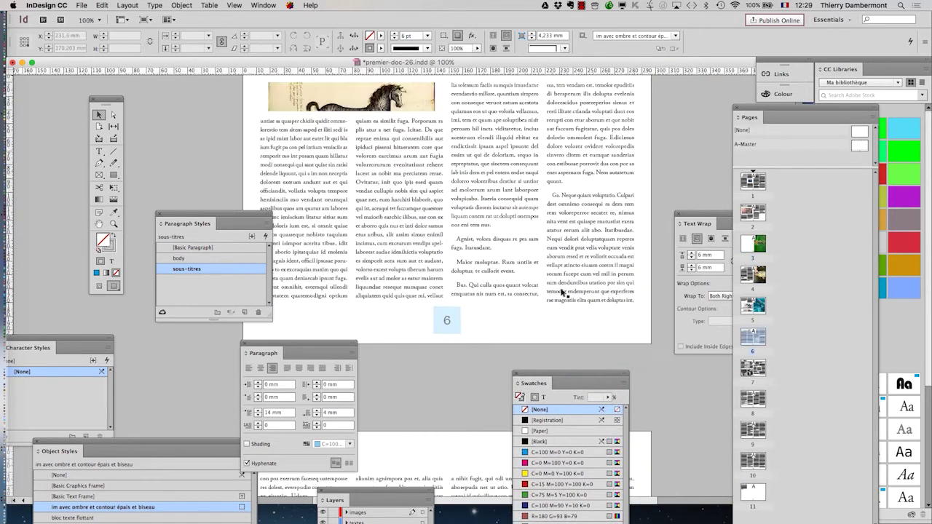
key("super+minus")
double_click(757, 275)
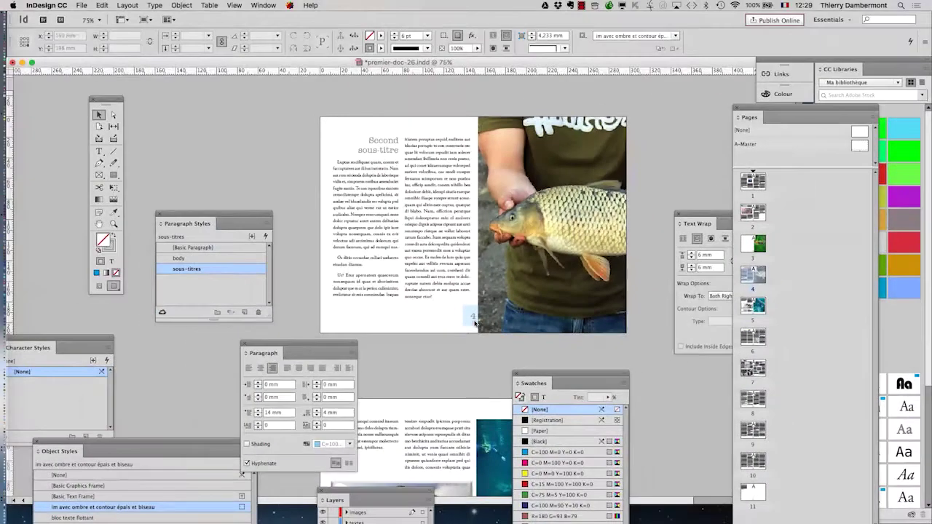
double_click(754, 213)
double_click(755, 185)
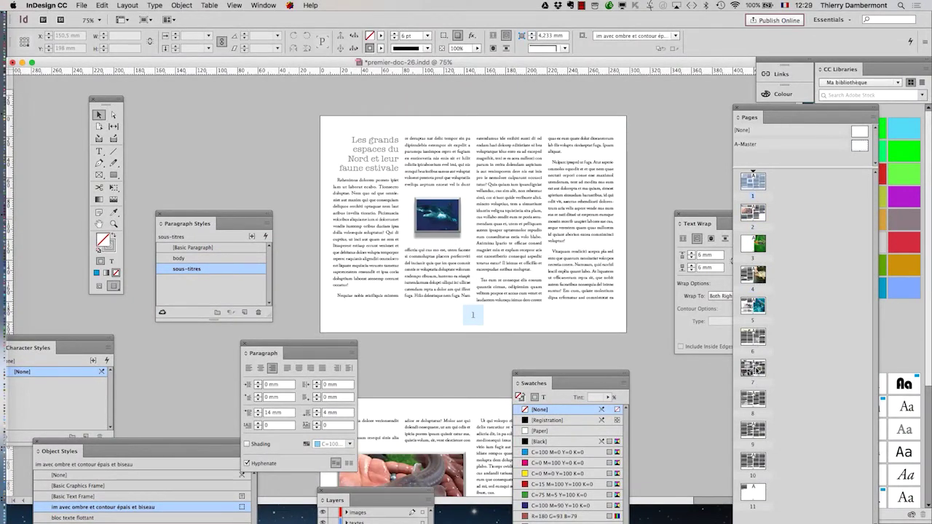
double_click(756, 369)
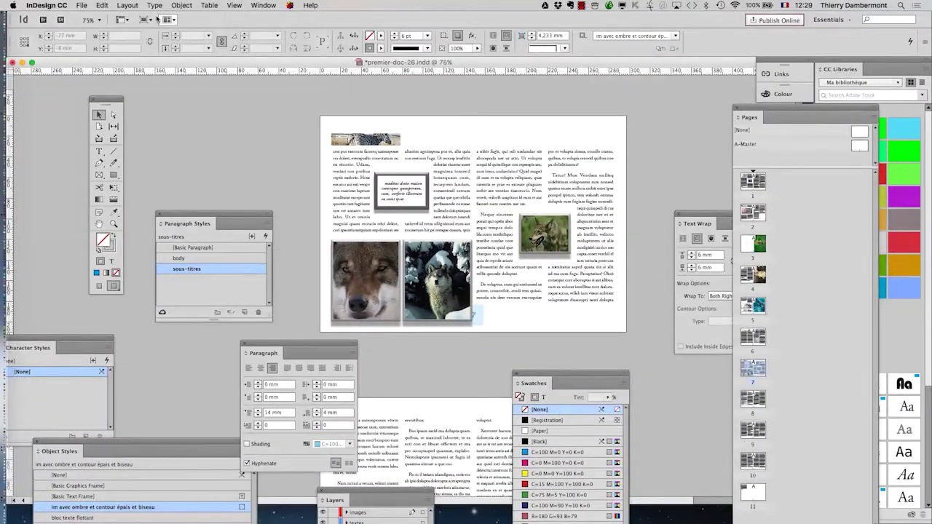
left_click(82, 5)
left_click(116, 78)
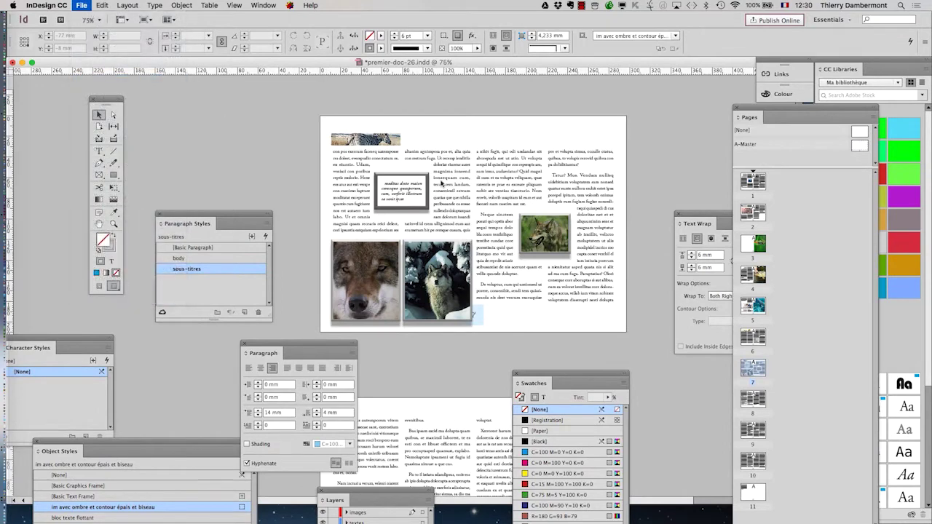
Save the magazine as premier-doc-27.indd and return to a zoomed view of page 7
left_click(455, 73)
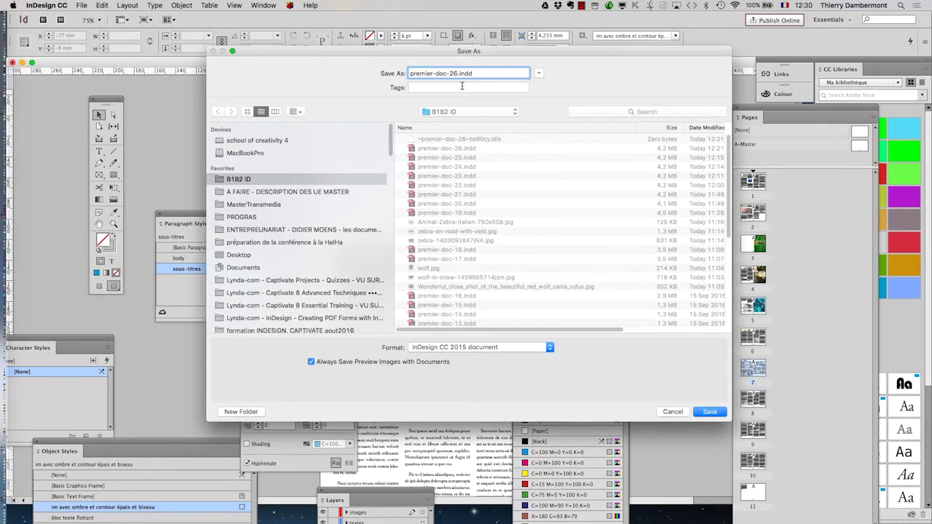
key("Return")
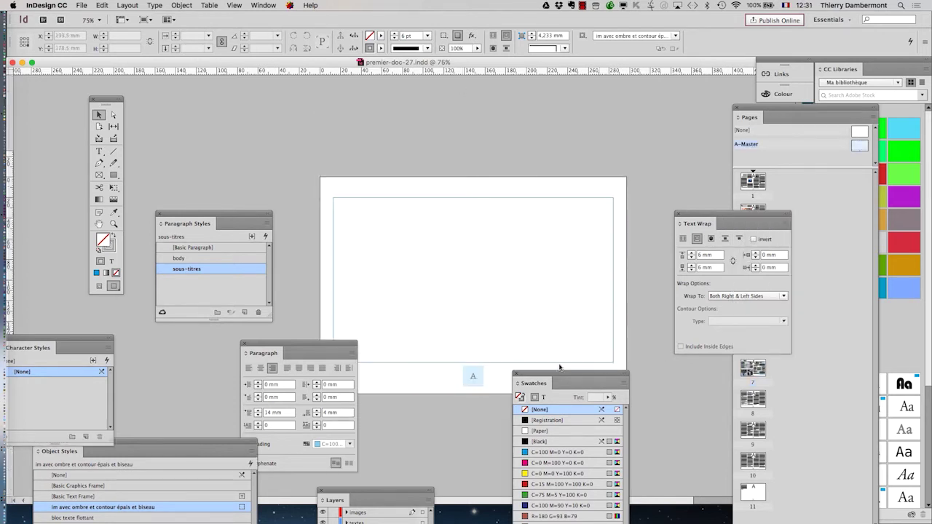
key("super+equal")
key("super+equal")
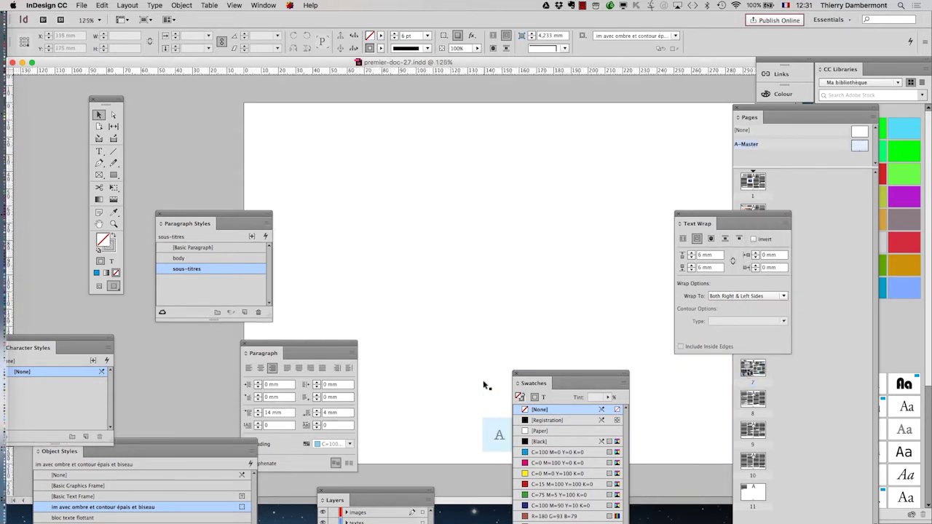
double_click(757, 369)
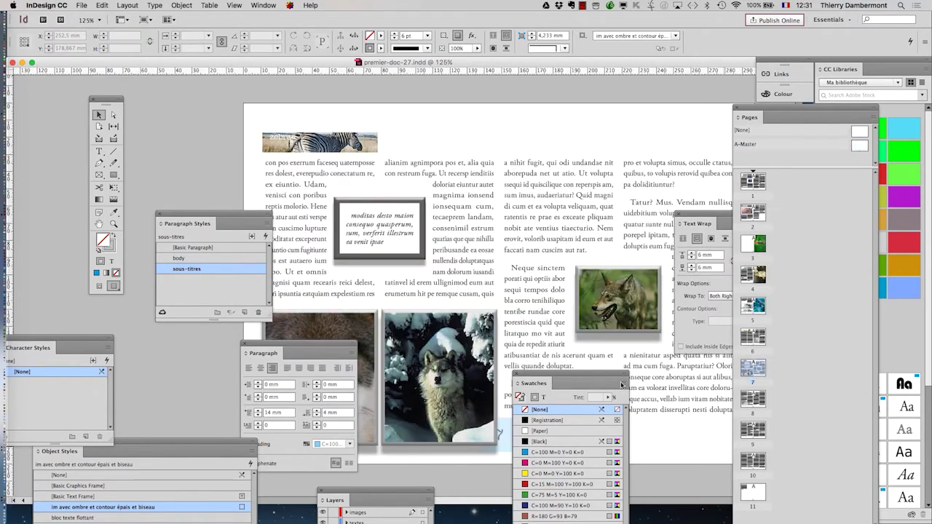
left_click_drag(578, 373, 656, 476)
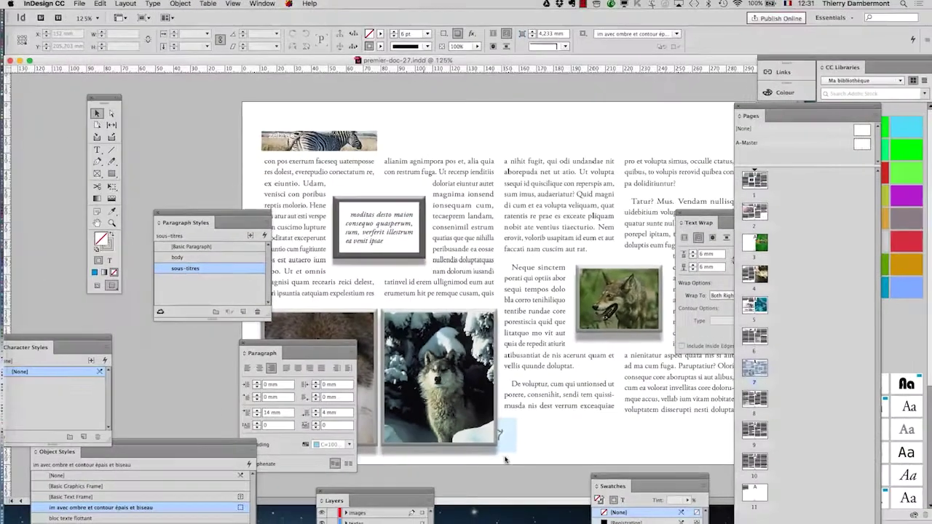
On the A-Master, add a new layer renamed 'numerotation' in the Layers panel
double_click(860, 145)
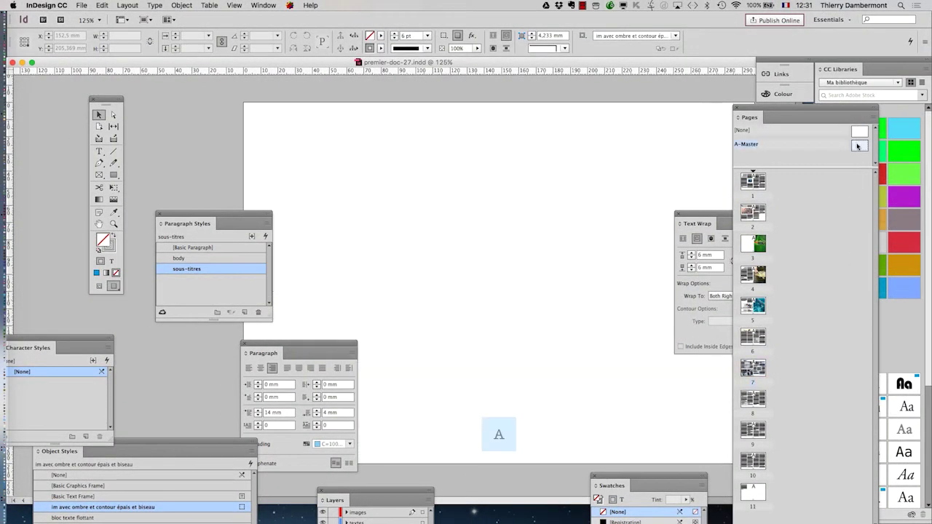
left_click(262, 5)
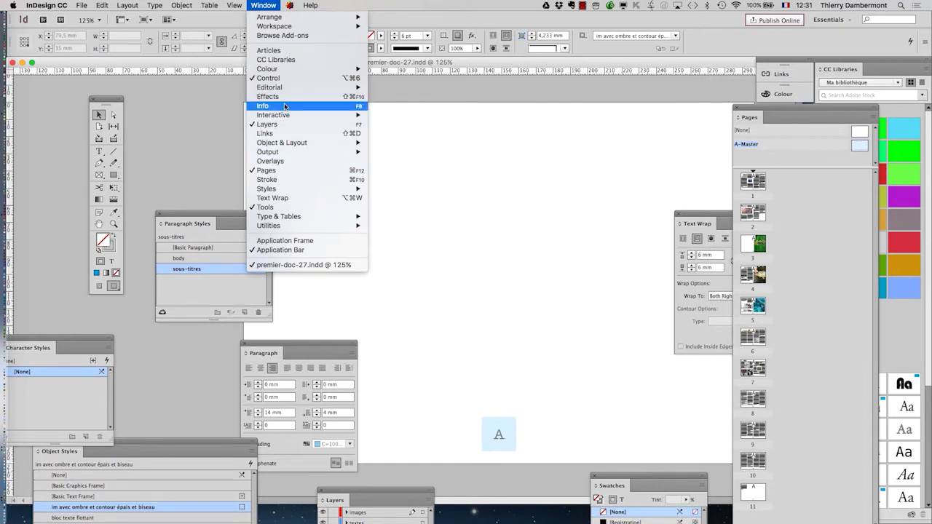
left_click(280, 5)
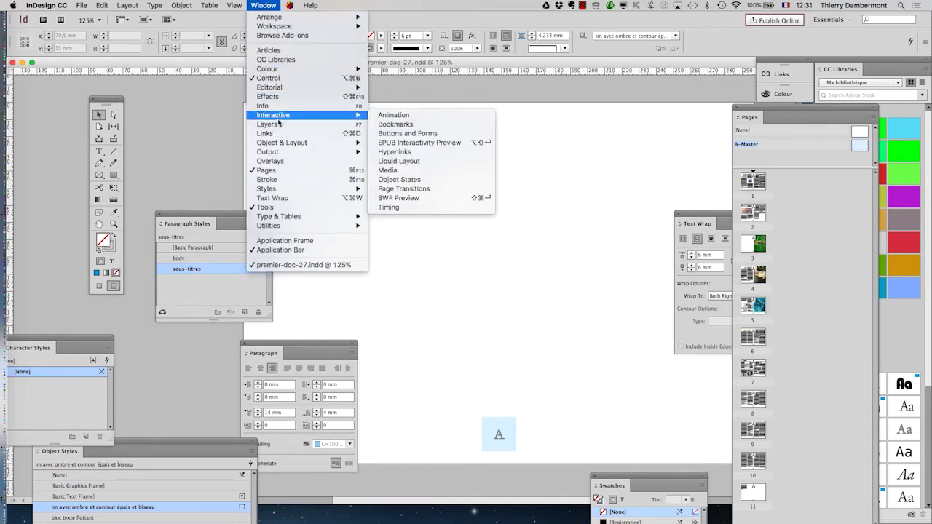
left_click(451, 297)
left_click_drag(408, 493, 606, 95)
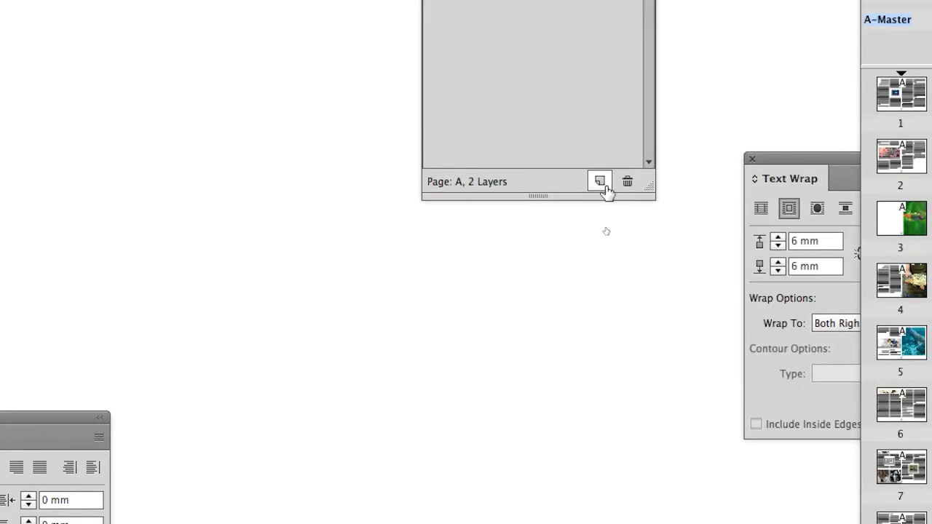
left_click(603, 226)
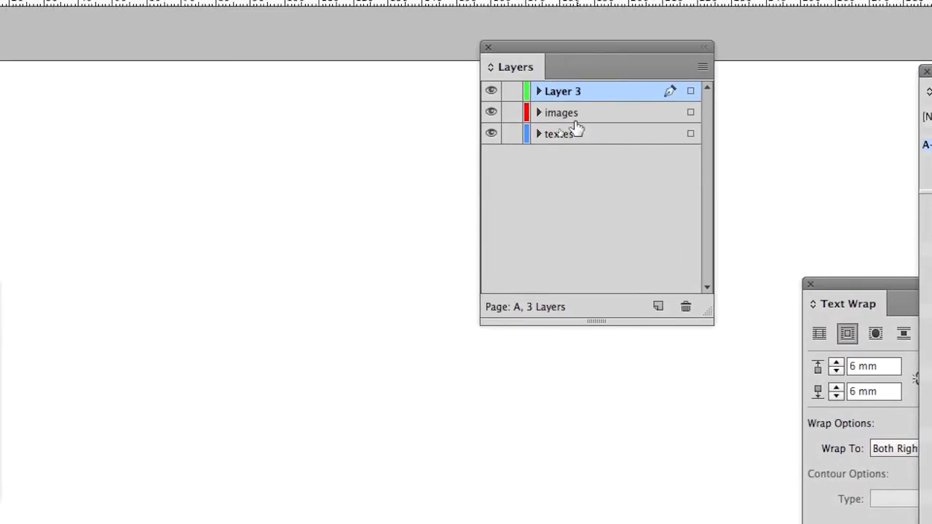
double_click(576, 102)
type("numerotation")
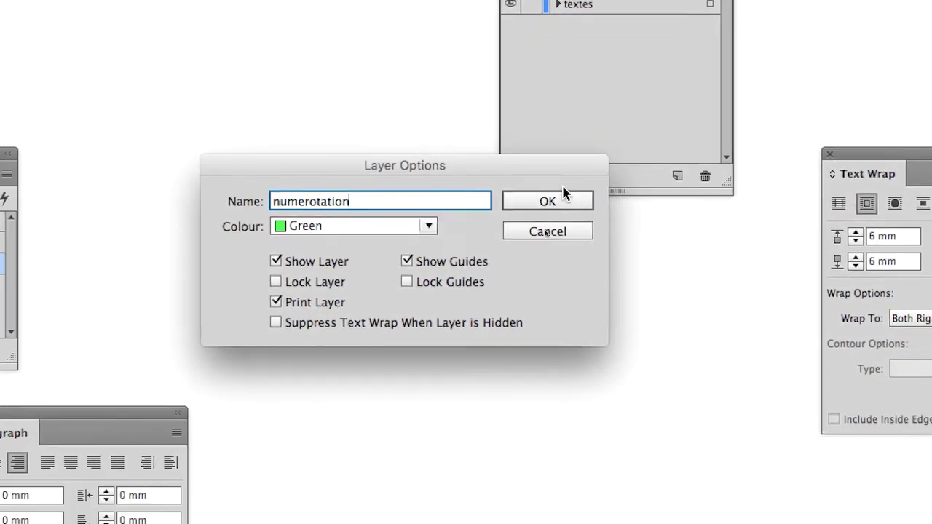
left_click(568, 342)
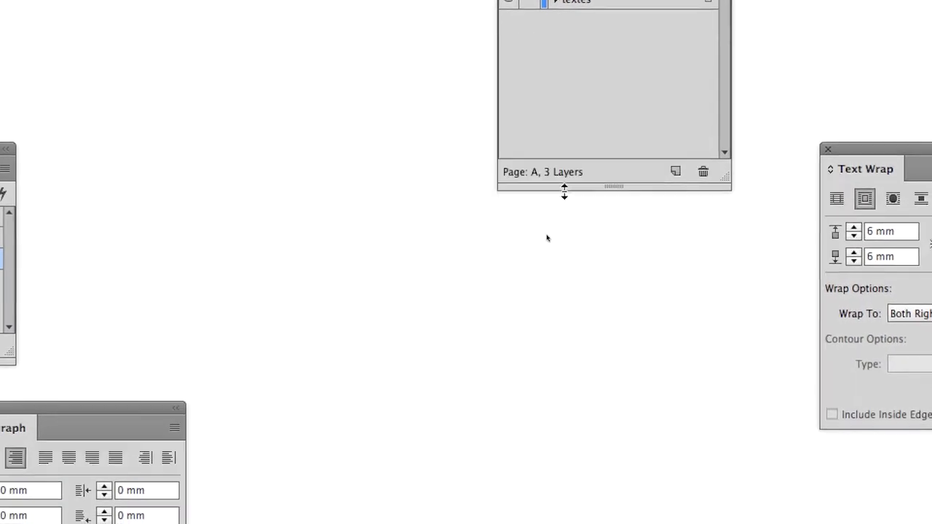
left_click(524, 361)
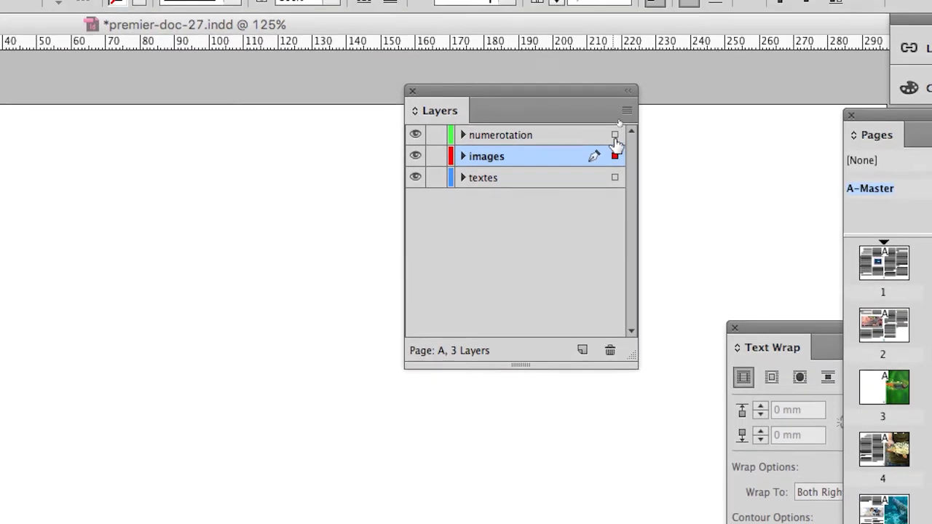
Drag the selected frame's layer marker from images up onto the numerotation layer
left_click(615, 138)
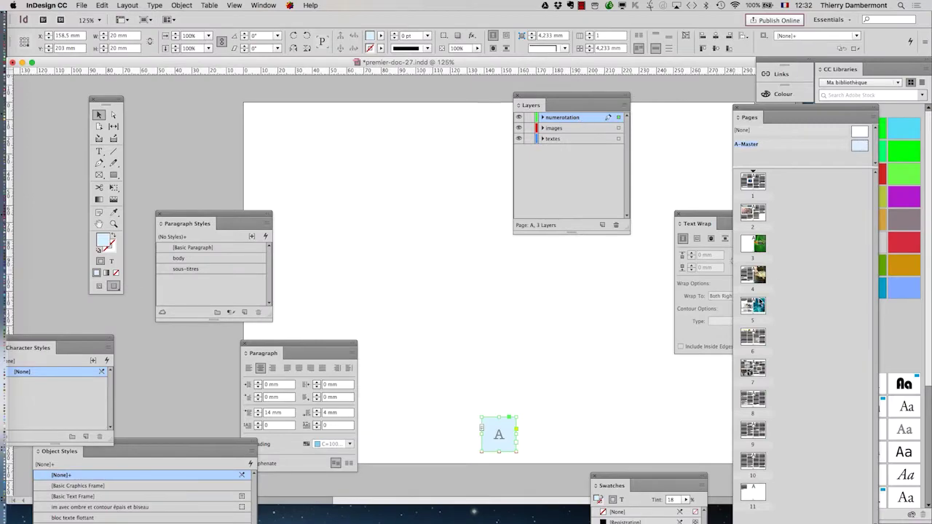
Check the tinted page numbers on pages 5, 6, 7, 3 and 4, ending on page 7
double_click(759, 304)
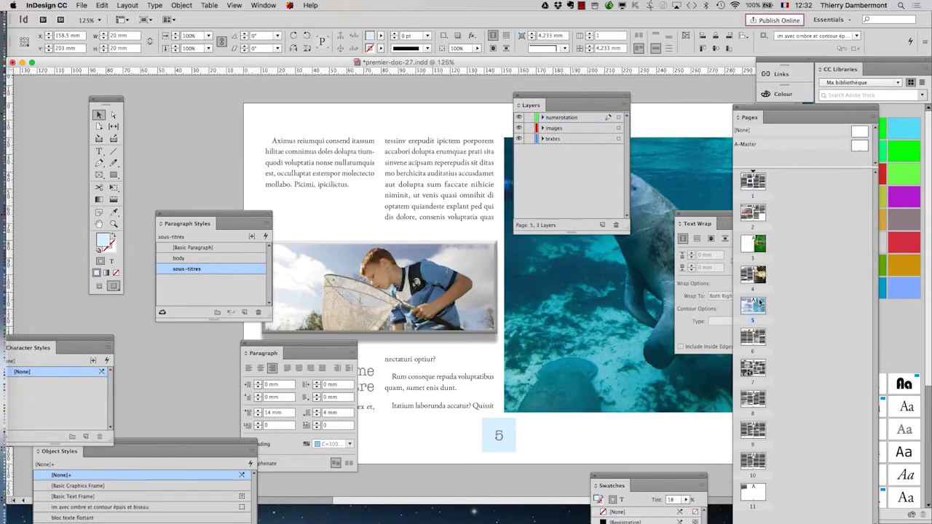
double_click(754, 337)
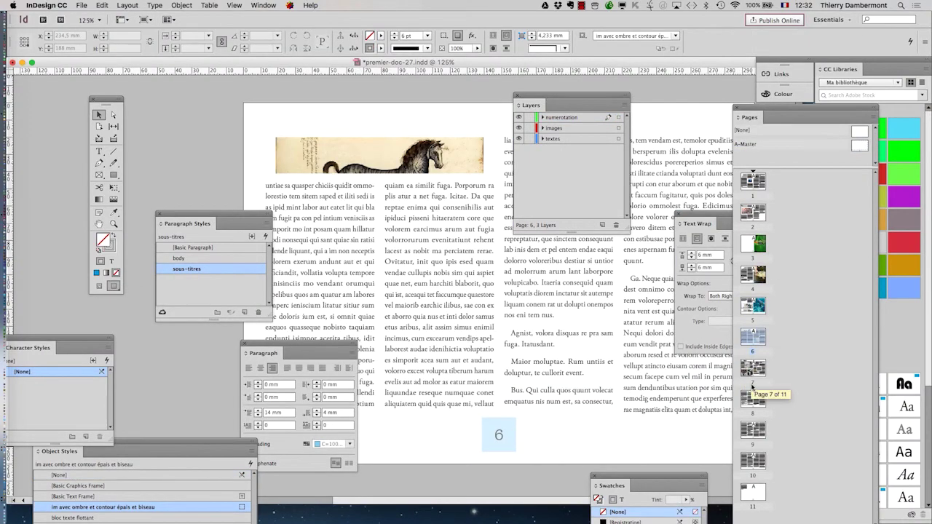
double_click(754, 371)
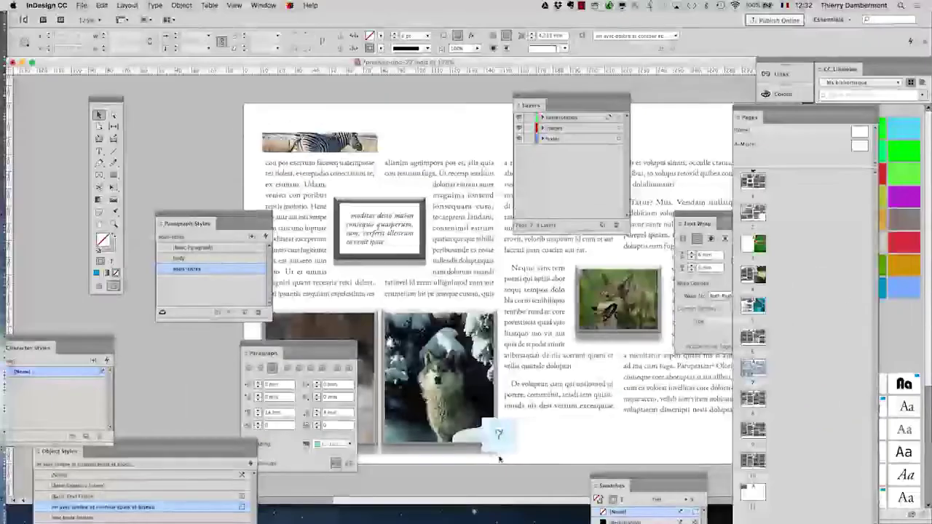
double_click(758, 244)
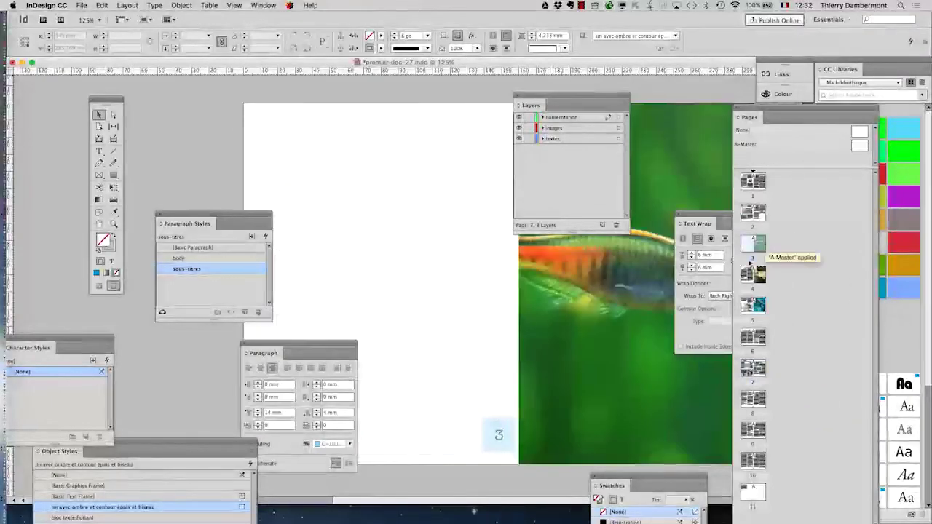
double_click(754, 275)
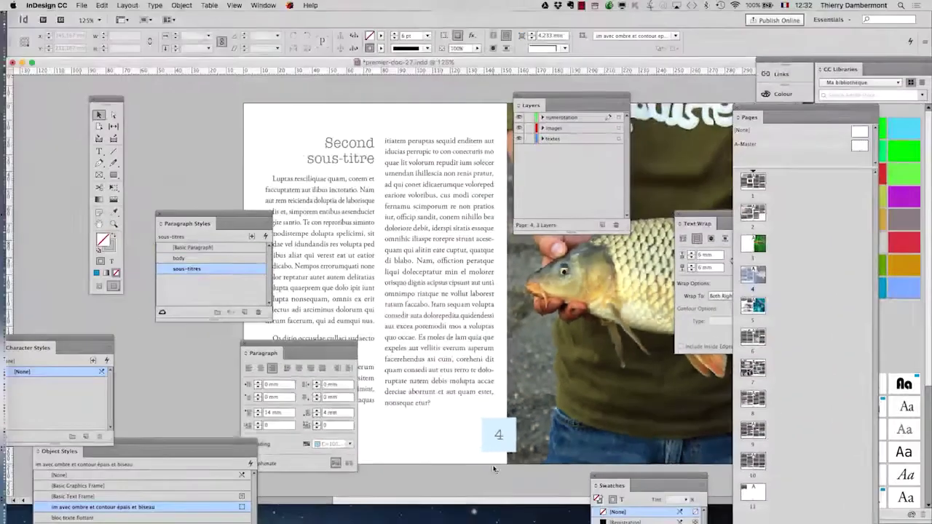
double_click(754, 369)
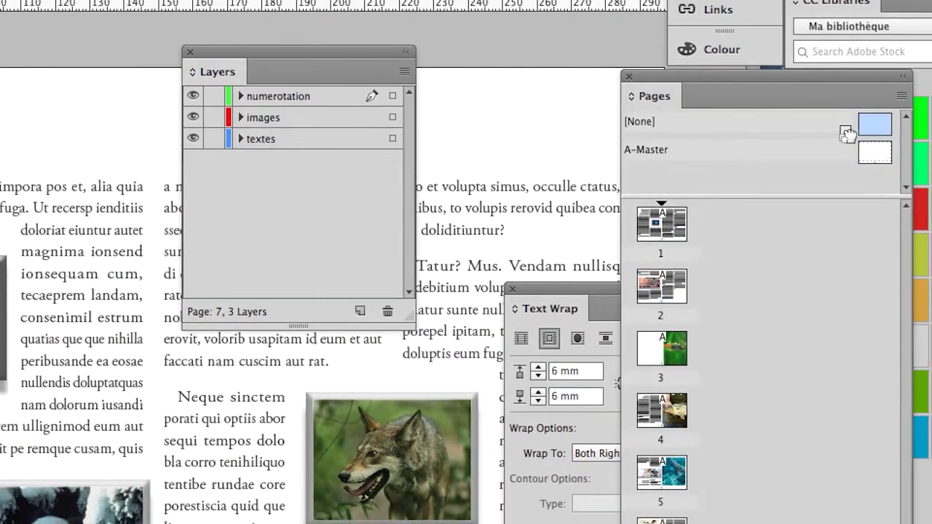
Apply the [None] master to page 7, move the Layers and Text Wrap panels aside, then undo it
left_click_drag(859, 137, 785, 295)
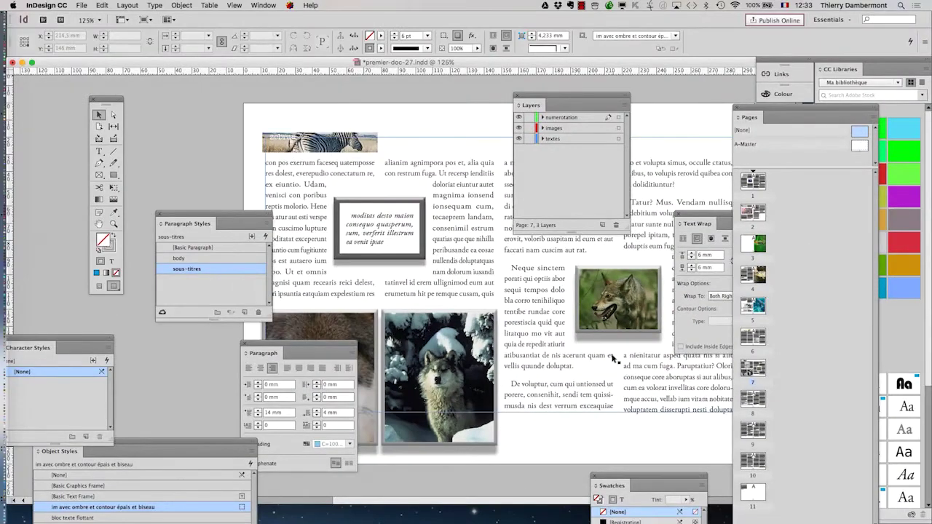
scroll(613, 355, "down", 1)
left_click_drag(561, 95, 163, 352)
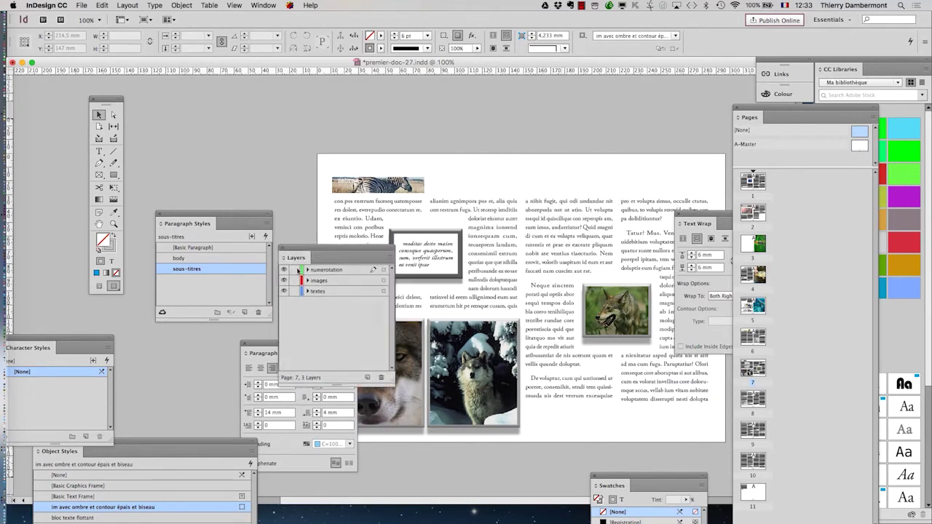
left_click_drag(686, 215, 440, 500)
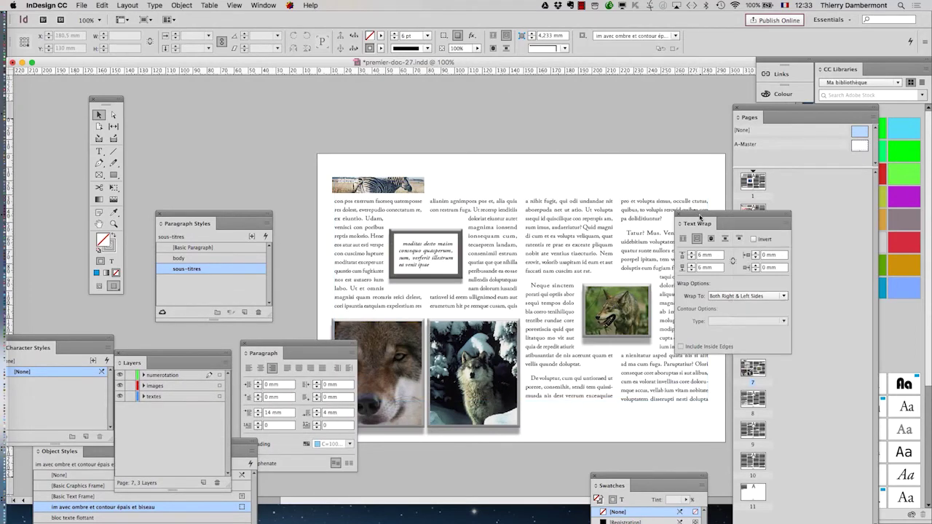
left_click(98, 5)
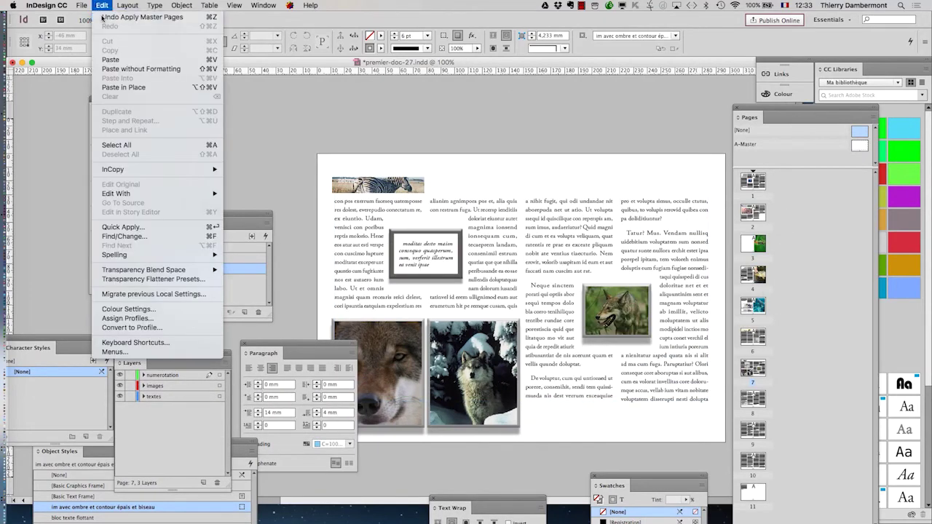
key("Escape")
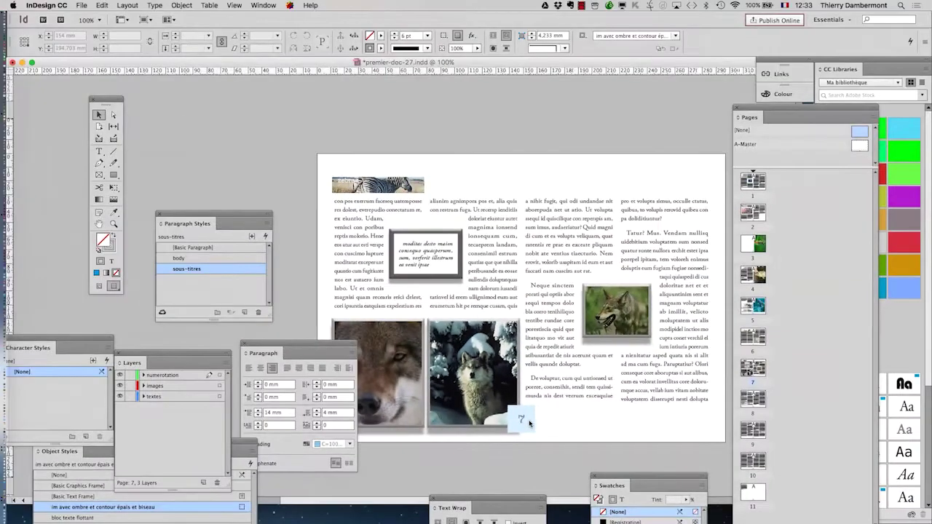
Hide the numerotation layer and view pages 2 and 4 without their numbers
mouse_move(179, 356)
left_mouse_down()
mouse_move(657, 191)
mouse_move(652, 159)
left_mouse_up()
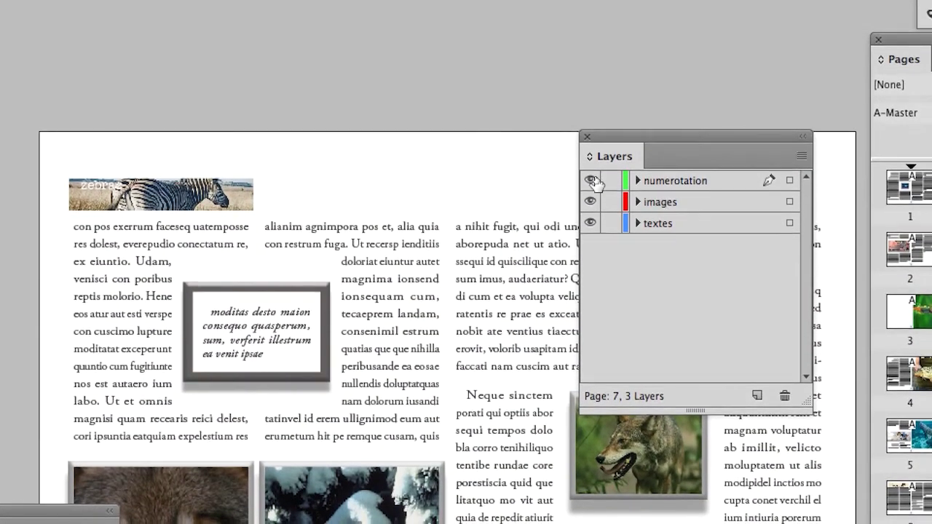
left_click(594, 181)
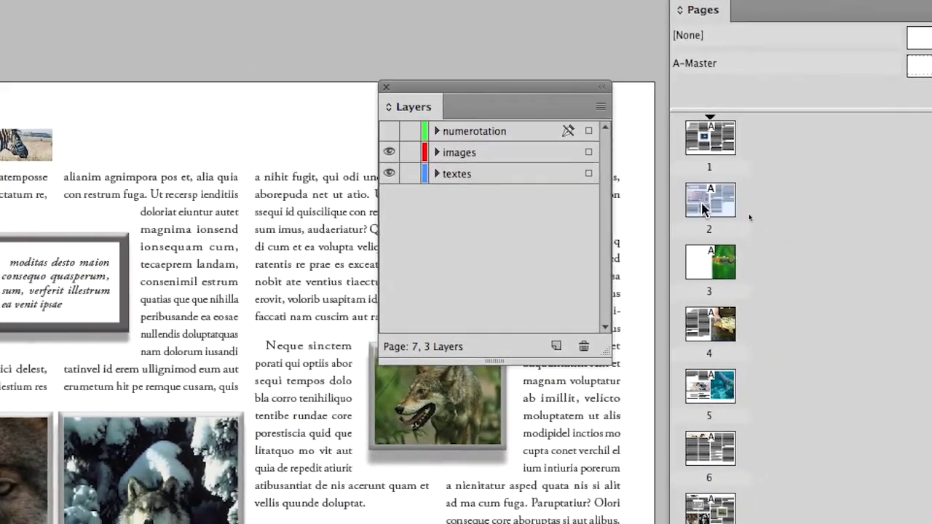
double_click(909, 249)
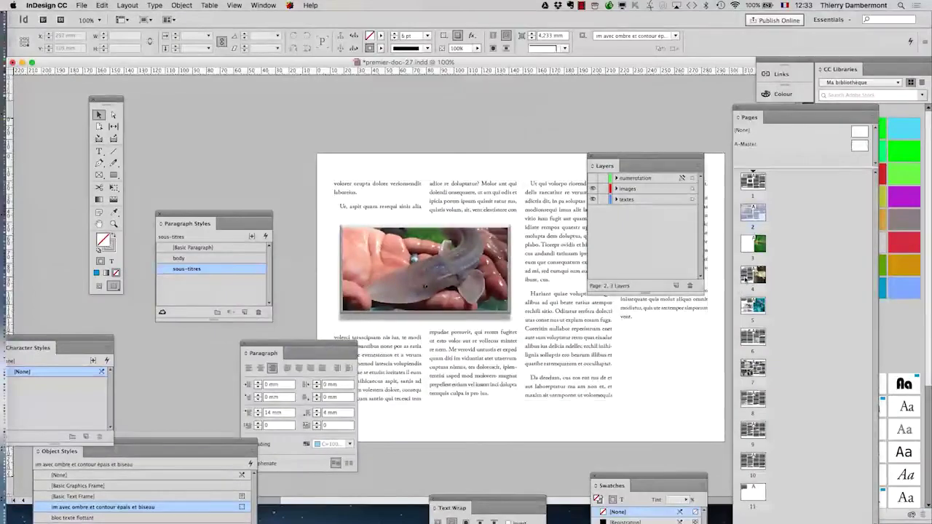
double_click(745, 279)
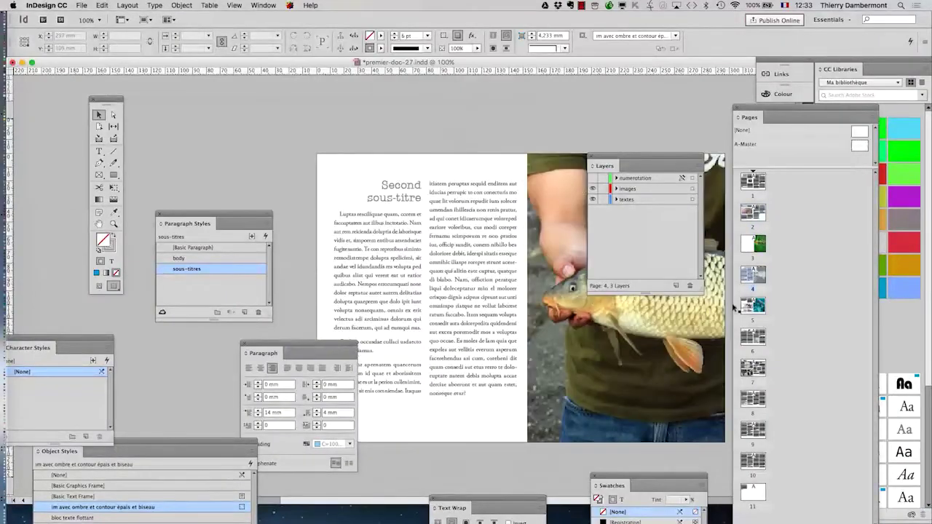
Show the numerotation layer again and check pages 5, 6 and 7
left_click(593, 178)
double_click(751, 306)
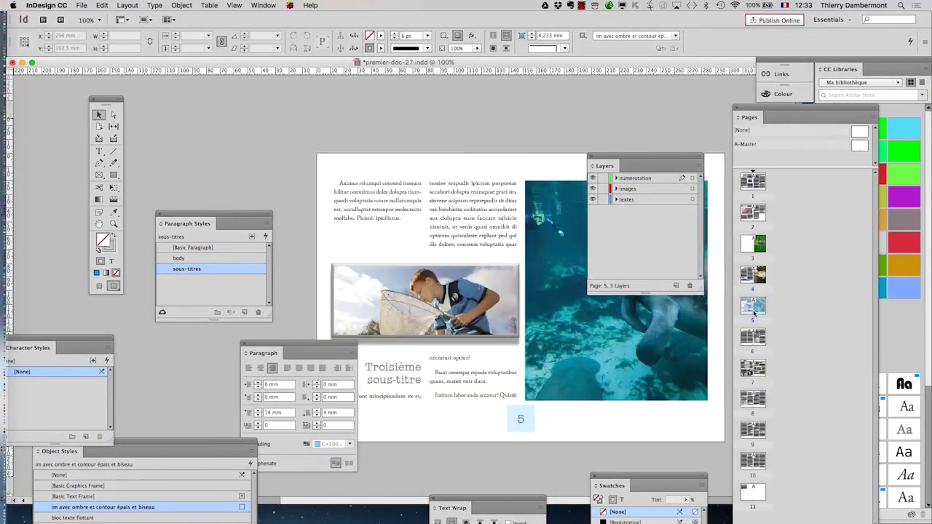
double_click(751, 339)
double_click(753, 368)
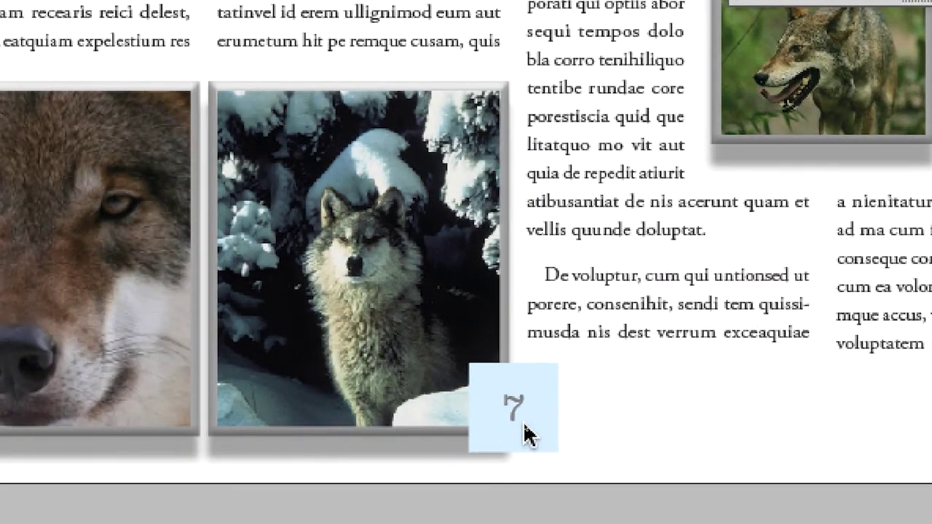
Select page 7's page-number box, shift it right, and delete it
left_click(525, 433)
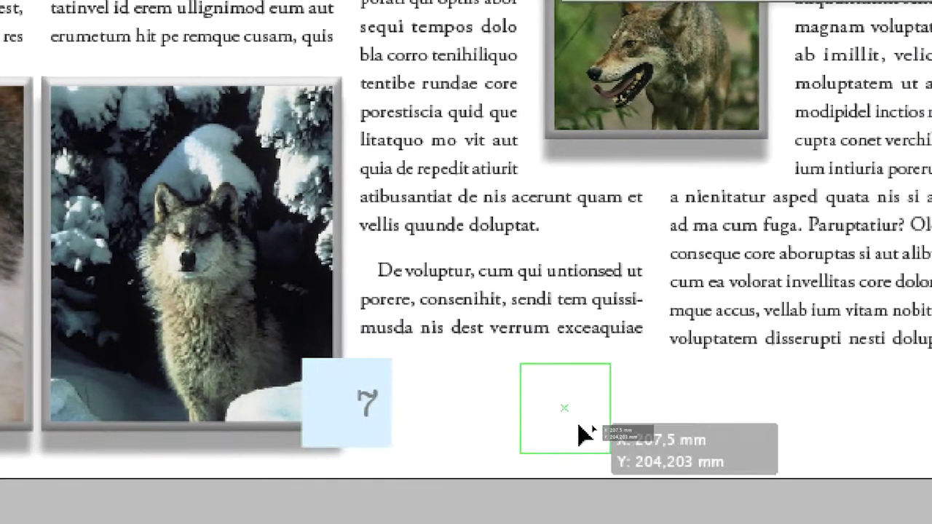
left_click_drag(528, 435, 748, 437)
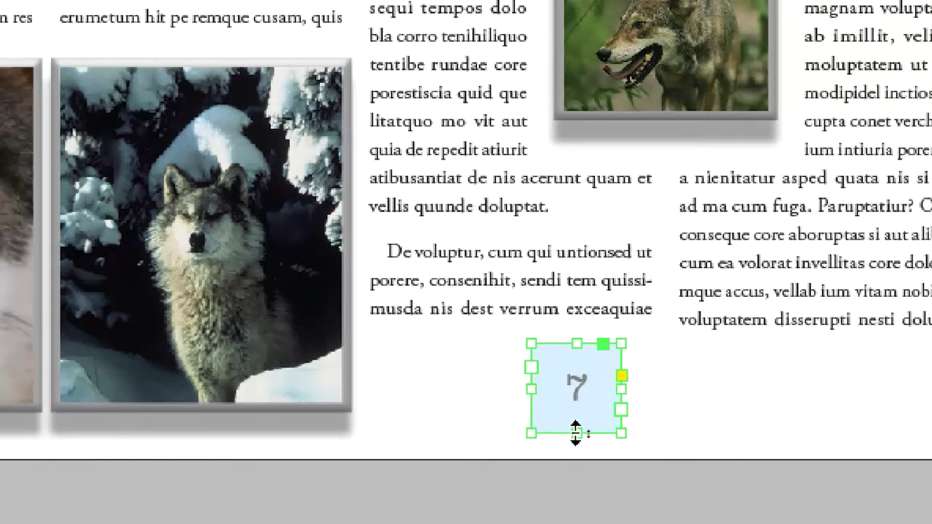
key("Delete")
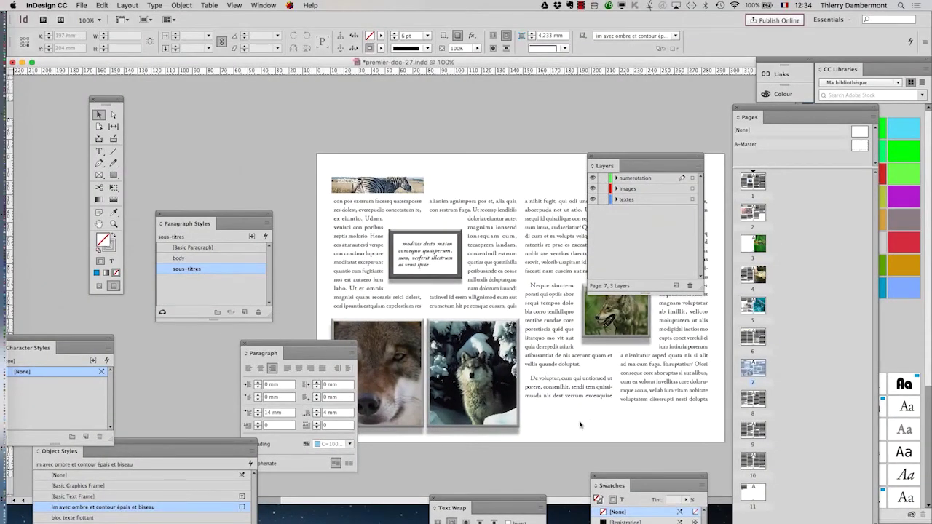
Move the paragraph and Layers panels aside and pan to show page 7's full layout
left_click_drag(330, 342, 244, 338)
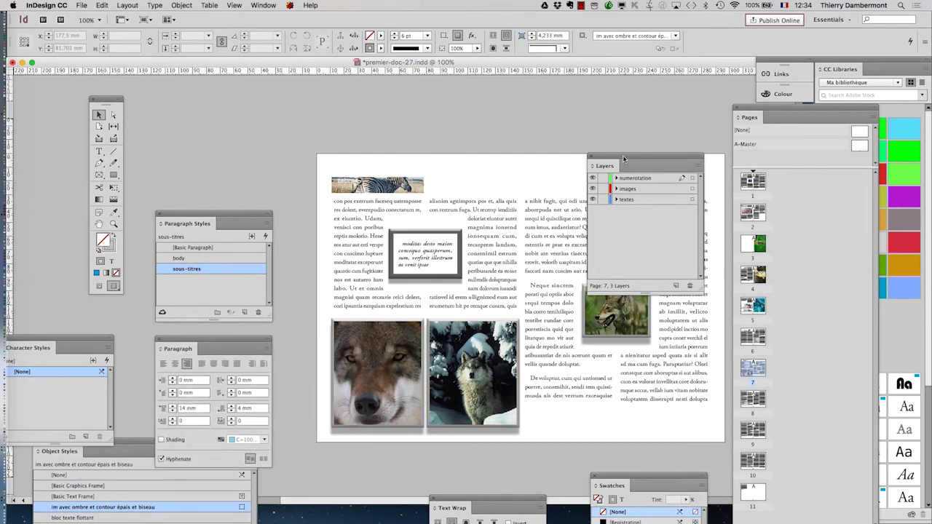
mouse_move(617, 163)
left_mouse_down()
mouse_move(412, 441)
mouse_move(381, 464)
left_mouse_up()
left_click(99, 223)
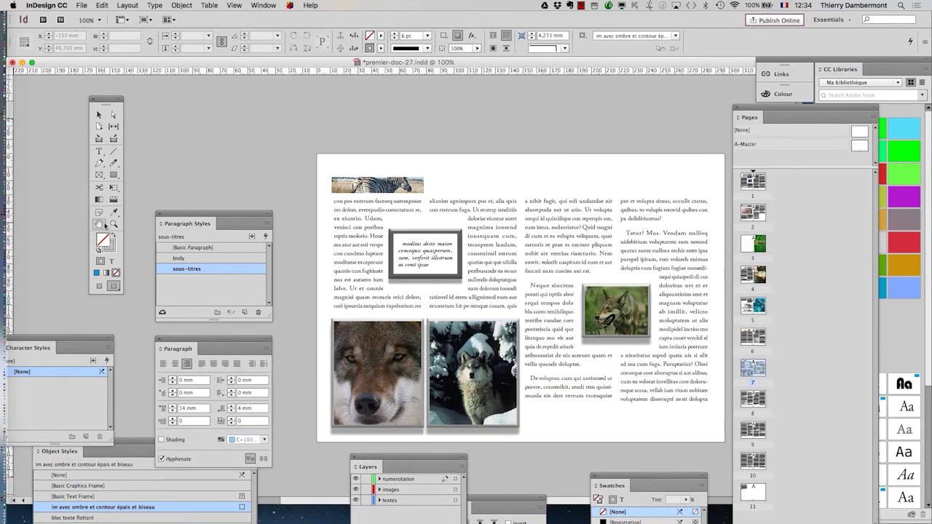
left_click_drag(446, 256, 425, 215)
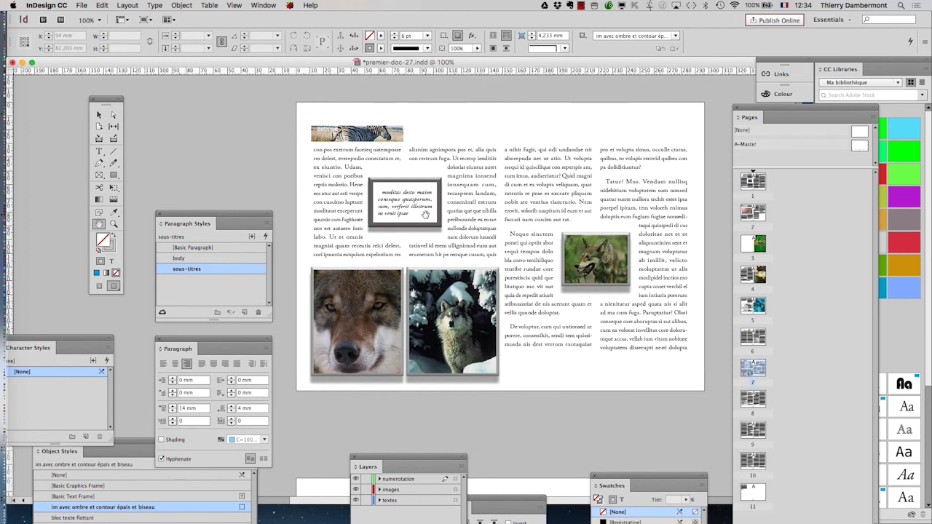